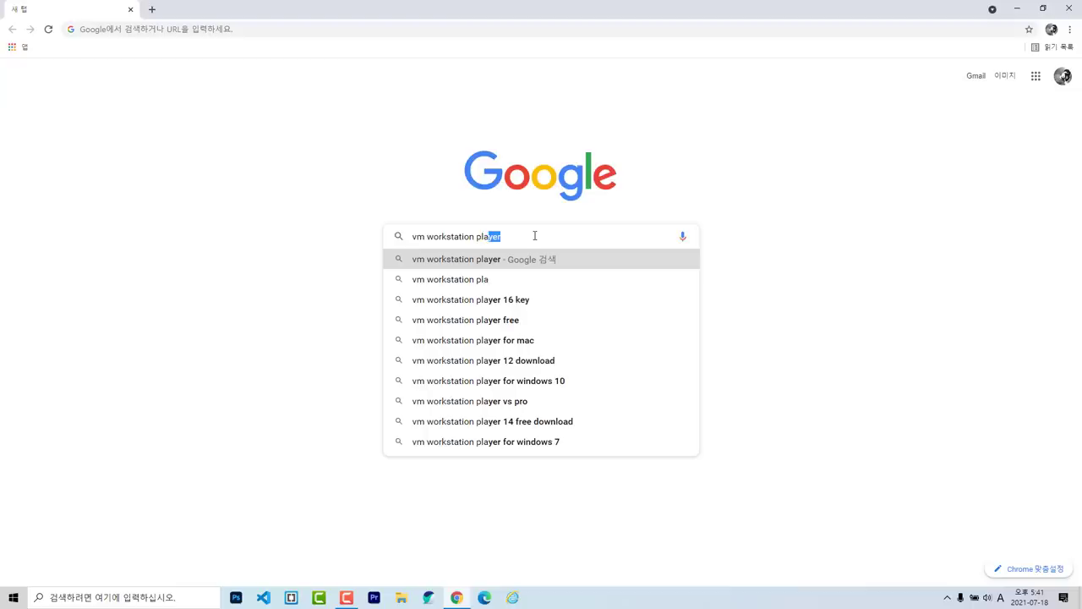
Search Google for "vm workstation player 16" and open VMware's Workstation Player download page.
text(yer 16)
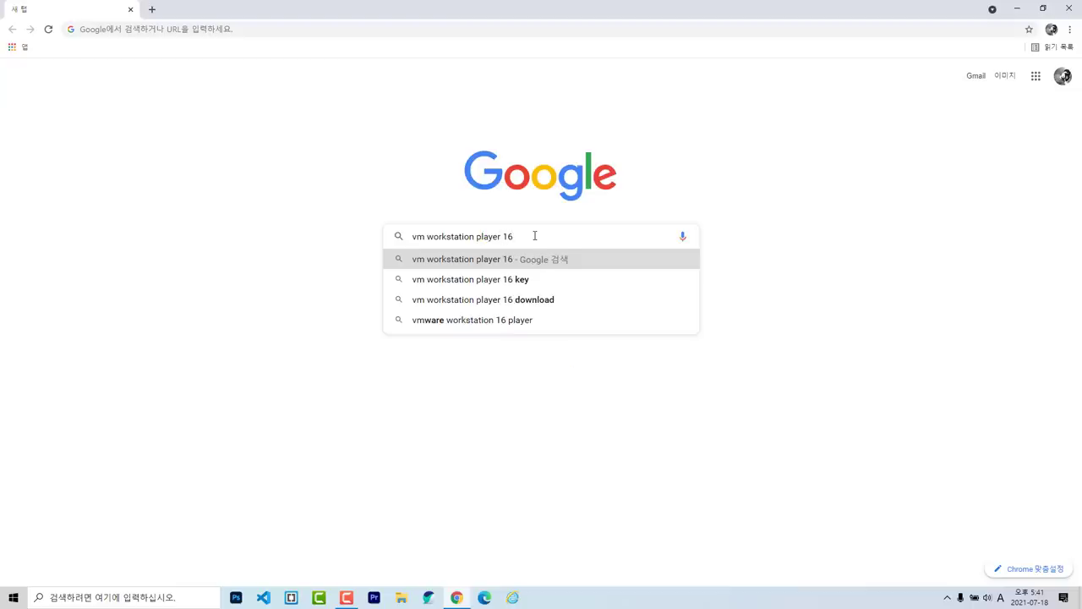
key(Return)
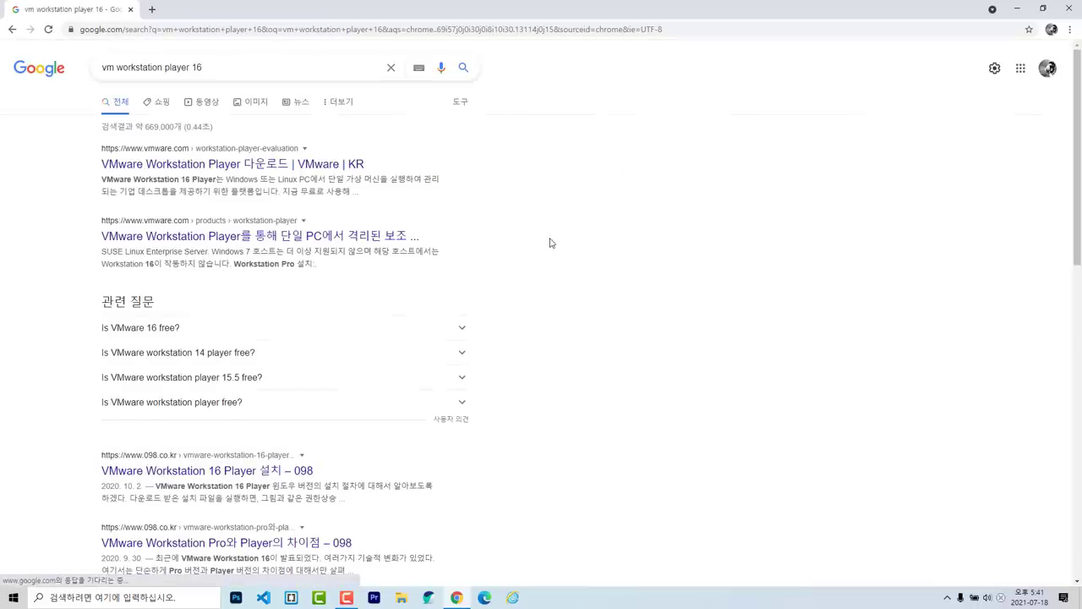
click(215, 169)
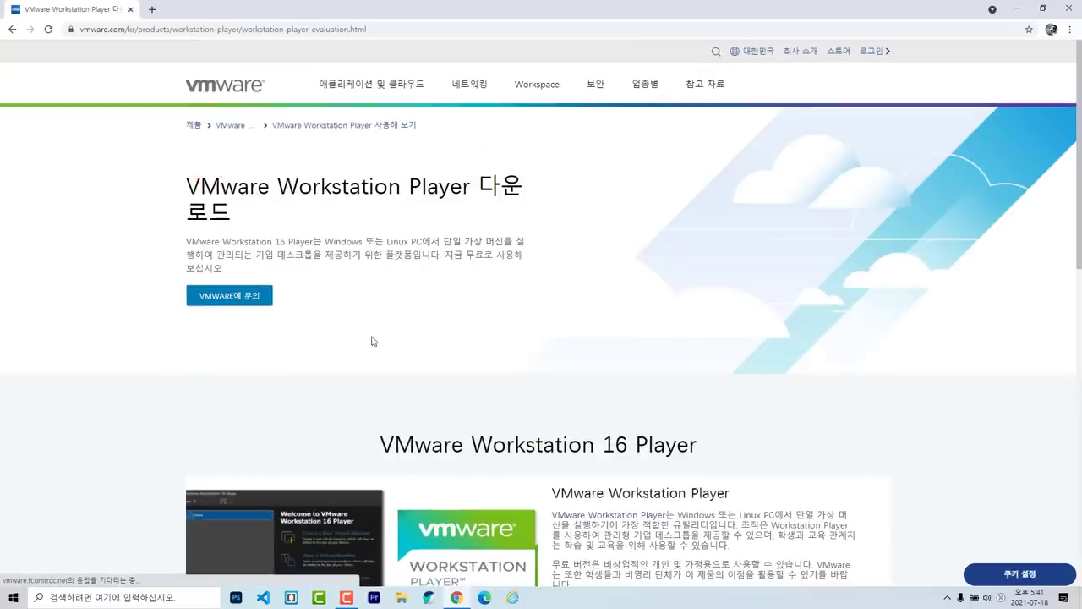
Download the Windows version of Workstation 16.0 Player.
scroll(373, 340, down, 6)
scroll(372, 356, up, 1)
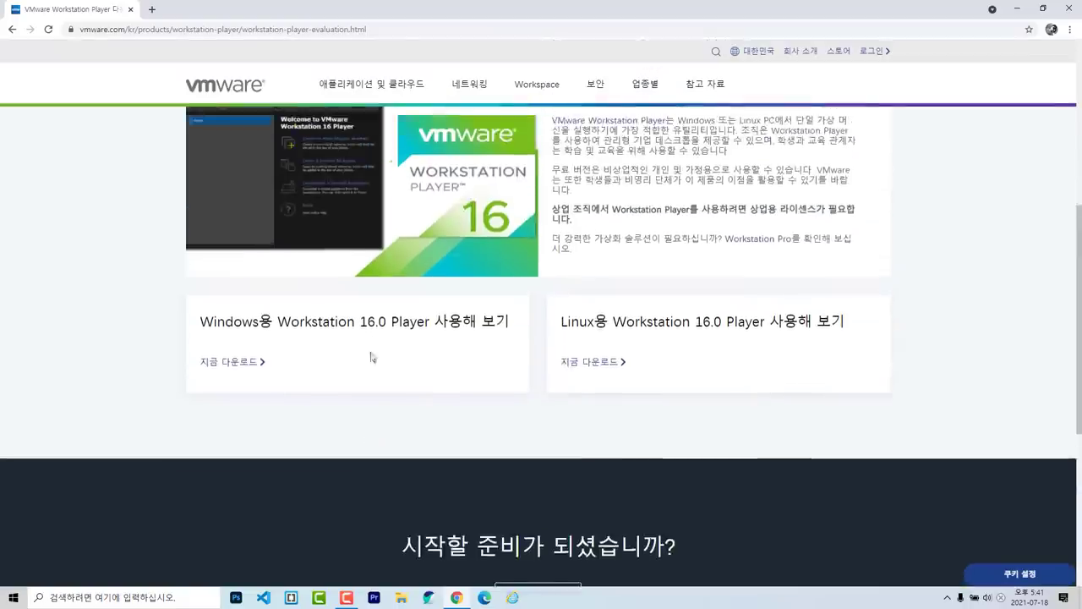
scroll(372, 357, up, 1)
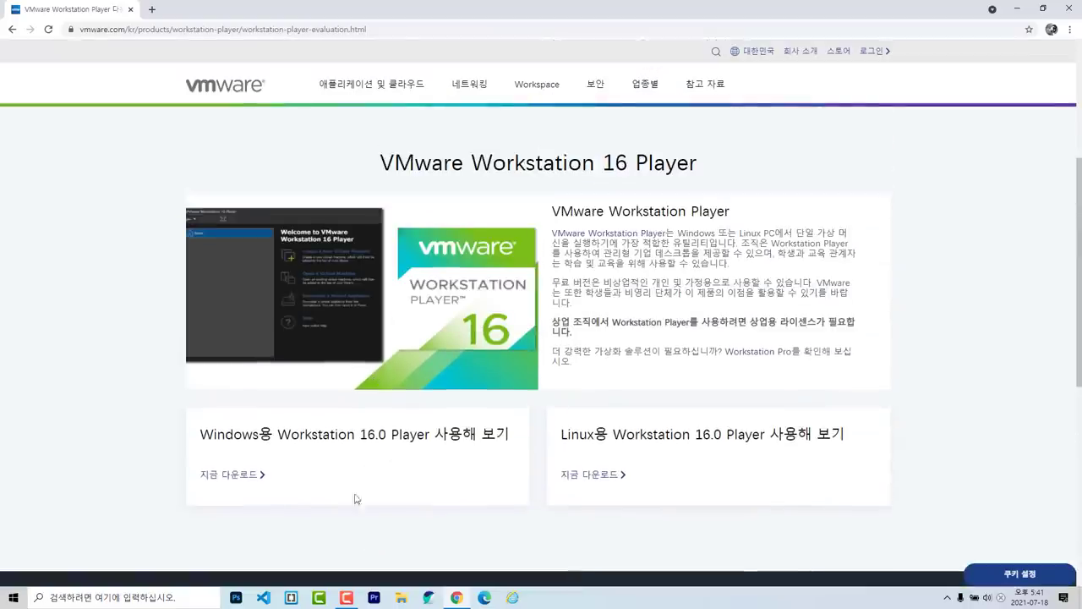
click(251, 479)
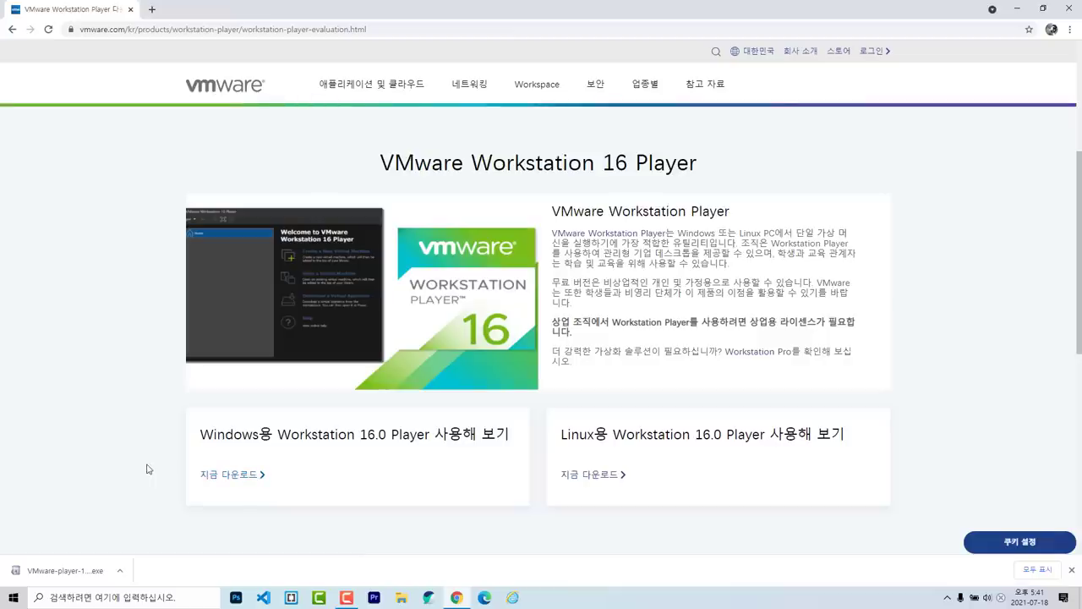
Open the folder containing the downloaded VMware-player-16.1.2-17966106.exe and run it to bring up the setup wizard.
key(ctrl+j)
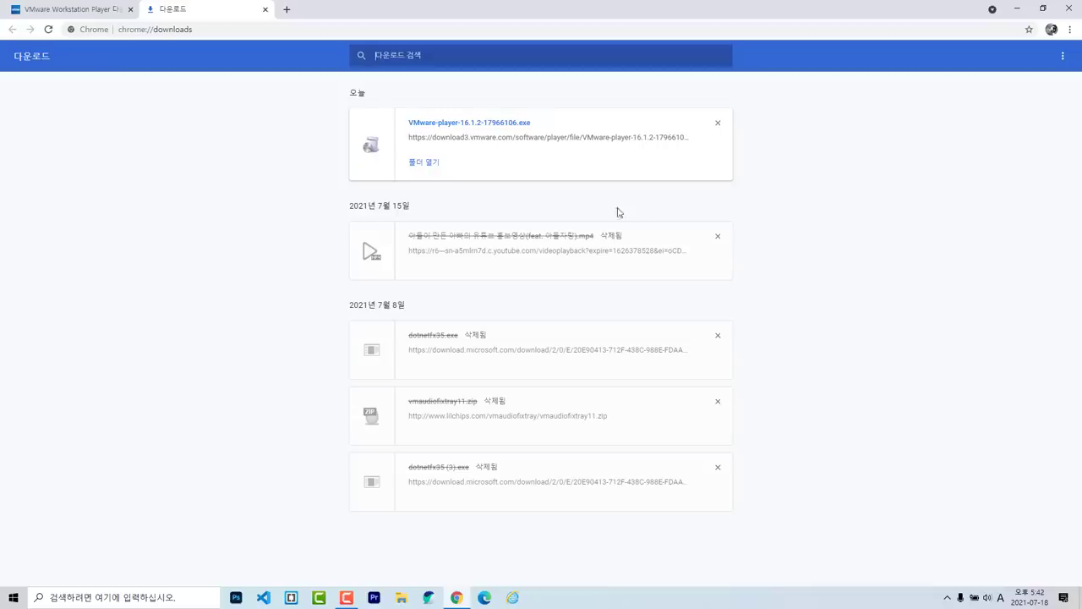
click(425, 162)
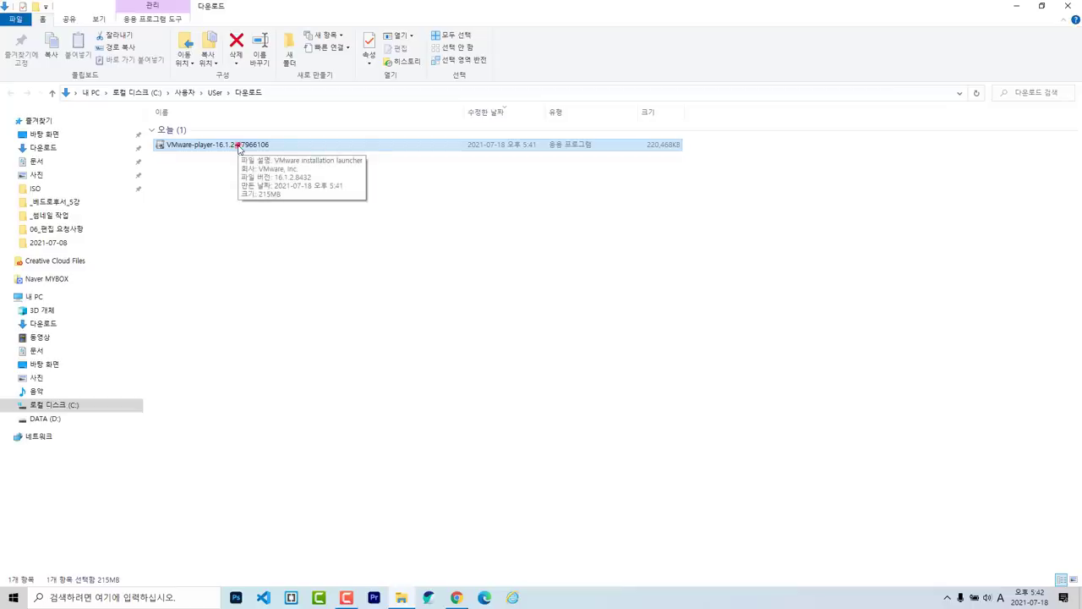
double_click(239, 148)
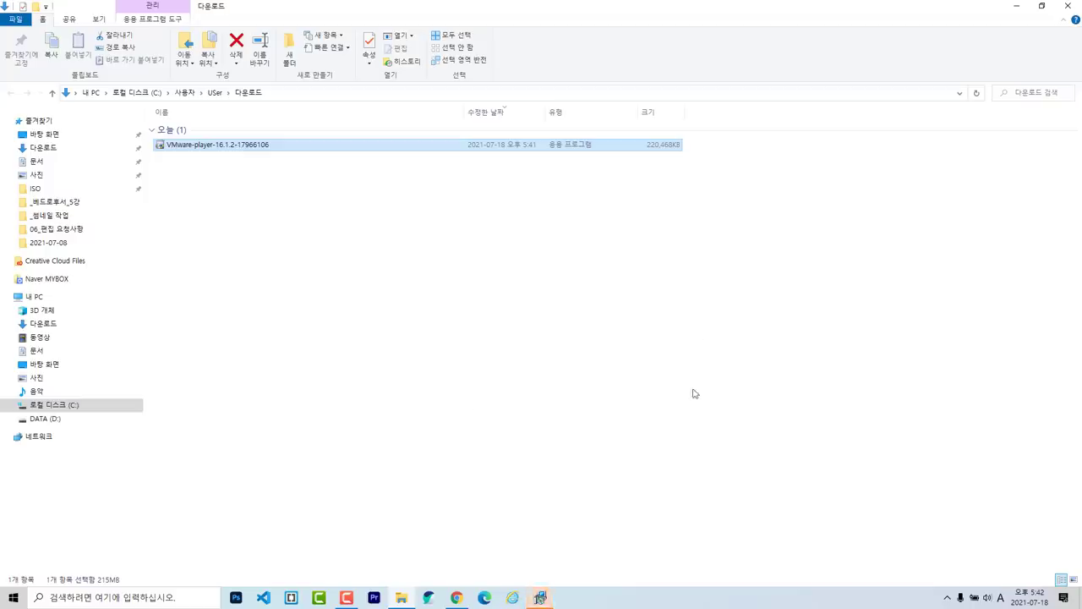
click(540, 598)
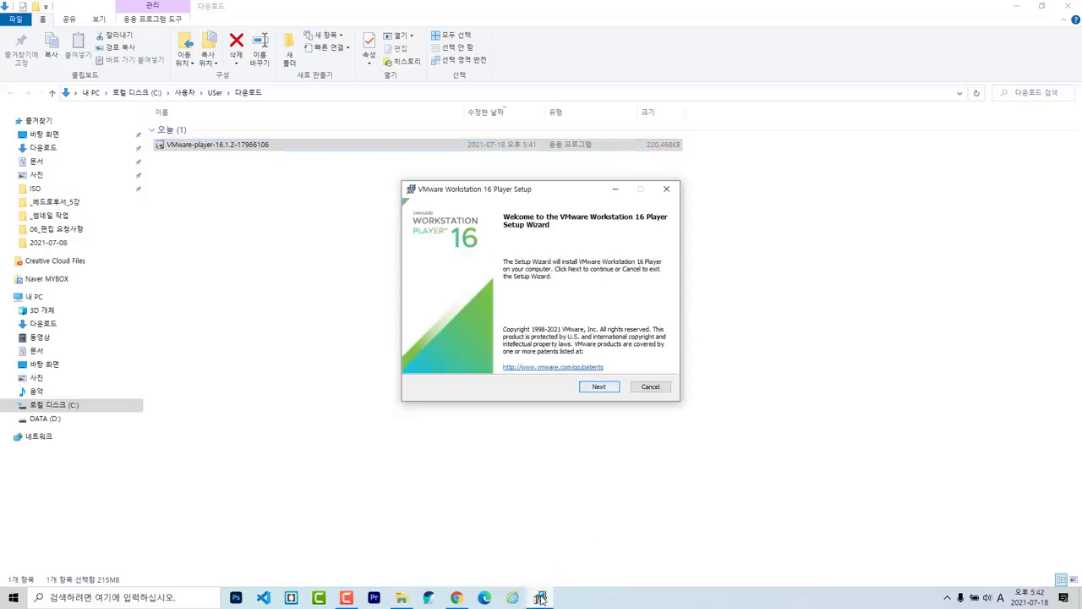
Accept the license agreement and continue with the Enhanced Keyboard Driver and console tools in the system PATH enabled.
key(Return)
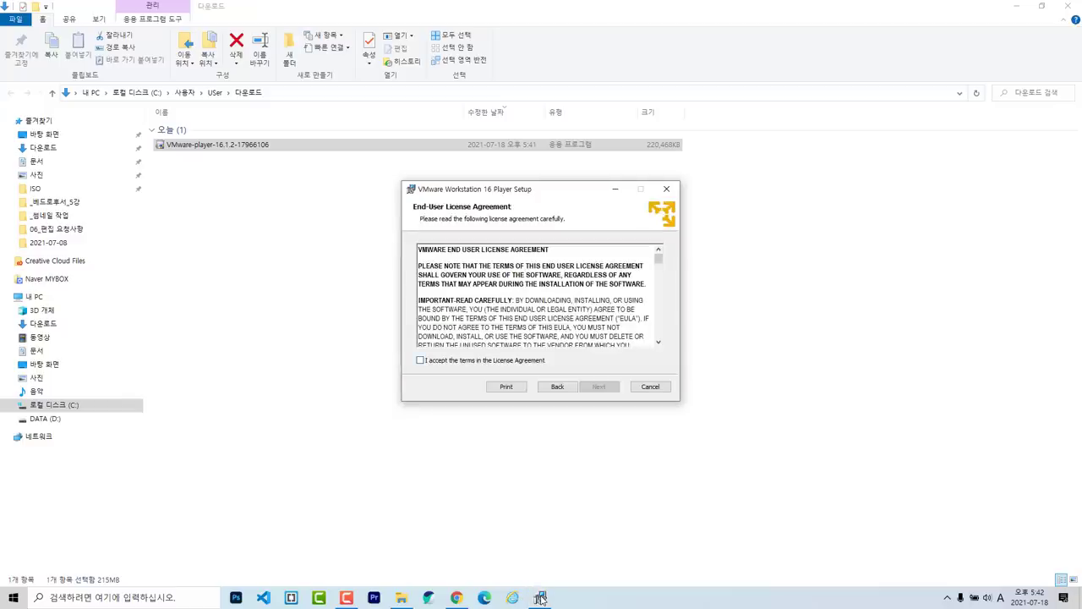
key(alt+a)
key(Return)
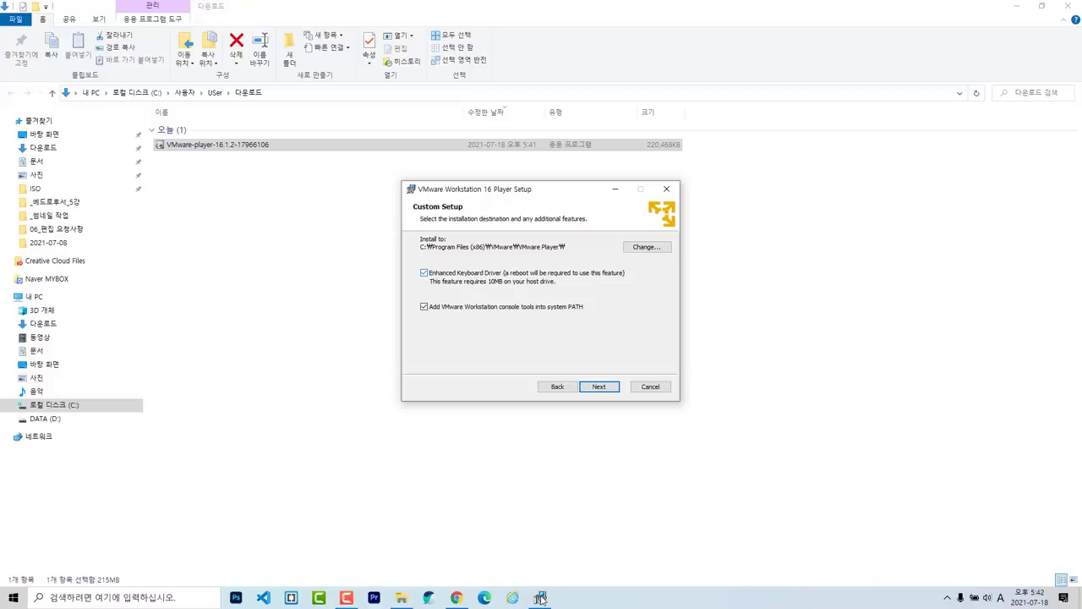
key(Return)
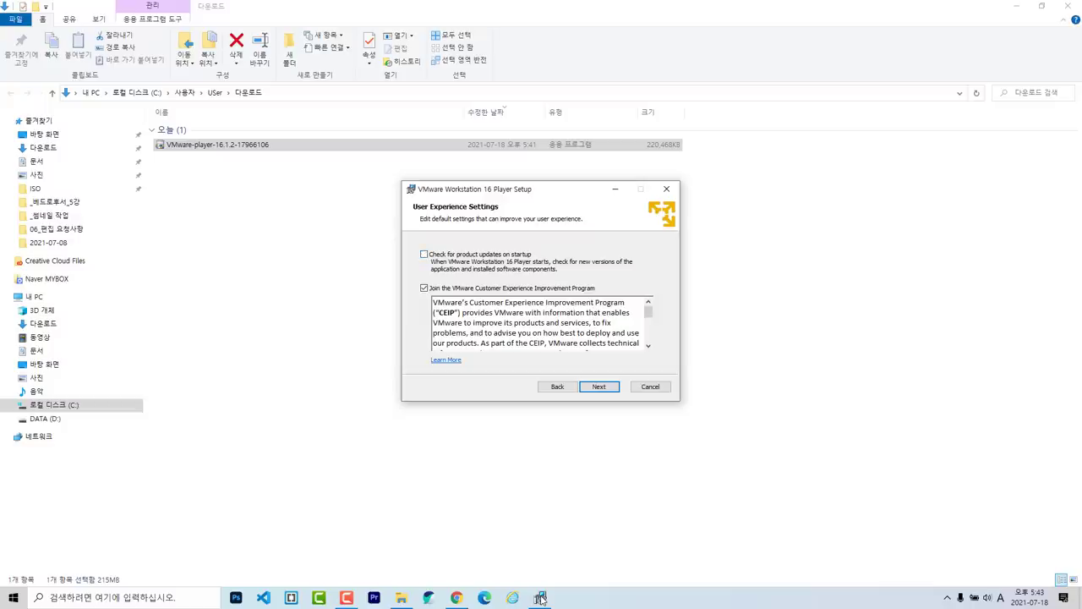
Continue with product update checks on startup turned off and both the Desktop and Start Menu Programs Folder shortcuts enabled.
key(space)
key(Return)
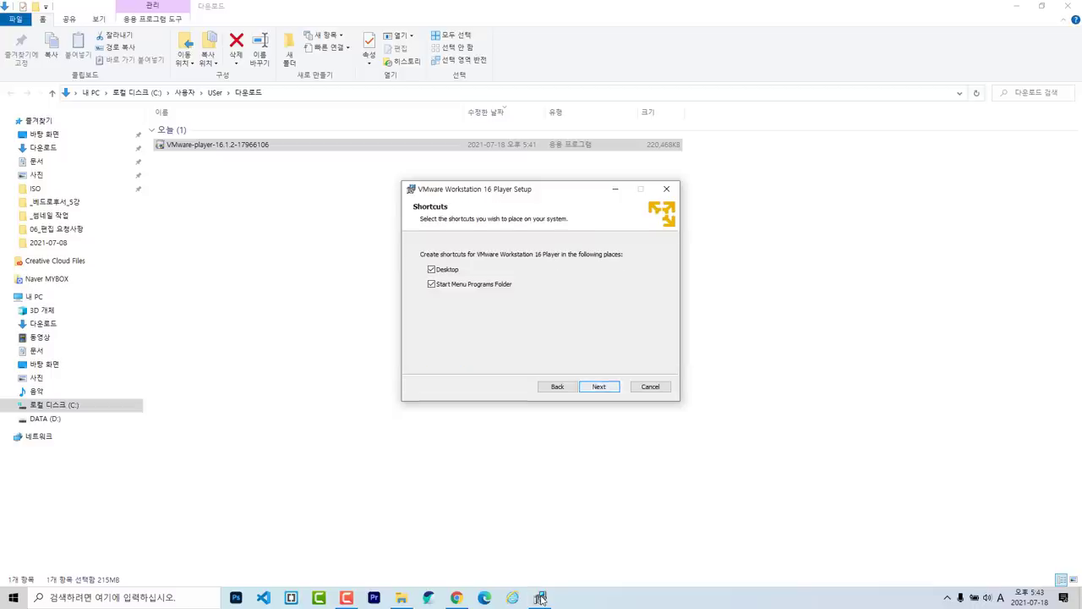
key(Return)
key(Return)
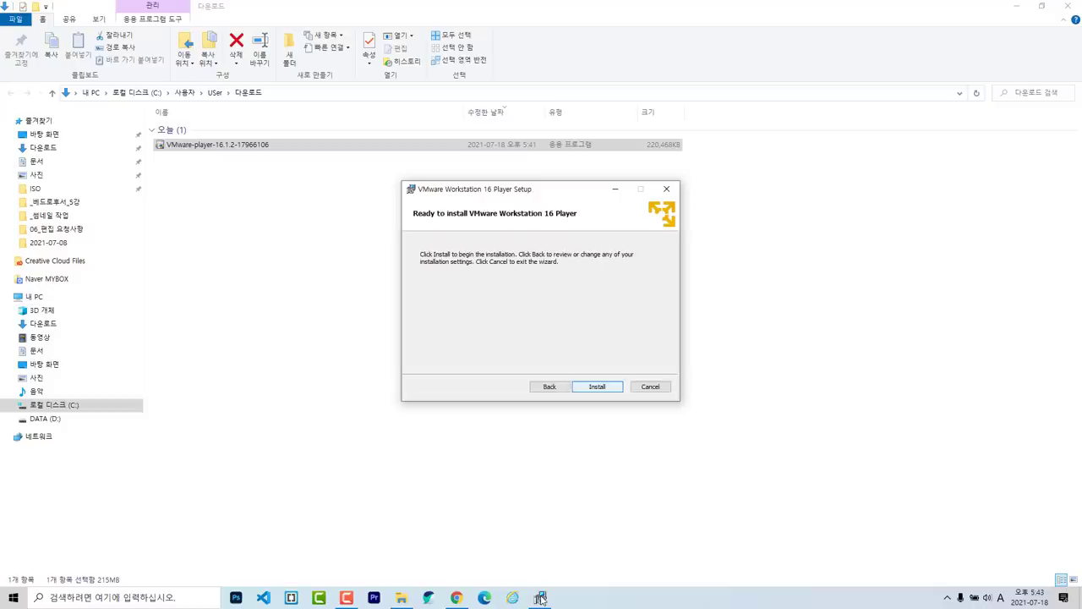
Complete the installation of VMware Workstation 16 Player and launch it from the desktop.
key(Return)
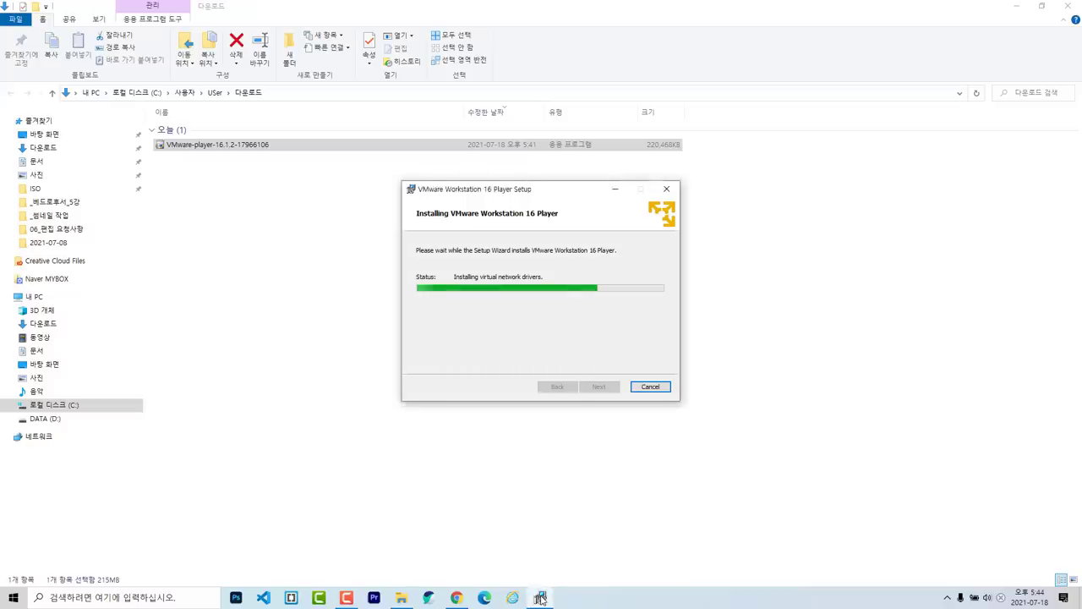
click(540, 599)
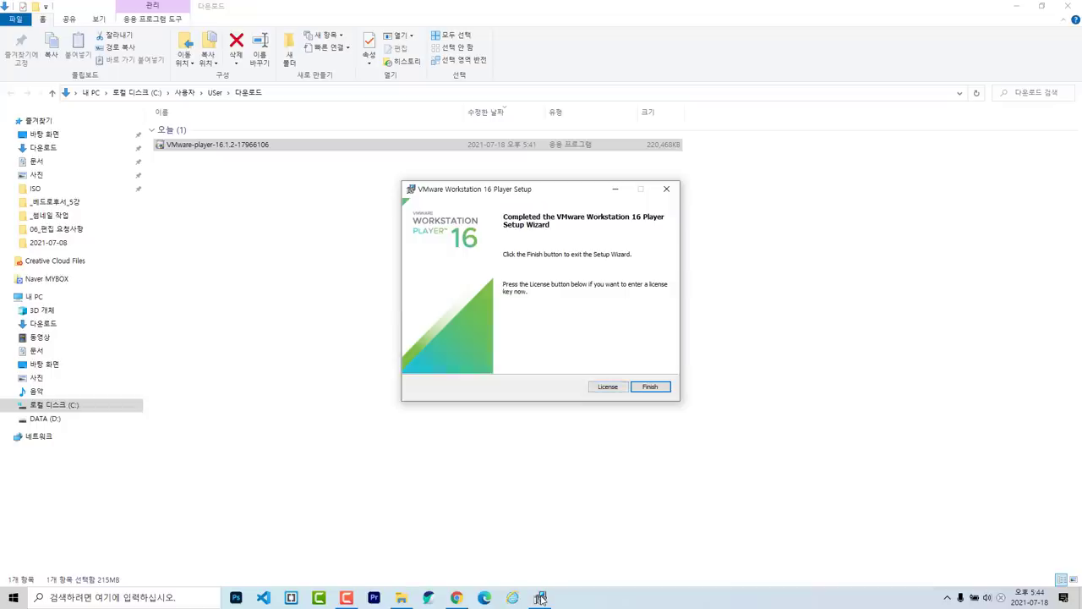
key(Return)
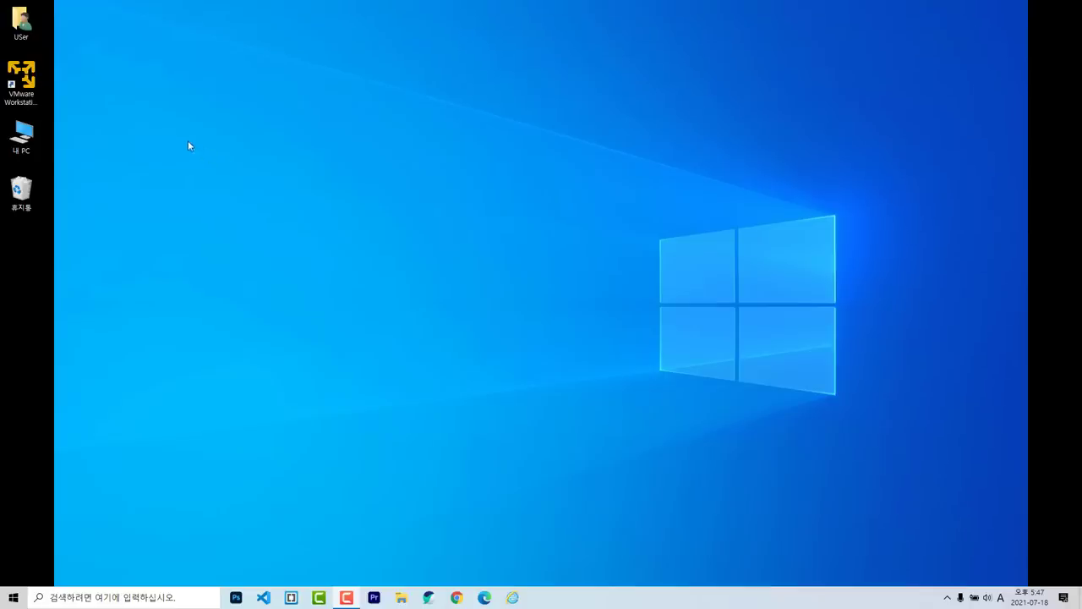
double_click(21, 81)
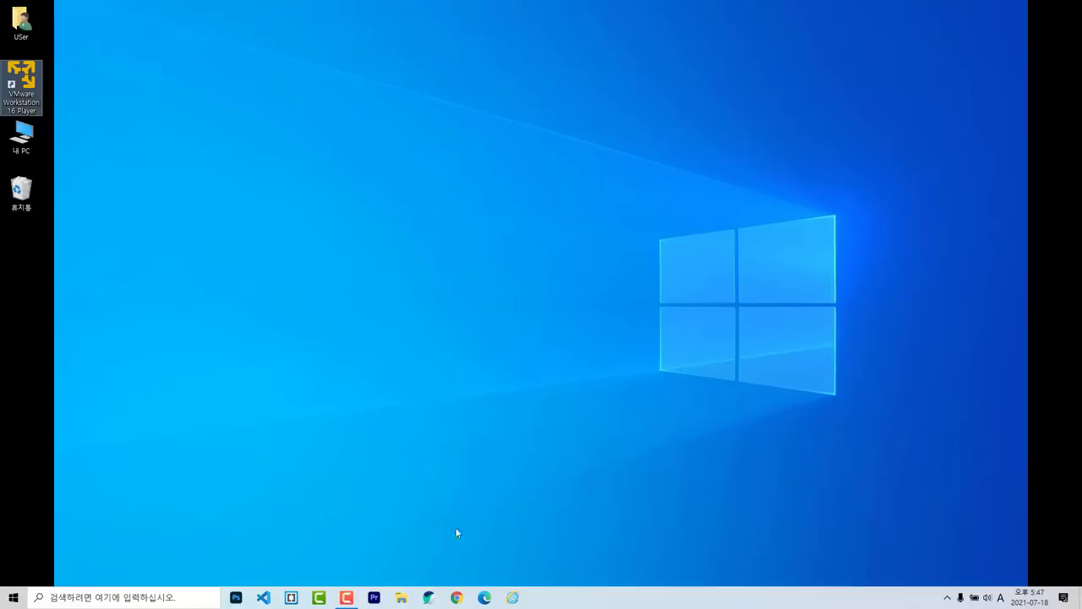
Switch to Chrome, search for "winschool" and open the winschool.kr site.
click(457, 598)
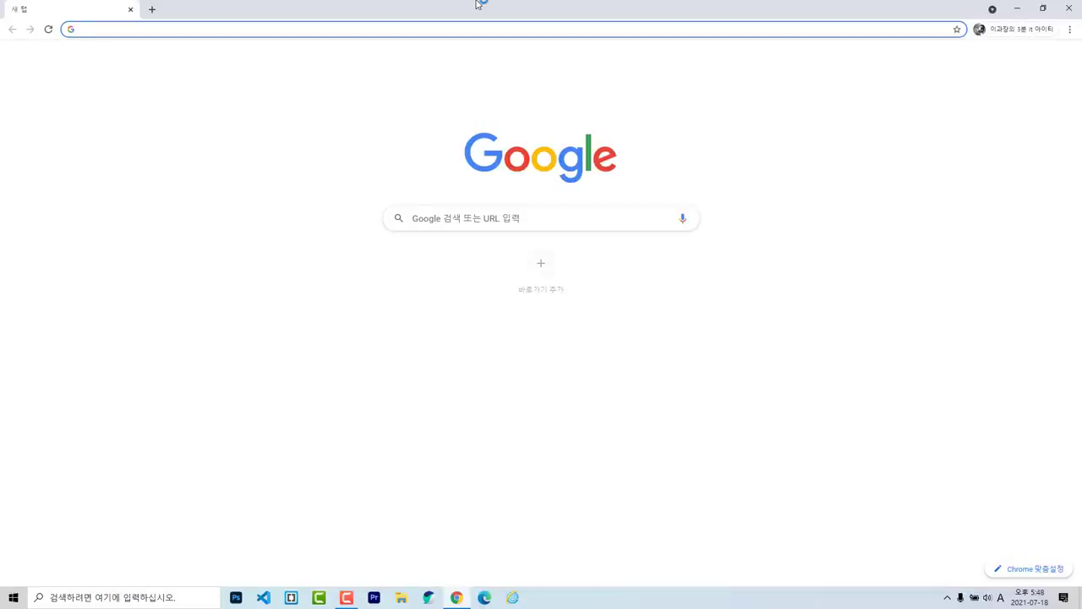
click(494, 220)
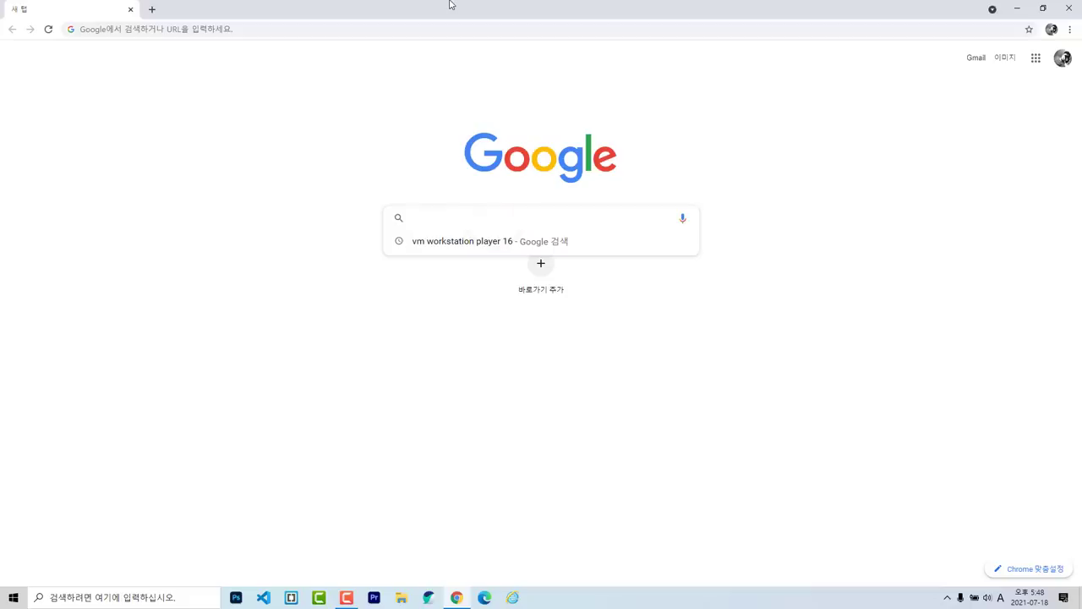
text(win)
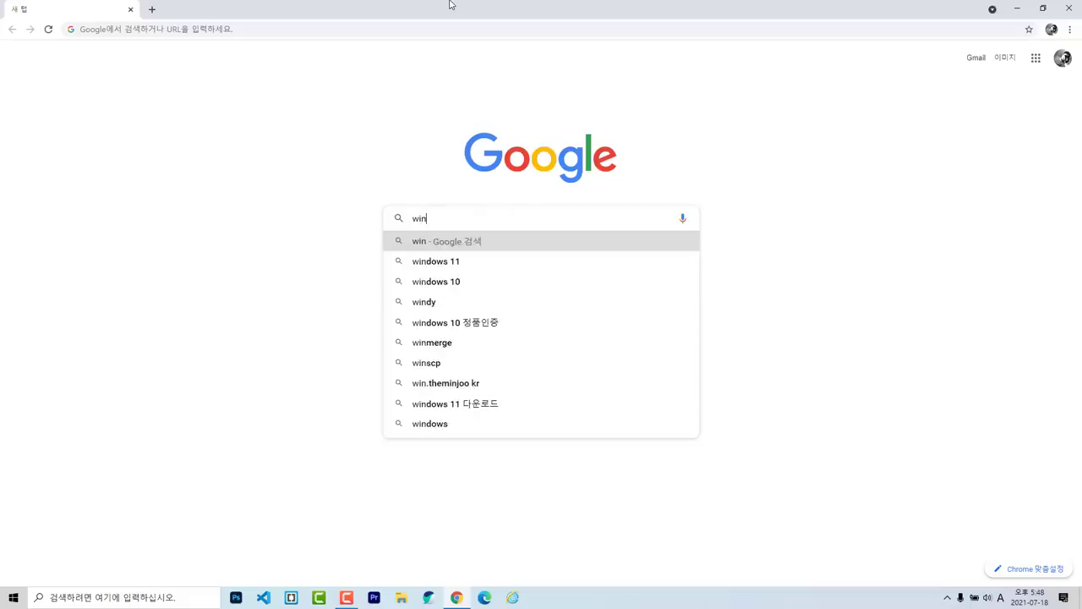
text(school)
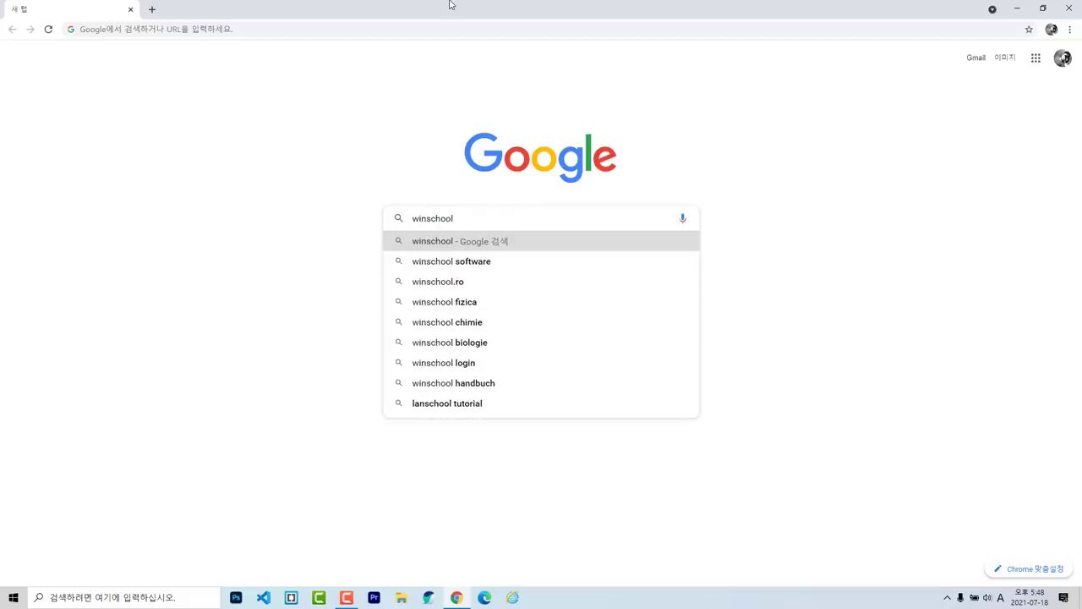
key(Return)
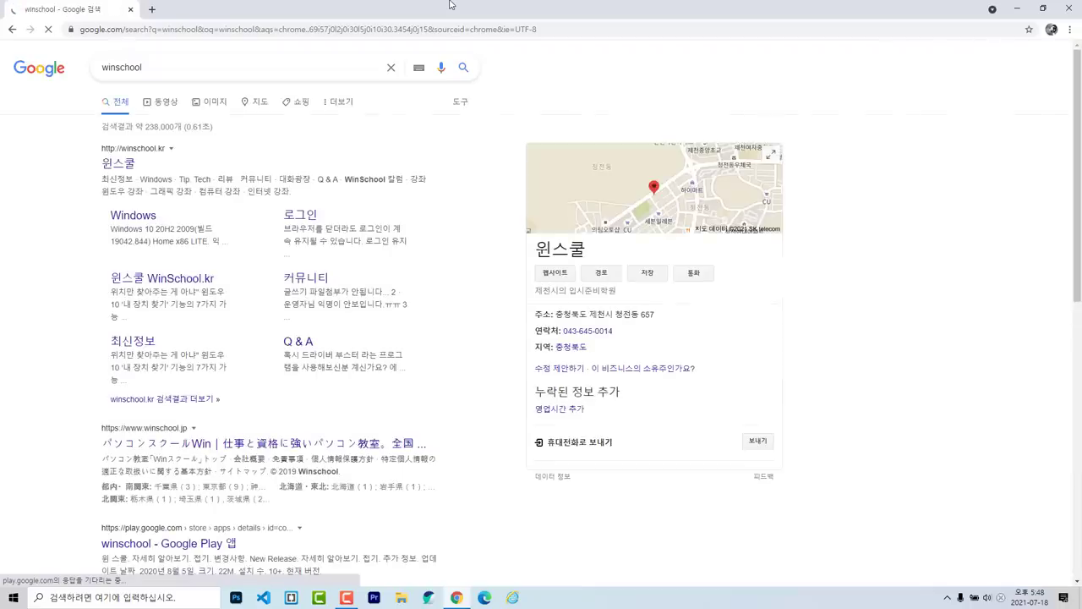
click(150, 149)
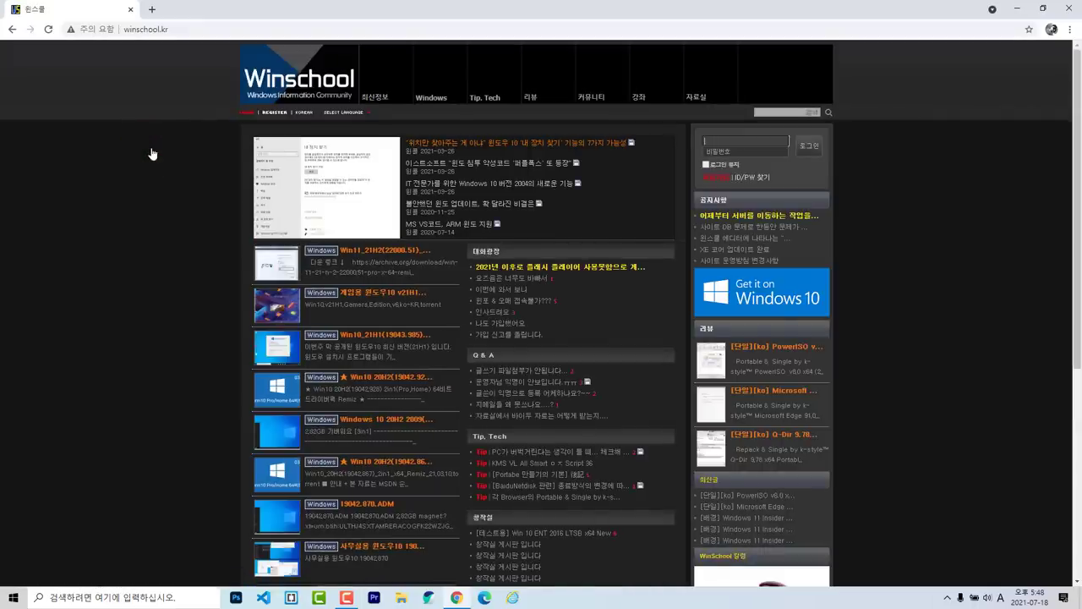
Open the "Win10 19H2(18363.657) 4in1(Pro,Home) x64" 2020.02 Remiz post on page 2 of the Windows board.
click(440, 99)
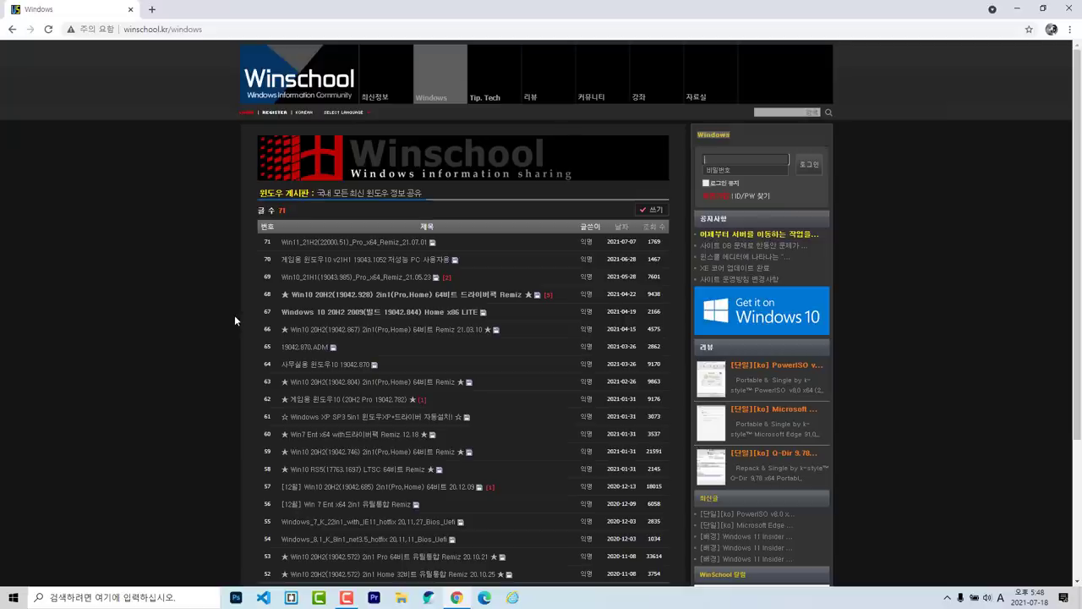
scroll(244, 309, down, 3)
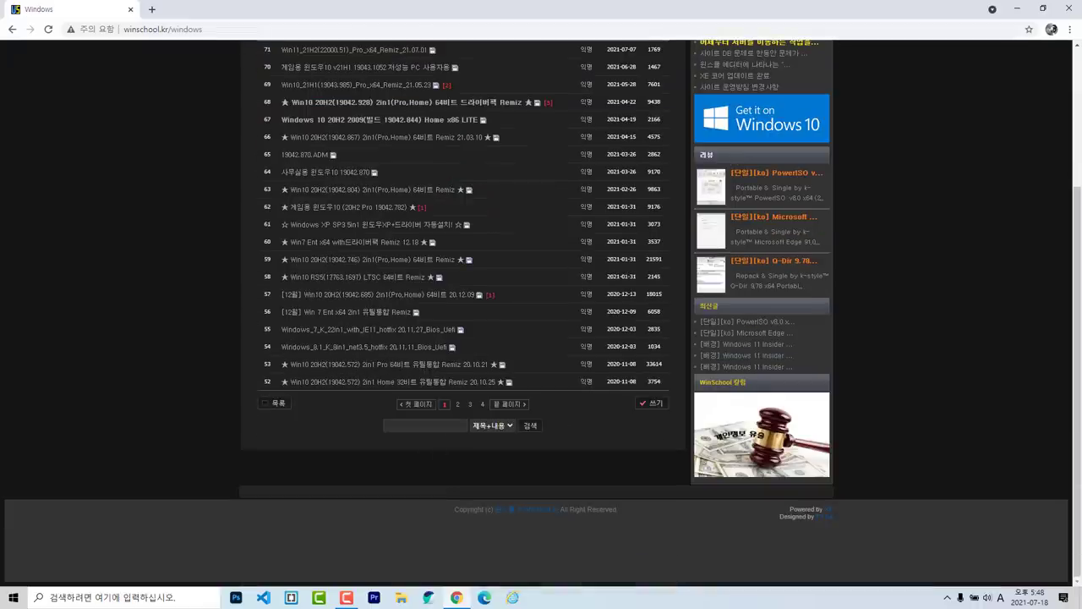
click(457, 406)
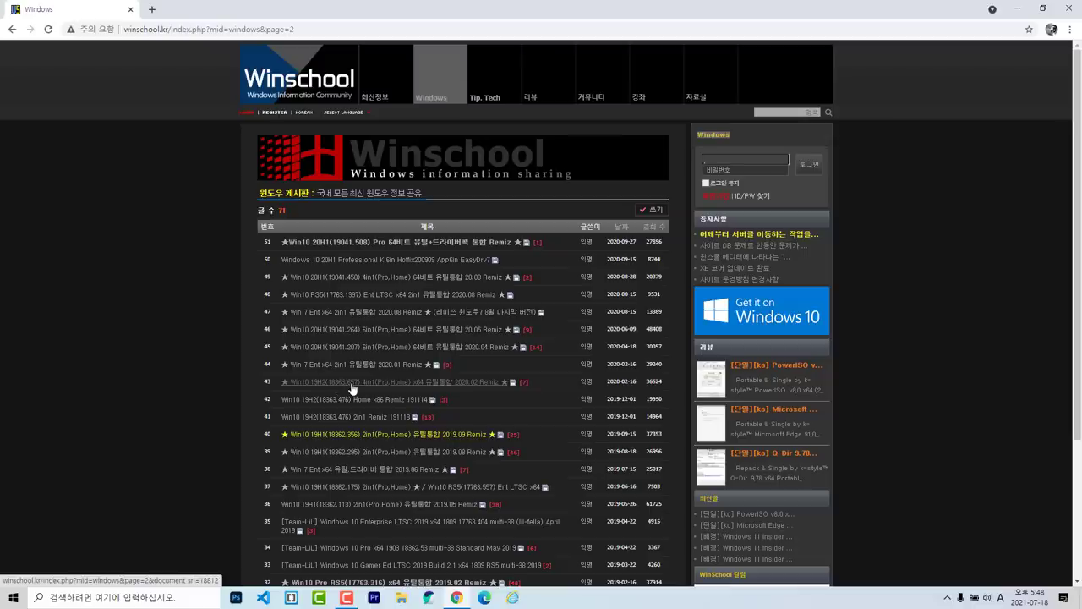
click(352, 387)
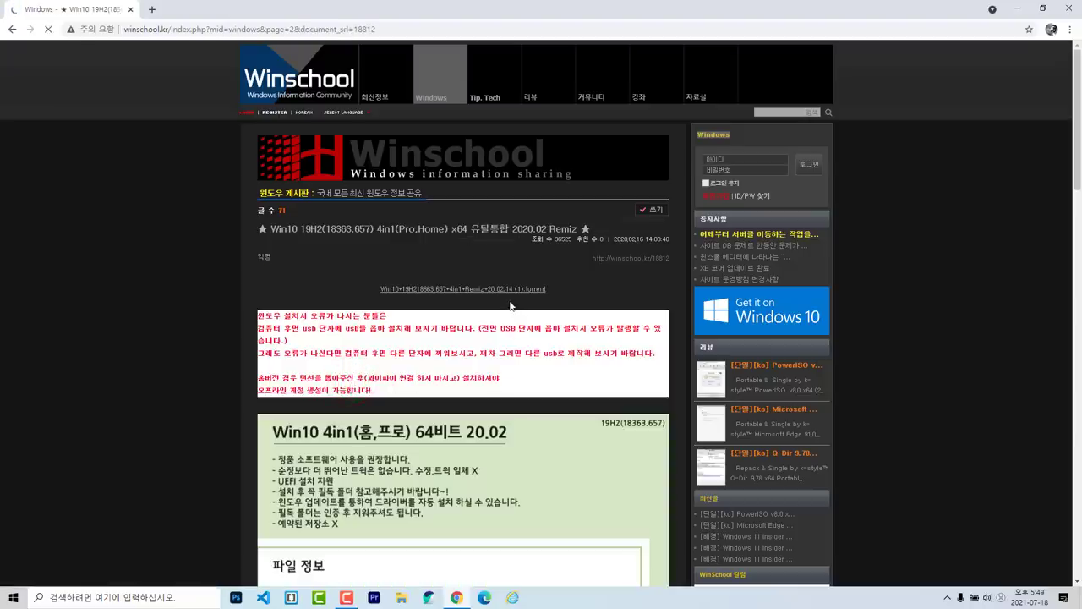
Download the Win10 19H2 18363.657 4in1 Remiz torrent file attached to the post.
scroll(462, 328, down, 1)
scroll(461, 328, up, 1)
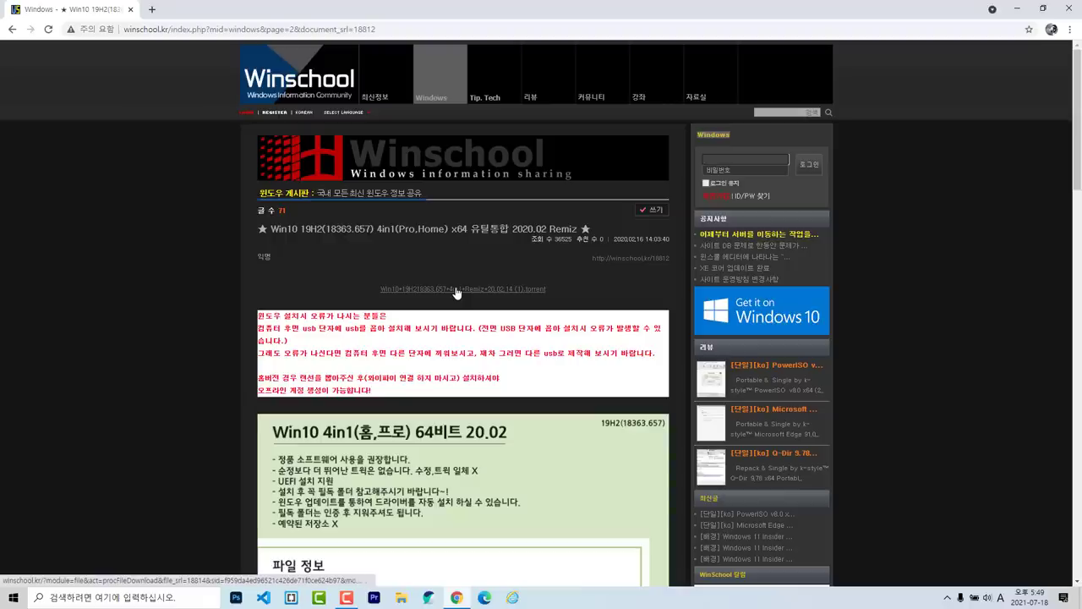
click(456, 289)
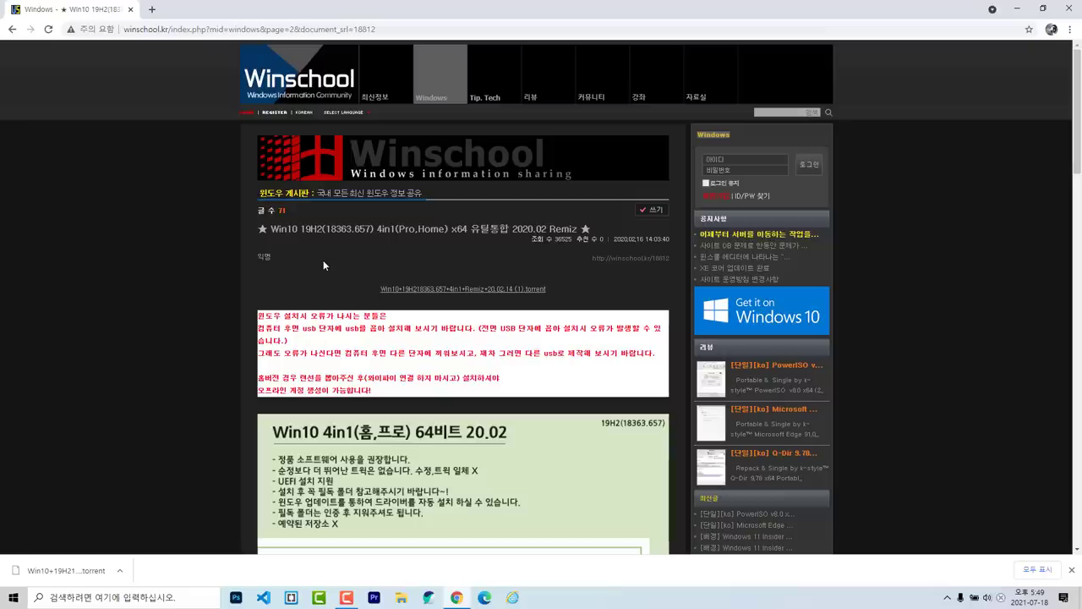
Open the "Win 7 Ent x64 2in1" 2020.01 Remiz post and download its Win7 Ent x64 Driver Remiz 200119 torrent.
scroll(323, 259, down, 20)
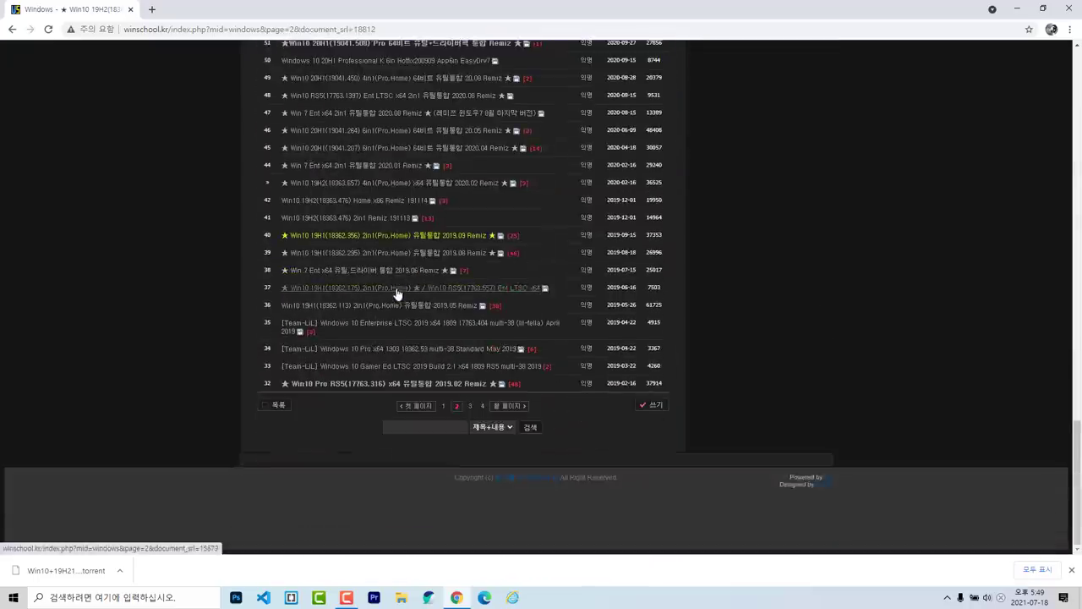
scroll(395, 294, up, 1)
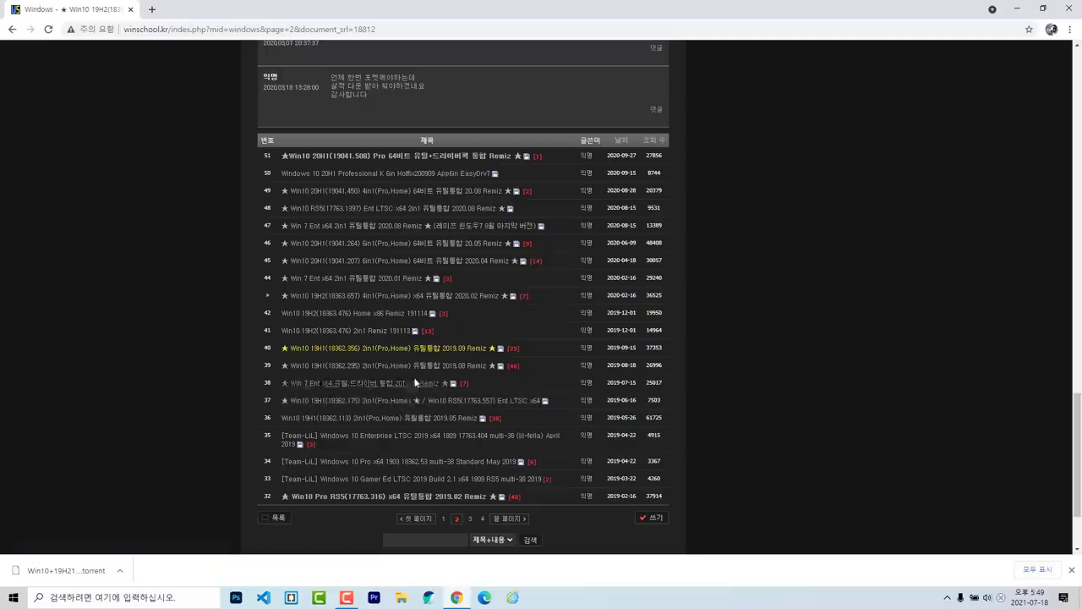
click(376, 284)
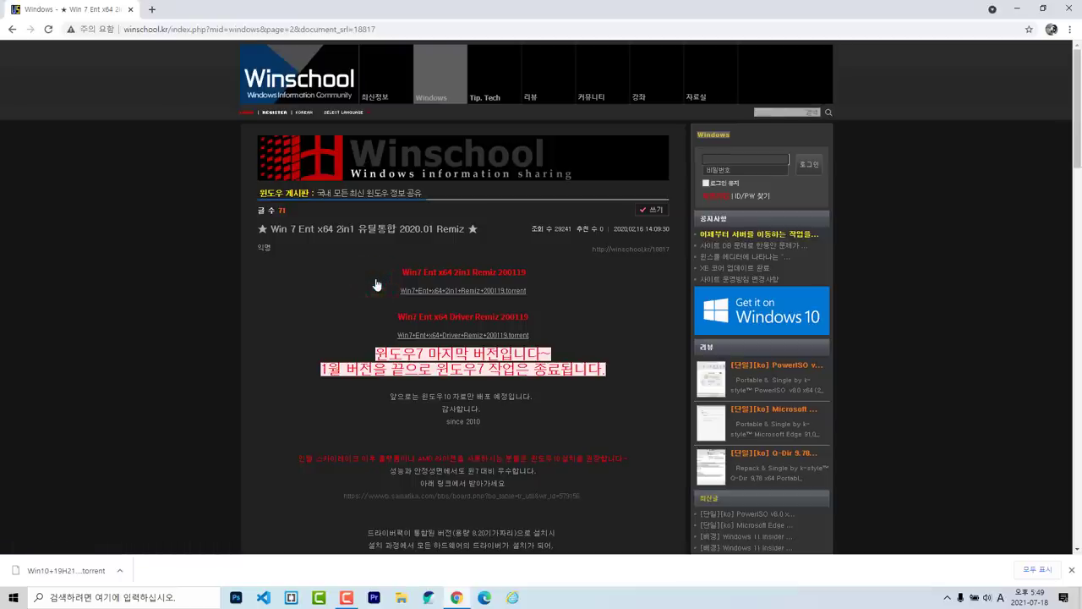
click(472, 339)
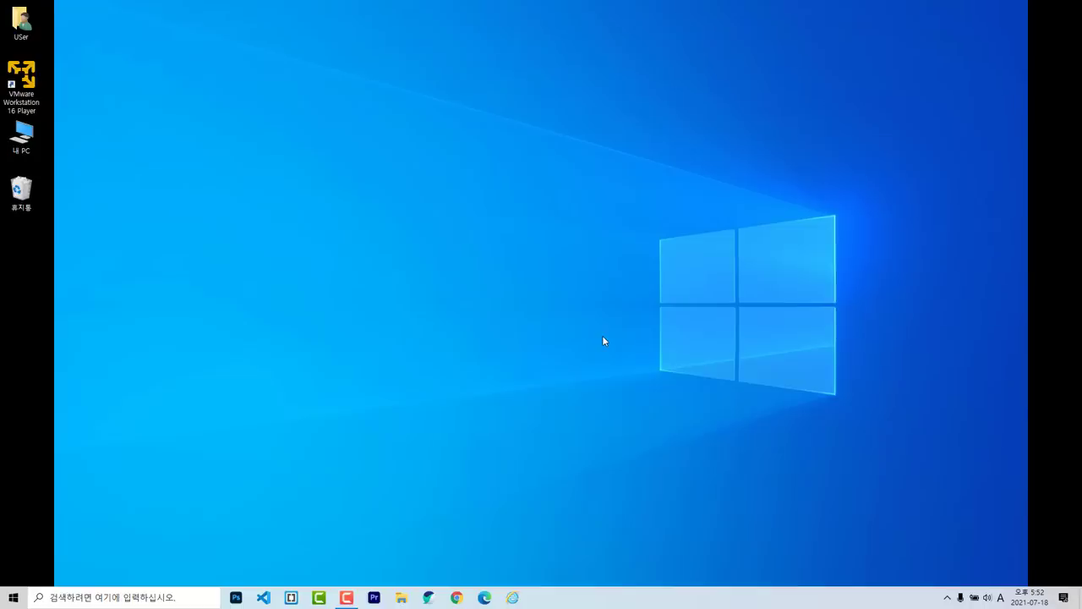
Launch VMware Workstation 16 Player and set its preferences to power off the virtual machine when closing it.
click(30, 78)
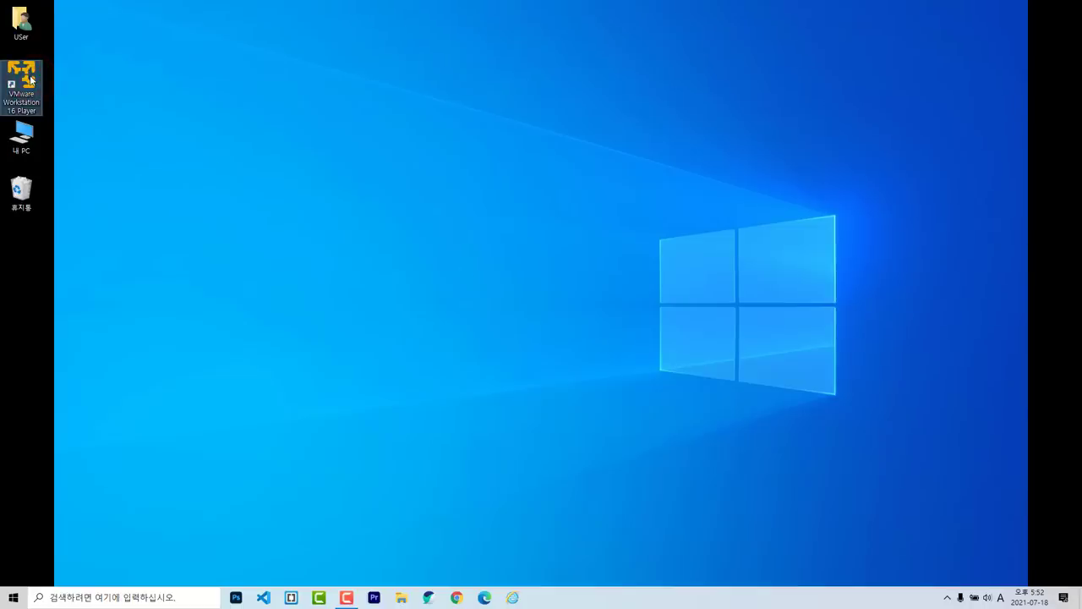
double_click(30, 79)
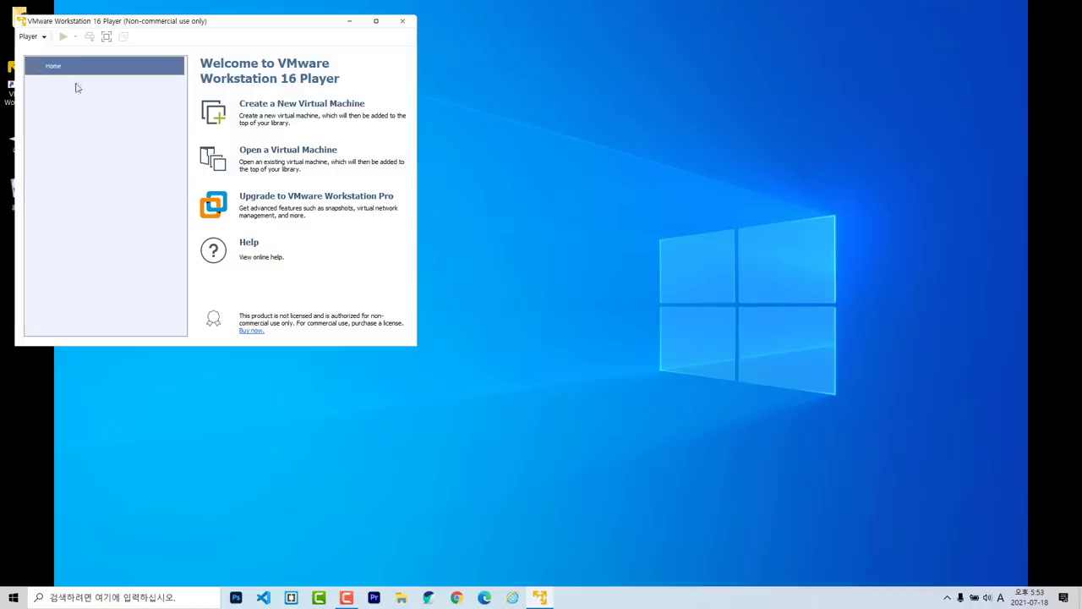
click(31, 36)
mouse_move(53, 54)
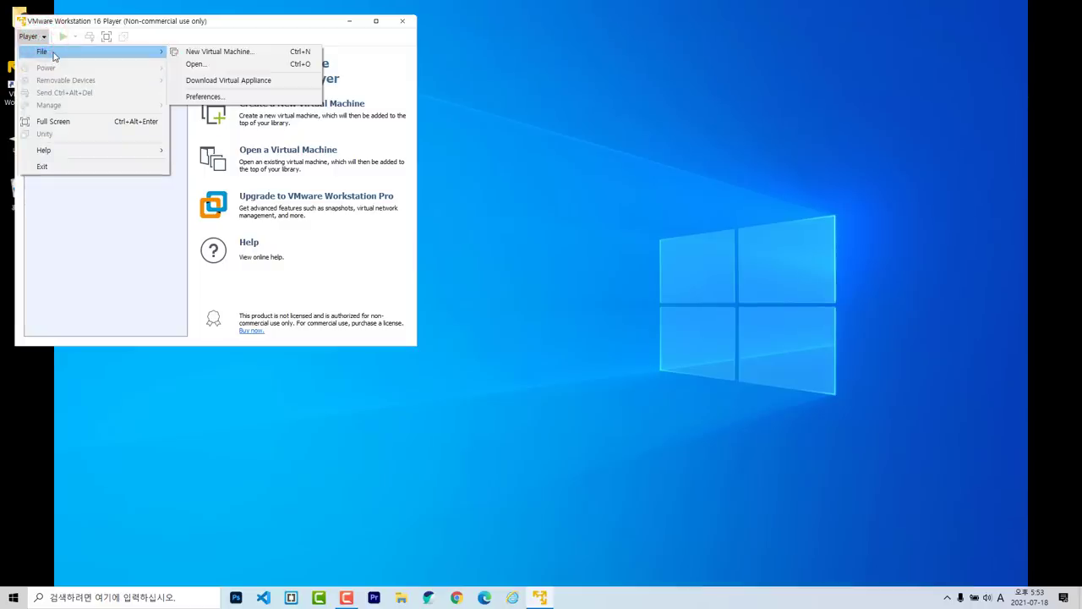
click(253, 99)
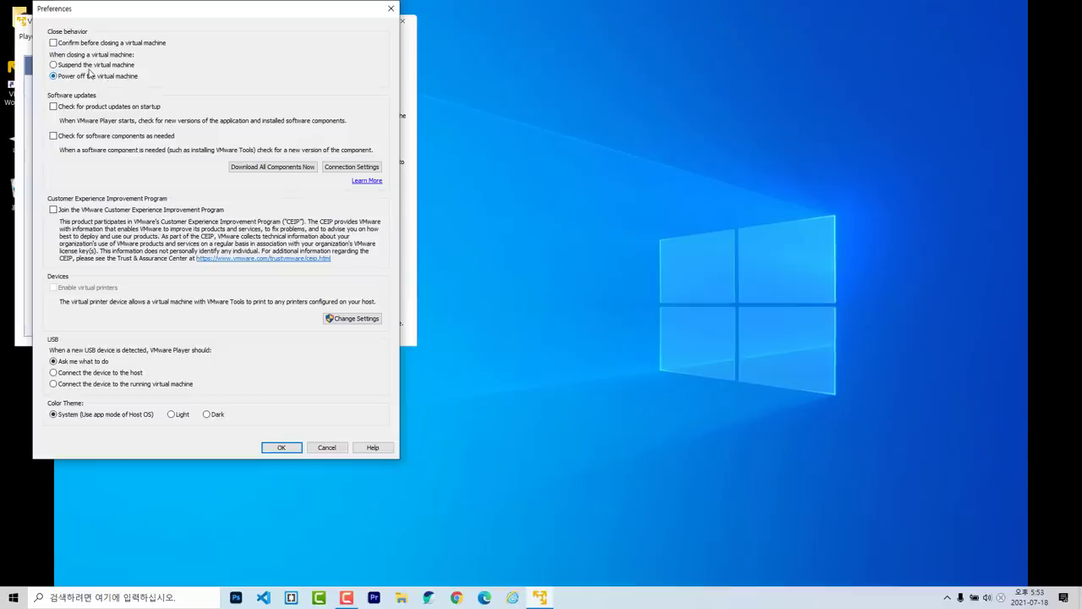
click(89, 66)
click(90, 78)
click(282, 447)
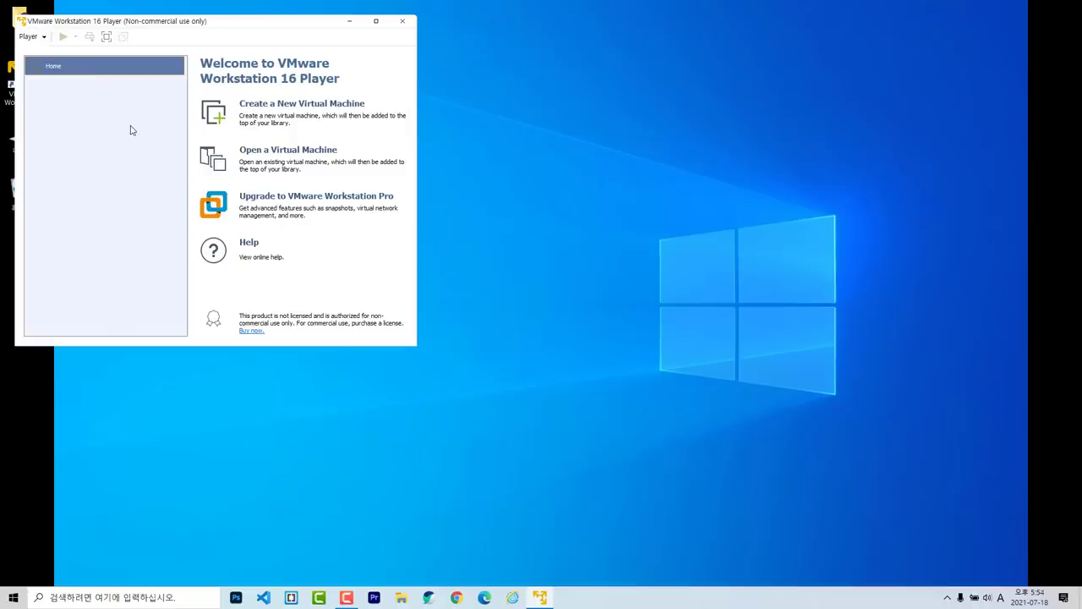
Start a new virtual machine with the operating system installed later, choosing Microsoft Windows and version Windows 10 x64 as guest.
click(309, 111)
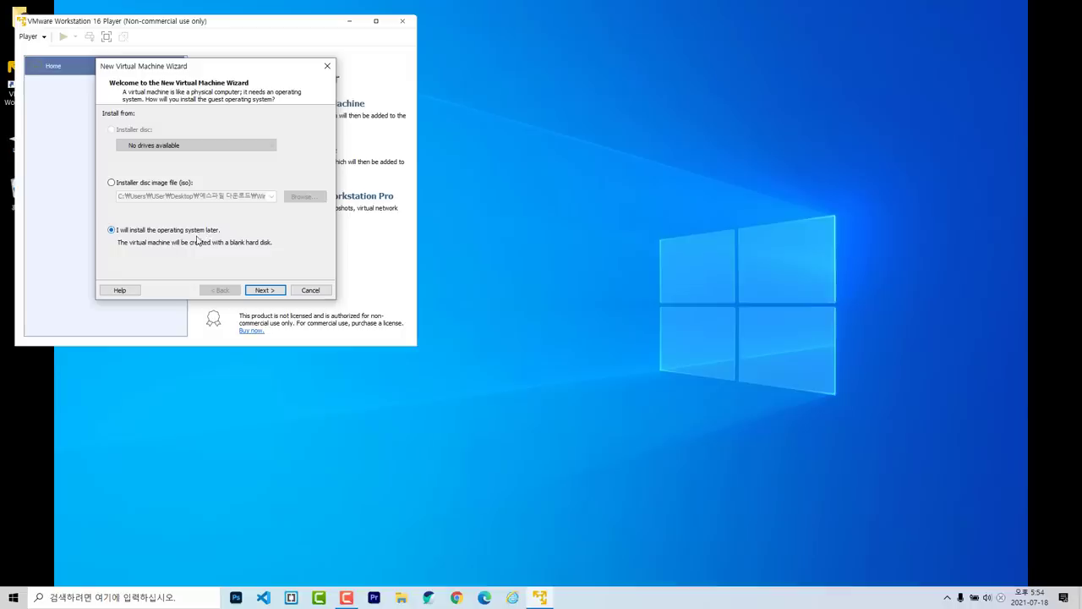
click(111, 229)
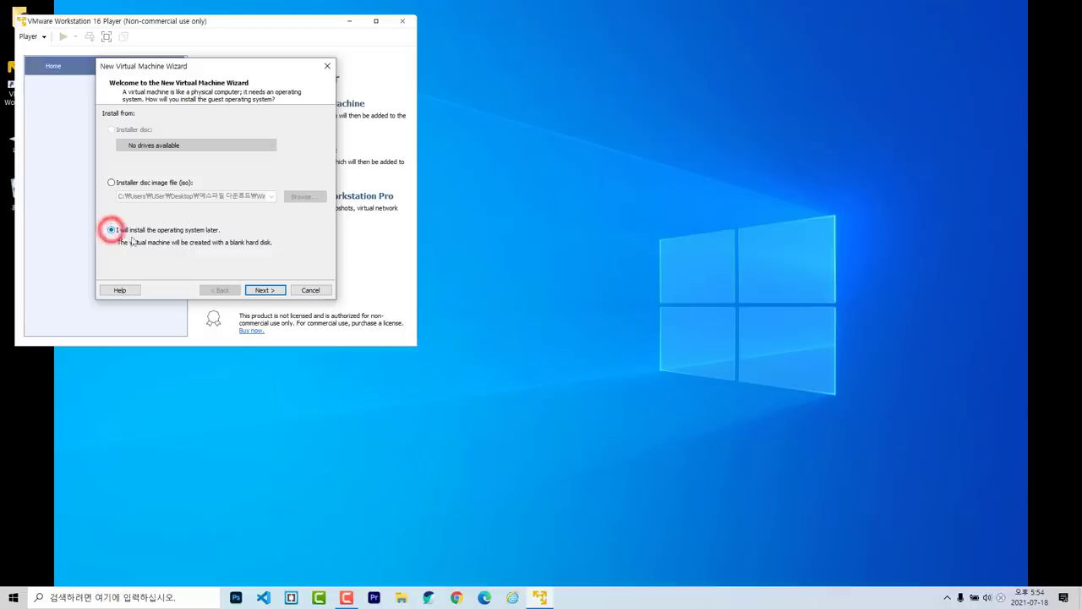
click(269, 291)
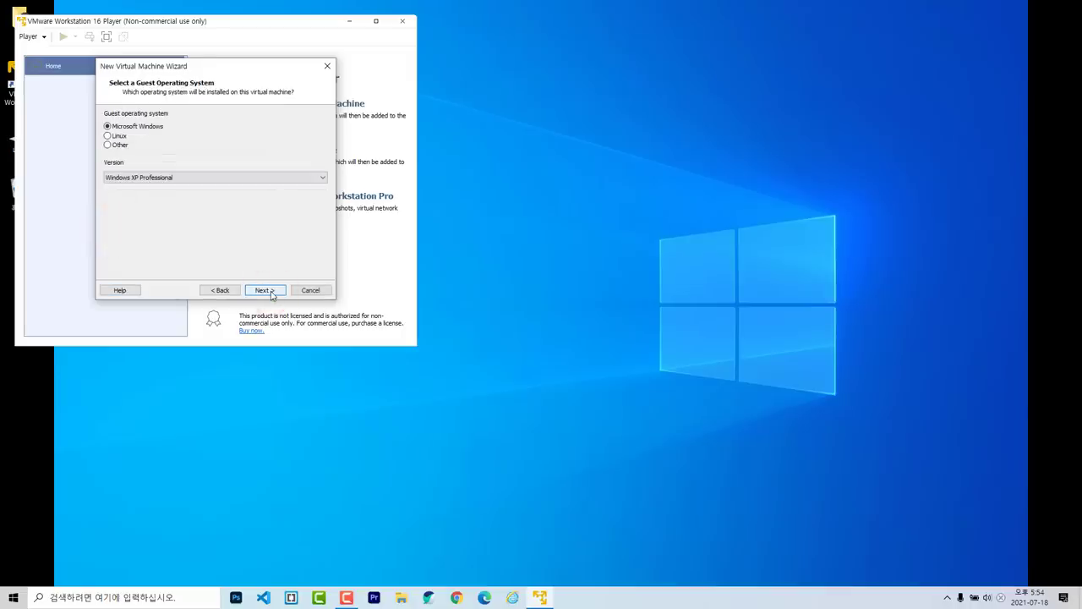
click(147, 130)
click(321, 180)
drag(319, 224, 322, 196)
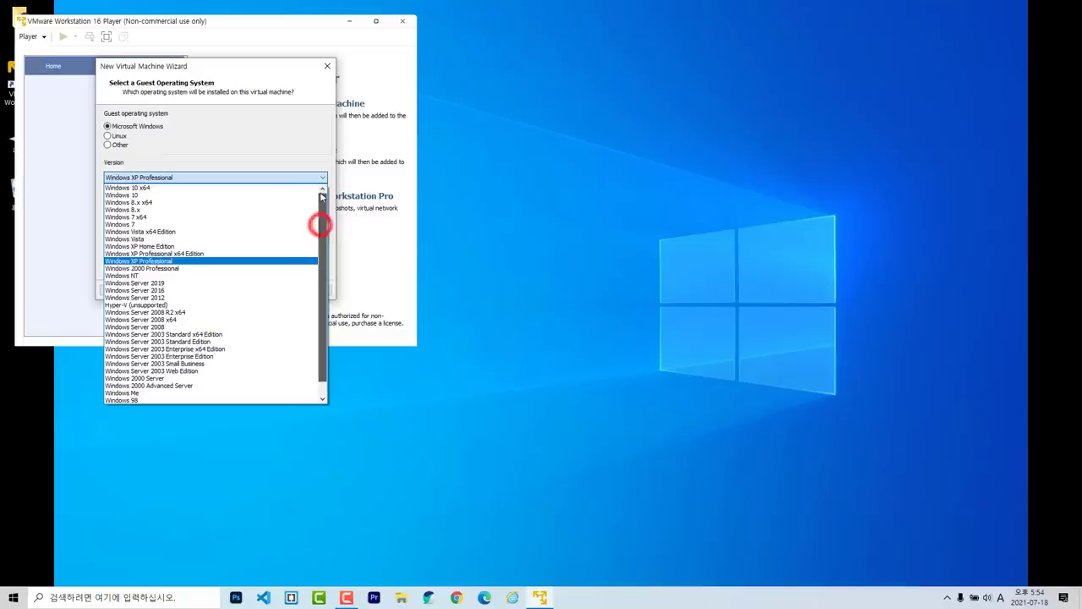
click(188, 187)
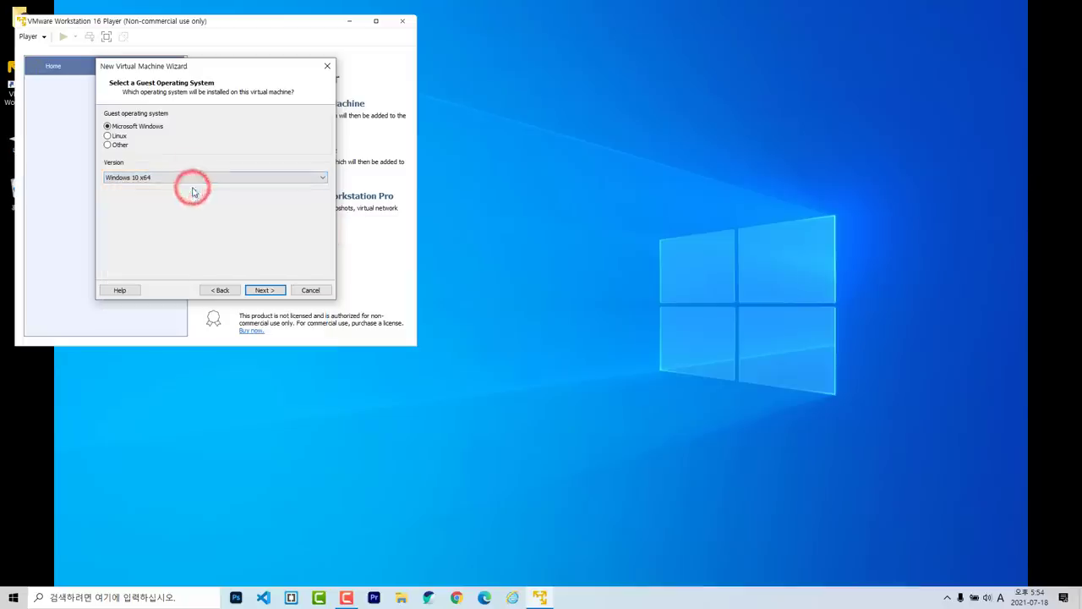
click(278, 291)
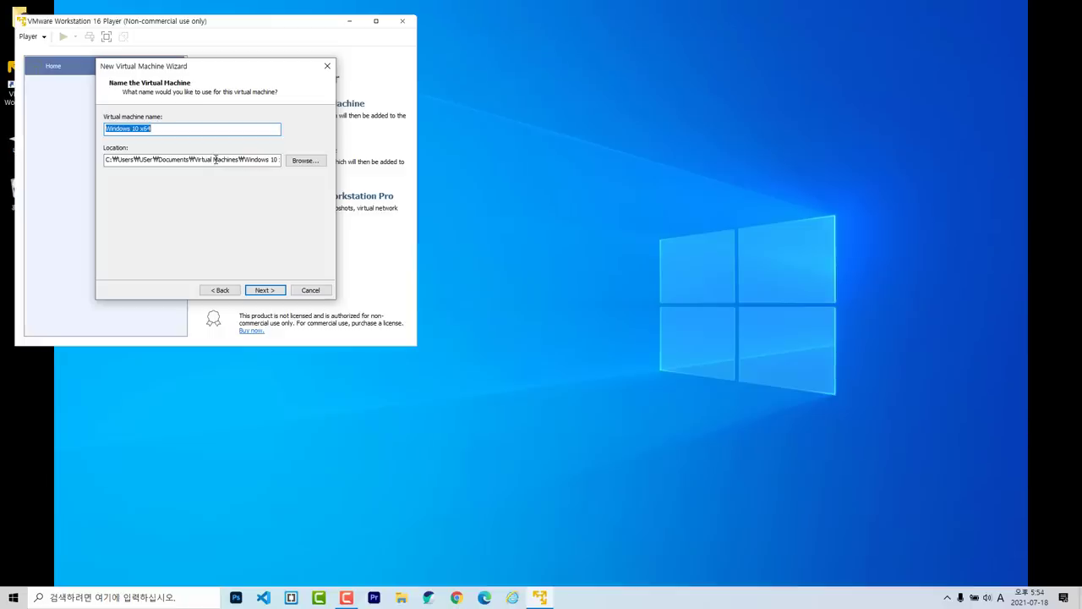
Accept the default virtual machine name and location, and set the maximum disk size to 120 GB, split into multiple files.
click(271, 290)
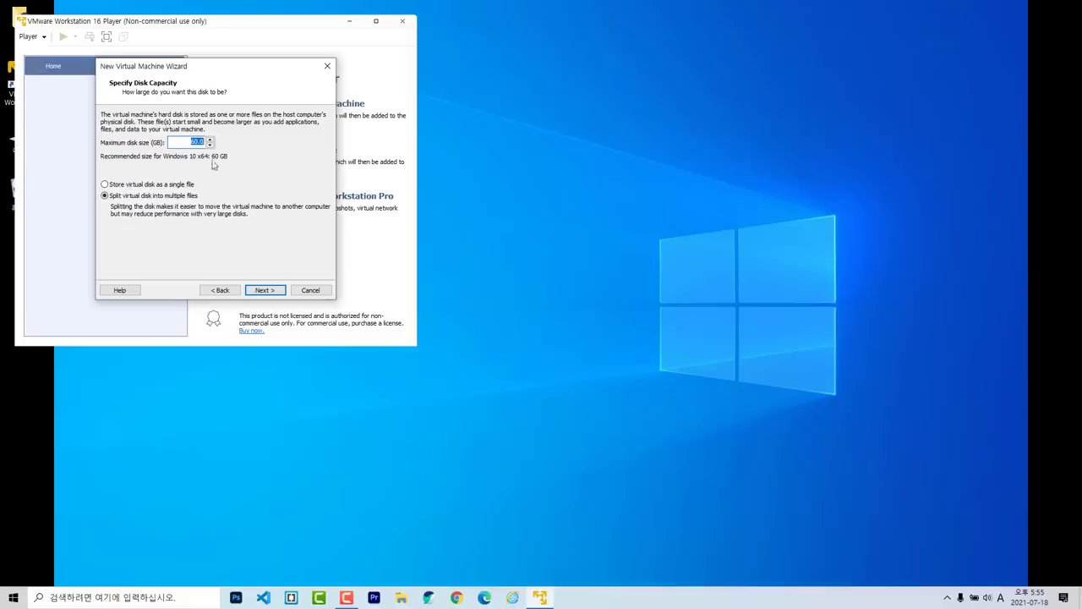
click(188, 142)
key(Delete)
click(273, 290)
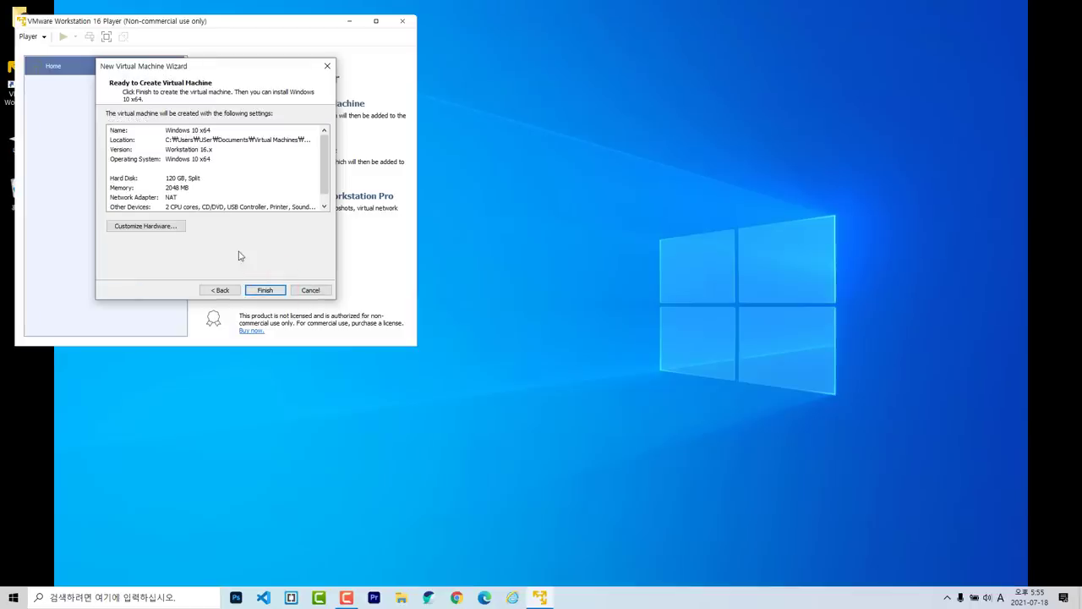
Open the new virtual machine's hardware customization and review its memory and processor settings.
click(165, 235)
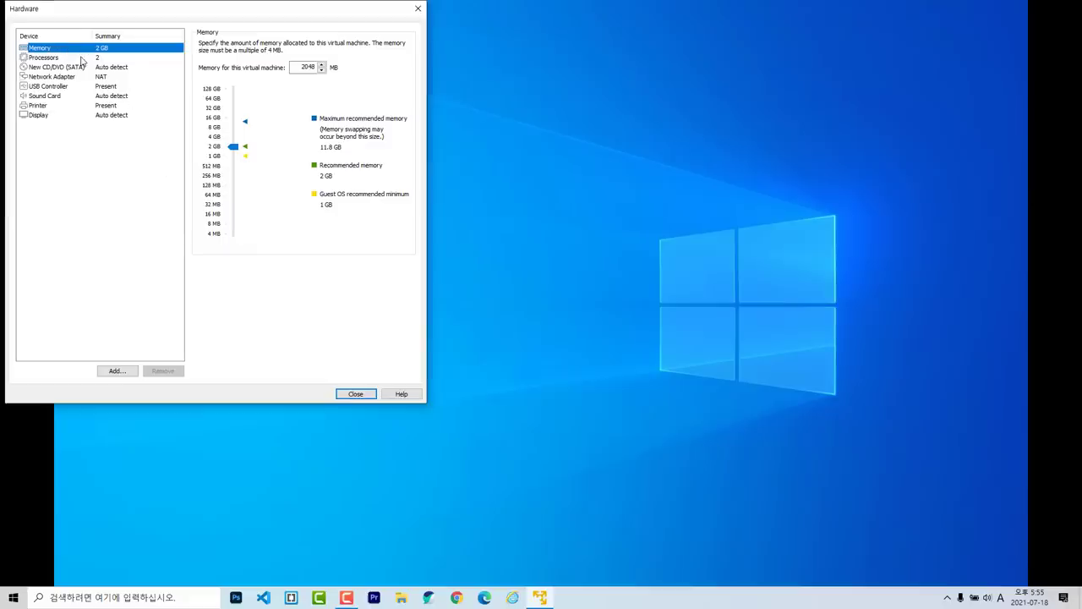
click(80, 56)
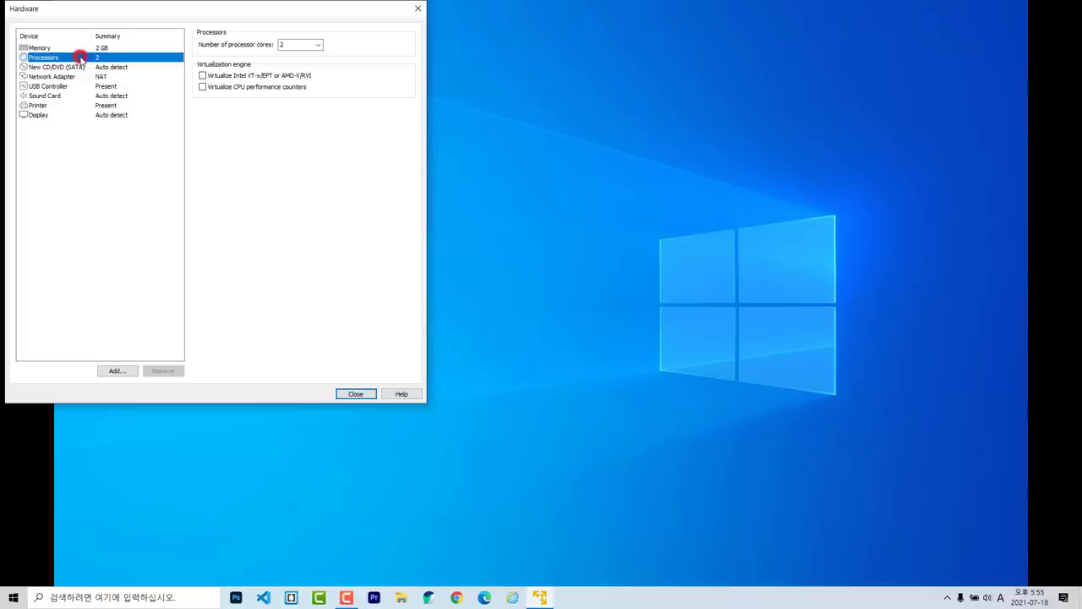
click(81, 48)
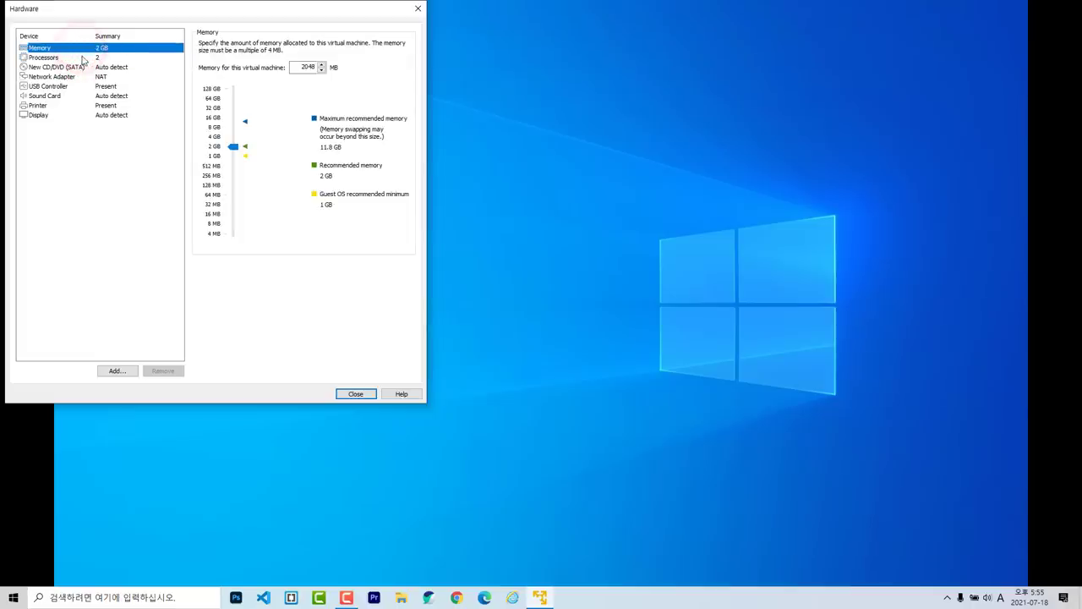
click(83, 57)
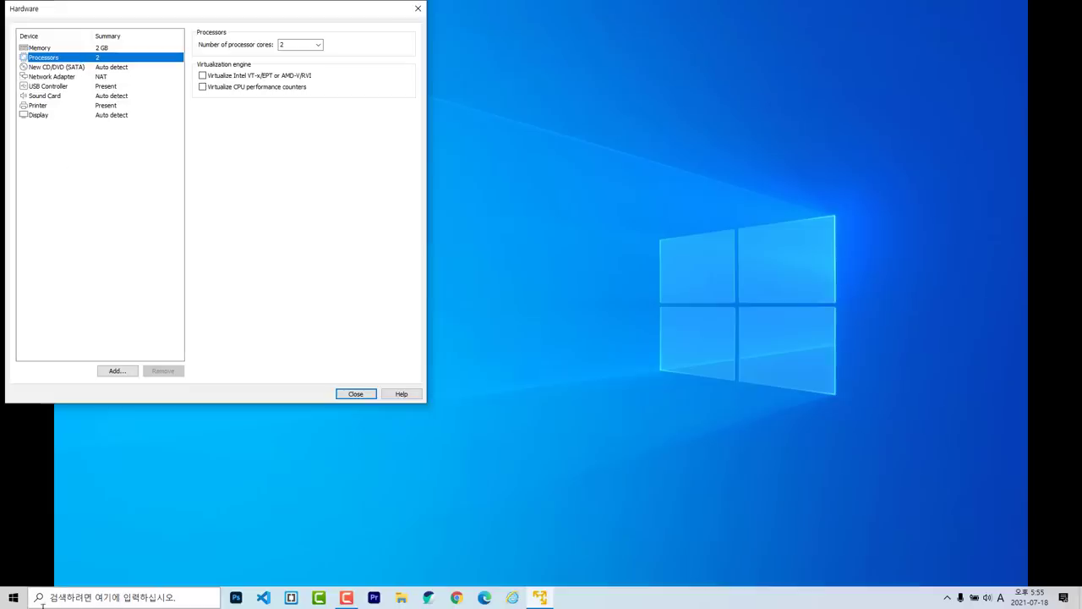
Search Windows for dxdiag and run it to check the host computer's processor and memory.
click(14, 598)
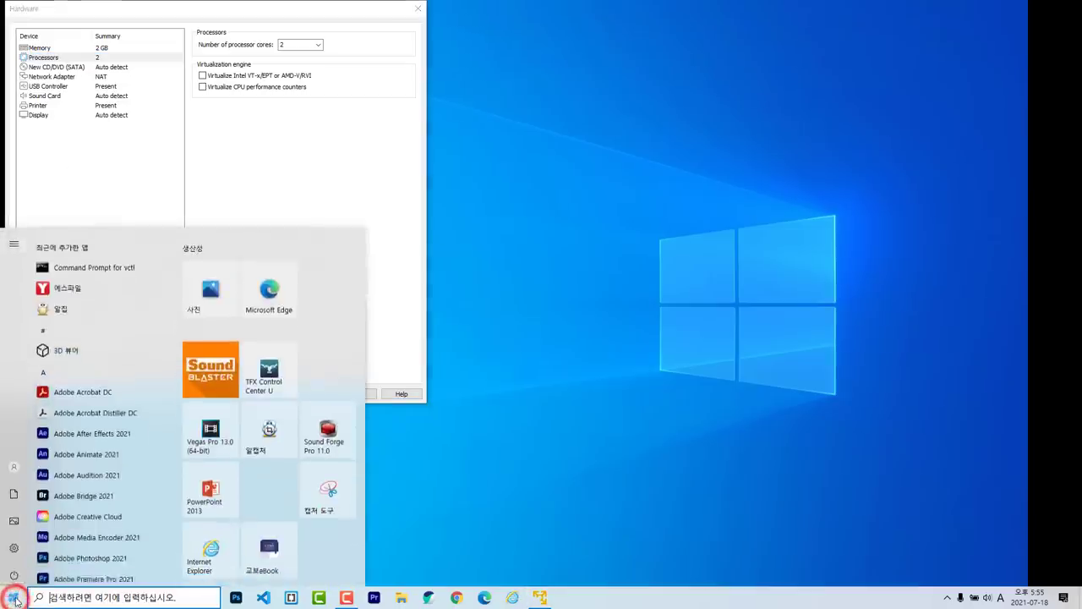
right_click(14, 597)
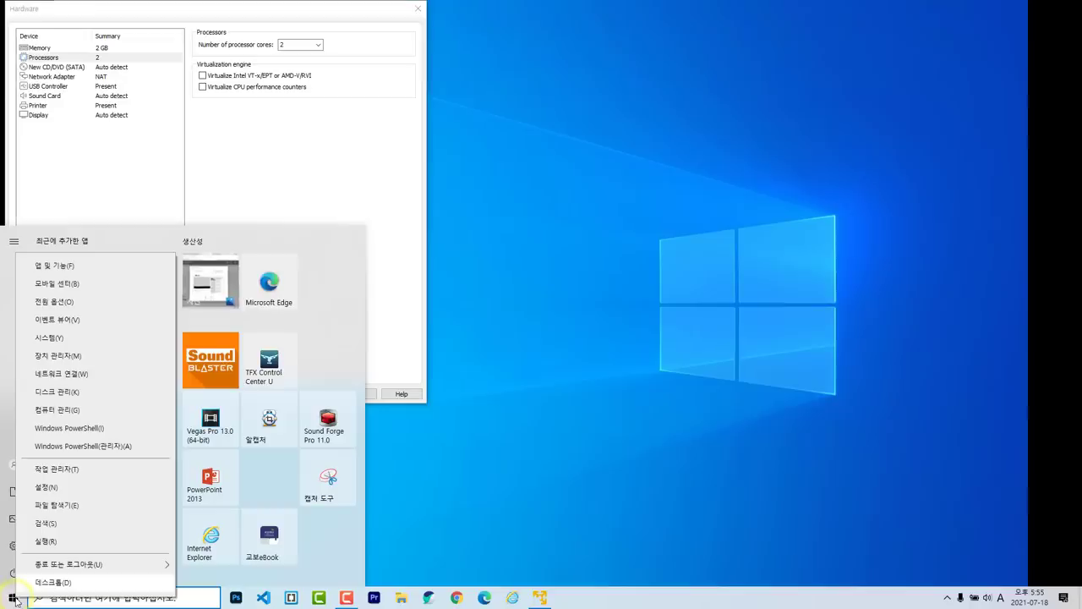
click(80, 526)
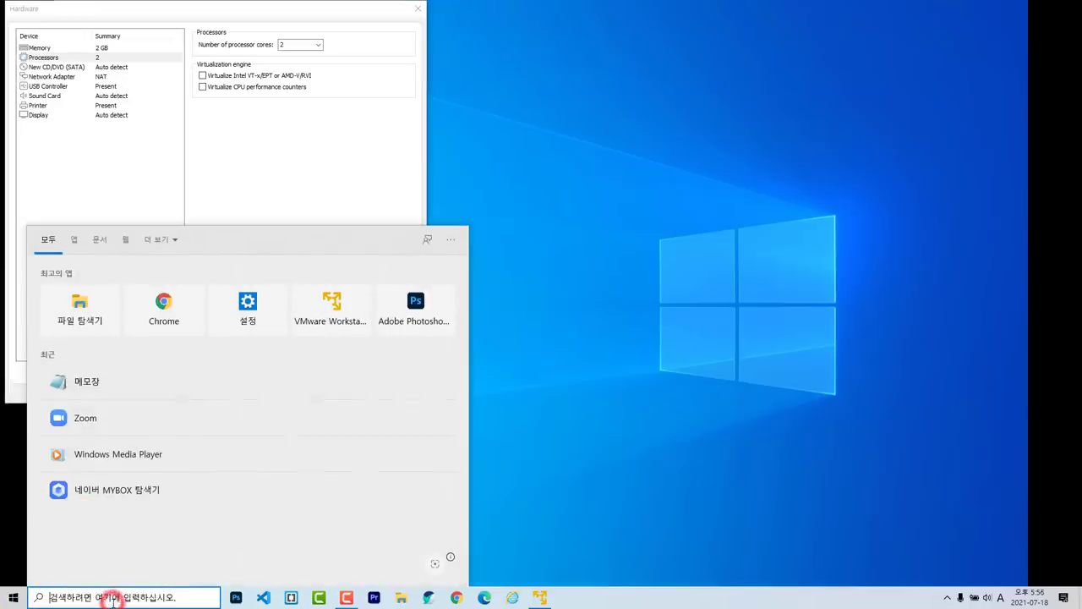
text(dx)
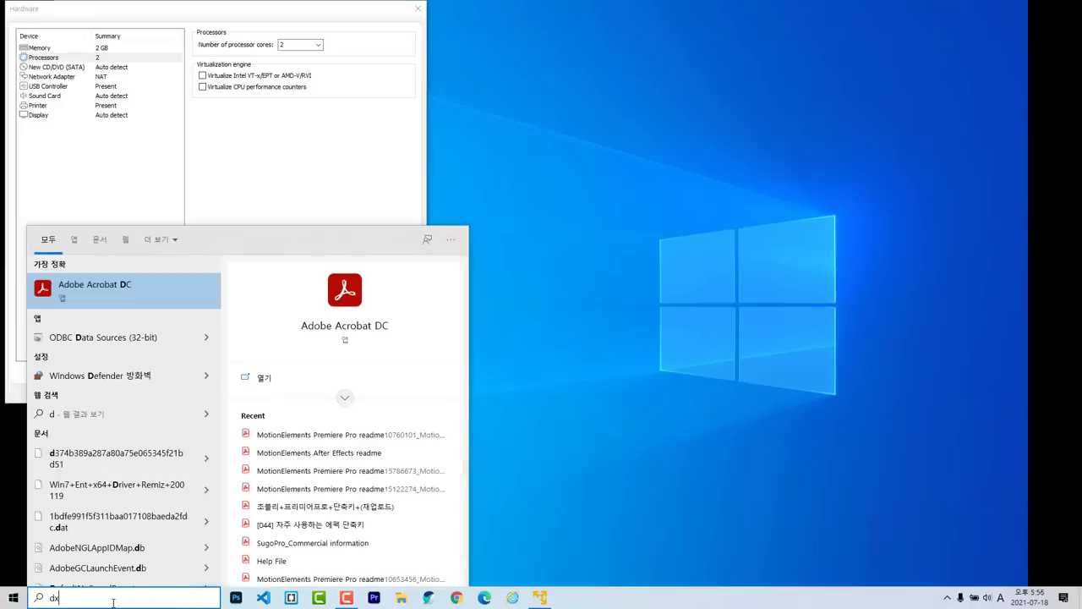
text(d)
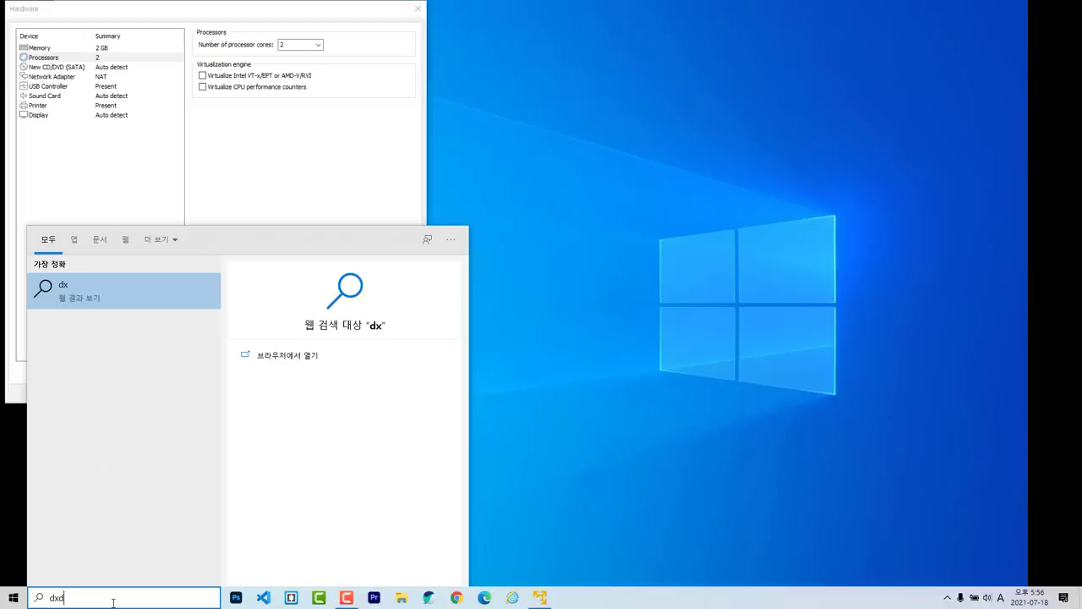
text(iag)
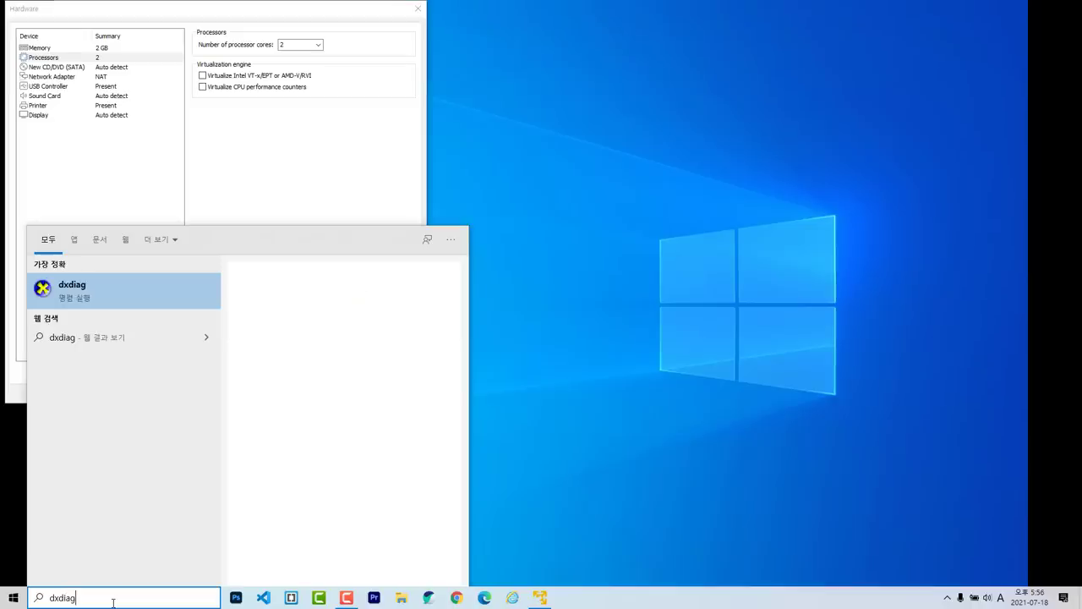
click(86, 298)
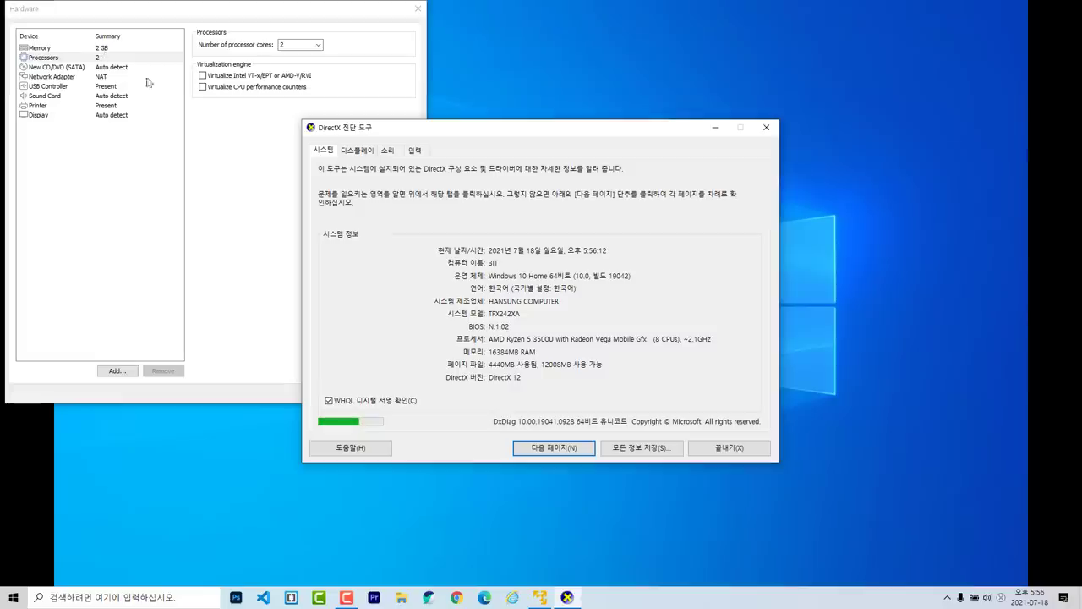
Set the virtual machine's number of processor cores to 8.
click(318, 45)
click(292, 91)
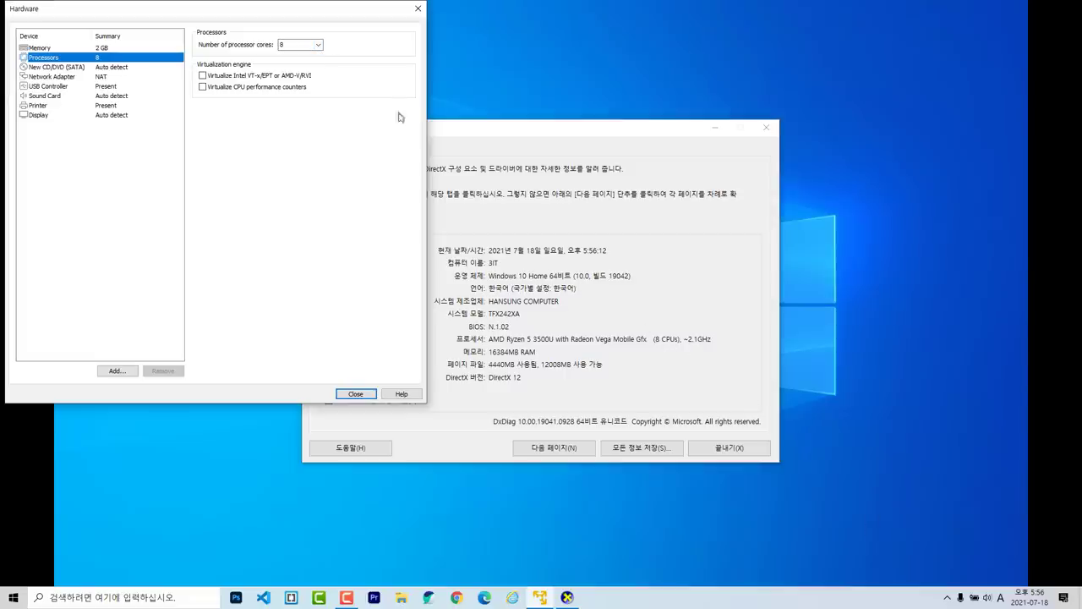
click(314, 45)
click(300, 74)
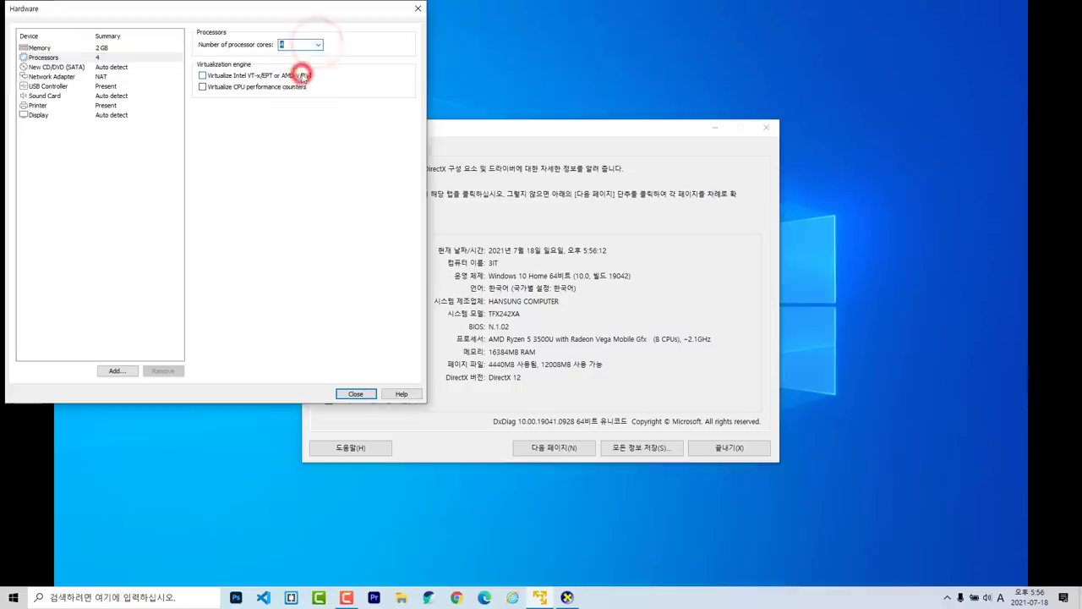
click(316, 45)
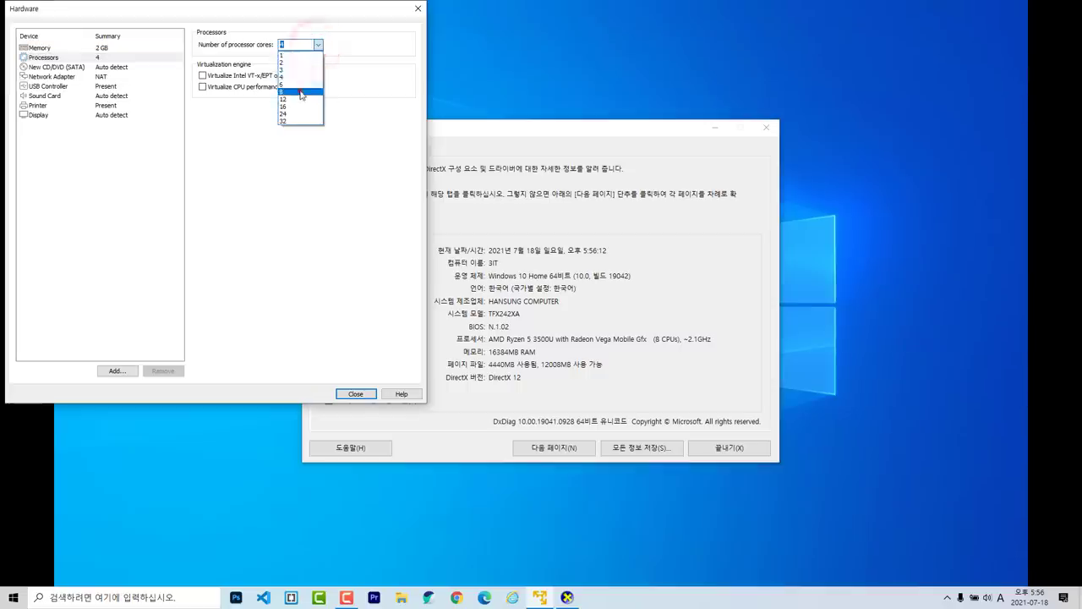
click(300, 93)
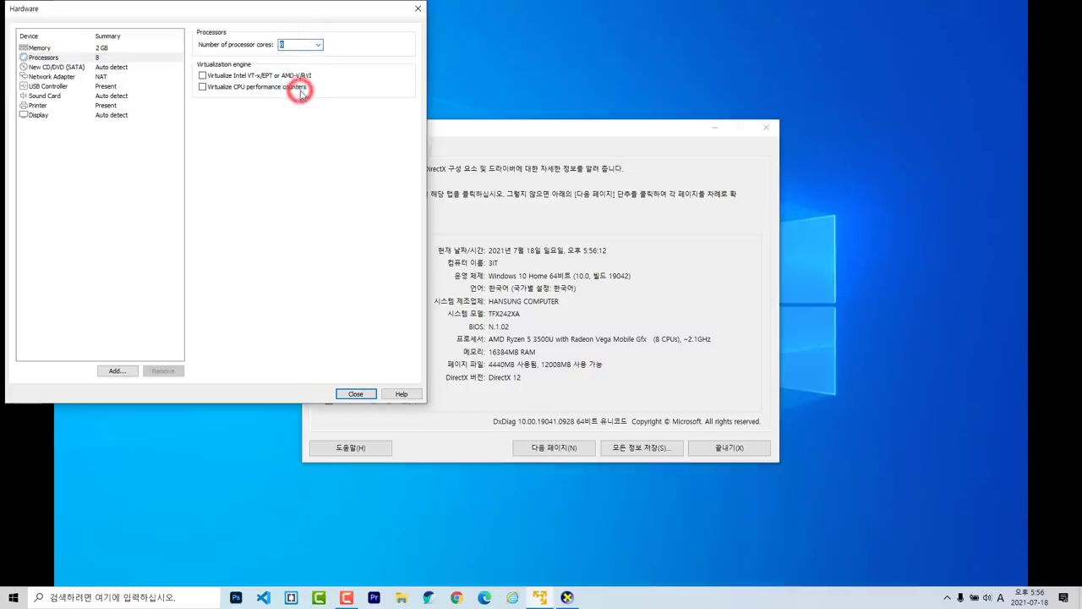
Compare the virtual machine's memory allocation with the host RAM listed in the DirectX diagnostic tool.
click(99, 48)
click(562, 339)
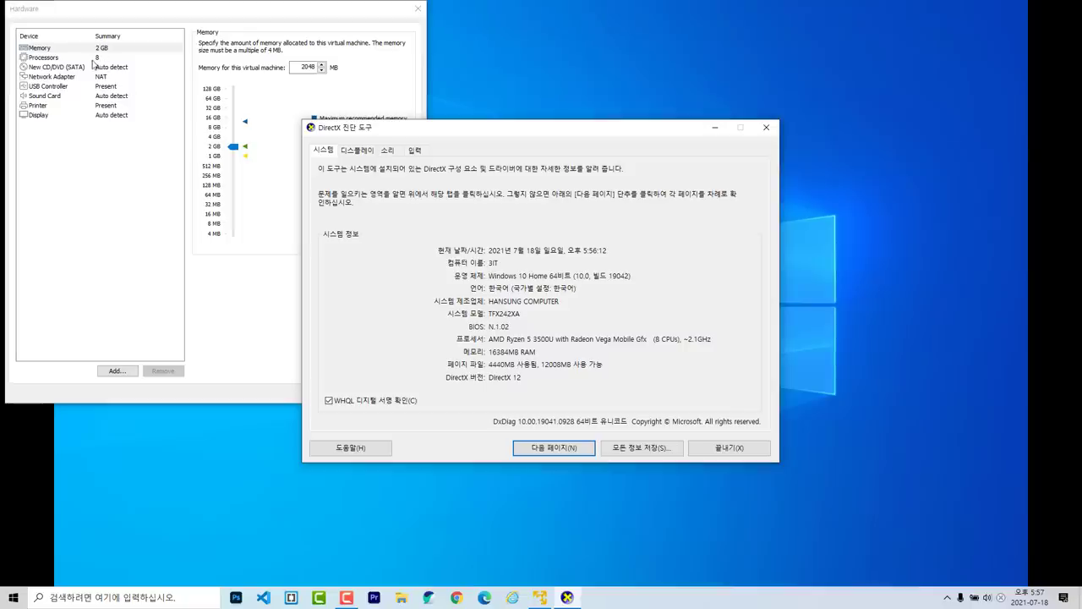
click(98, 49)
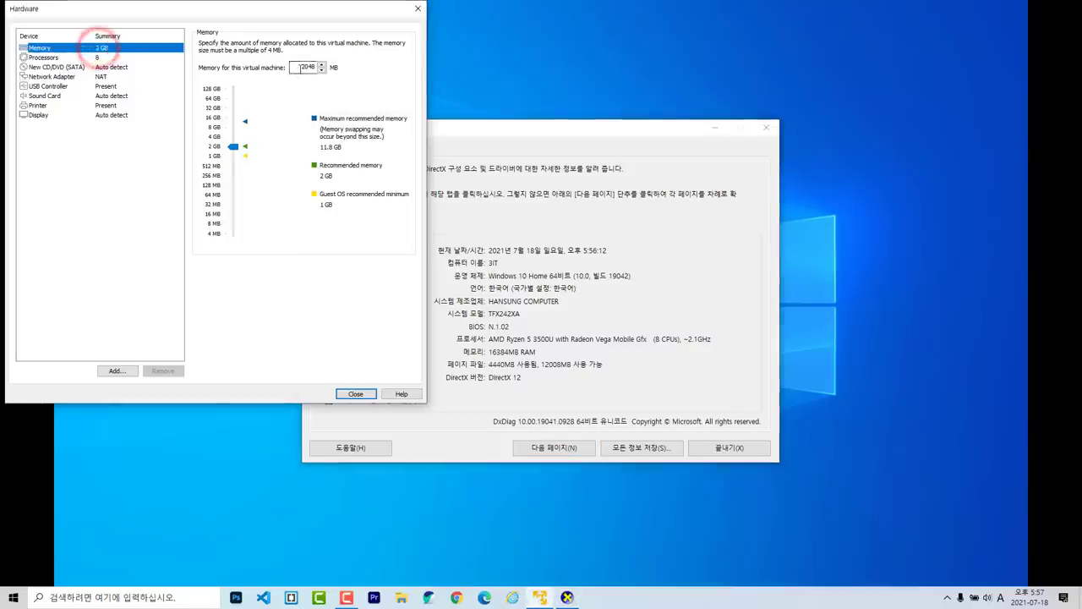
double_click(301, 67)
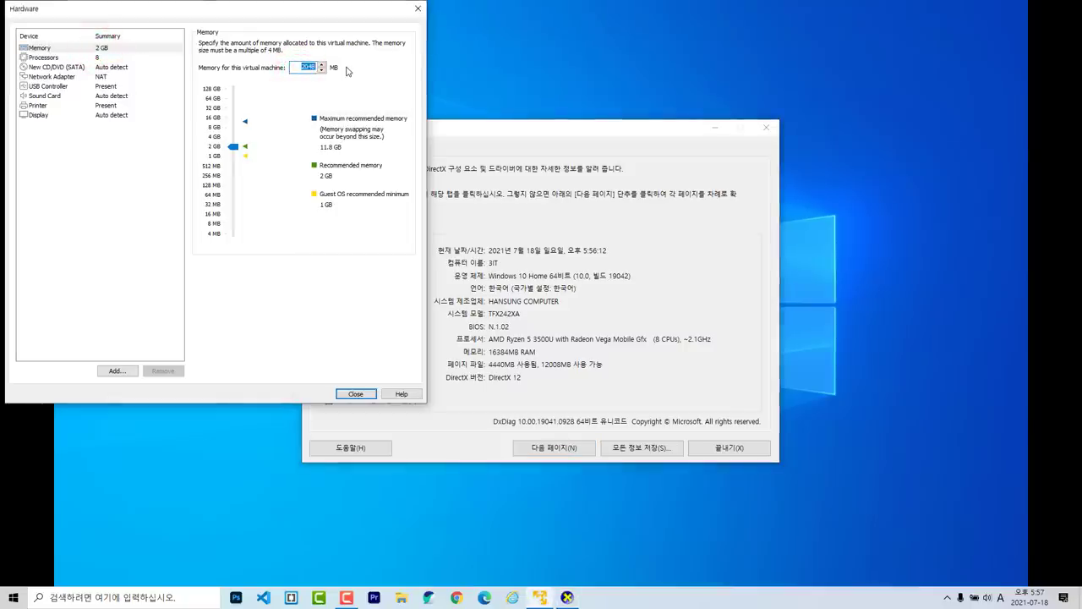
click(550, 368)
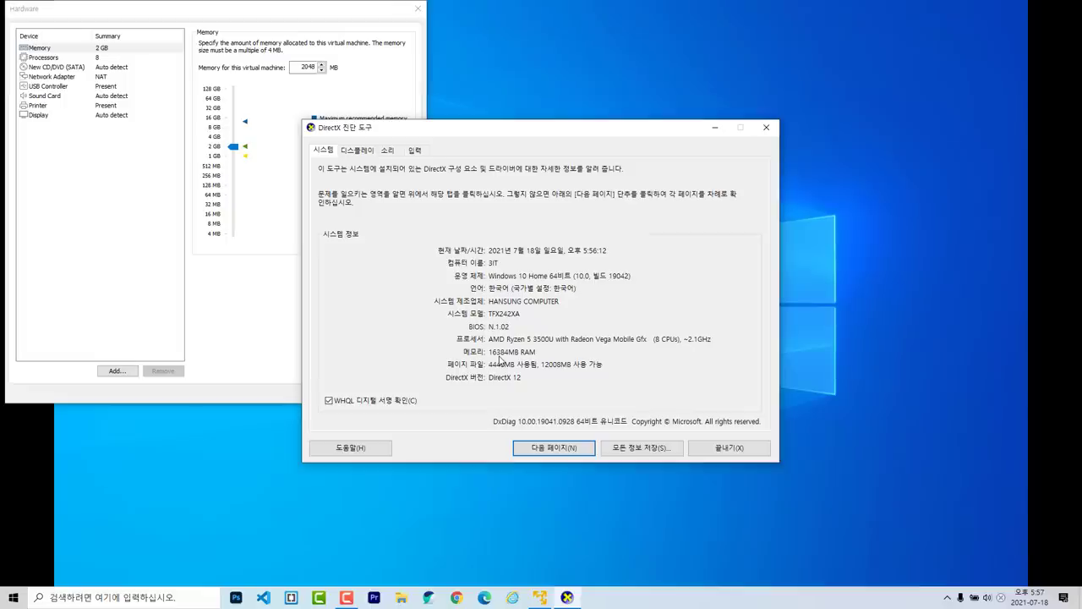
click(308, 95)
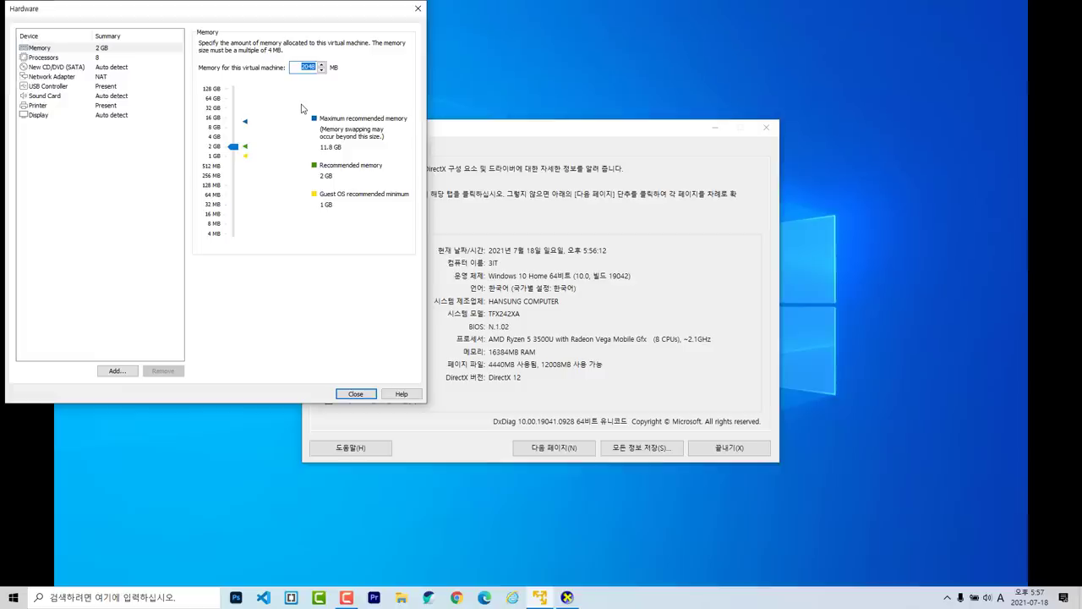
Open the Windows Calculator and multiply 1024 by 2 to convert 2 GB of memory to megabytes.
click(55, 597)
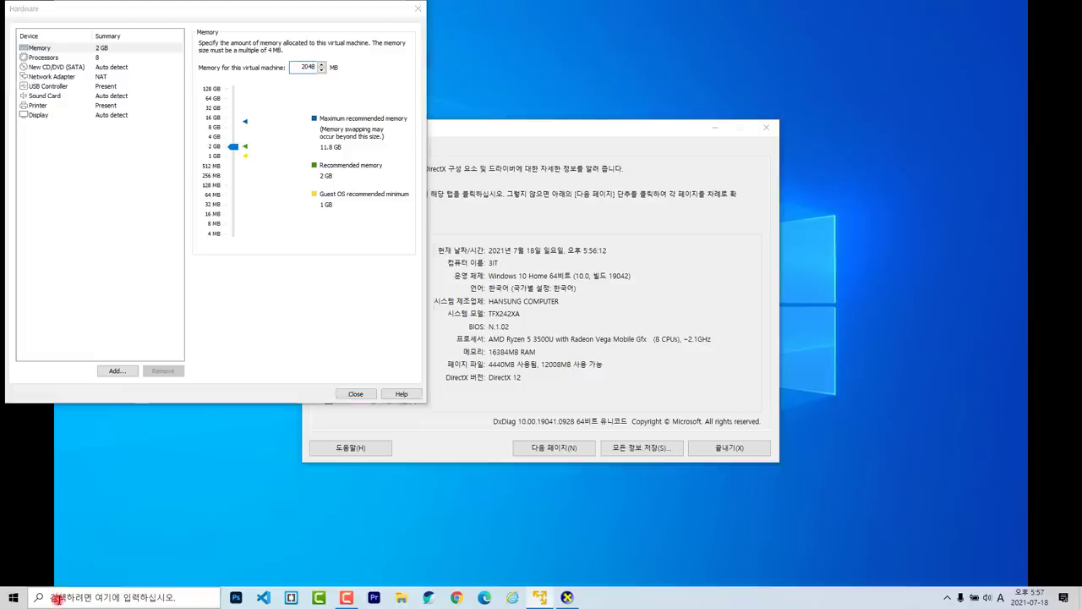
text(calc)
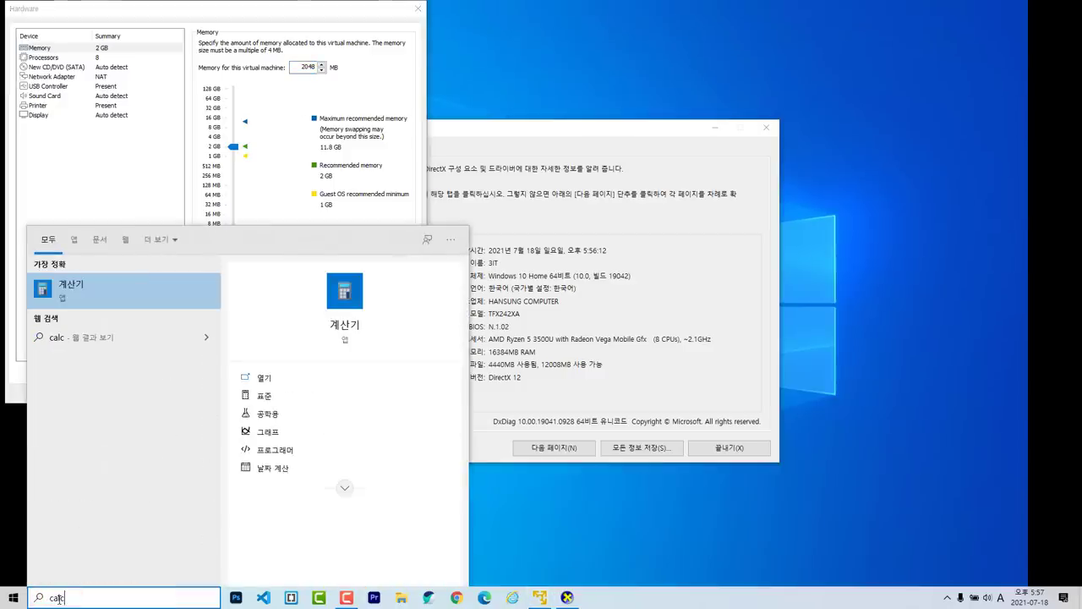
key(Return)
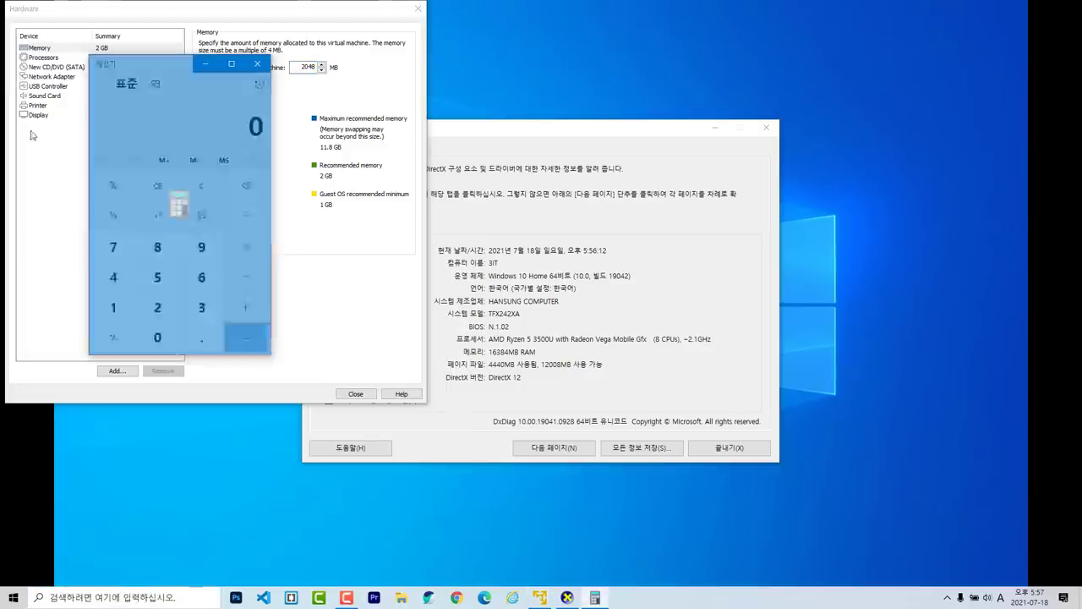
click(110, 309)
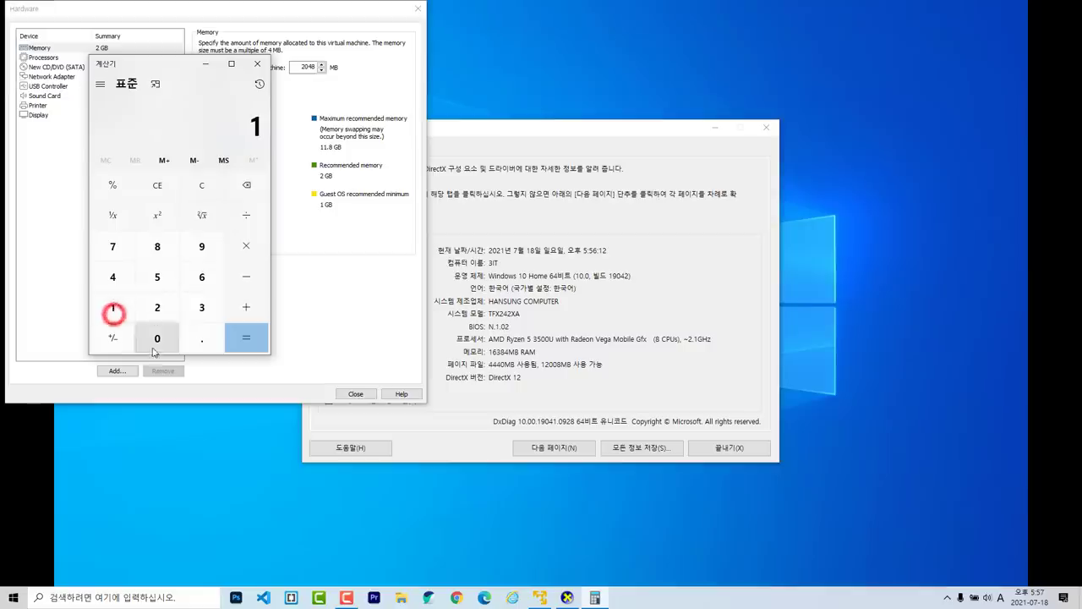
click(156, 340)
click(151, 305)
click(113, 278)
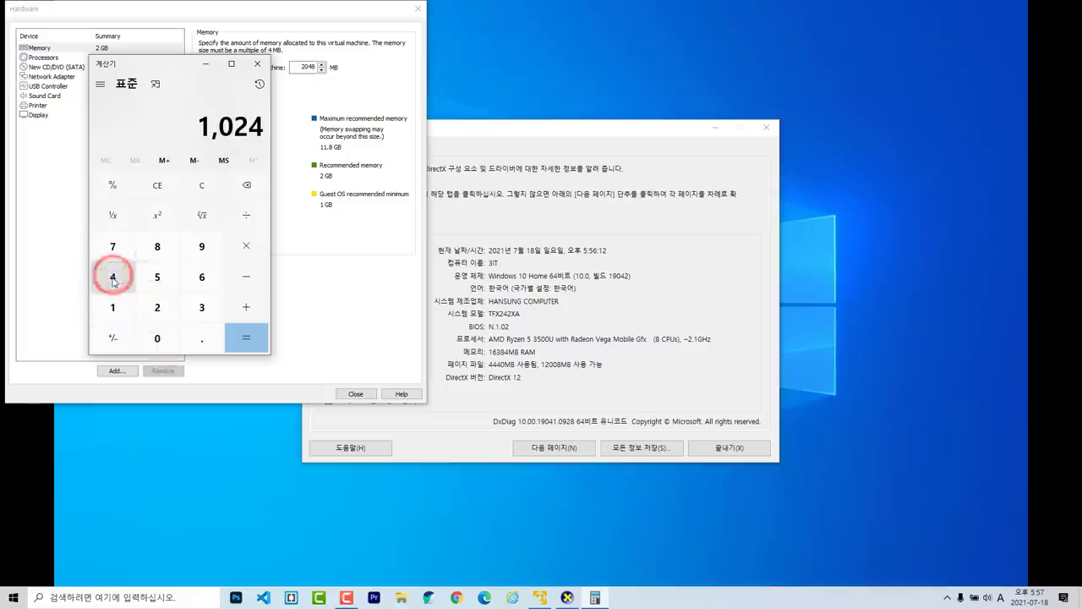
click(250, 246)
click(158, 310)
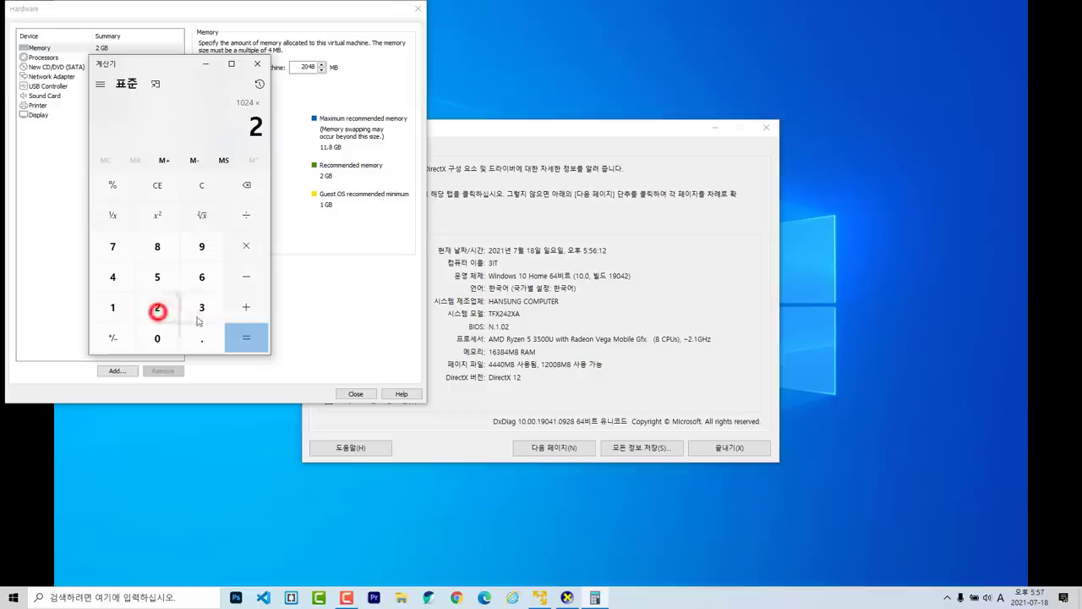
click(246, 337)
click(252, 243)
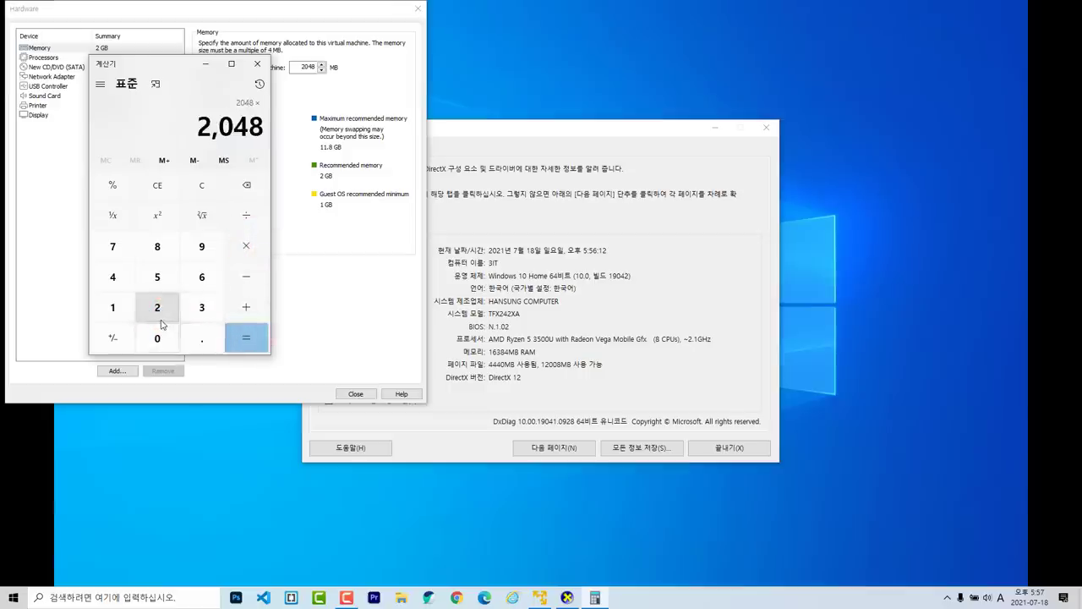
click(112, 307)
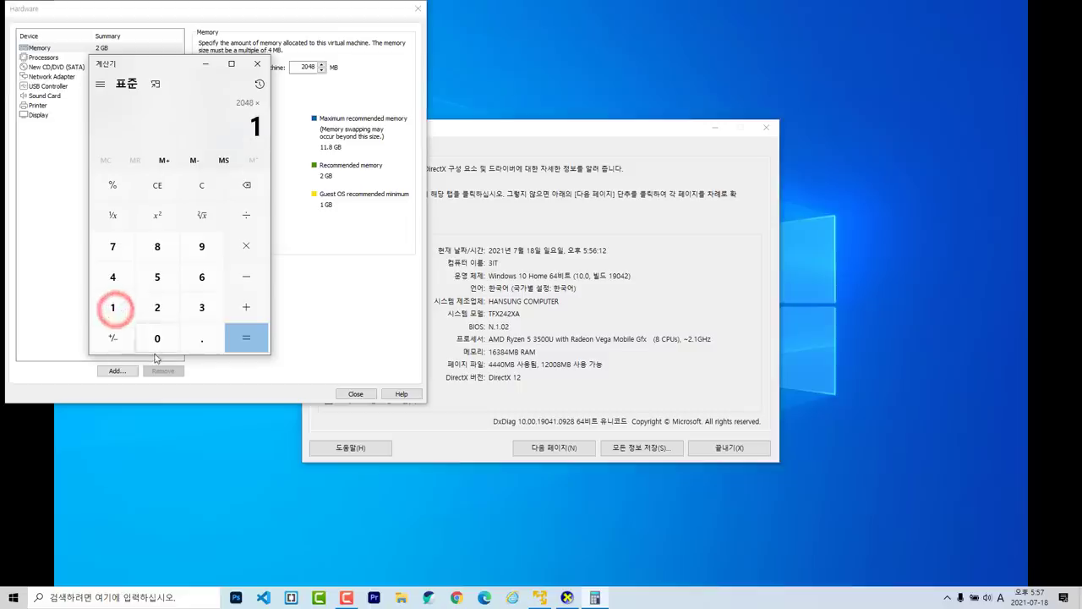
click(246, 184)
click(112, 307)
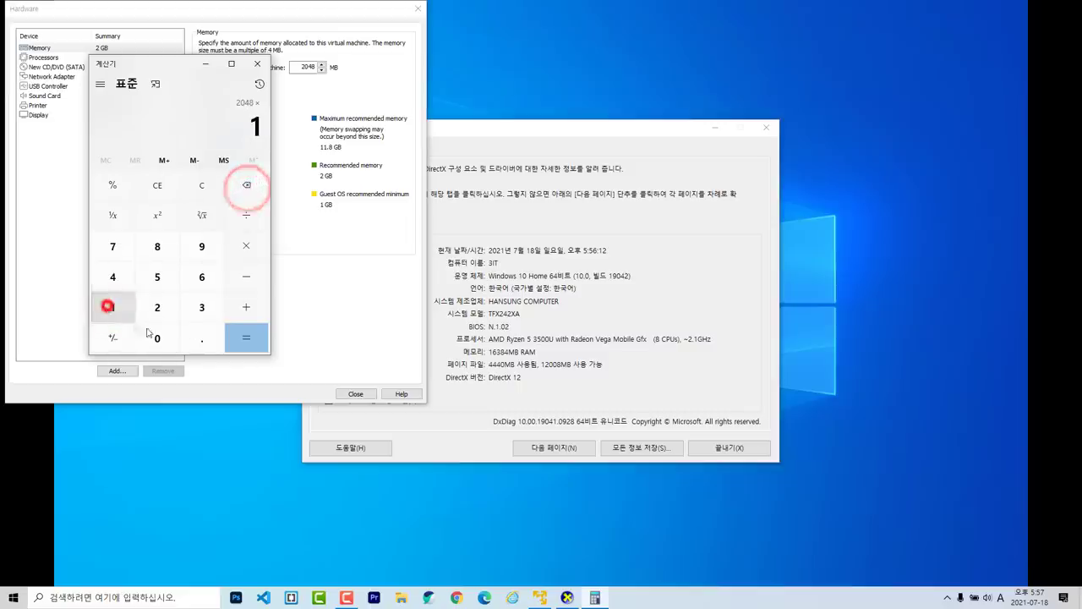
click(149, 338)
click(155, 308)
click(112, 276)
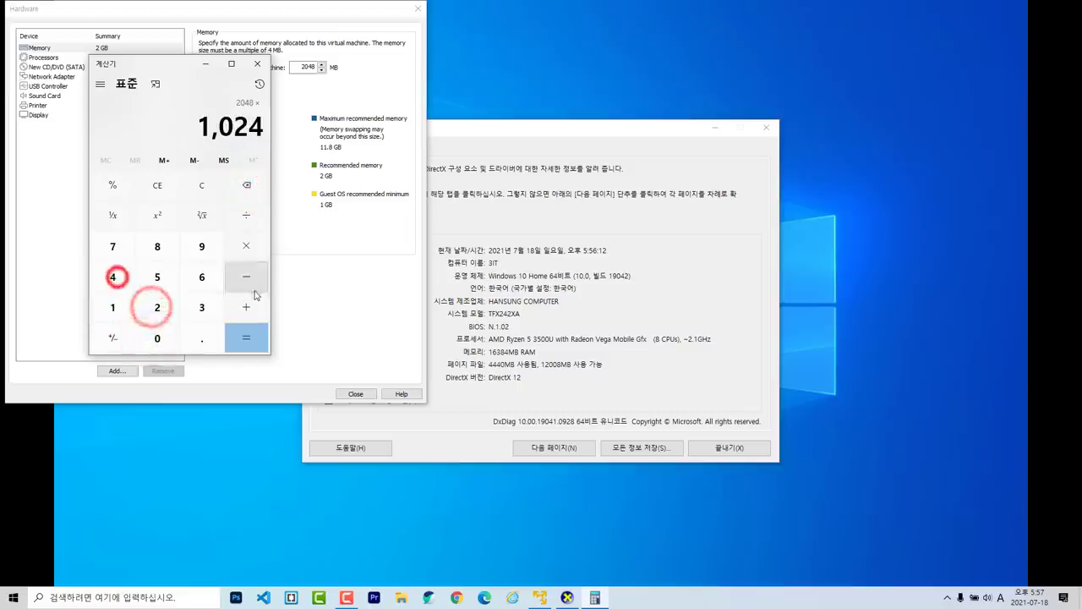
click(251, 244)
click(207, 183)
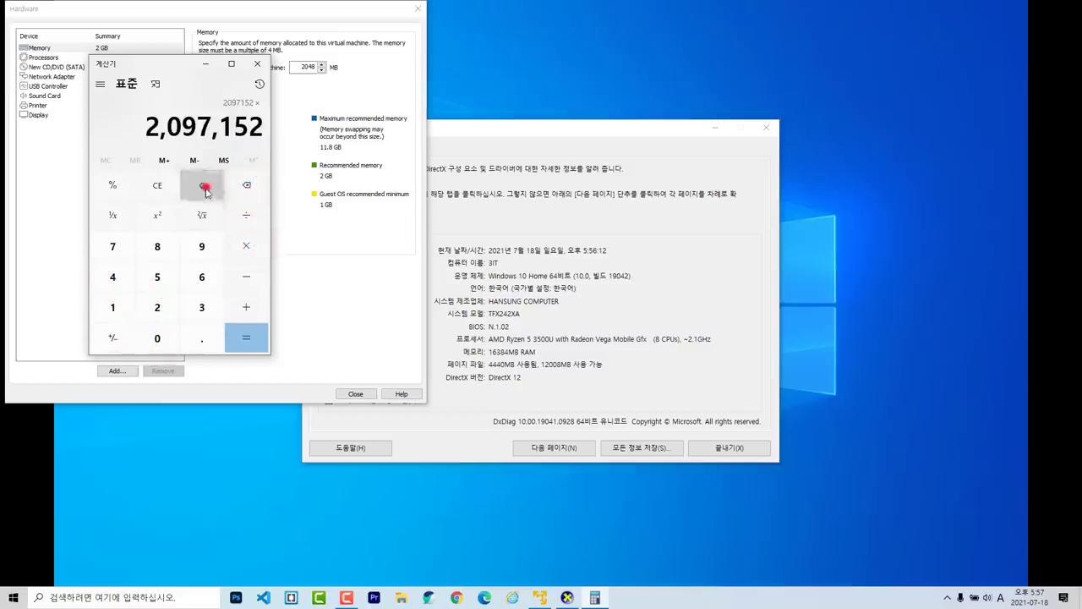
Multiply 1024 by 3 to convert 3 GB of memory to megabytes.
click(116, 307)
click(150, 338)
click(155, 306)
click(113, 276)
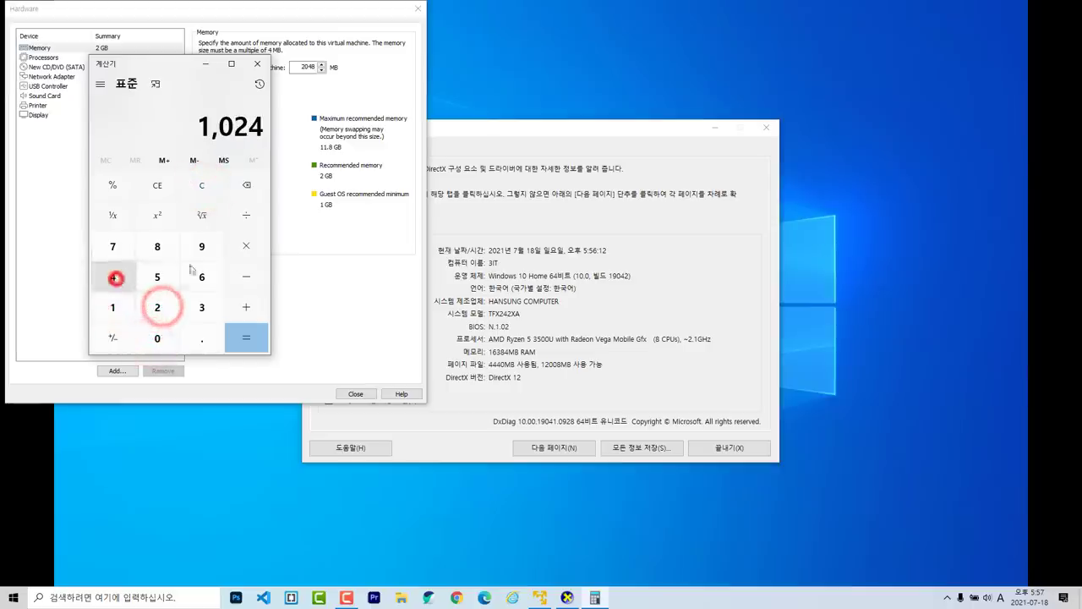
click(246, 249)
click(204, 306)
click(228, 328)
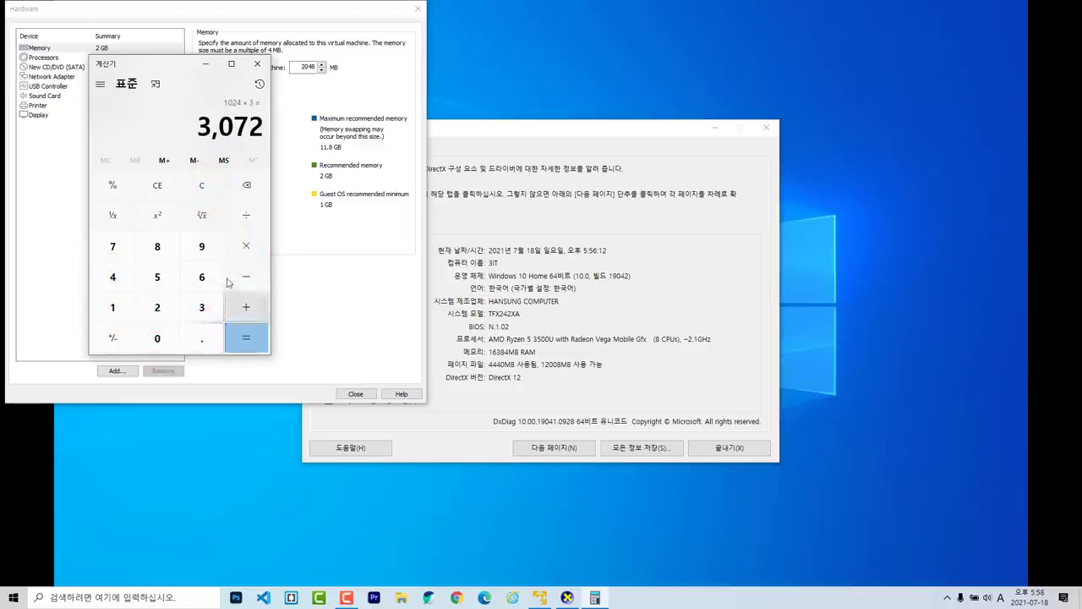
Clear the calculator and multiply 1024 by 4 to convert 4 GB of memory to megabytes.
click(205, 187)
click(112, 306)
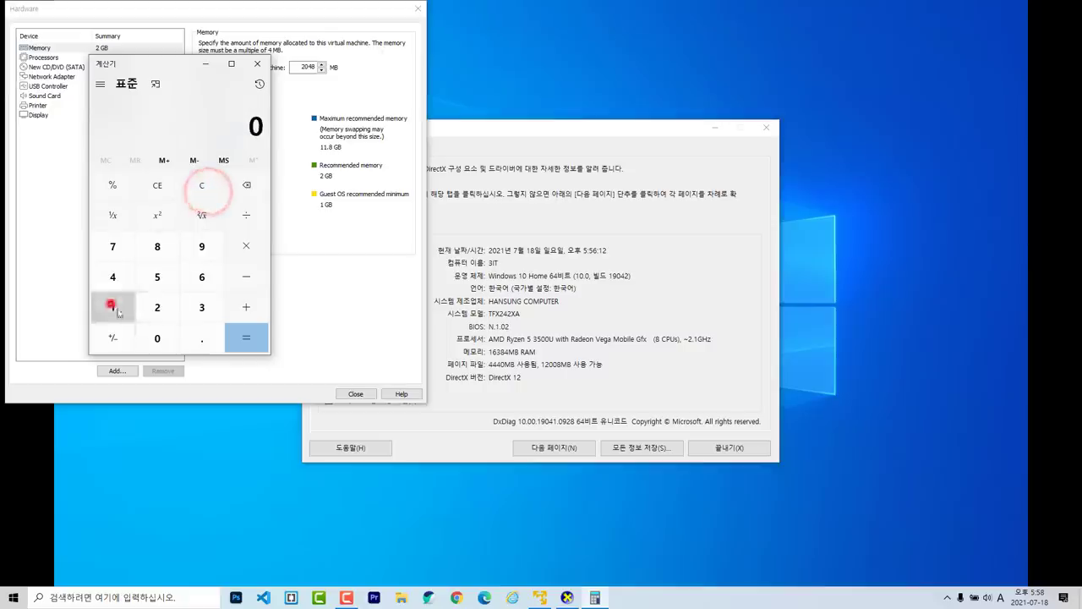
click(157, 338)
click(157, 307)
click(112, 274)
click(248, 246)
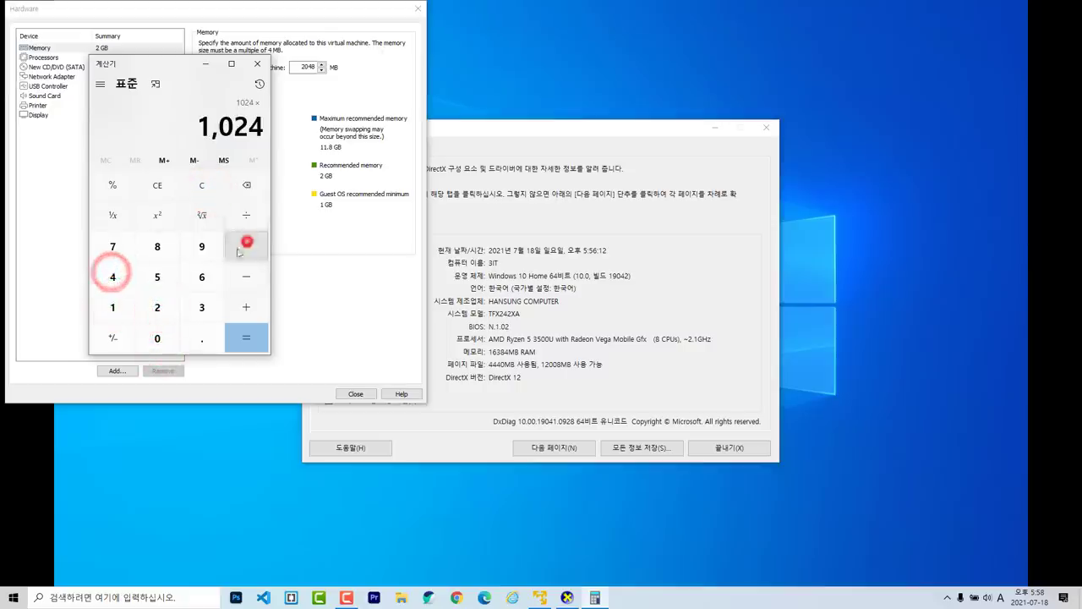
click(112, 276)
click(248, 340)
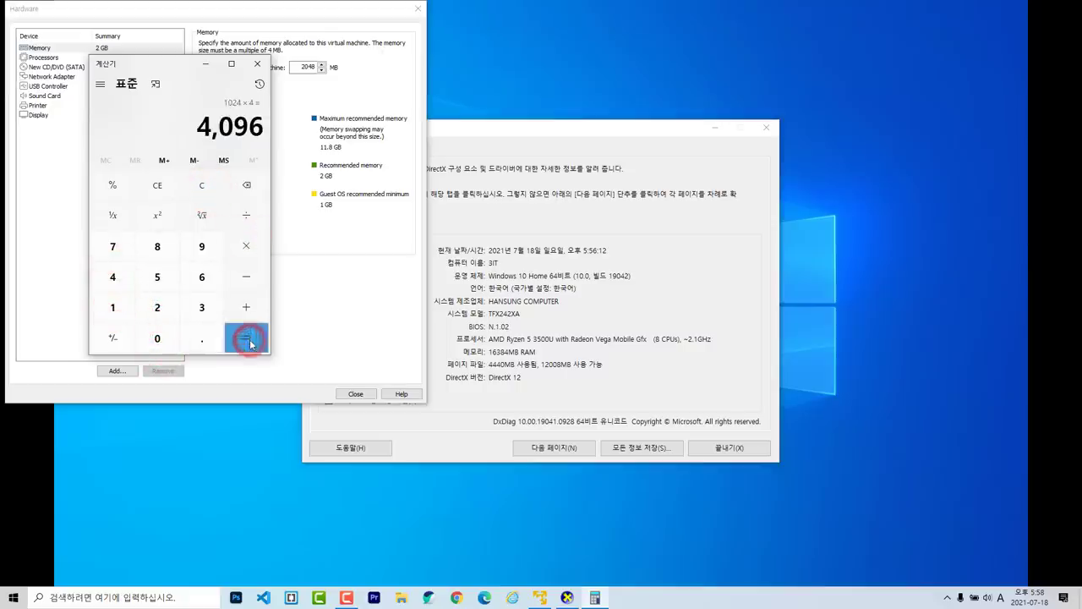
Multiply 1024 by 8 to convert 8 GB of memory to megabytes, and close the calculator.
click(201, 186)
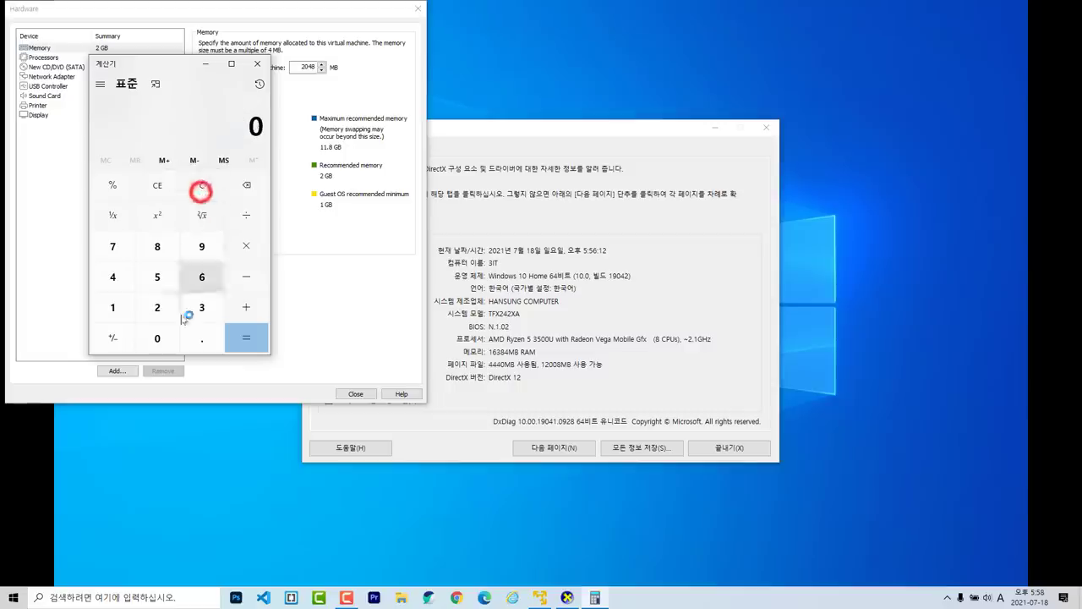
click(113, 306)
click(157, 338)
click(157, 307)
click(112, 276)
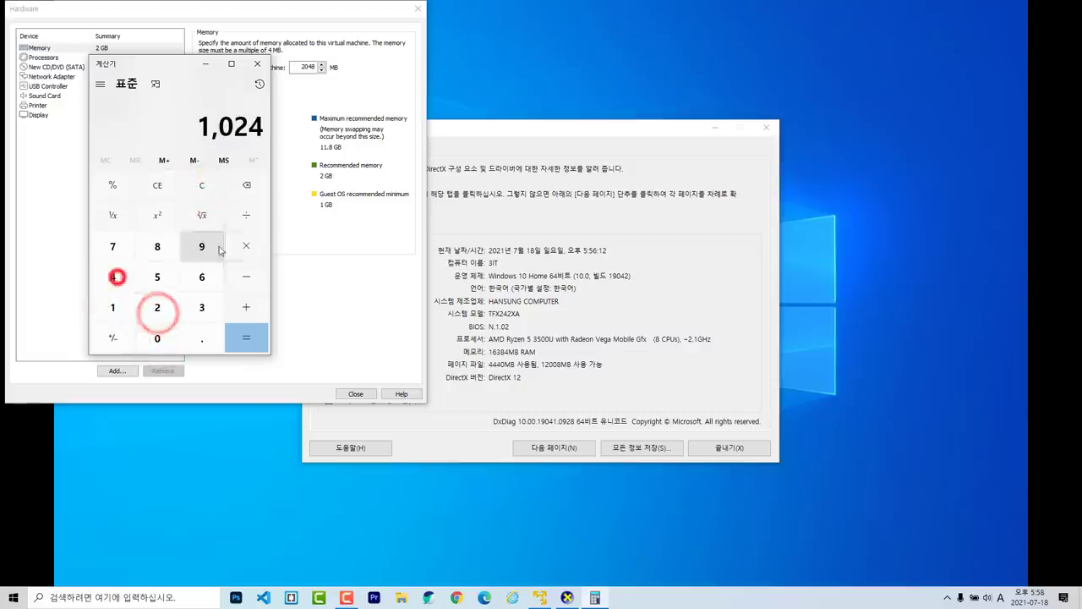
click(246, 245)
click(156, 247)
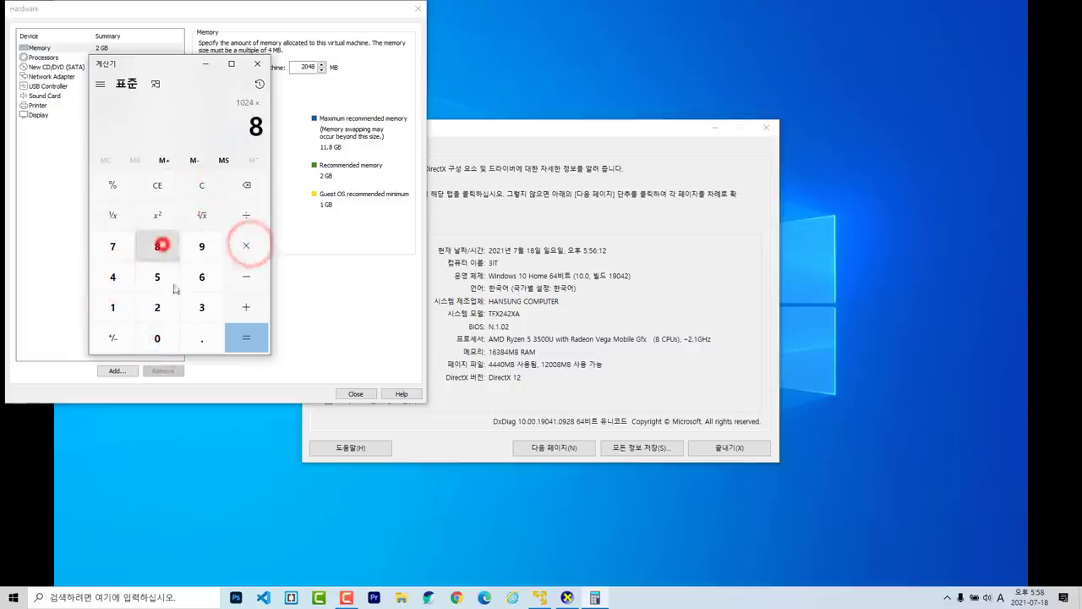
click(246, 337)
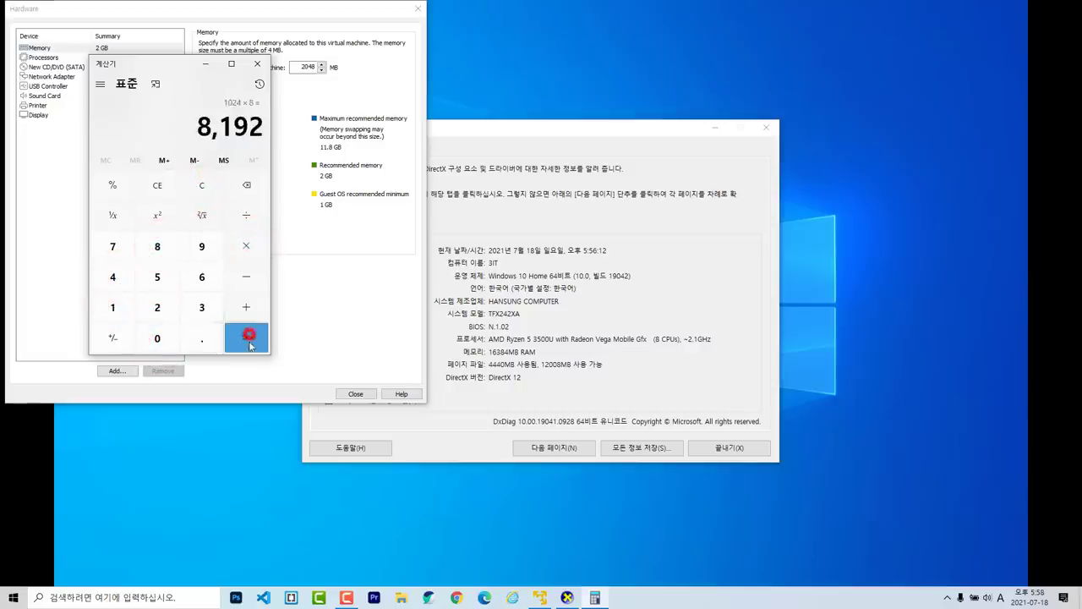
click(257, 63)
Set the virtual machine's memory to 8192 MB, check the processor settings and close the hardware customization.
drag(233, 147, 236, 131)
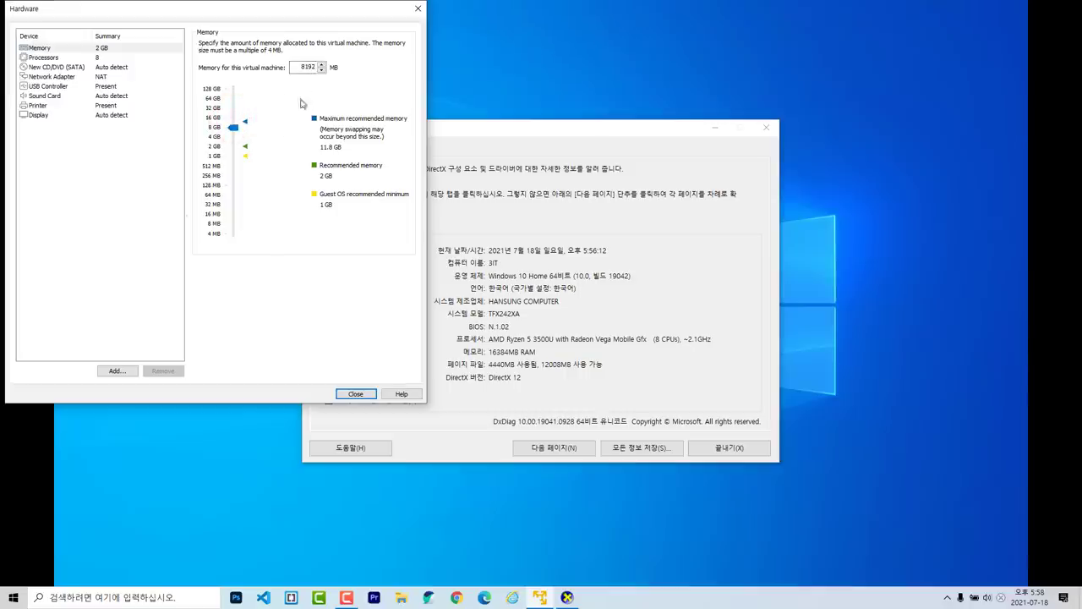
click(86, 57)
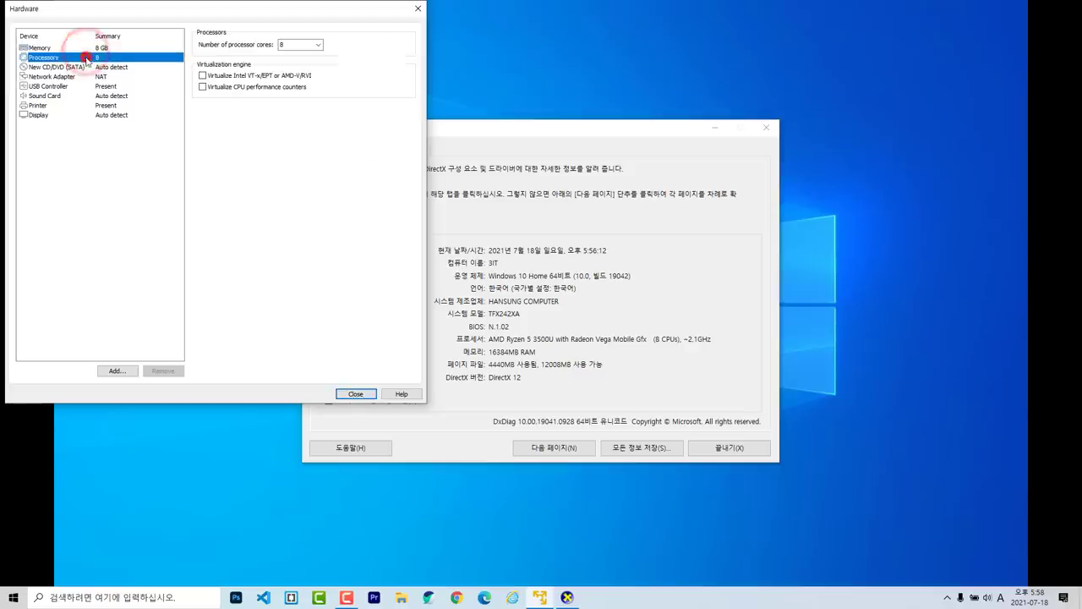
click(355, 394)
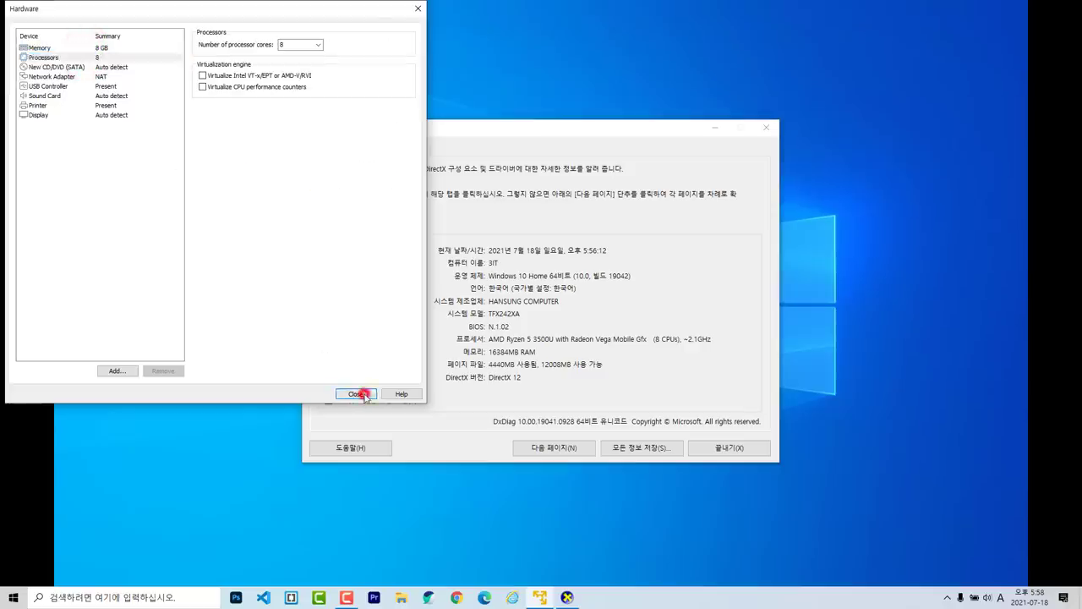
Finish creating the Windows 10 x64 virtual machine and exit the DirectX diagnostic tool.
click(265, 290)
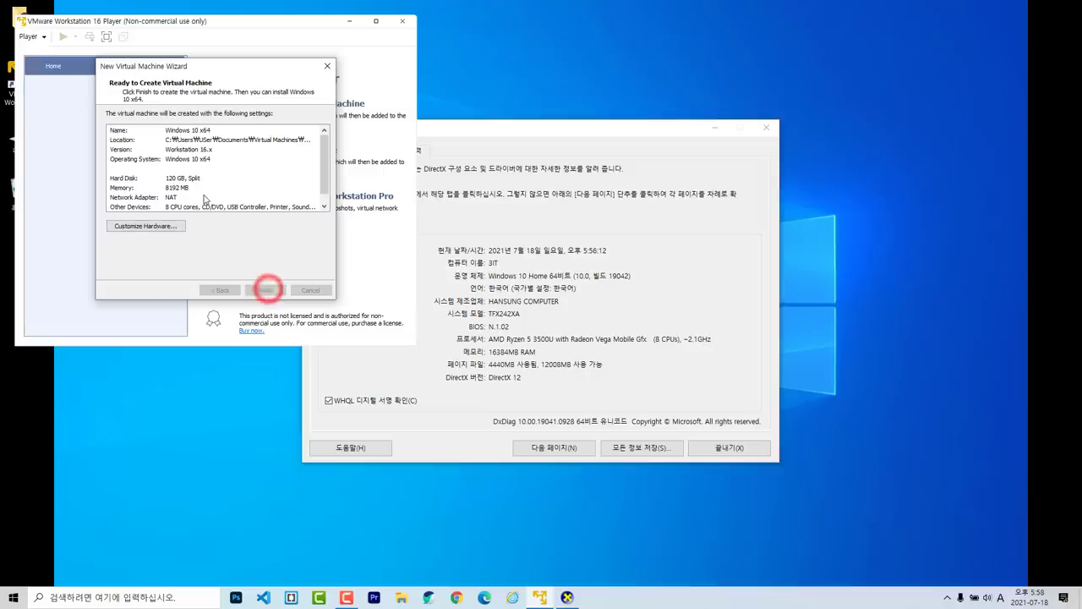
click(728, 447)
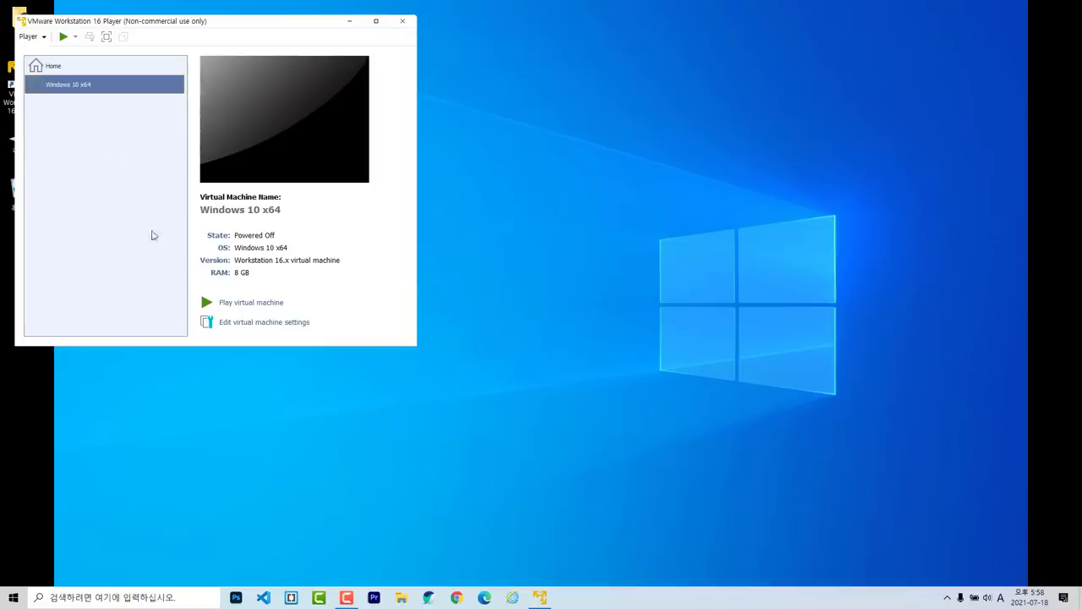
Set the virtual machine's CD/DVD drive to use the ISO image Win10 19H2(18363.657) 4in1 Remiz 20.02.14 from the Downloads folder.
click(270, 325)
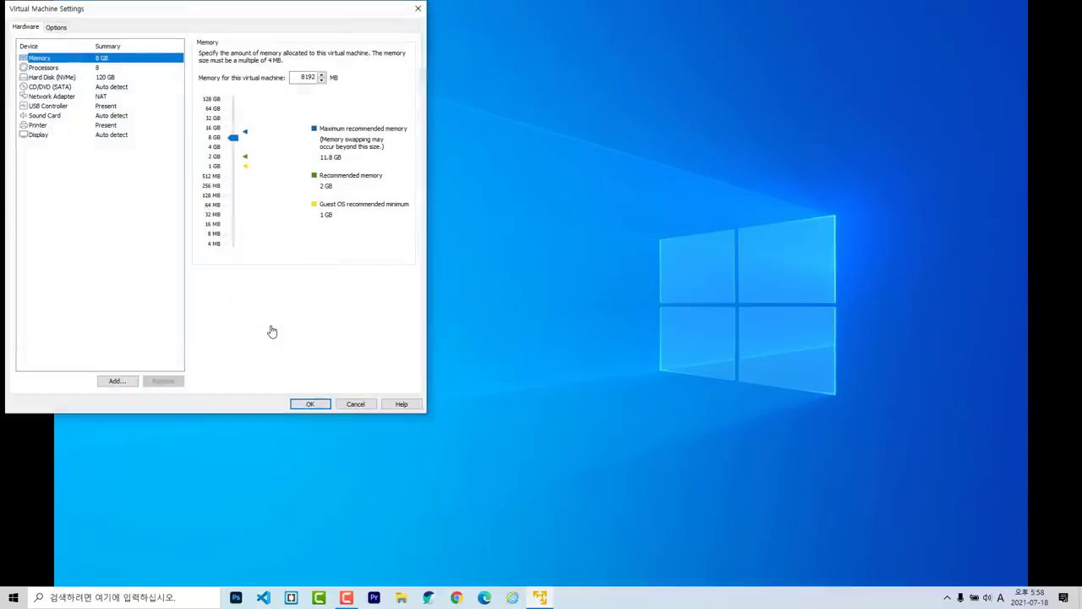
click(68, 88)
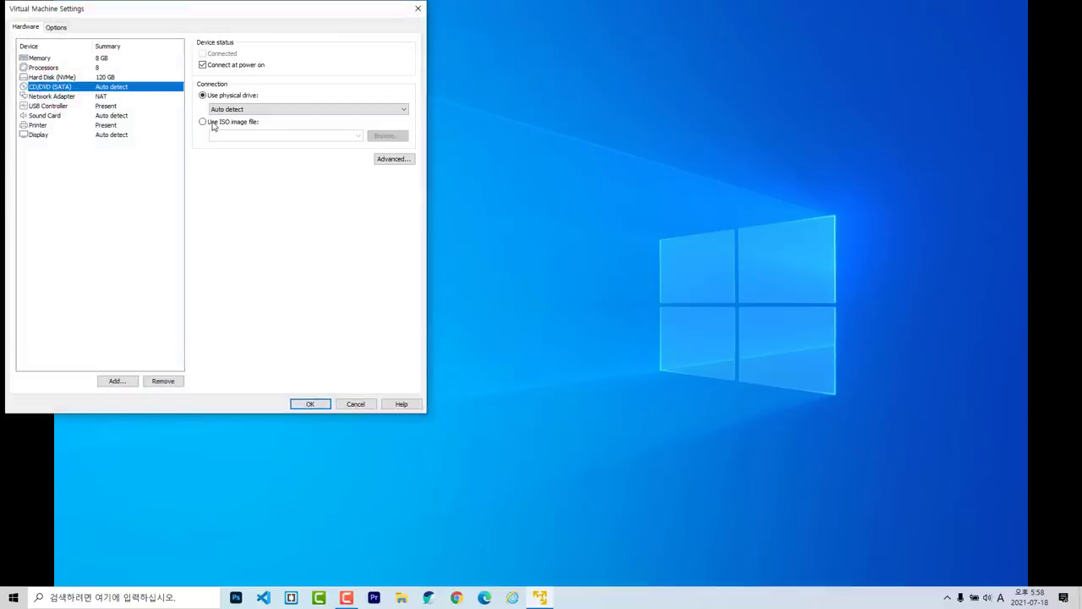
click(213, 124)
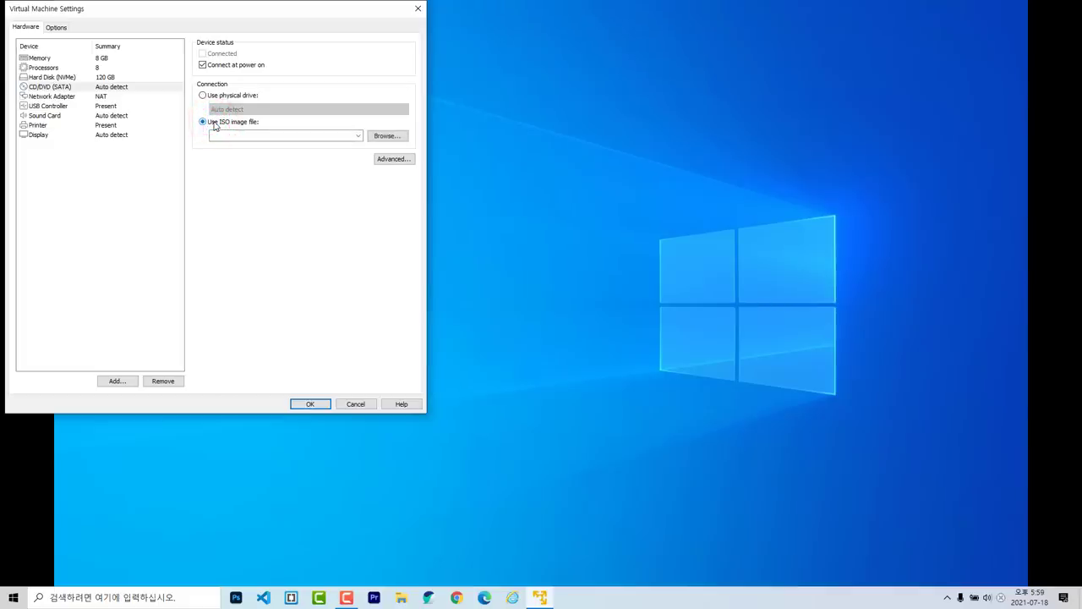
click(386, 139)
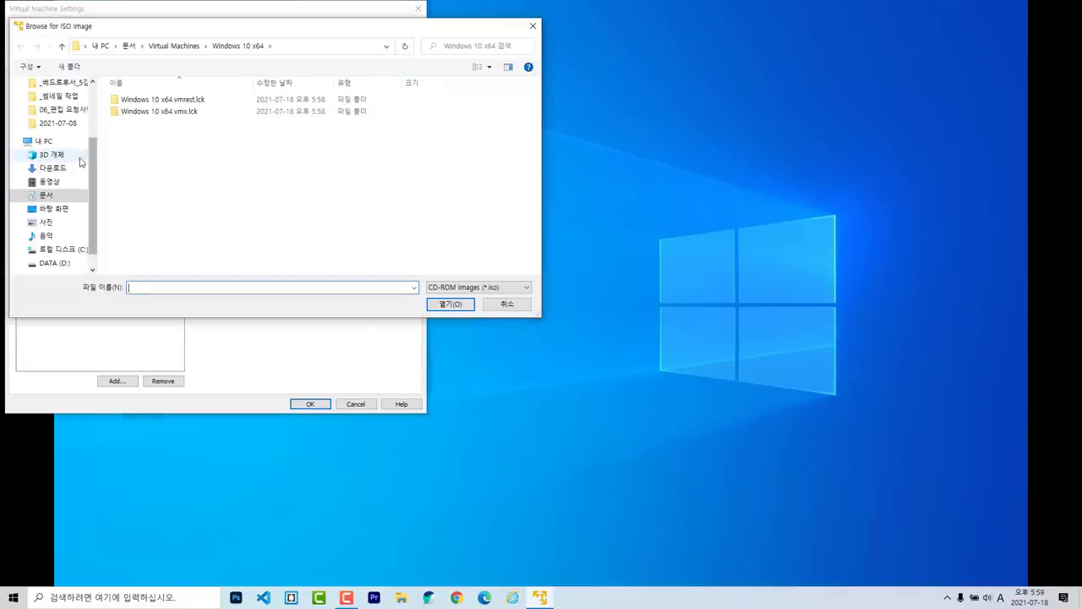
click(58, 167)
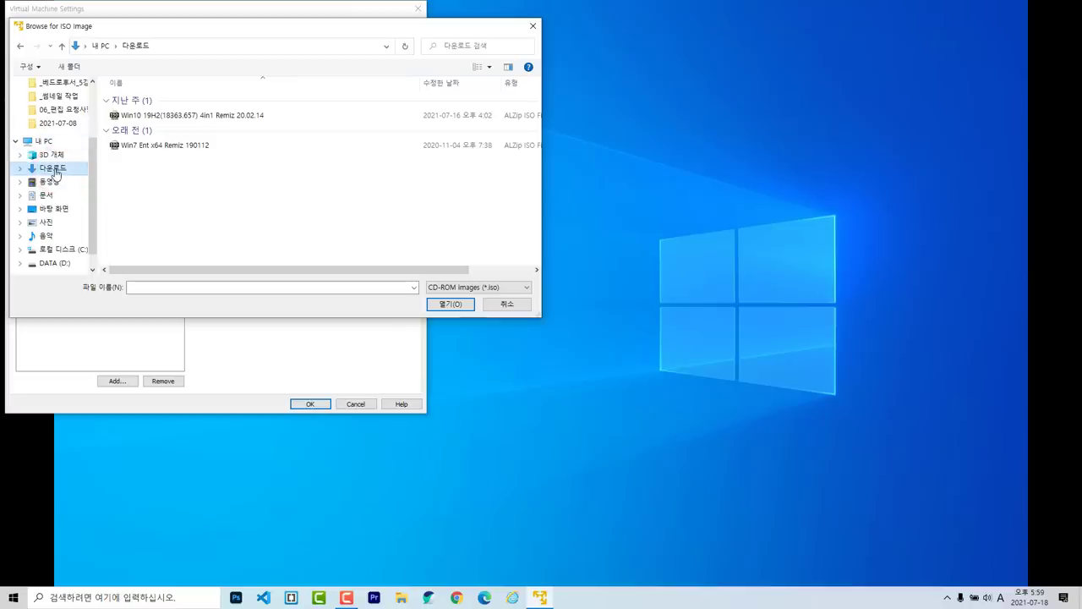
click(180, 115)
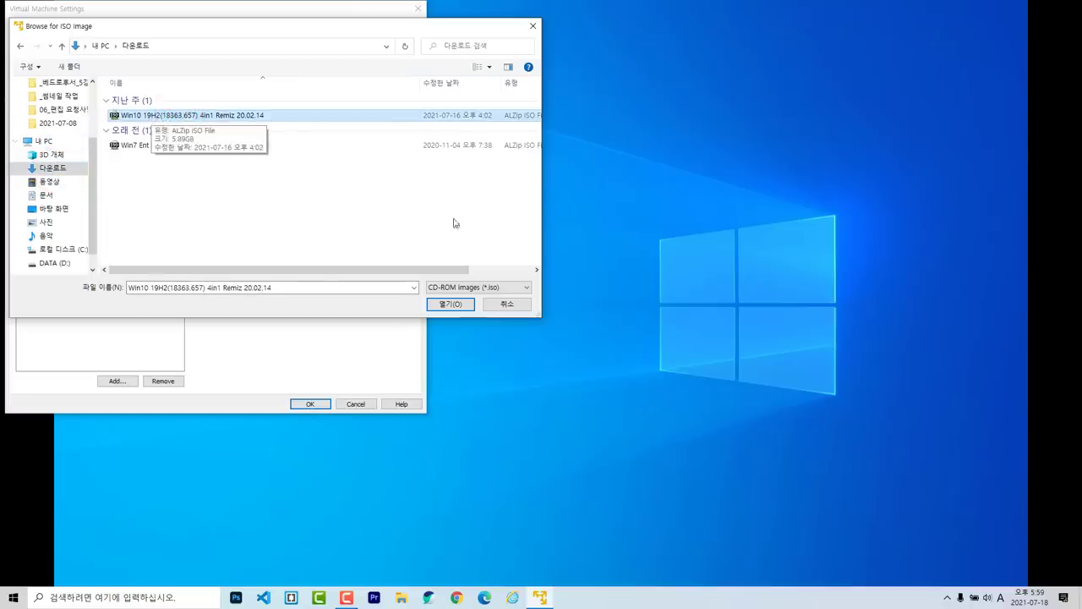
click(449, 304)
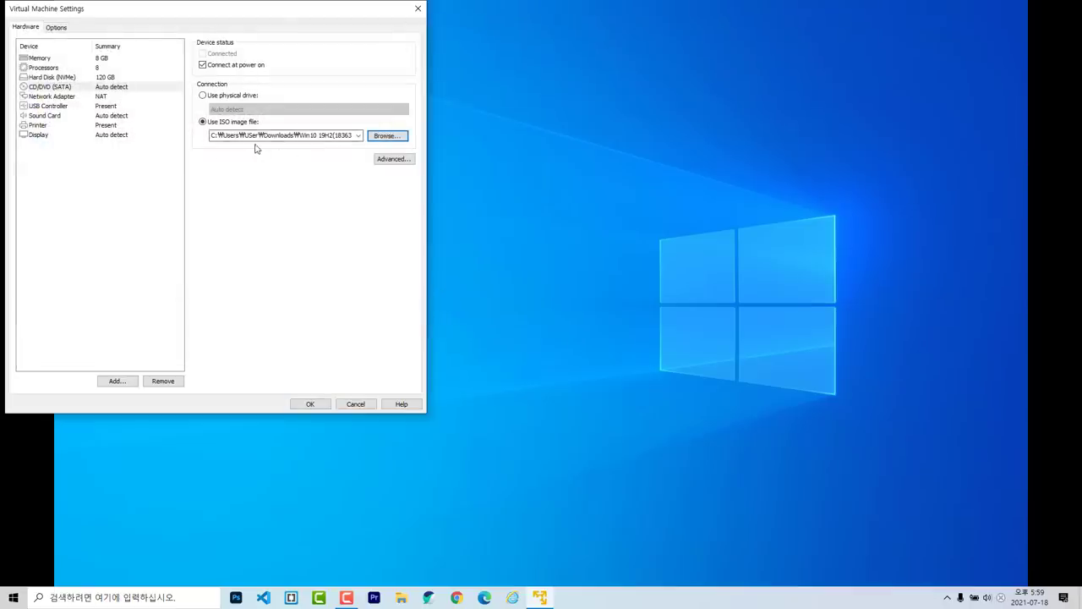
click(310, 404)
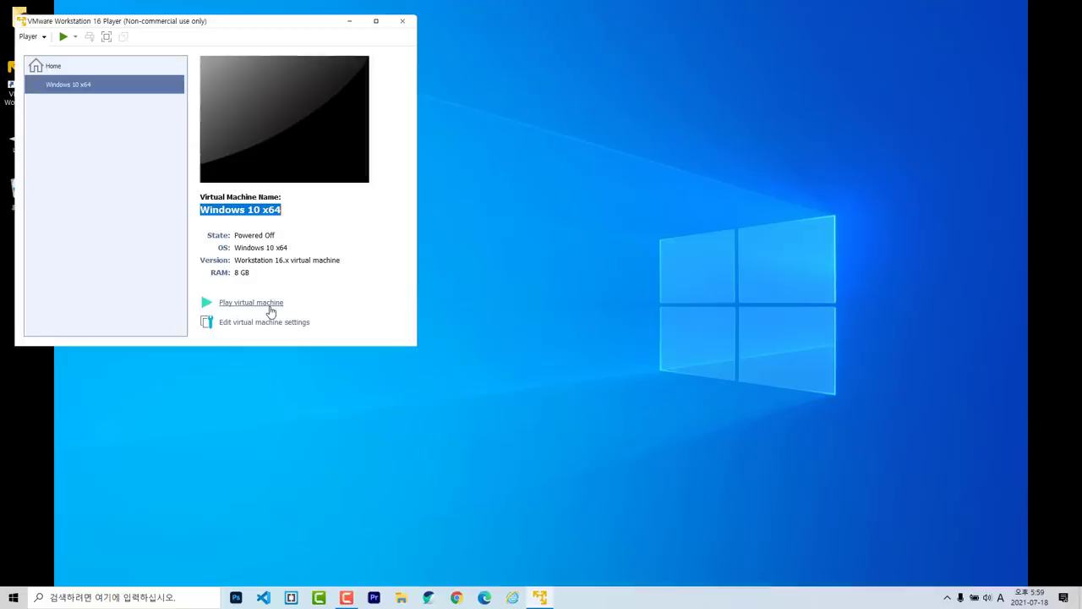
Power on the Windows 10 x64 virtual machine and restart its guest.
click(269, 309)
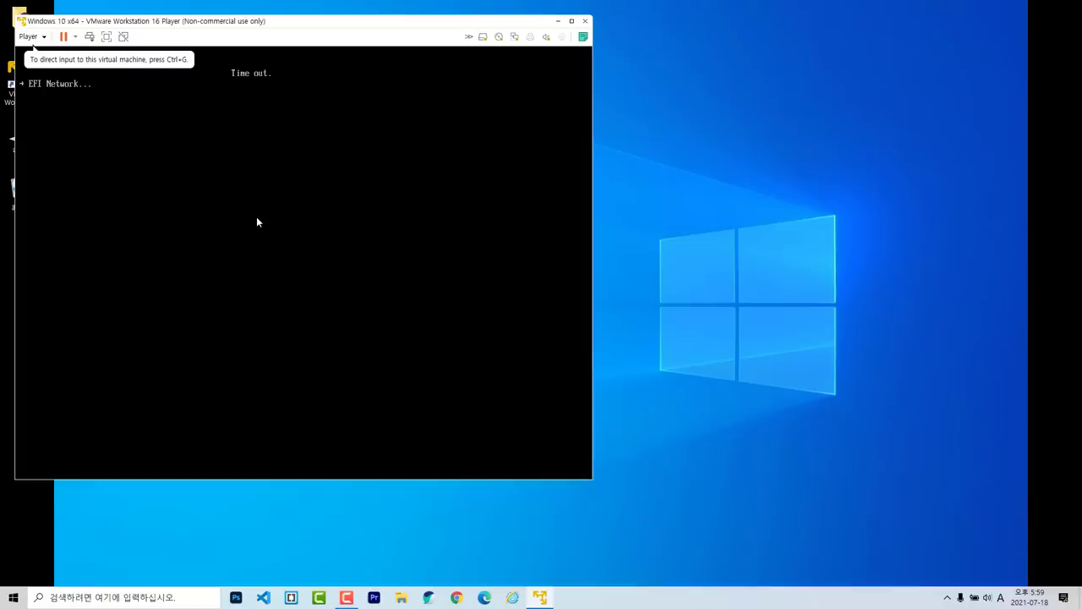
key(alt)
key(Return)
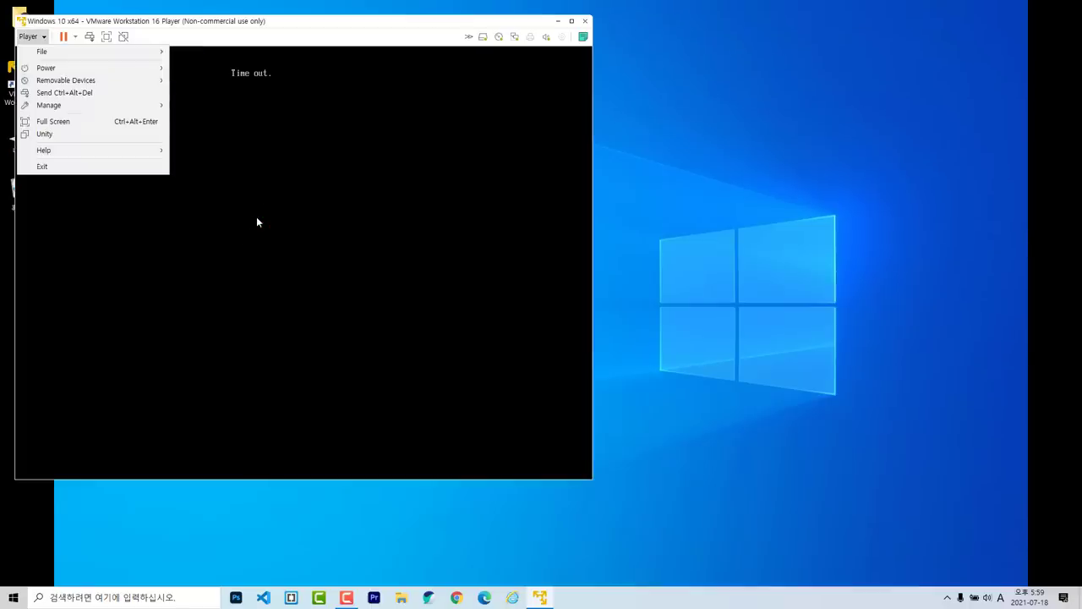
key(Down)
key(Down)
key(Right)
key(Down)
key(Down)
key(Down)
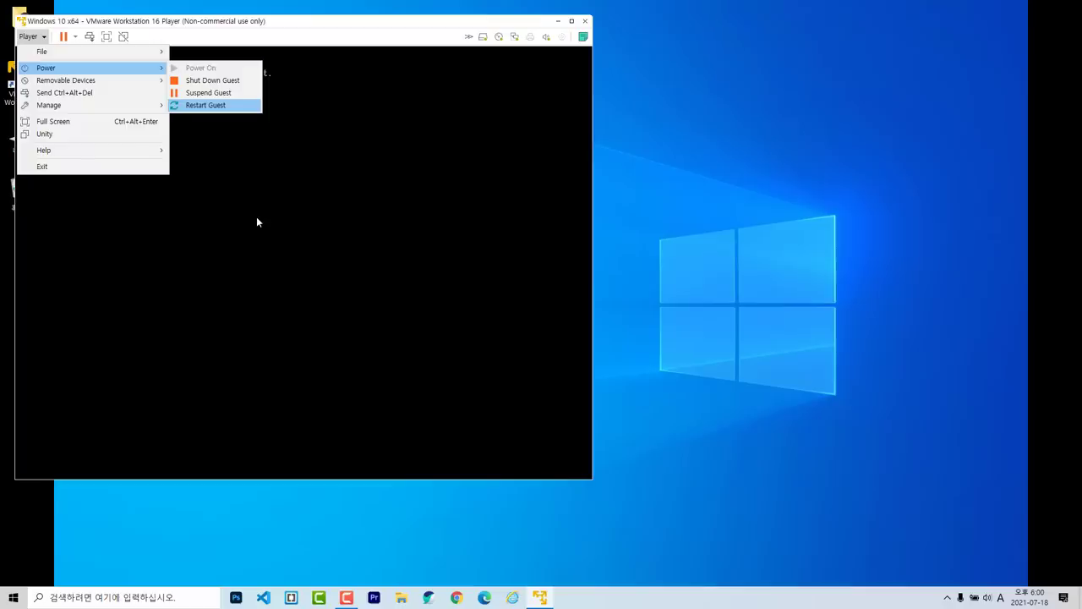
click(258, 223)
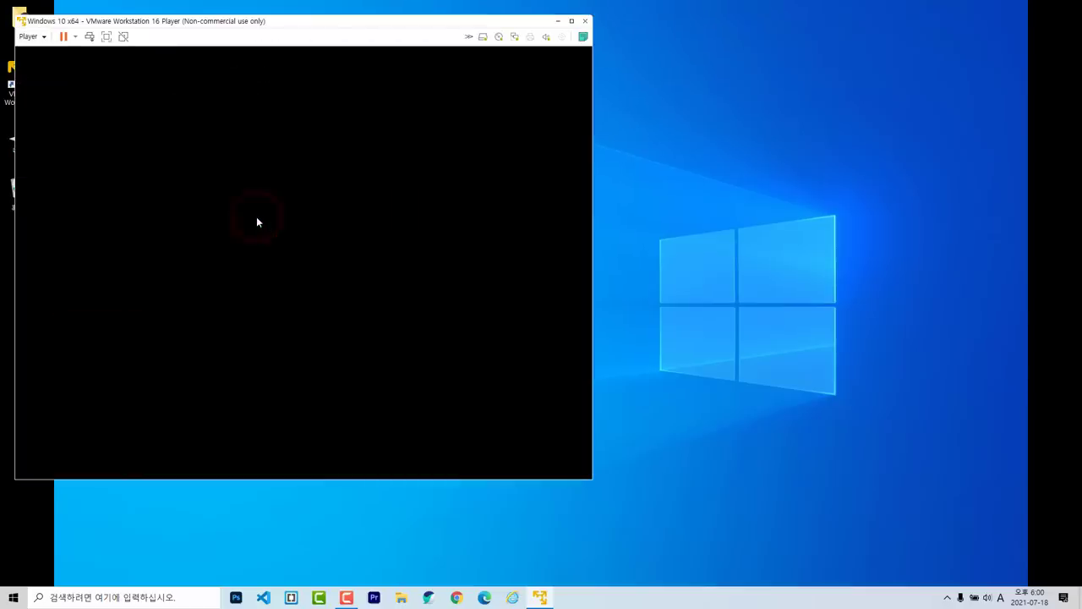
Boot the guest from the virtual DVD and start the Windows installation with the default Korean language and keyboard settings.
click(258, 222)
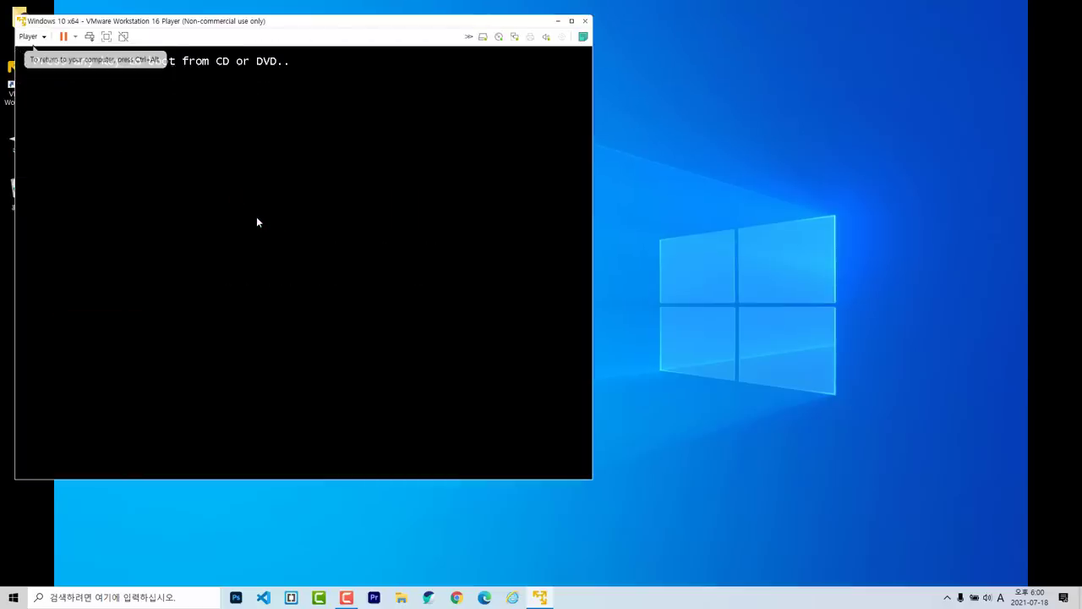
key(Return)
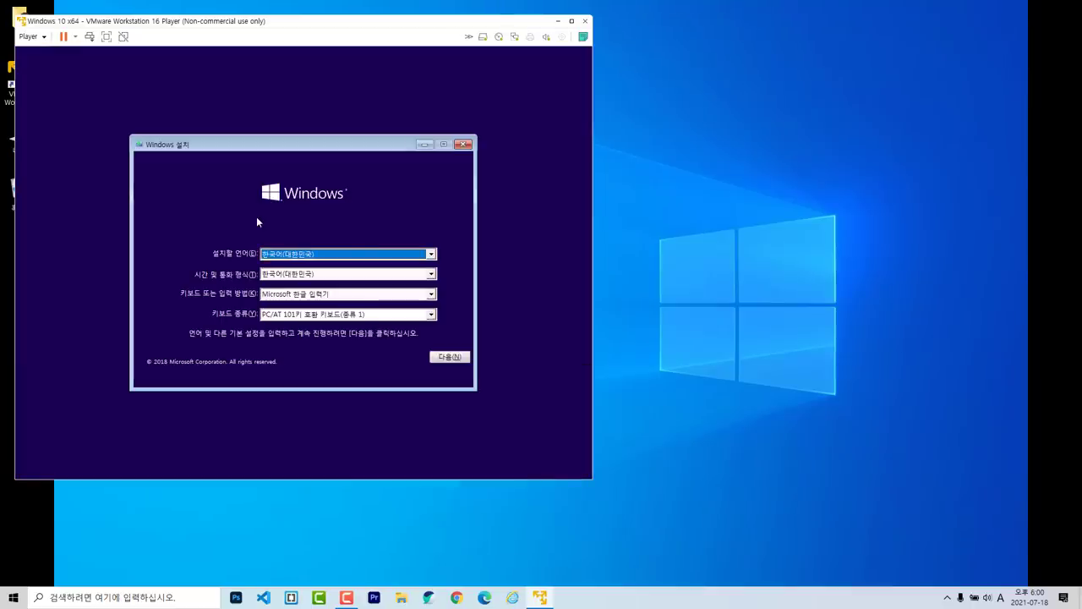
click(449, 357)
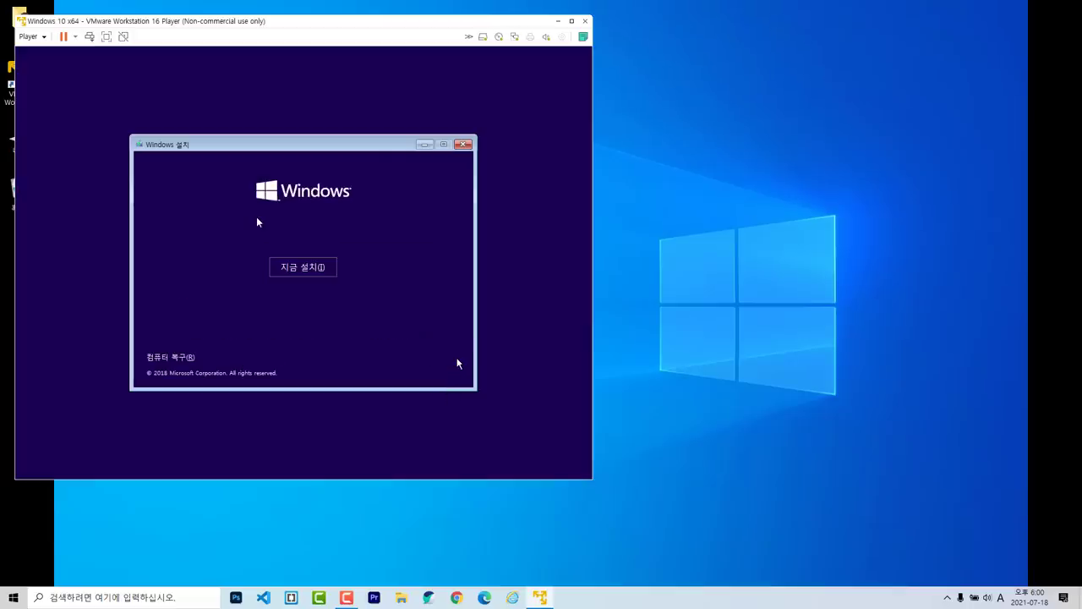
click(314, 271)
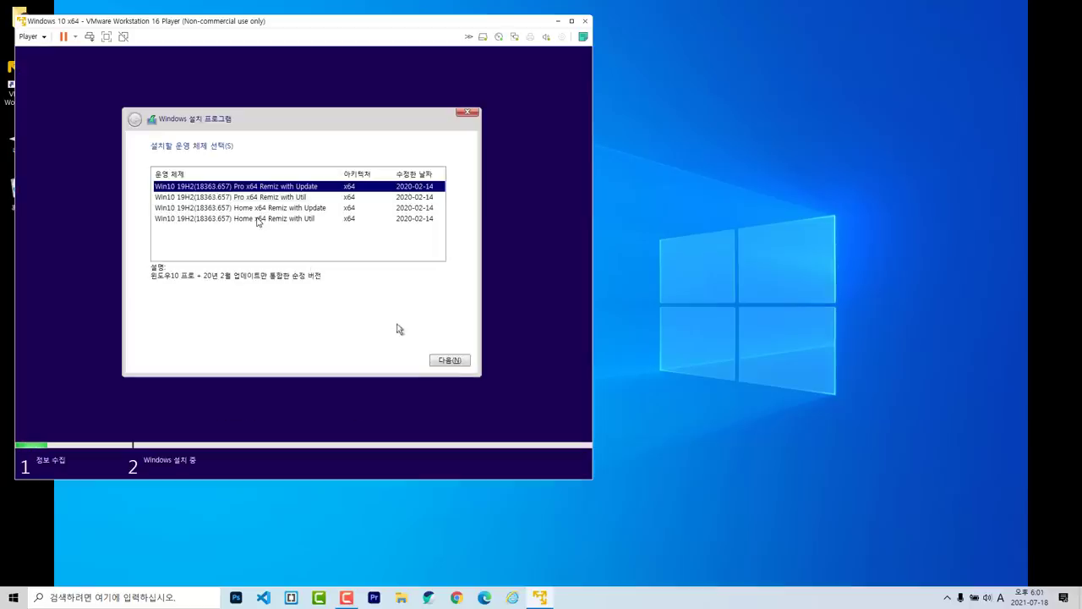
Choose the Win10 19H2(18363.657) Pro x64 Remiz with Update edition and accept the license terms.
click(461, 363)
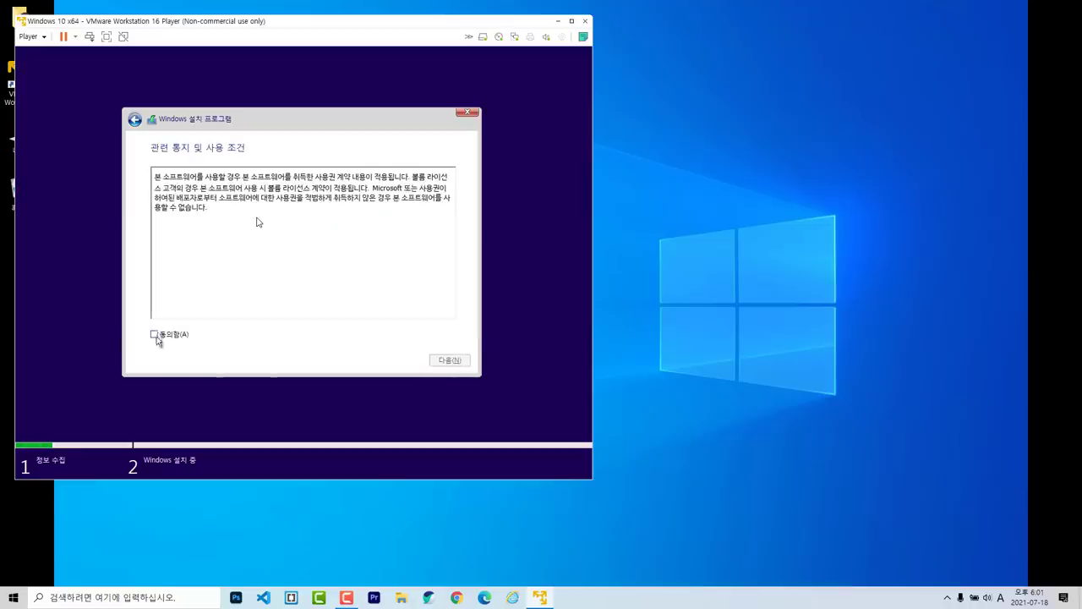
click(157, 335)
click(462, 363)
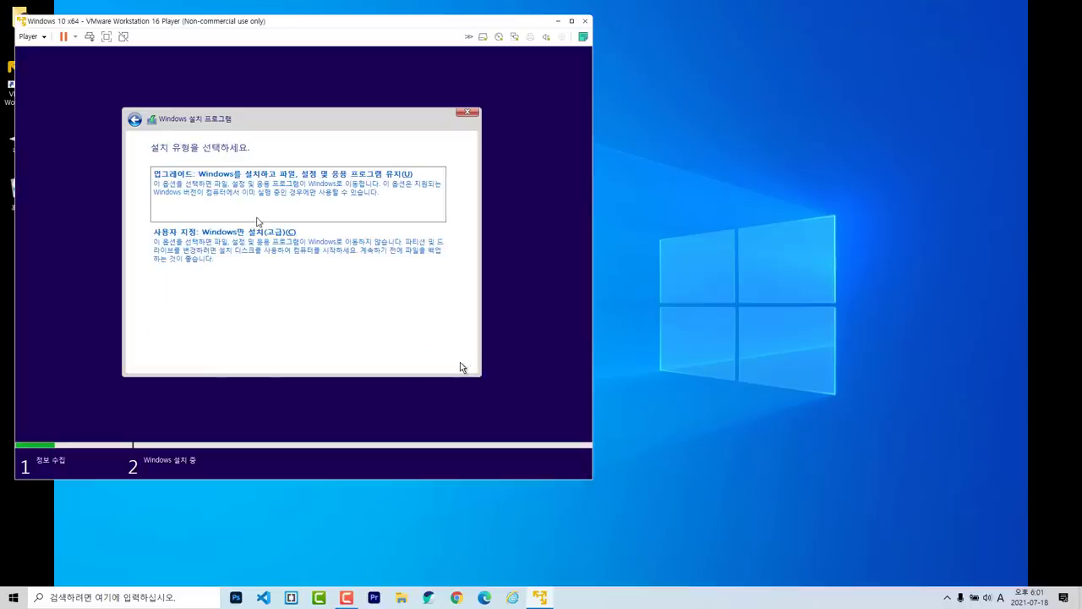
Run a custom Windows installation on the unallocated space of drive 0 and restart the guest.
click(248, 261)
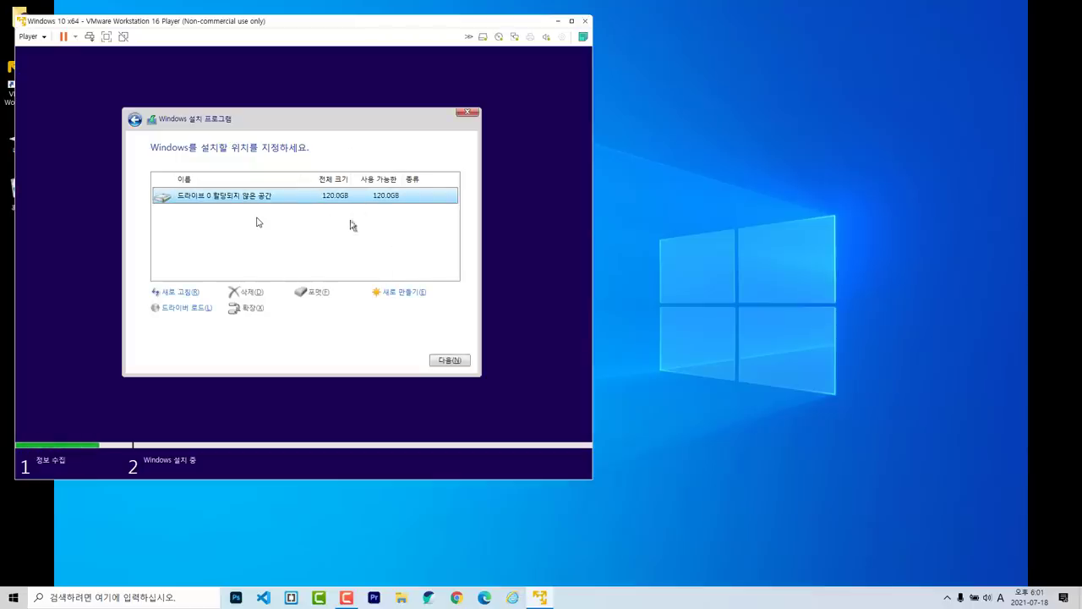
click(454, 361)
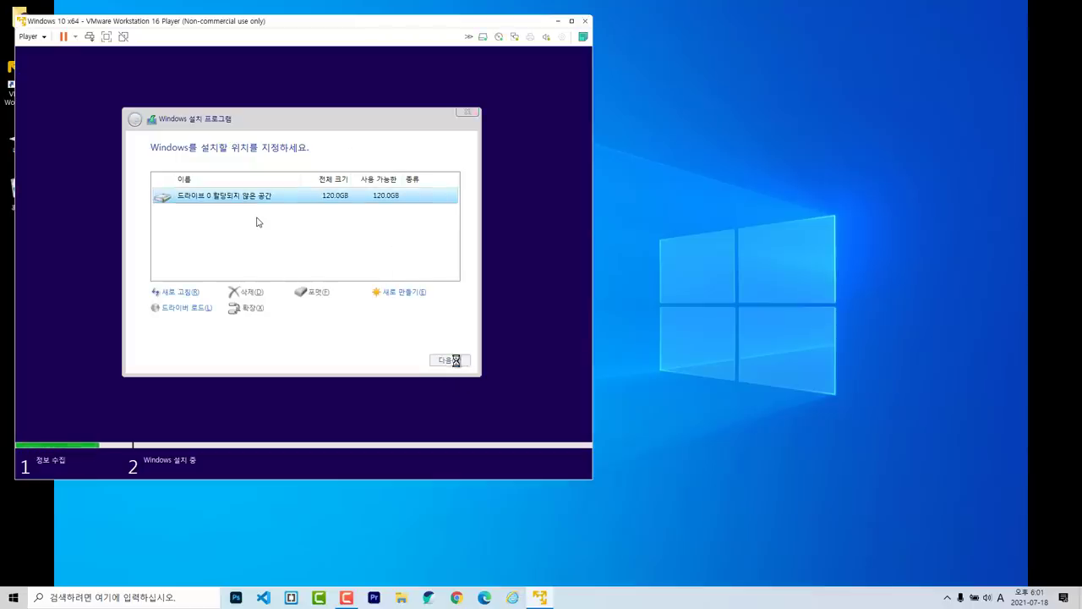
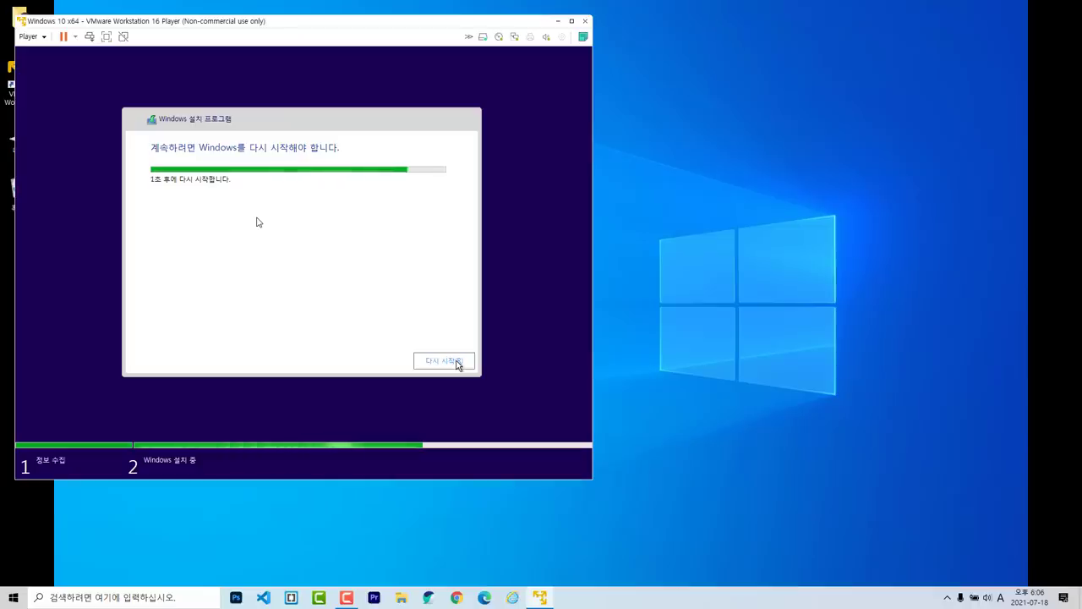
click(456, 363)
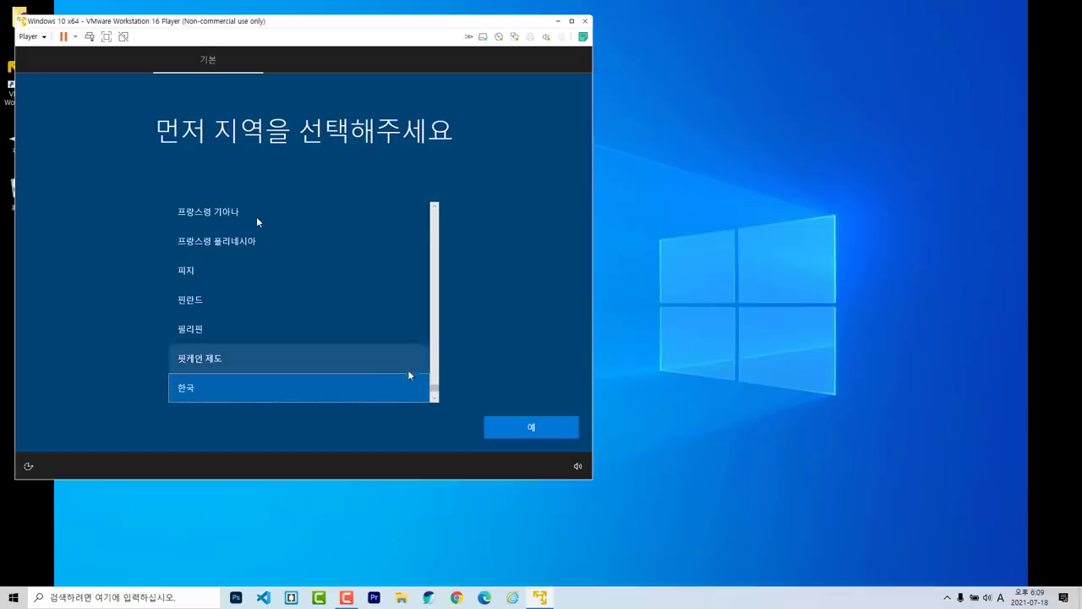
Set the region to 한국 with the Microsoft 입력기 keyboard layout and skip adding a second layout.
key(Num_Lock)
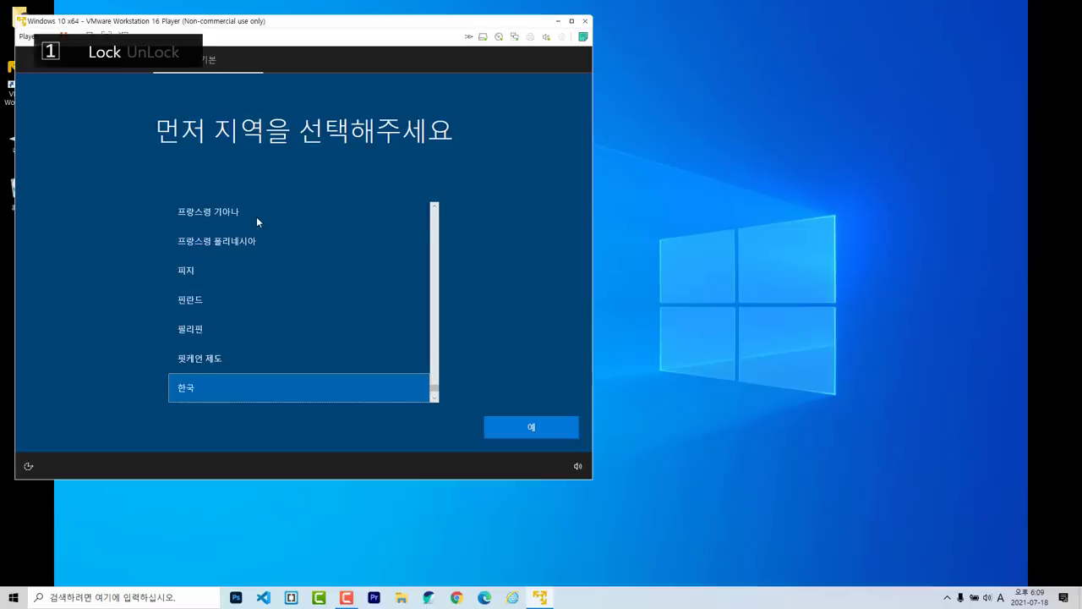
key(Num_Lock)
click(527, 427)
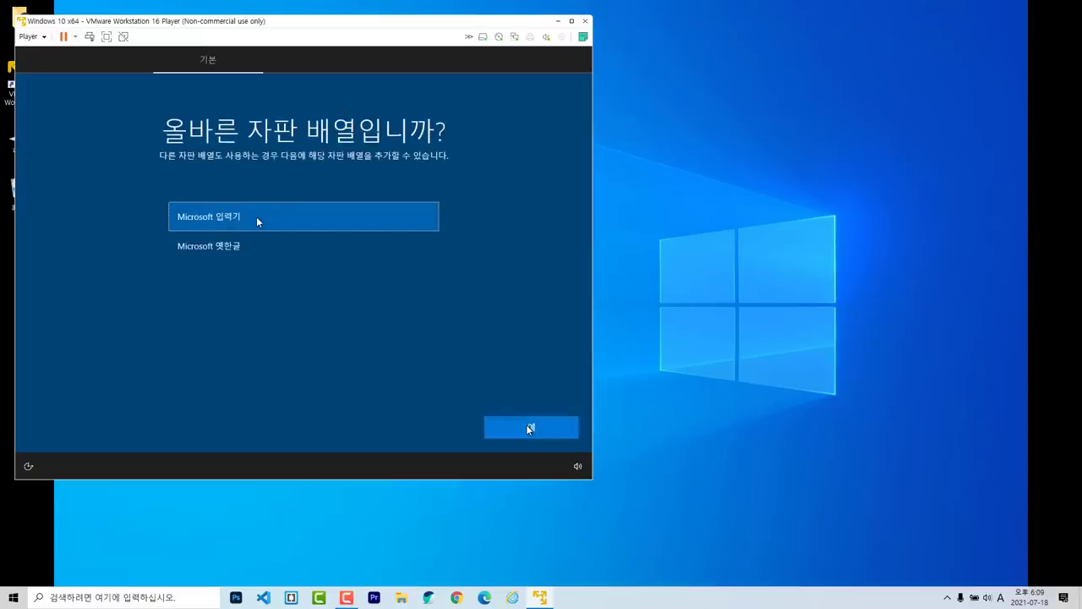
click(530, 428)
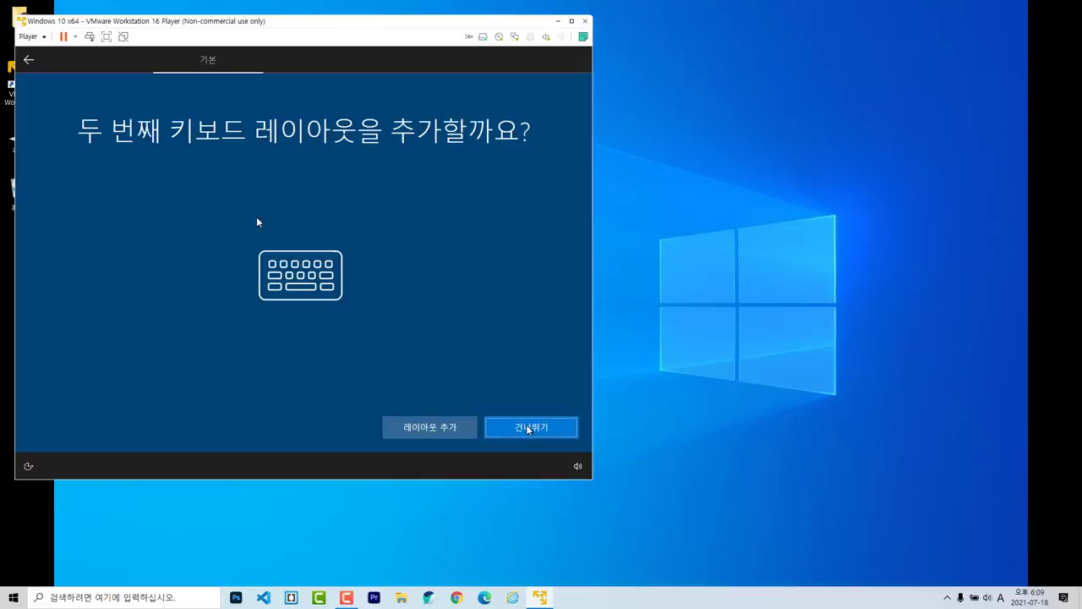
click(528, 429)
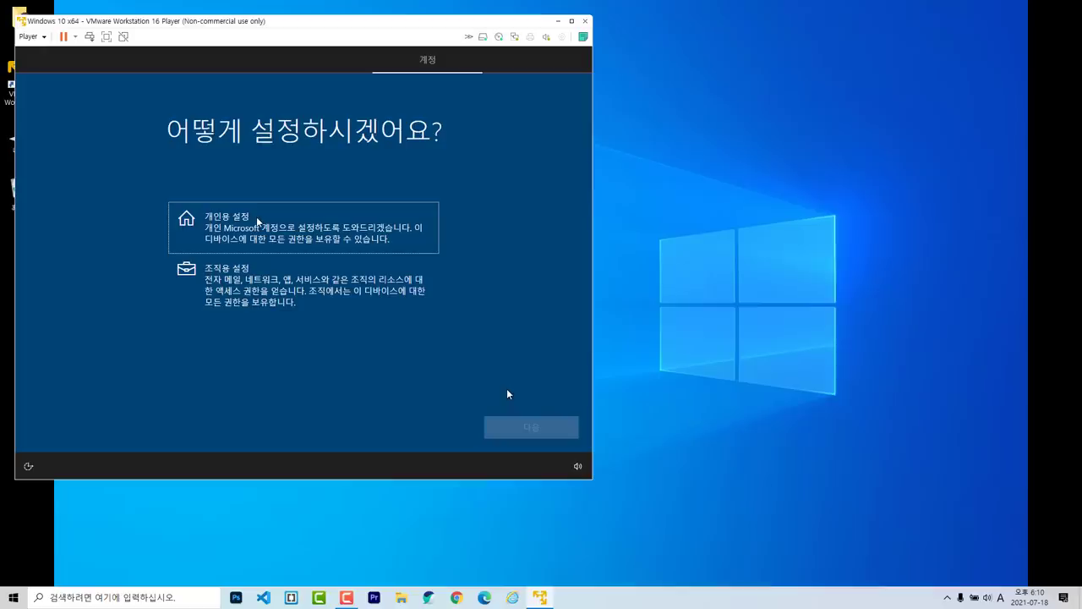
Set up Windows for personal use and choose an offline account with the limited experience.
click(315, 240)
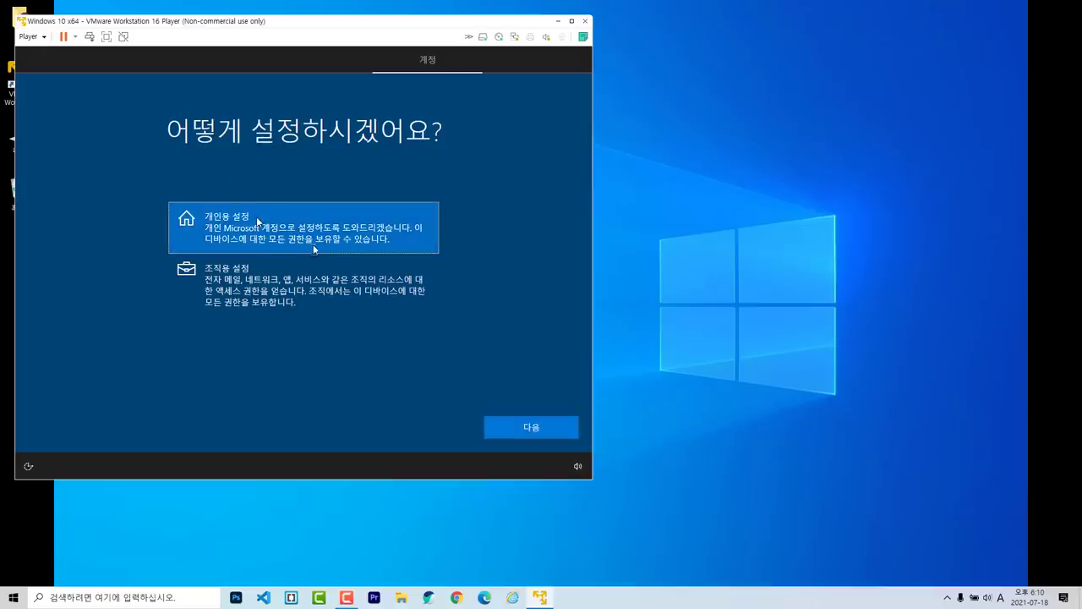
click(548, 432)
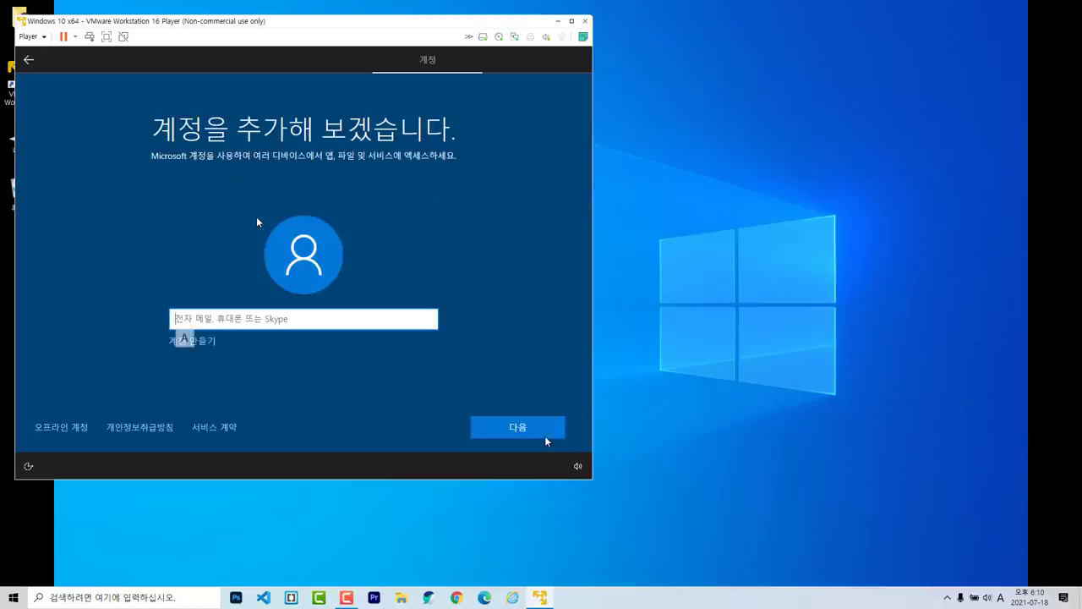
click(82, 431)
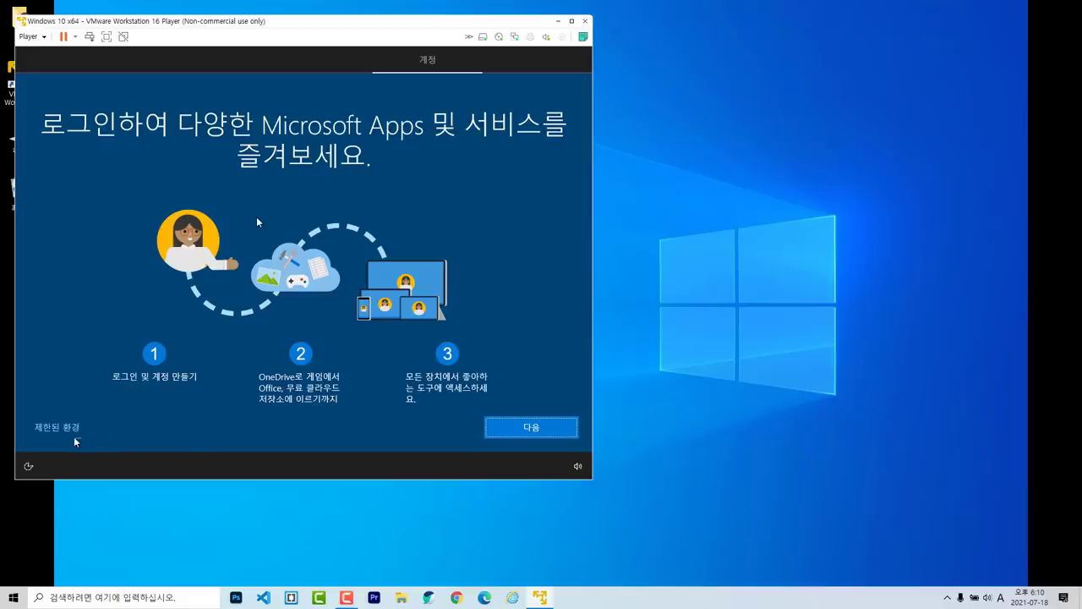
click(72, 430)
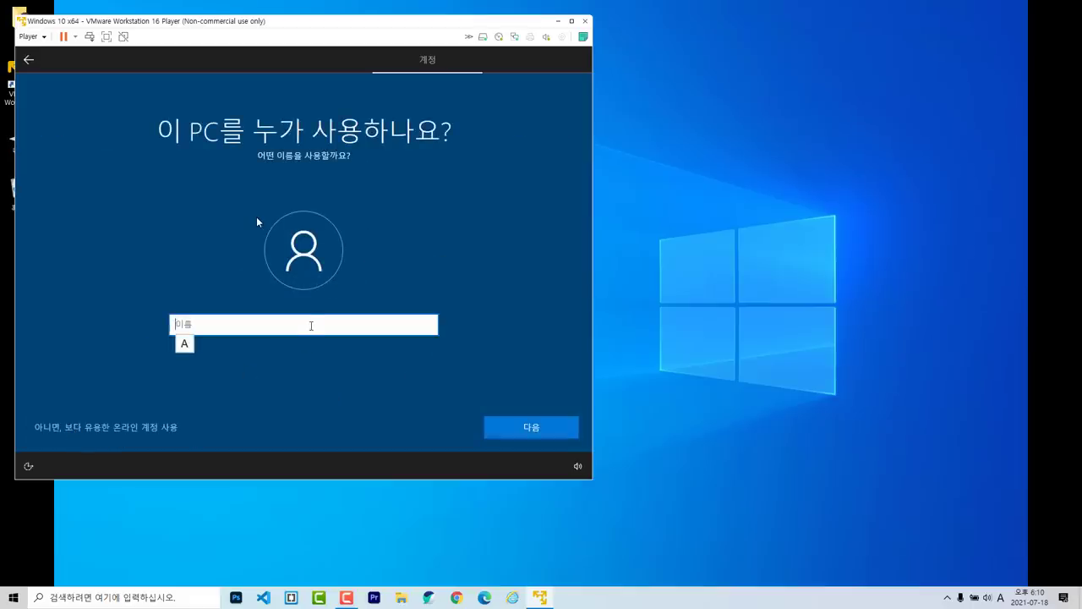
Create the local account "user" with a blank password and agree to send activity history to Microsoft.
text(user)
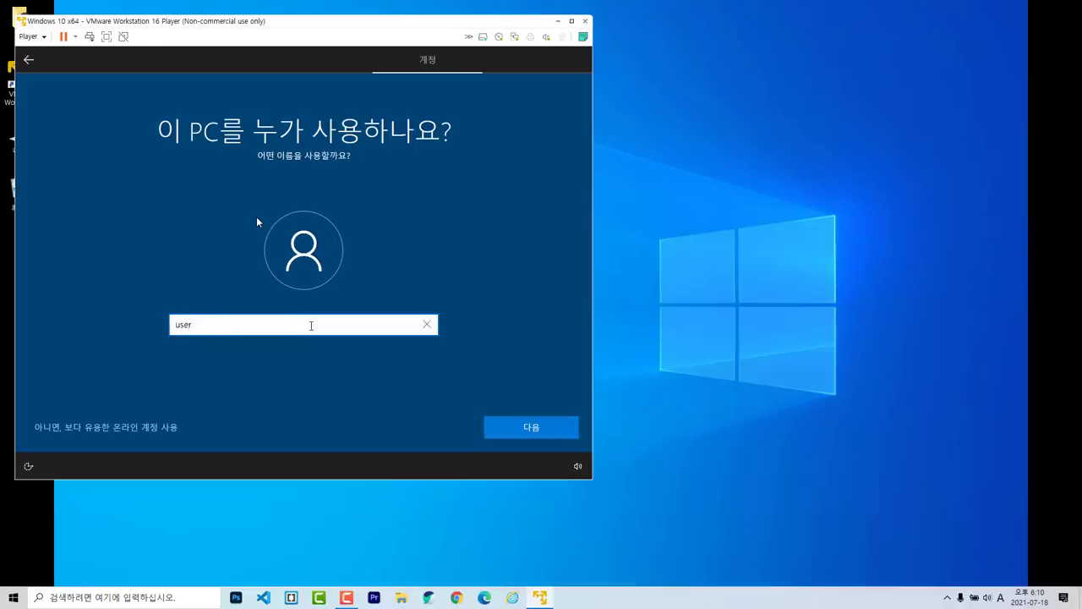
click(532, 427)
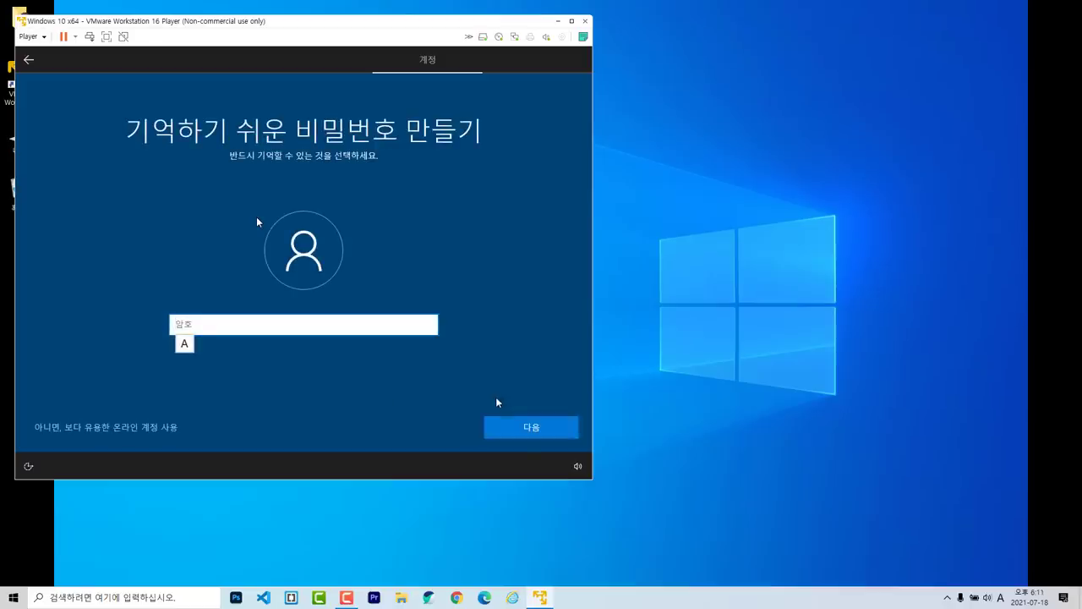
click(539, 429)
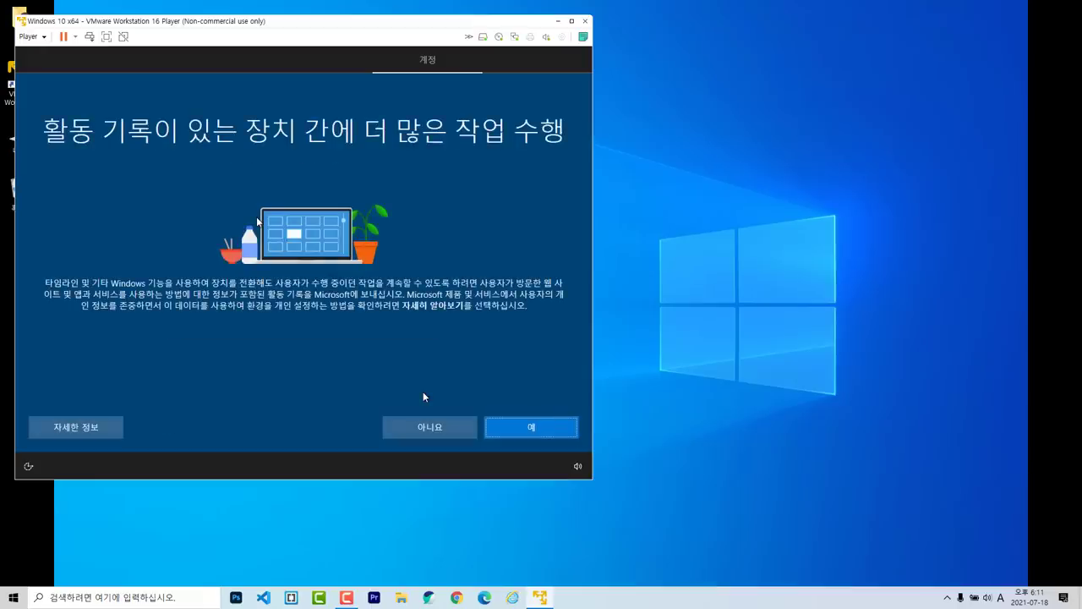
click(565, 429)
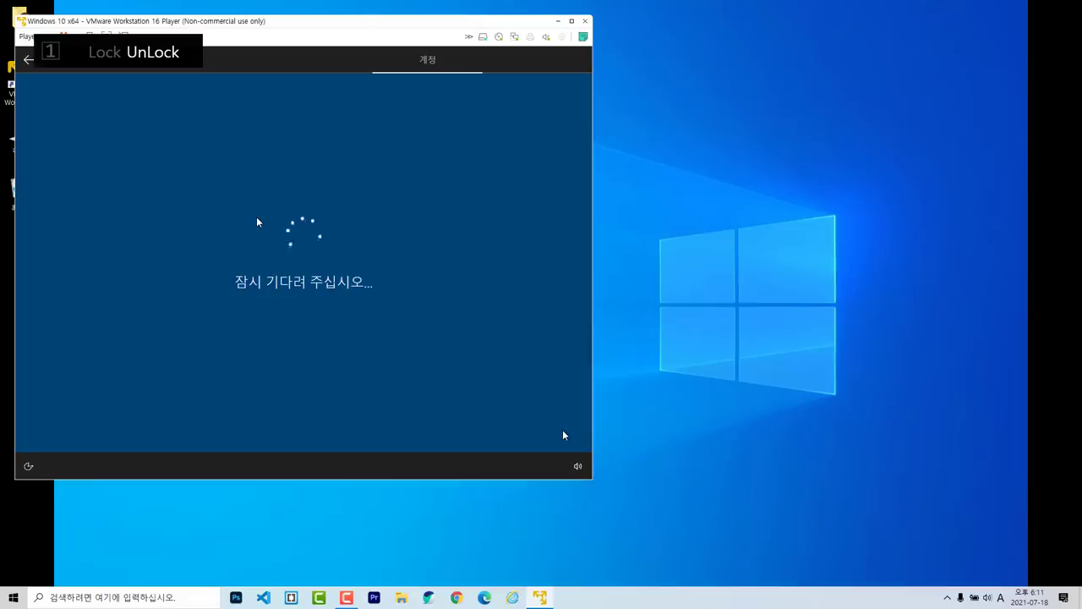
click(563, 431)
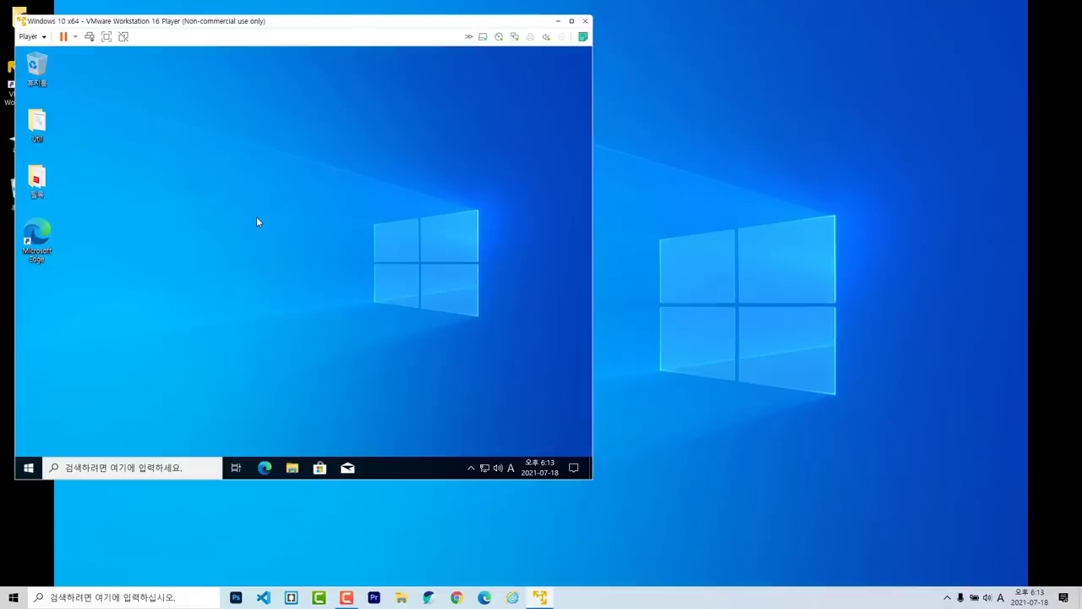
Download VMware Tools for the Windows 10 x64 guest and expand the software update details.
key(Num_Lock)
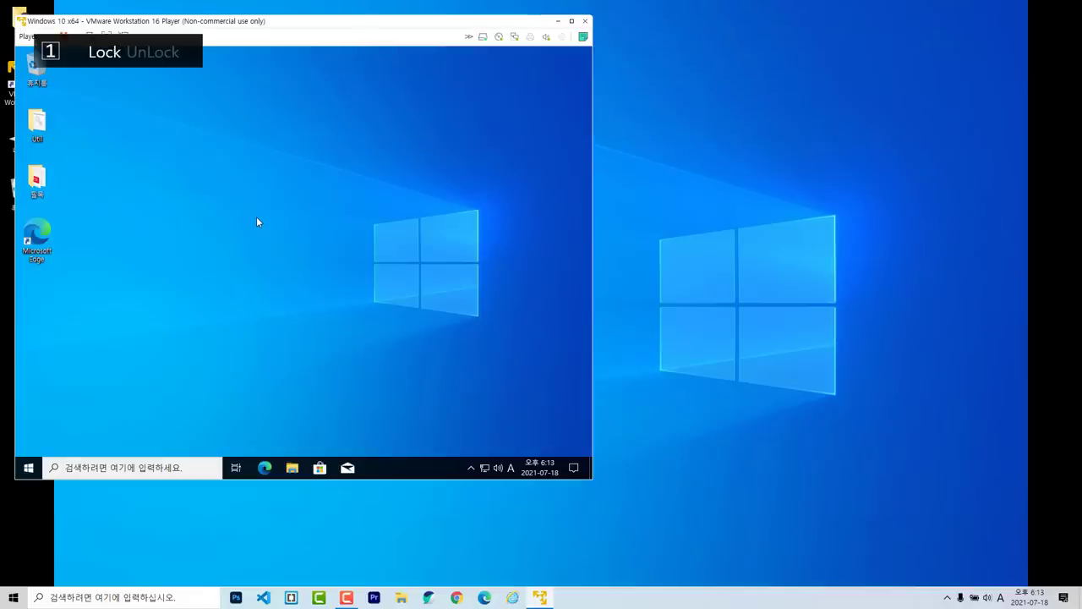
key(F10)
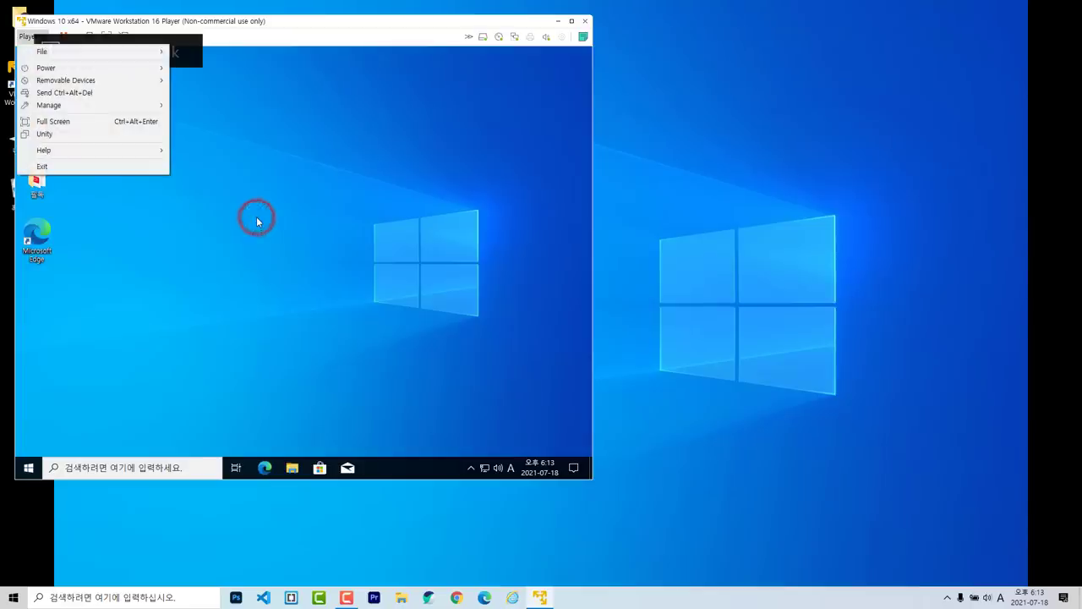
key(Down)
key(Down)
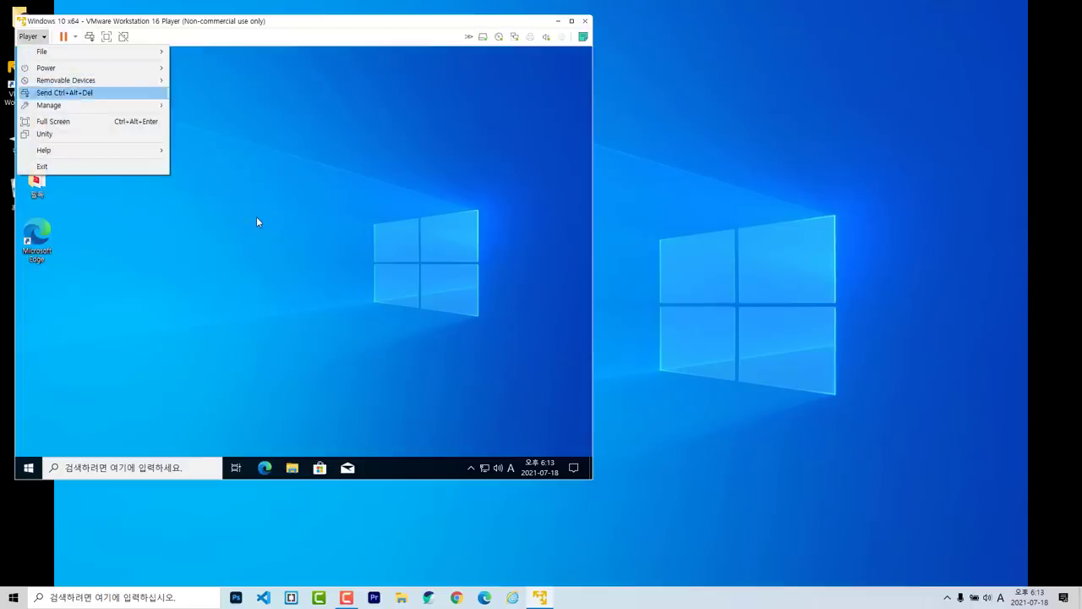
key(Down)
key(Right)
key(Down)
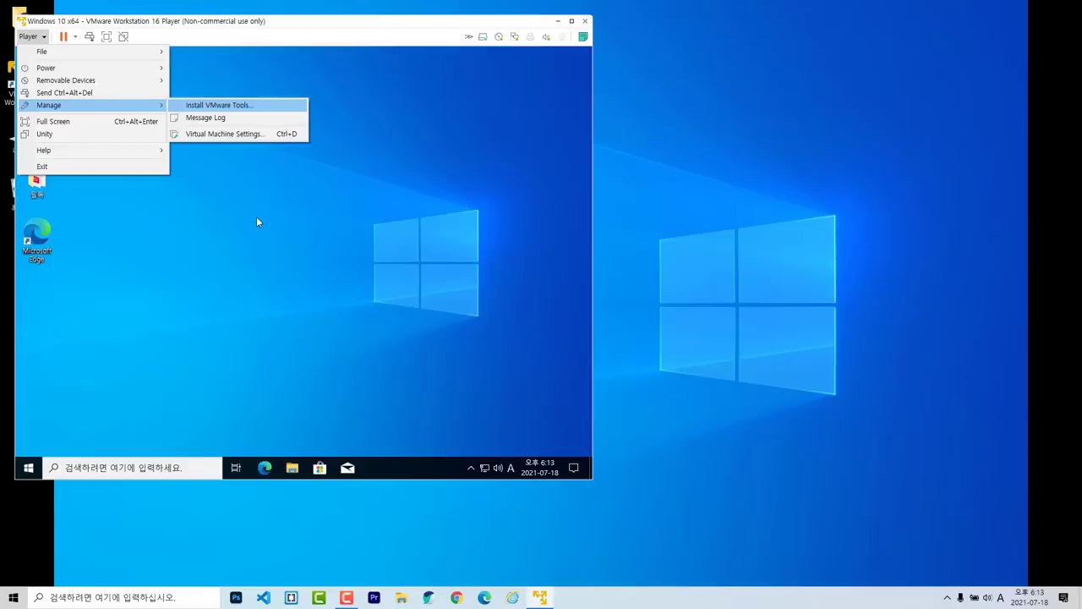
key(Return)
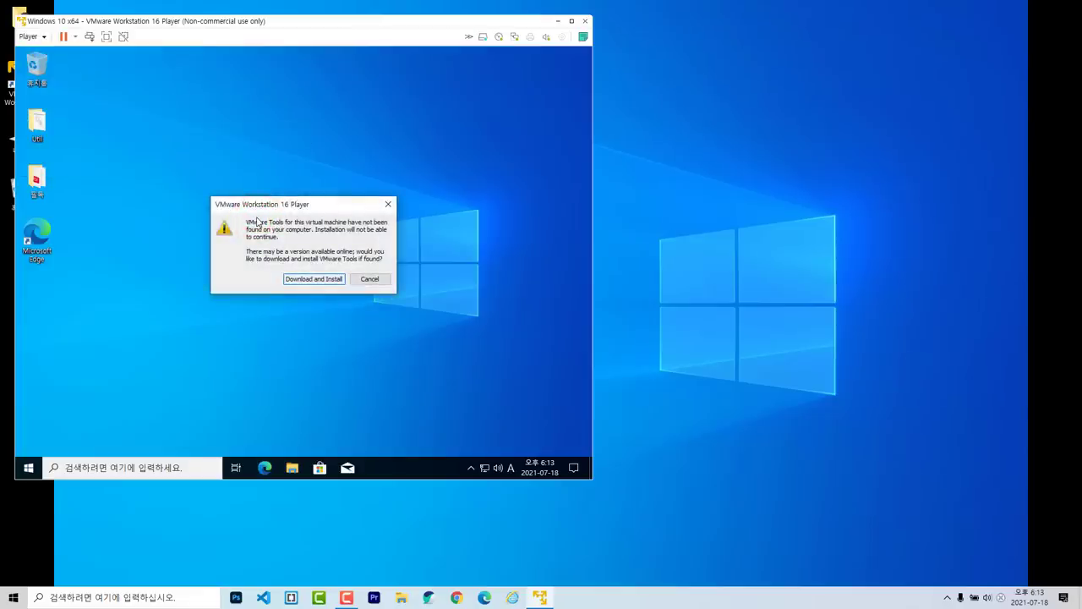
click(257, 221)
key(Escape)
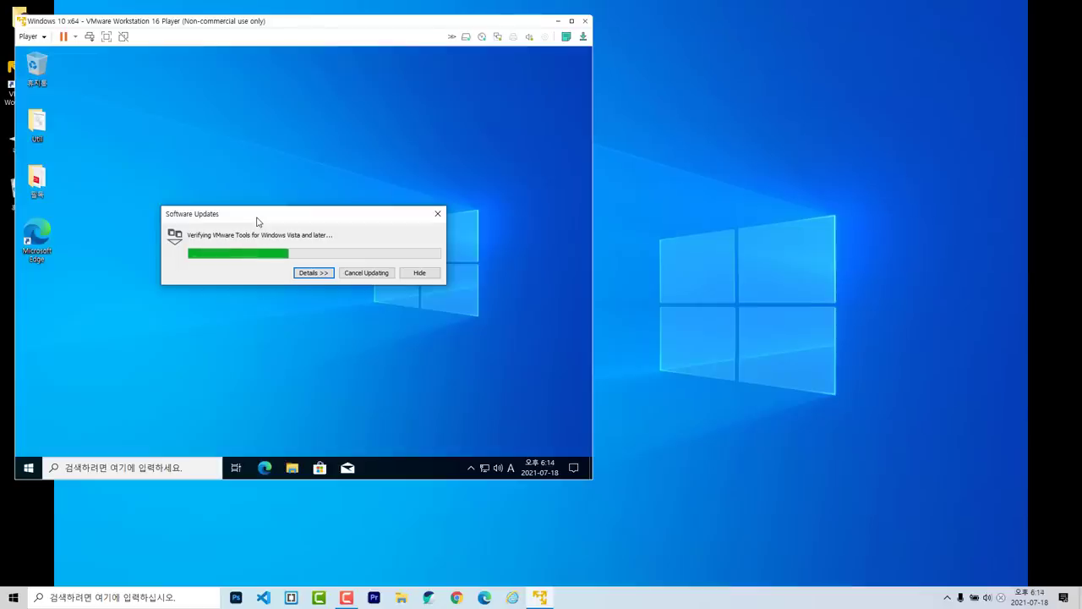
key(Num_Lock)
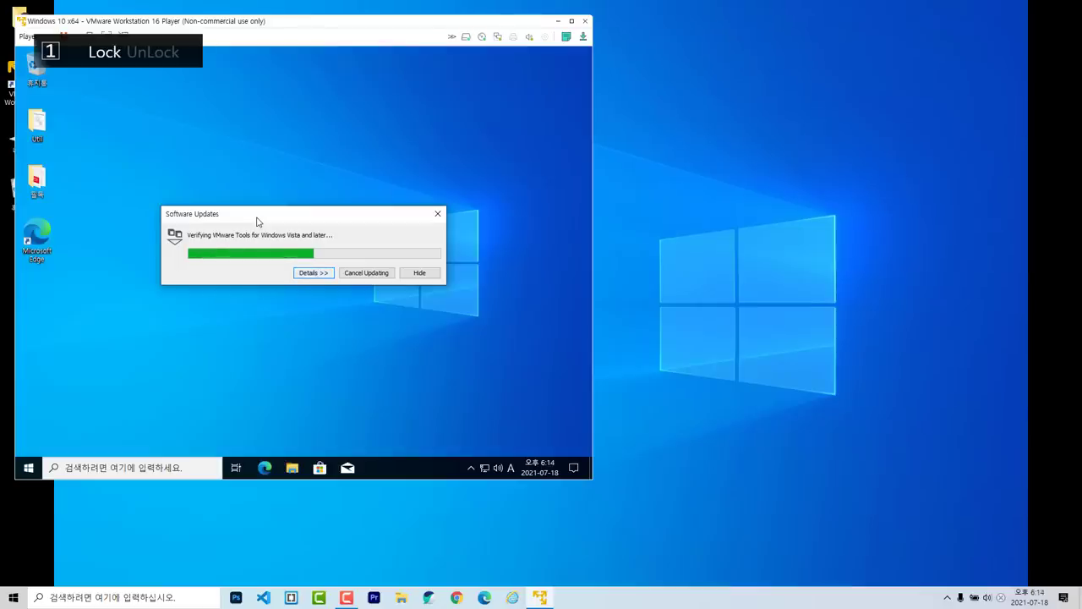
click(258, 221)
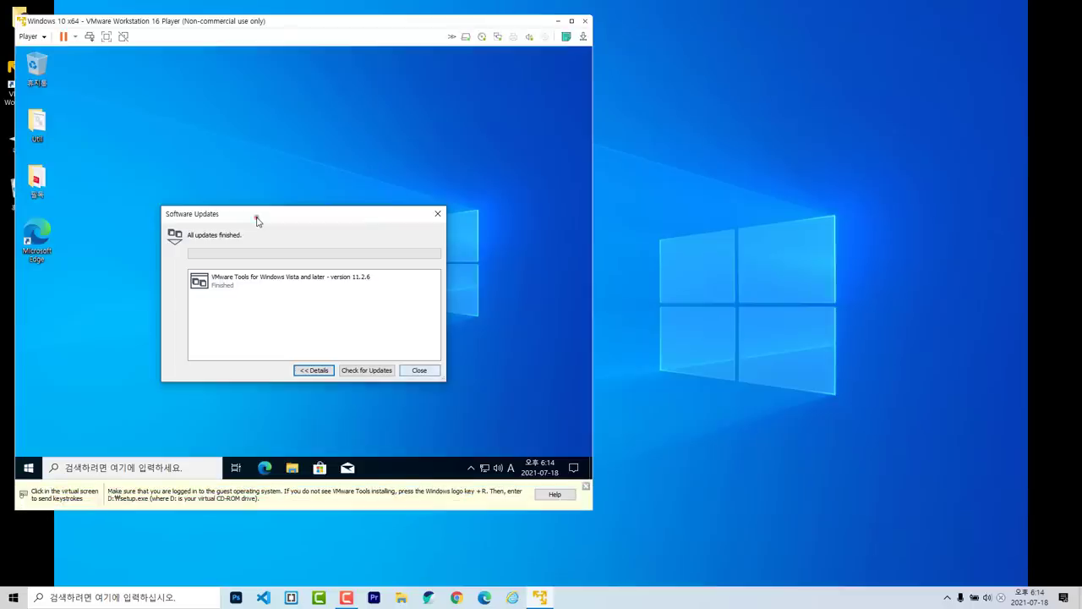
Dismiss the finished software update window and open the guest's desktop icon settings from its theme personalization page.
click(257, 222)
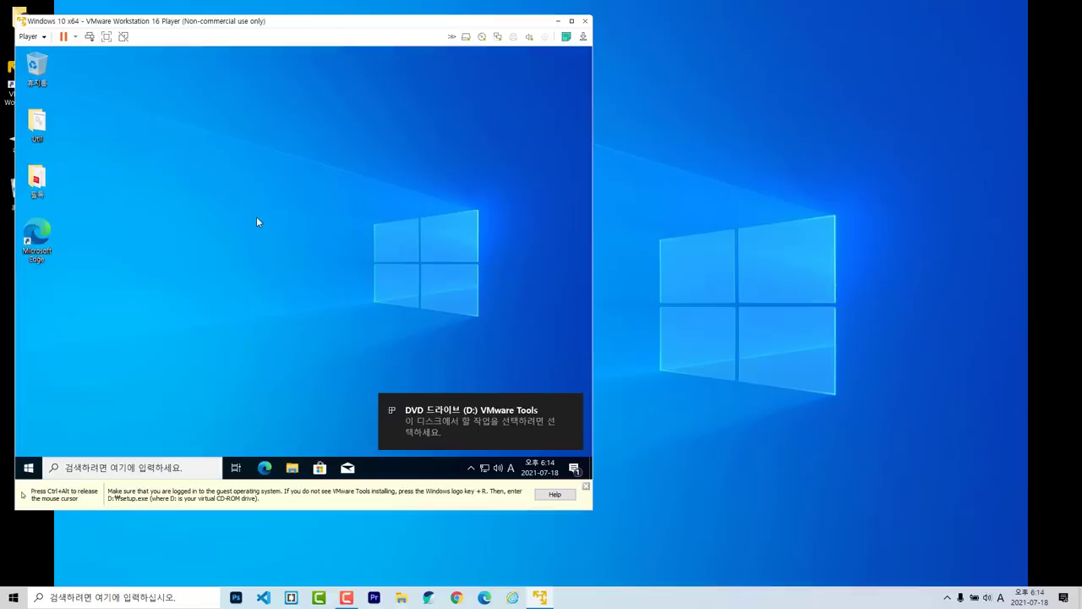
right_click(258, 222)
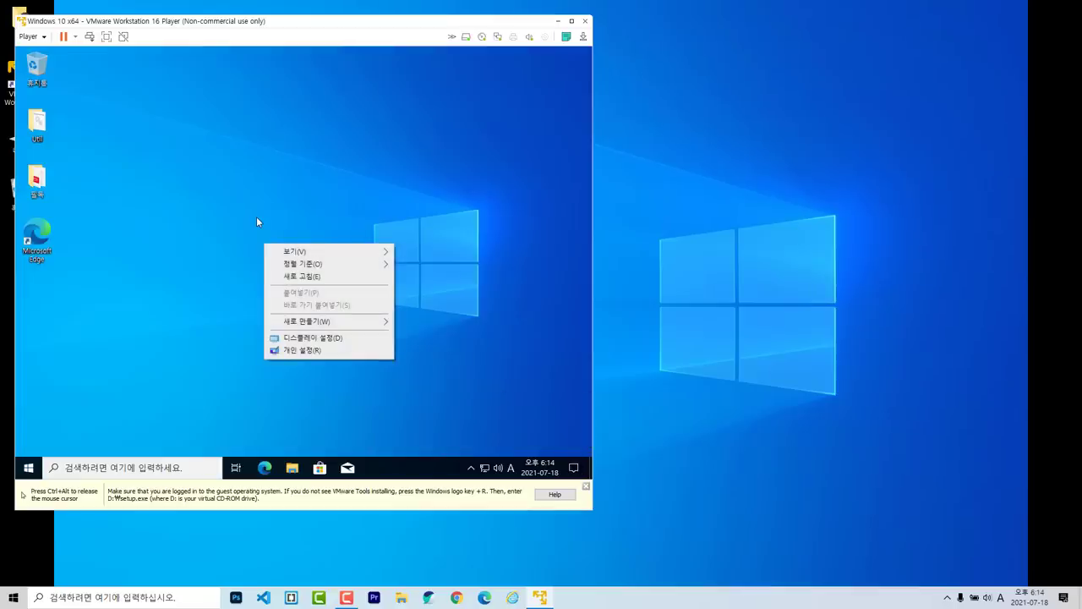
key(Up)
key(Return)
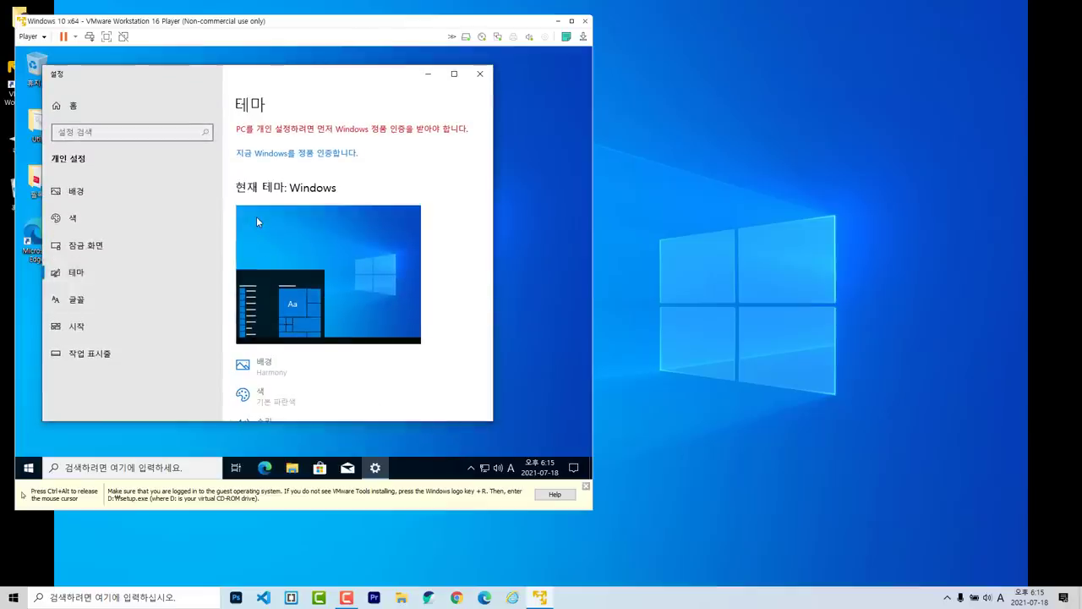
scroll(257, 222, down, 5)
scroll(257, 222, down, 2)
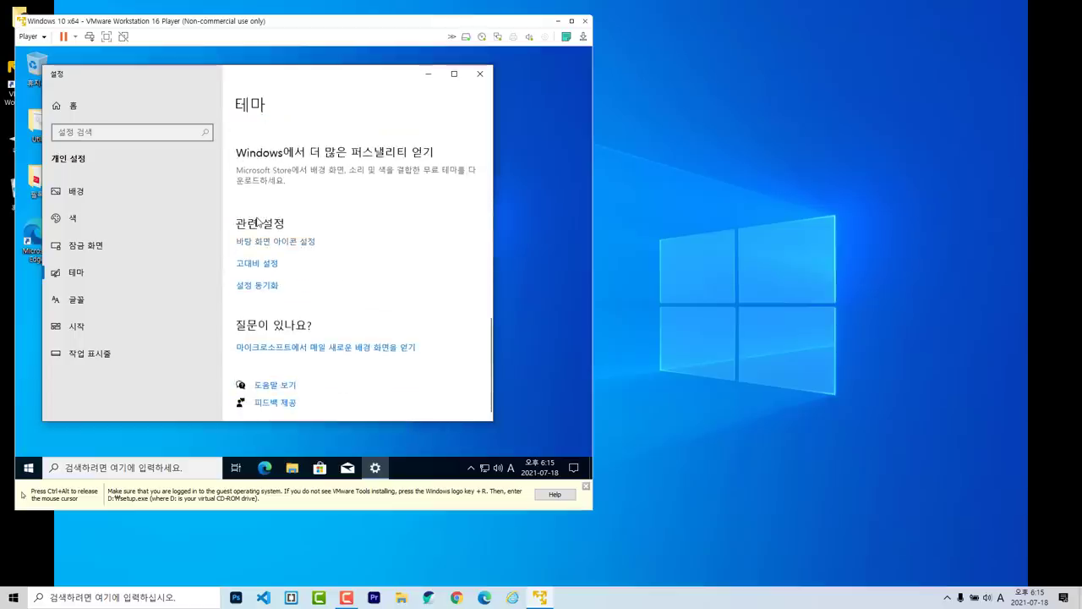
click(276, 241)
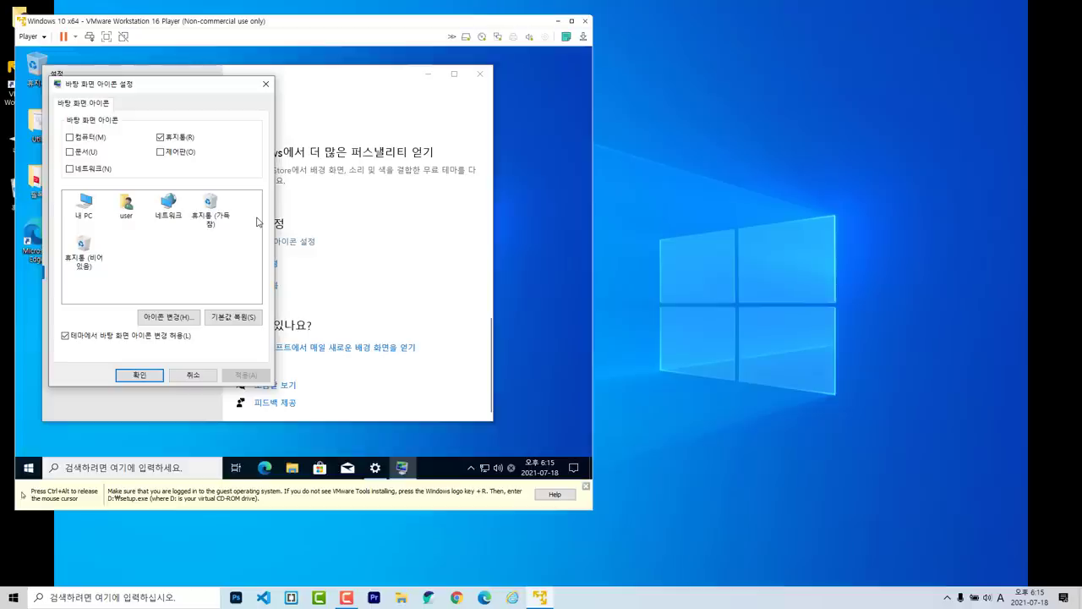
Enable the 컴퓨터, 문서 and 제어판 desktop icons, apply the change and close the settings.
key(alt+m)
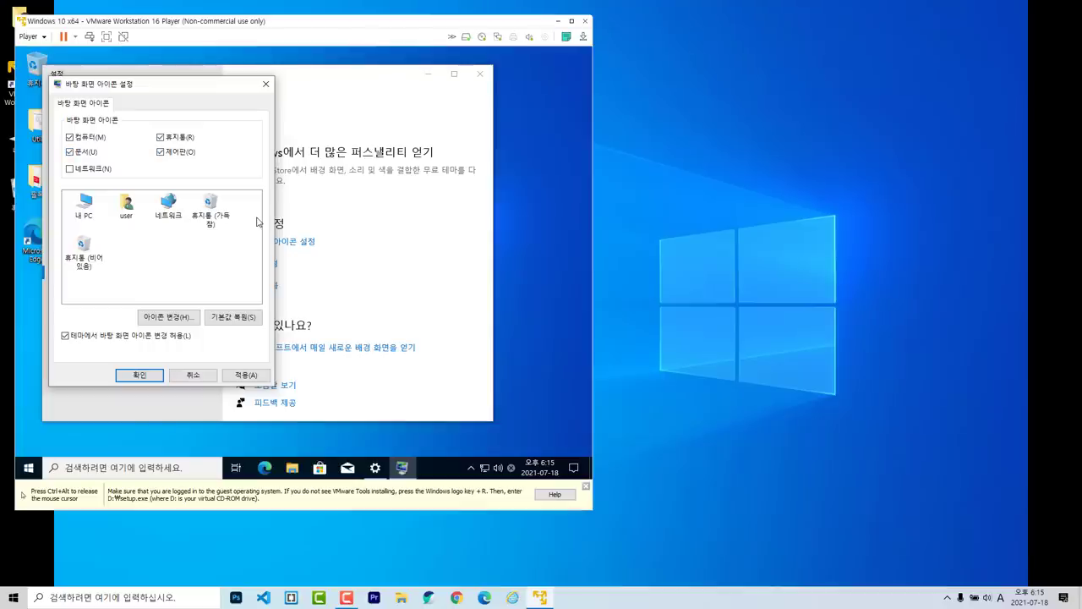
key(Tab)
key(Right)
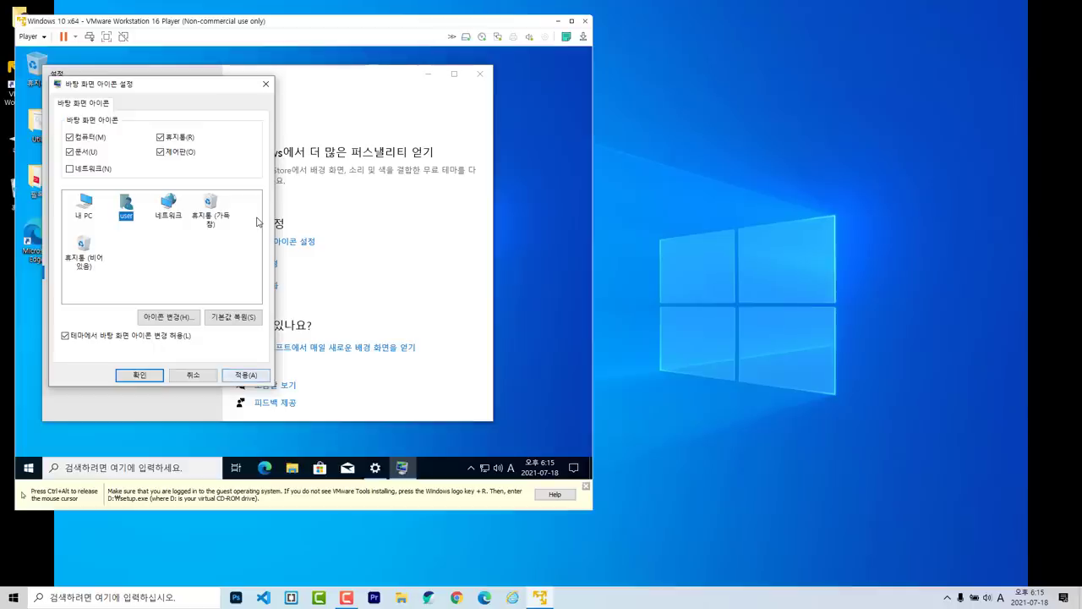
key(Return)
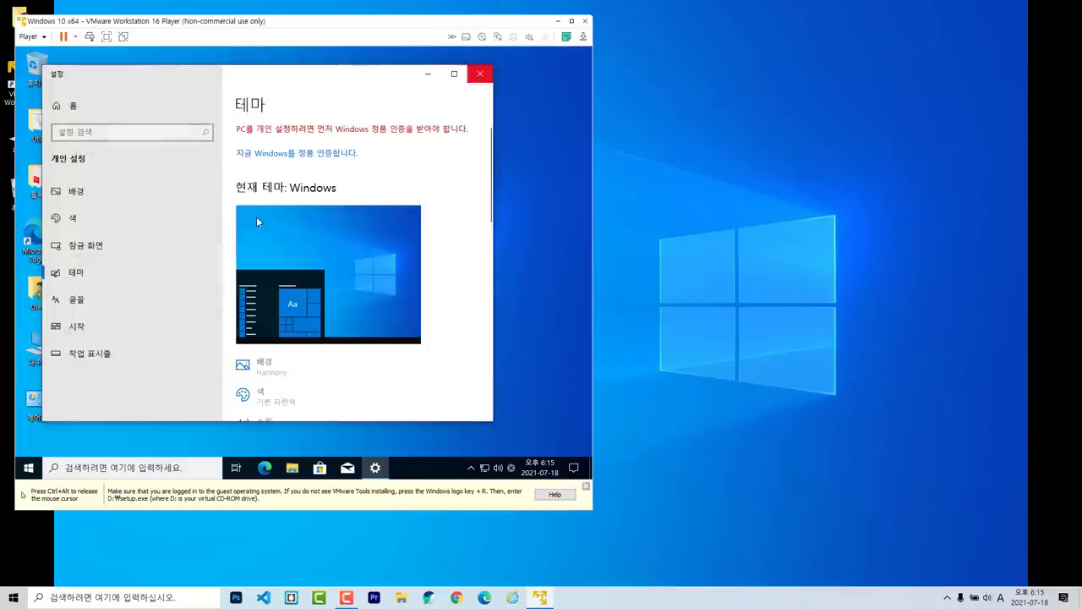
key(alt+F4)
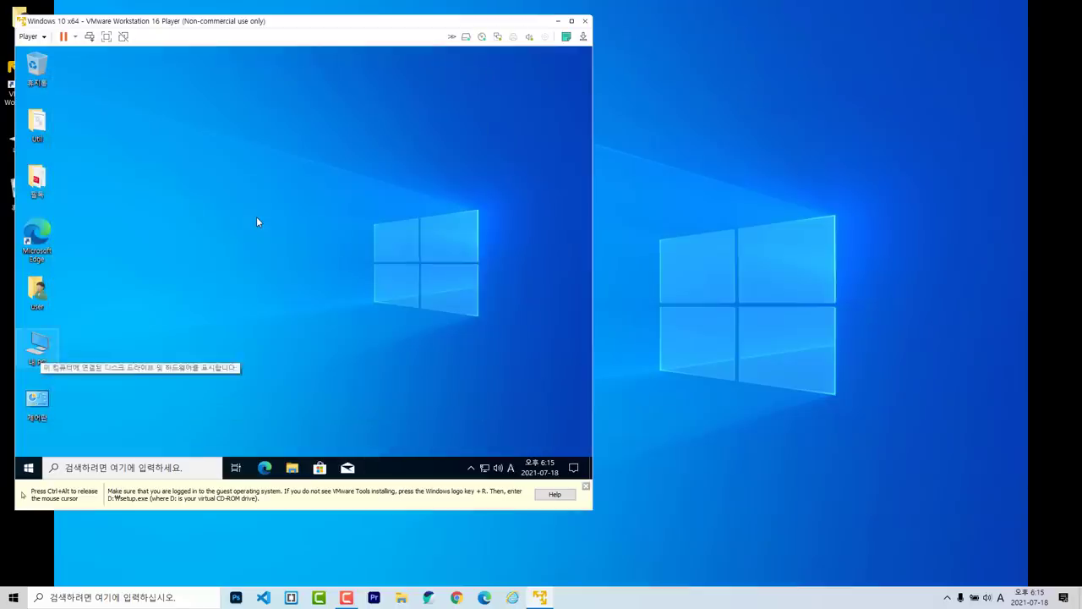
Open 내 PC in the guest, run the VMware Tools installer from DVD drive D: and allow it to make changes.
key(Down)
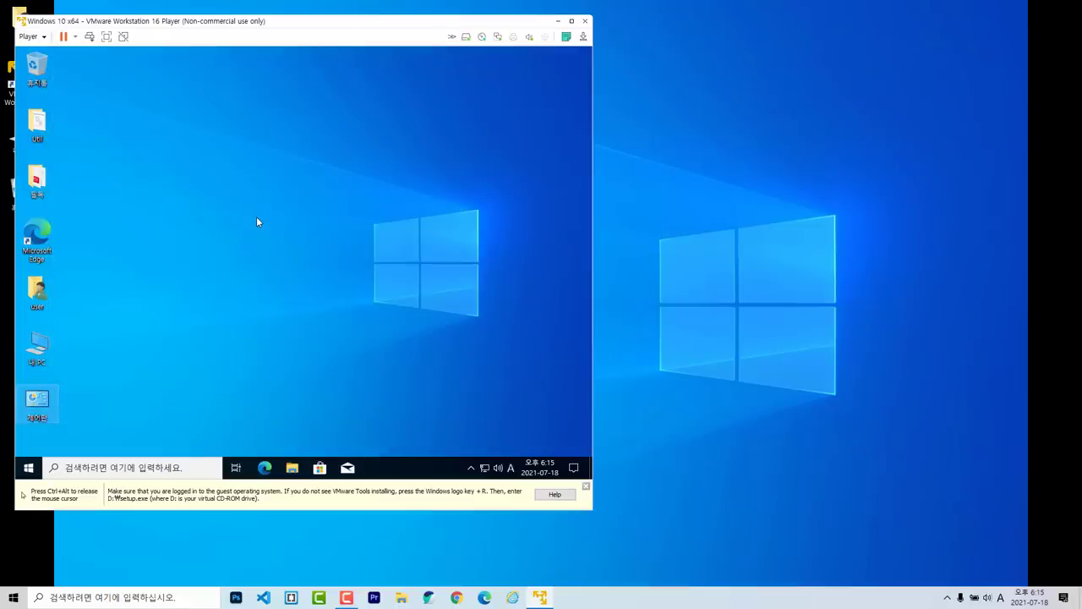
key(Up)
key(Up)
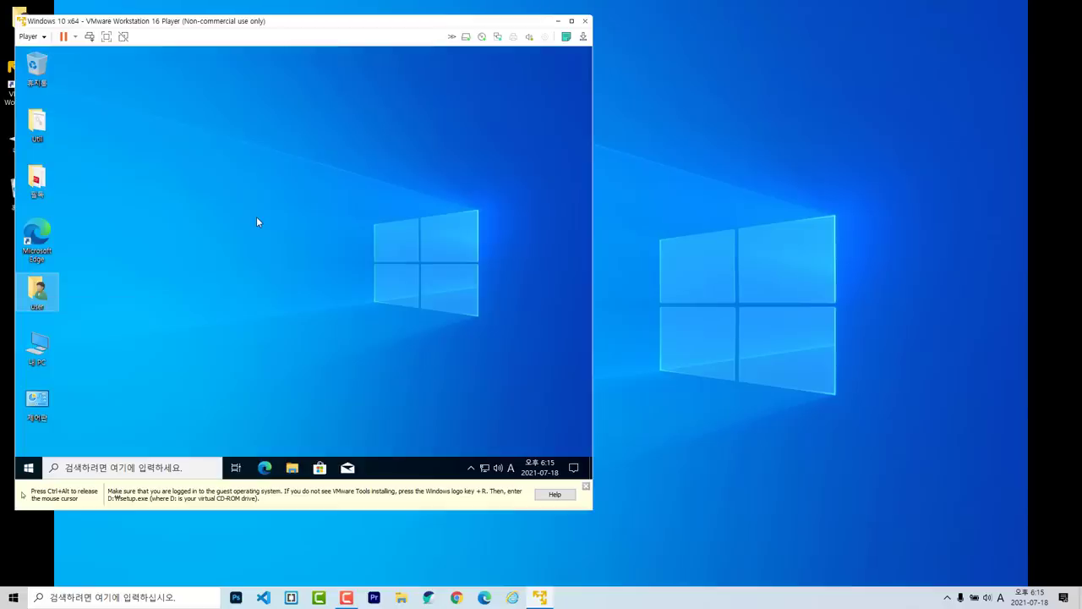
key(shift+Down)
key(ctrl+space)
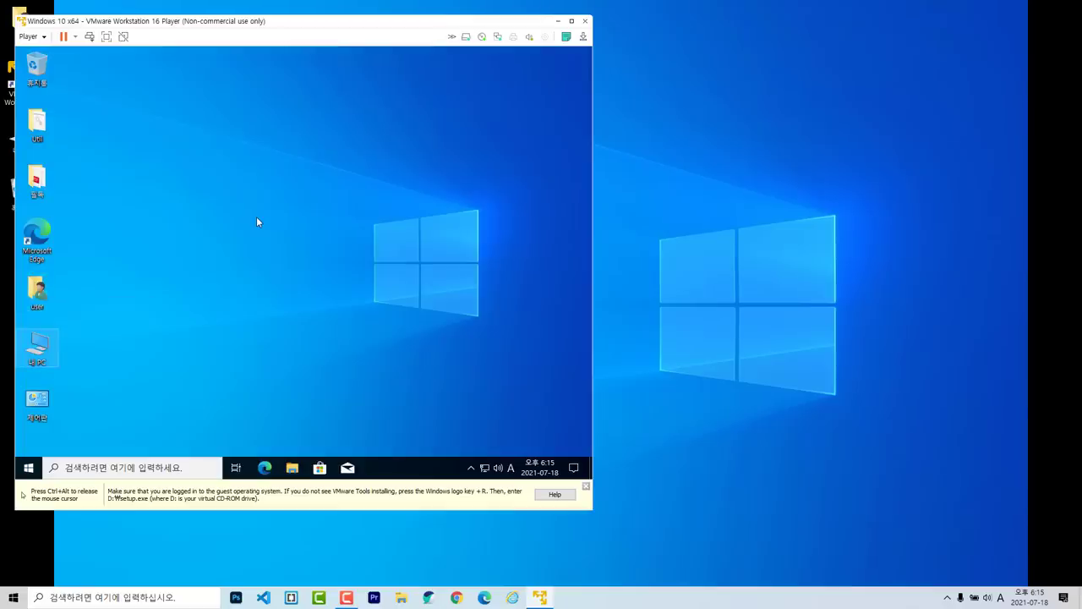
key(Return)
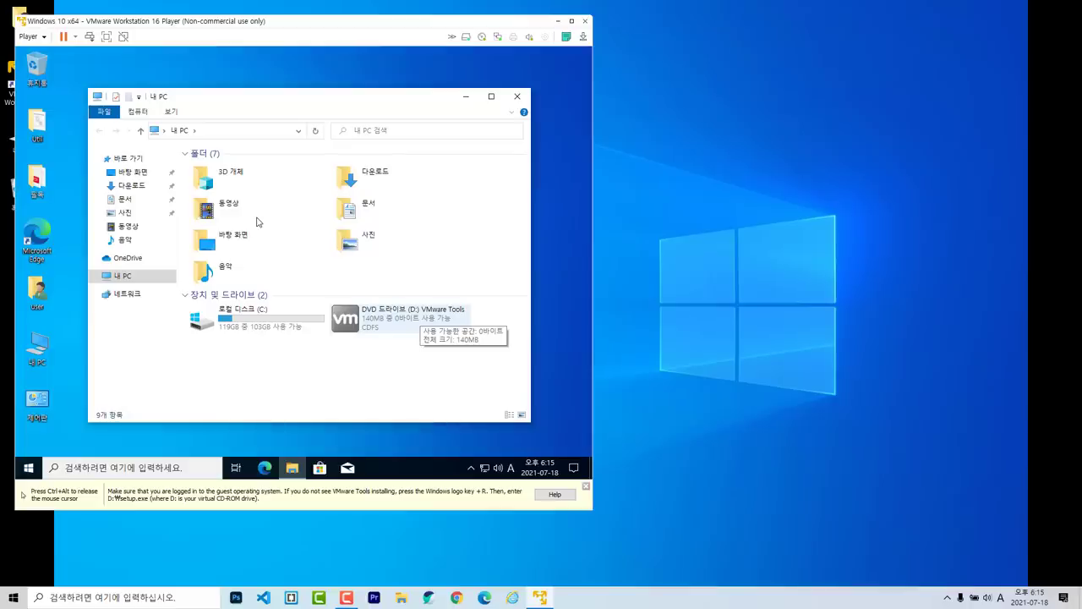
key(End)
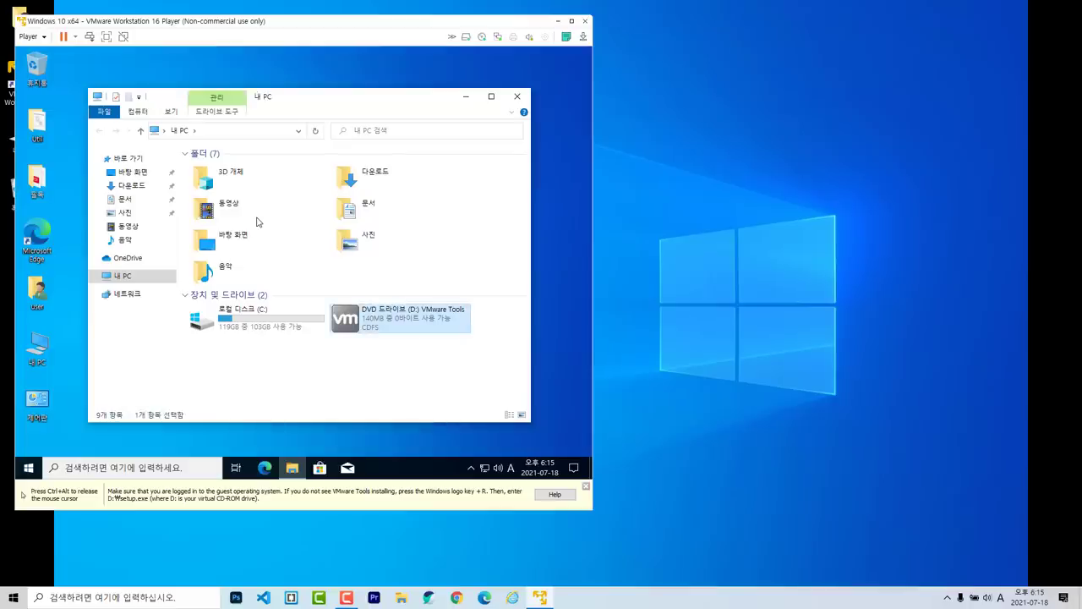
key(Return)
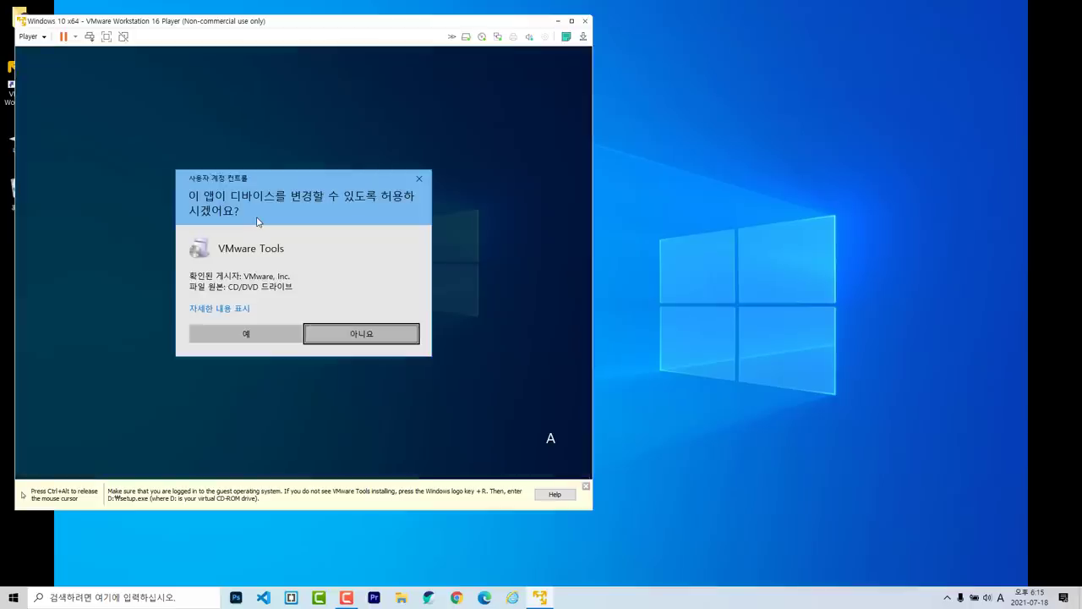
key(Left)
key(Return)
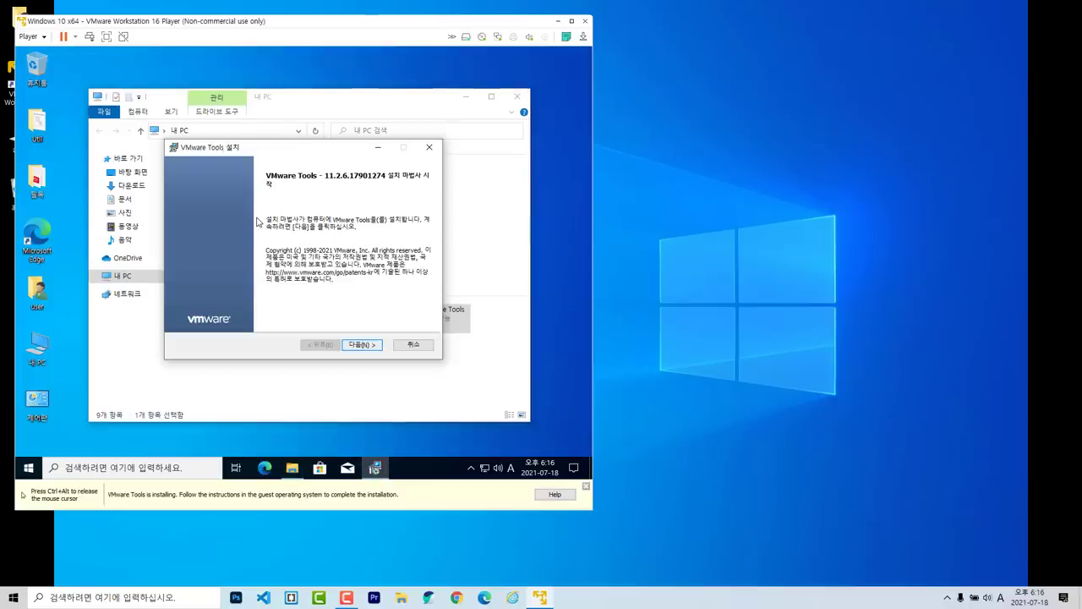
Install VMware Tools with the 전체 설치 option, finish the wizard and restart the guest.
key(Return)
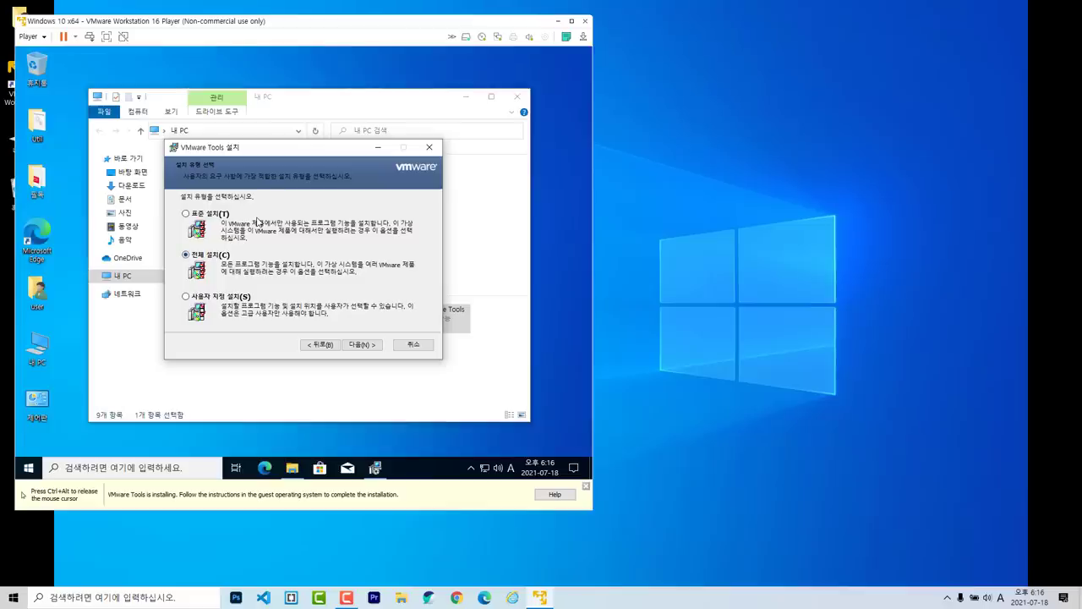
key(Return)
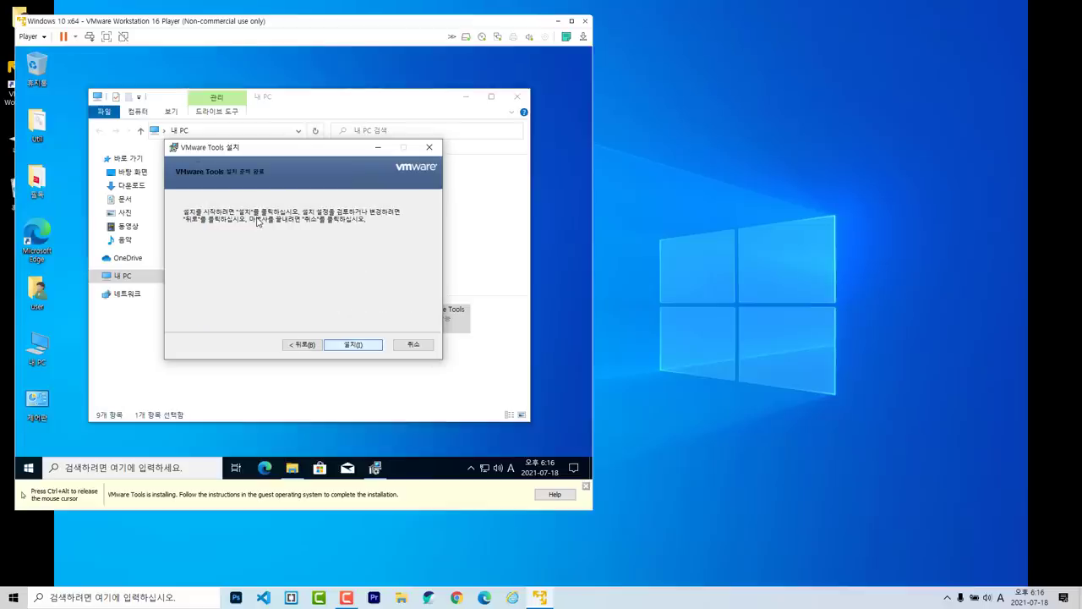
key(Return)
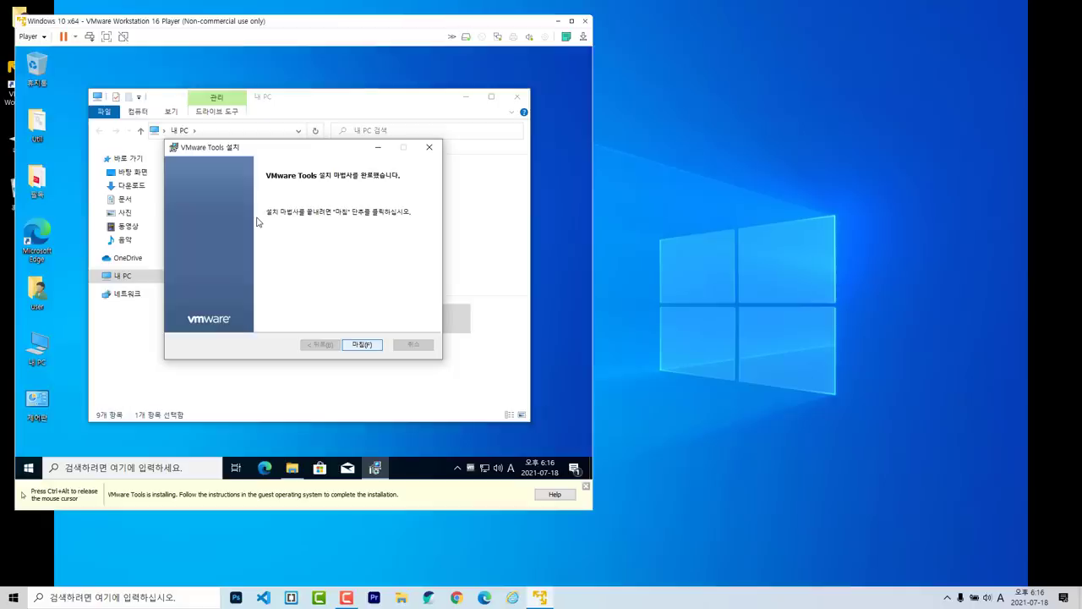
key(Return)
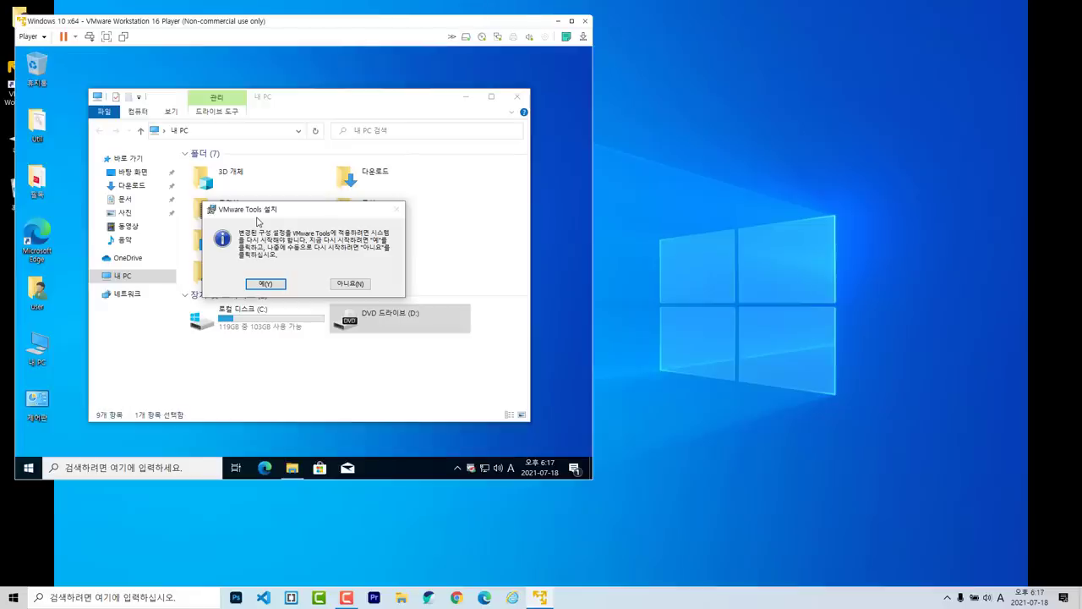
key(Return)
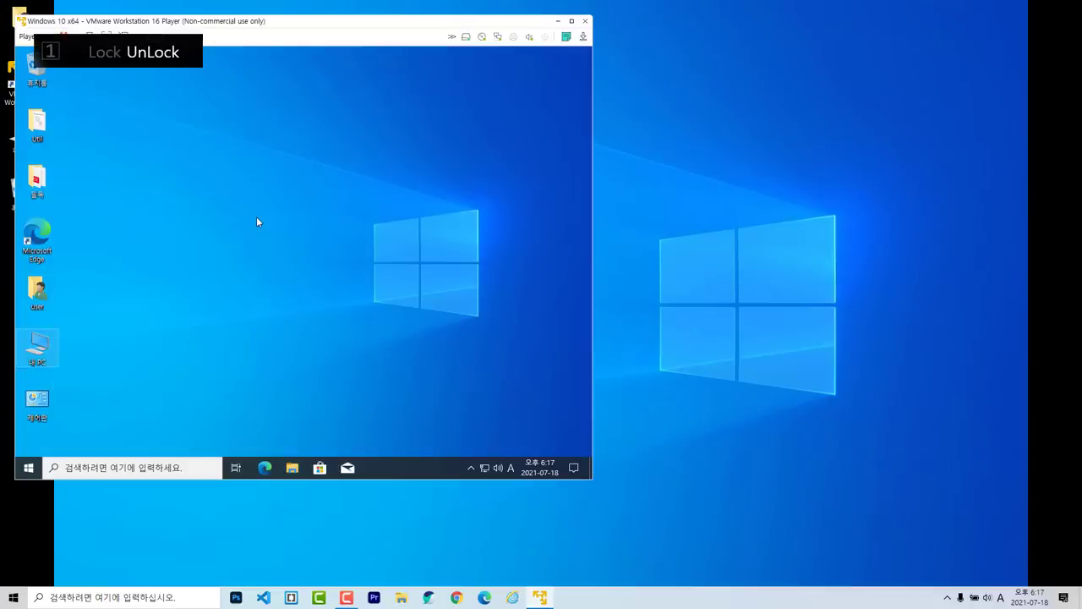
Open 내 PC and eject the Windows 10 installation disc from DVD drive D:.
key(Return)
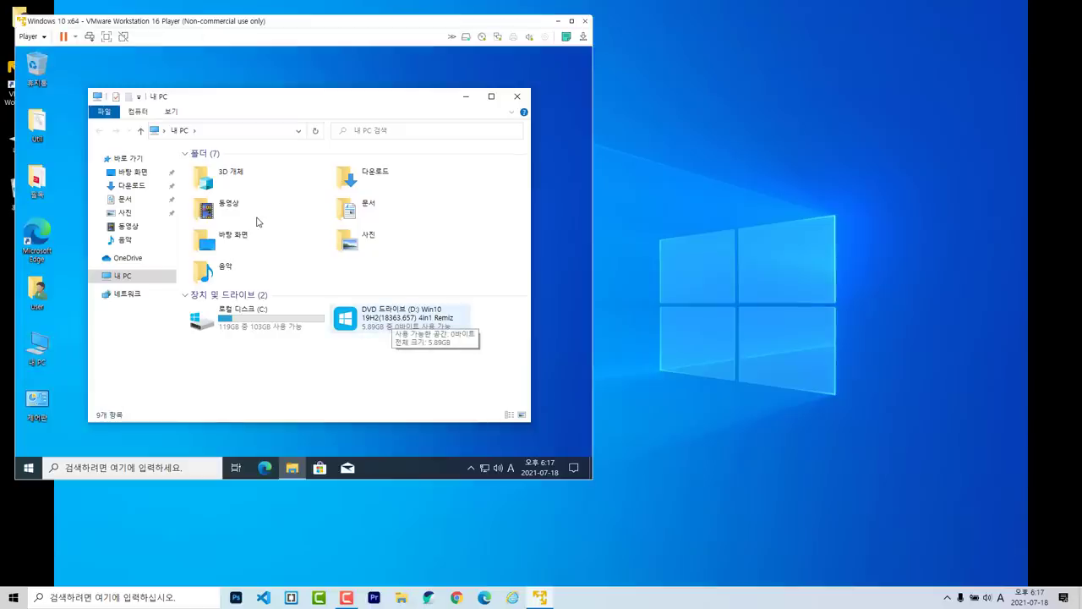
key(alt+Tab)
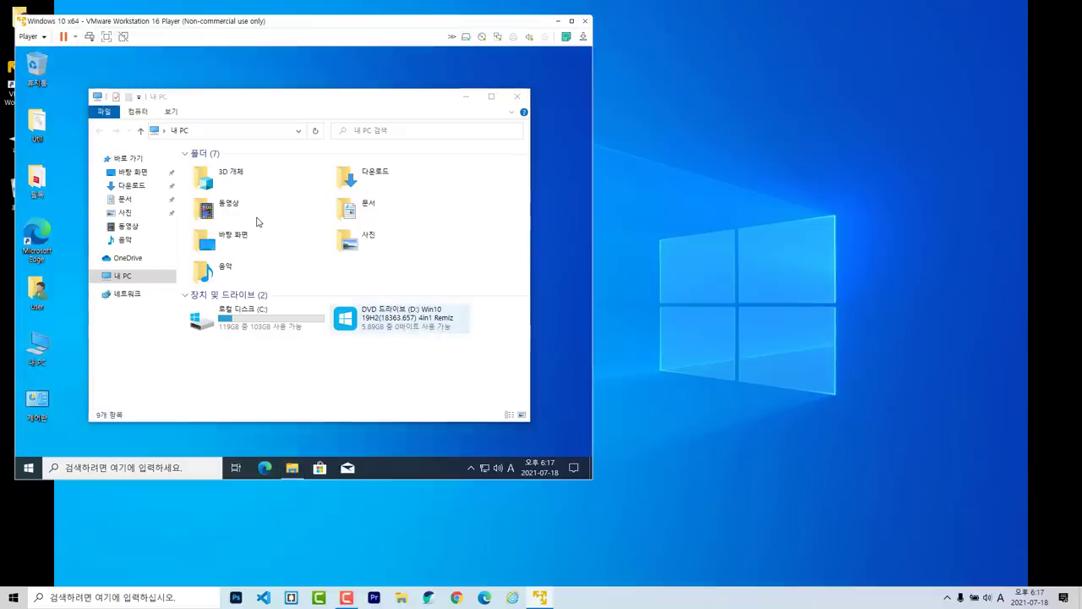
key(alt+Tab)
key(shift+F10)
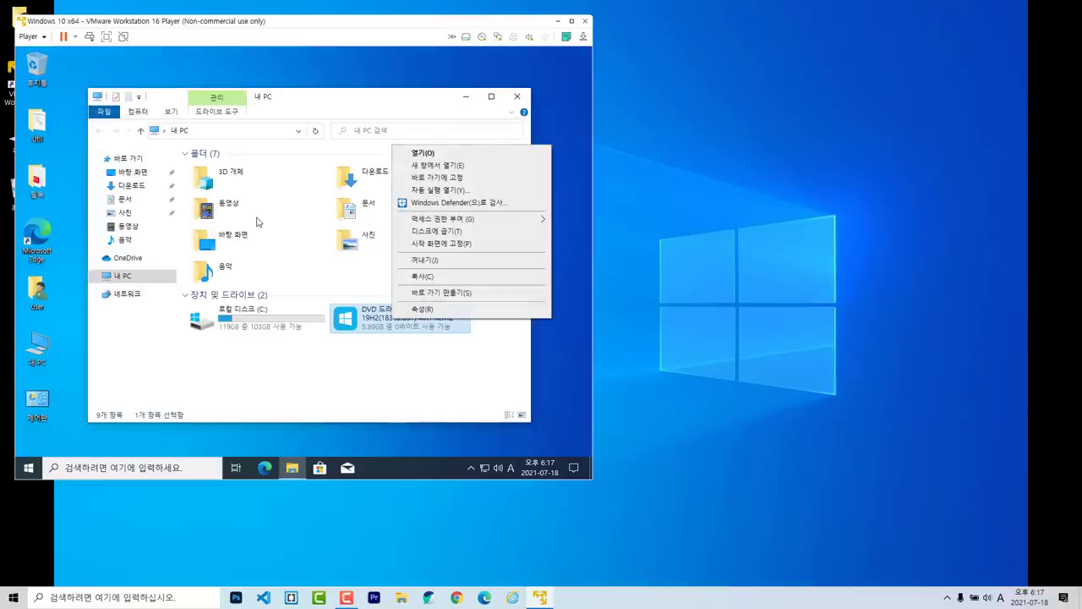
key(Up)
key(Return)
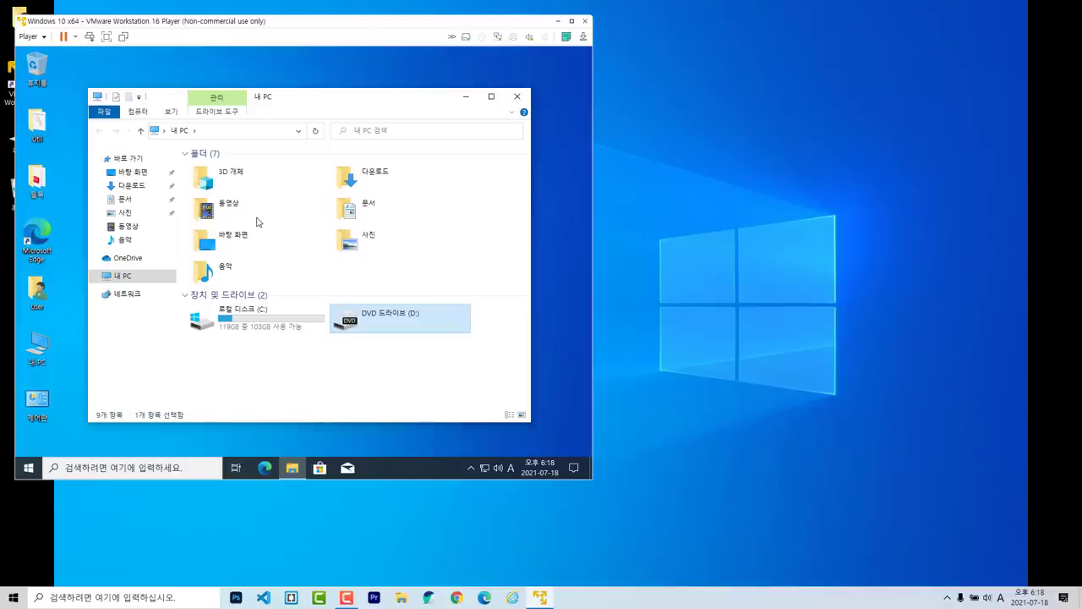
Search for 제어판 in the guest, open it and switch its view to 큰 아이콘.
key(super)
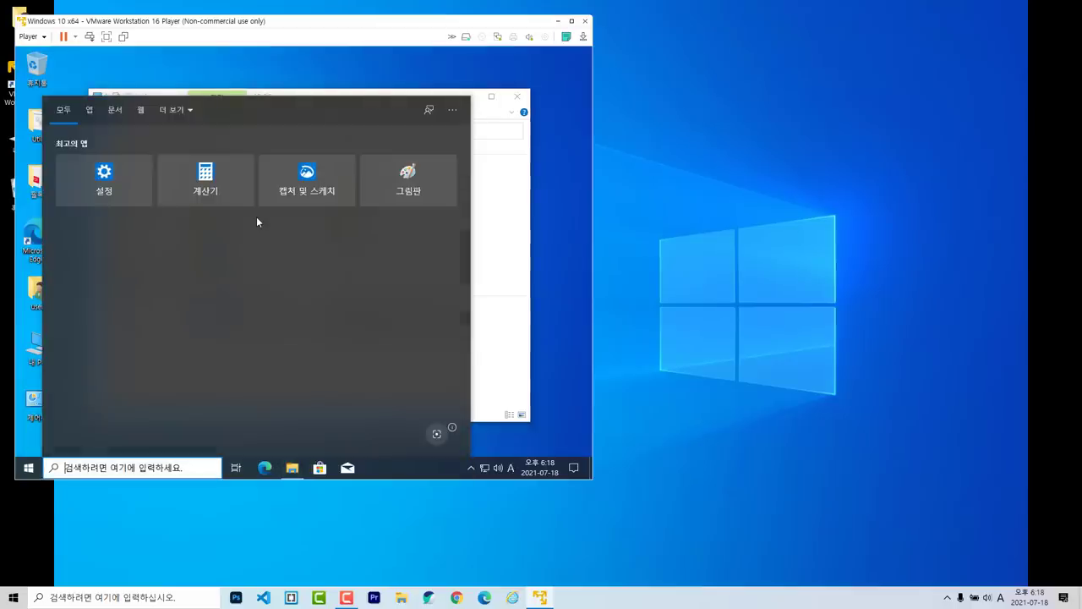
text(ㅈ)
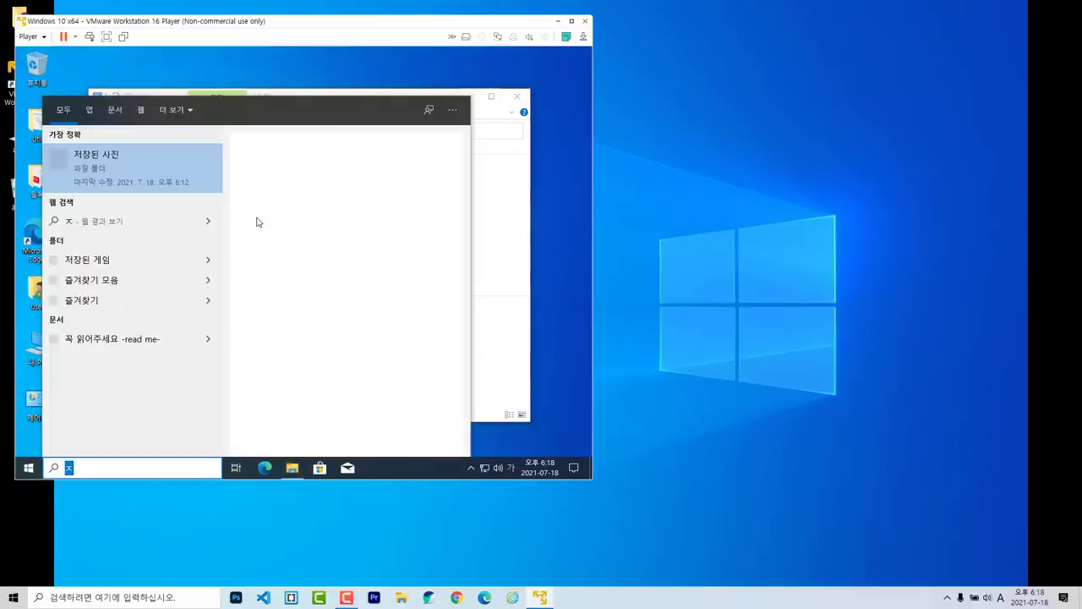
text(ㅔ어판)
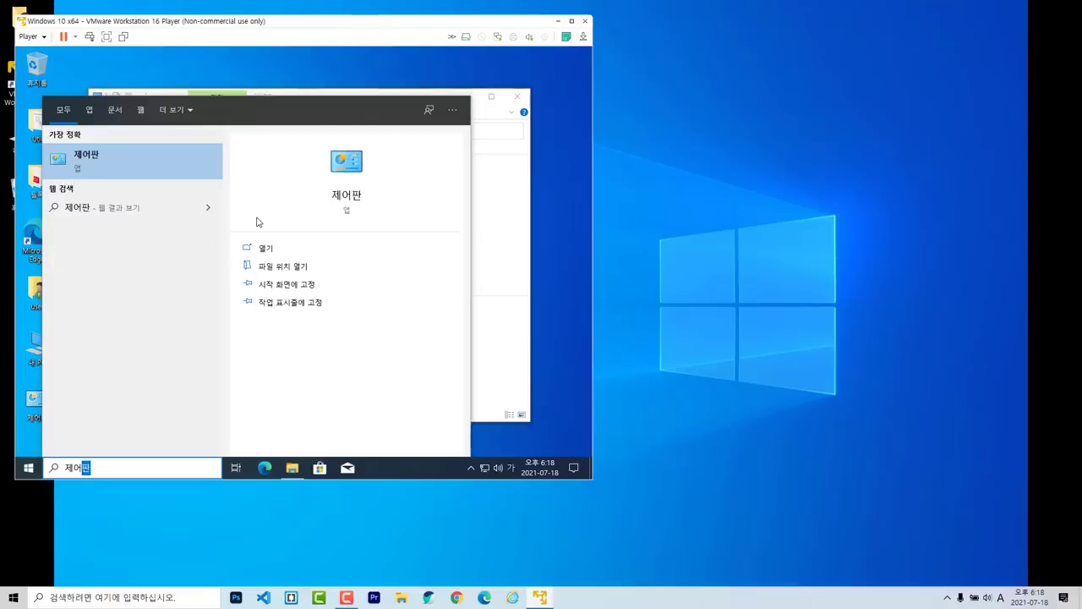
key(Num_Lock)
key(Escape)
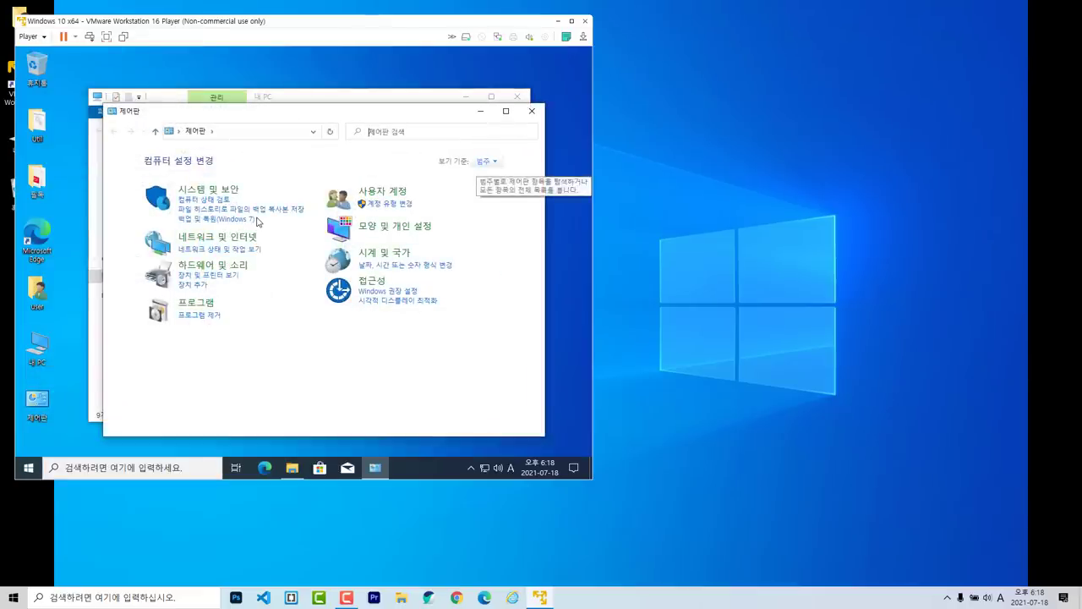
click(486, 160)
click(508, 192)
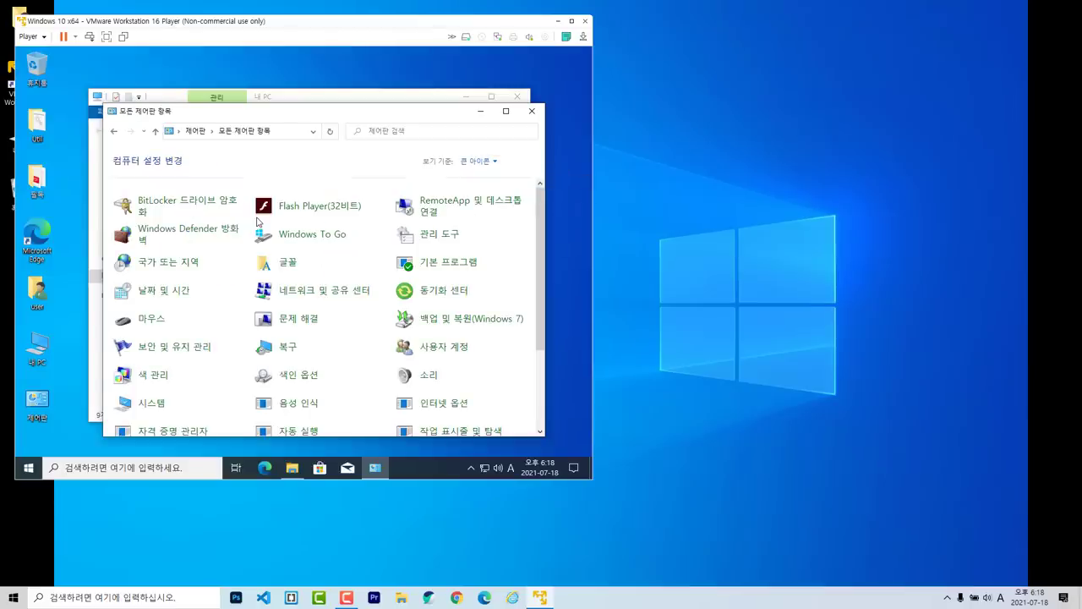
Open 전원 옵션 in a maximized window and set the 고성능 plan's display turn-off time to 해당 없음.
key(super+Up)
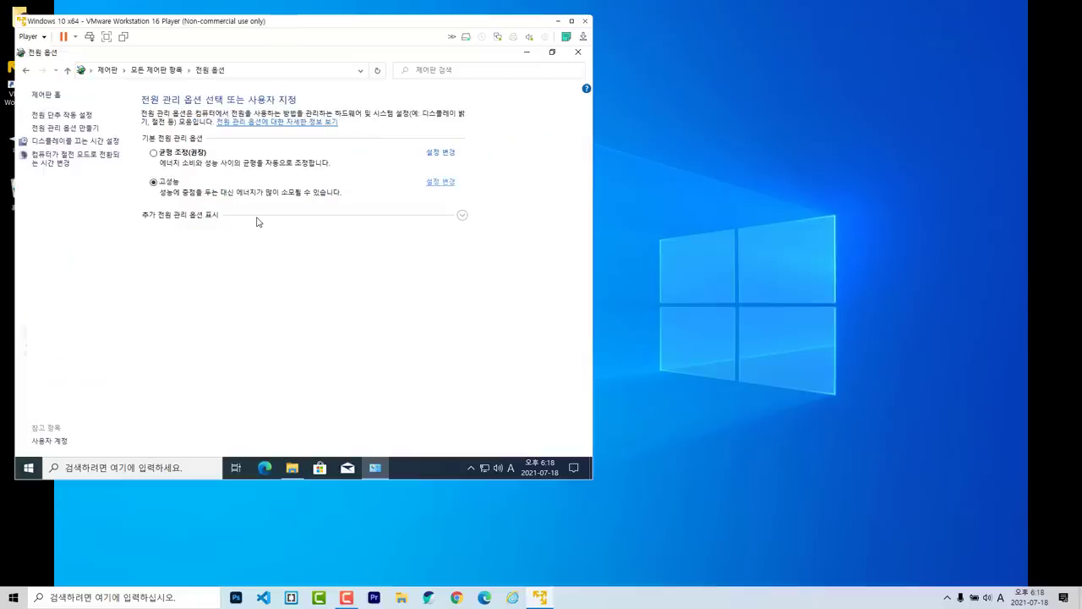
key(Return)
key(alt+Down)
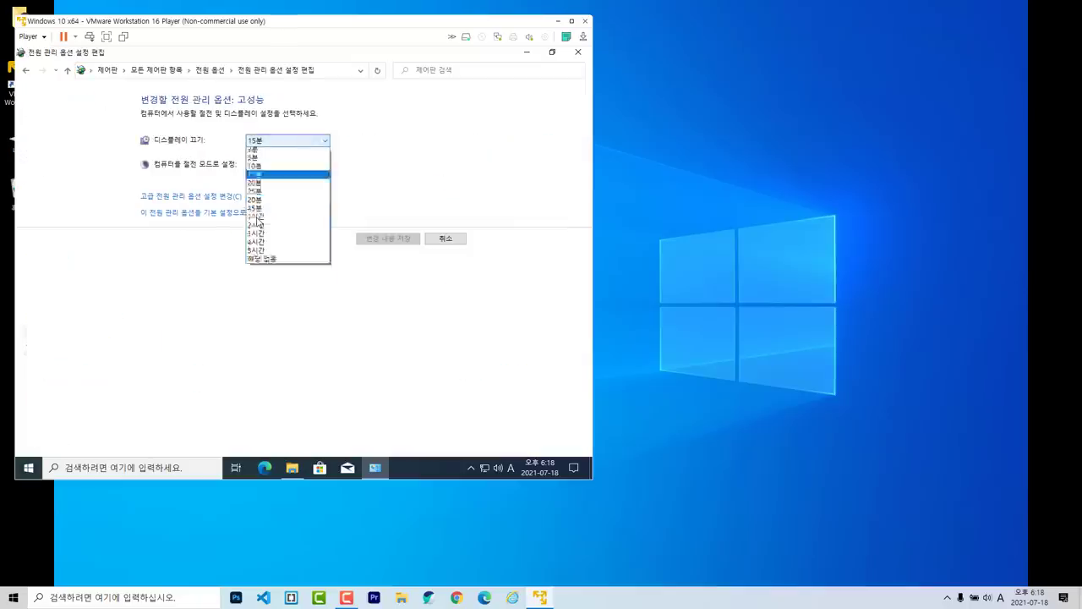
key(Down)
key(Down)
key(Down)
key(Down)
key(Down)
key(Down)
key(Down)
key(Down)
key(Down)
key(Down)
key(Down)
key(Down)
key(Return)
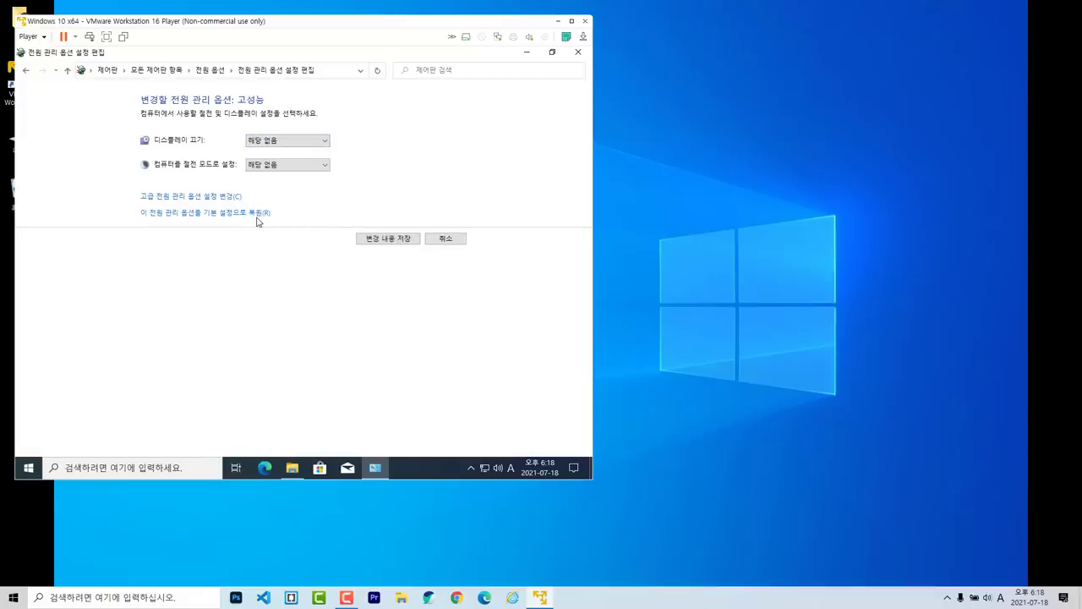
Set the hard disk turn-off time to 0 minutes in the 고성능 plan's advanced settings and confirm.
key(Tab)
key(Return)
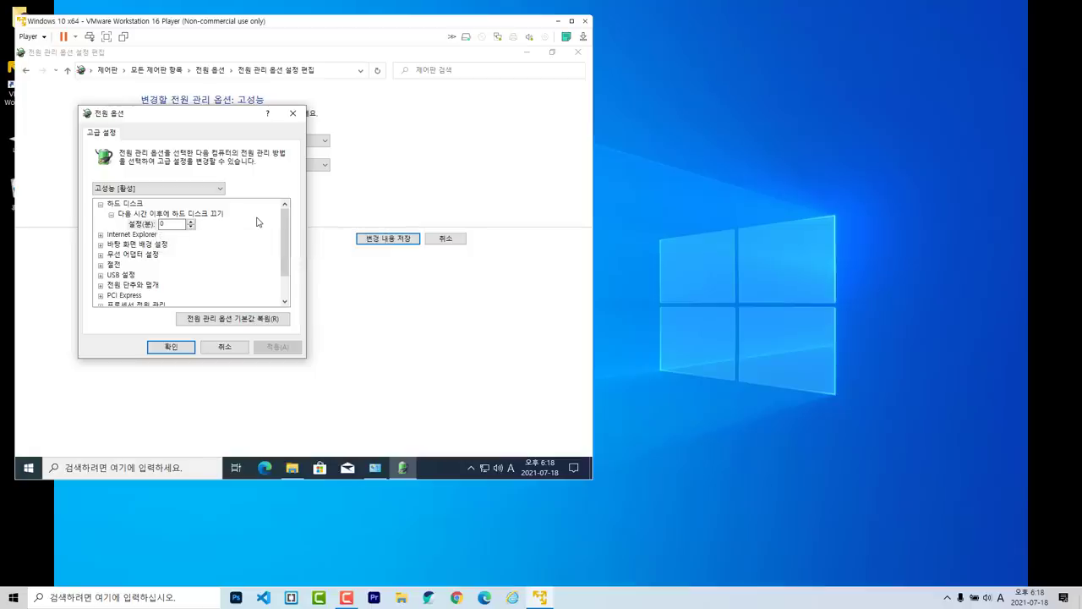
text(0)
key(Return)
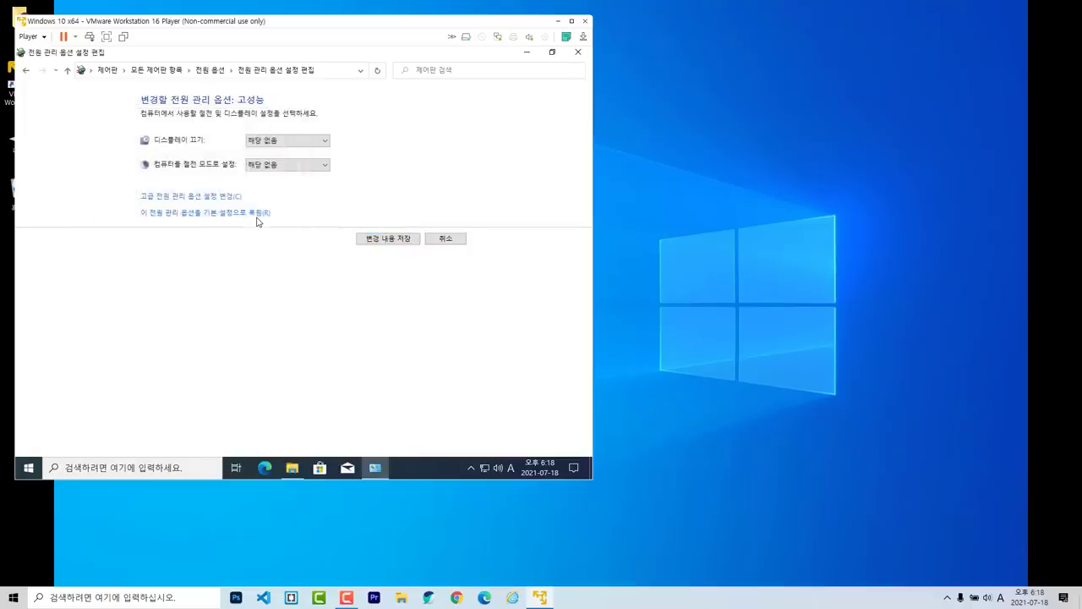
Save the 고성능 plan's changes and open 사용자 계정 from the list of all control panel items.
key(Return)
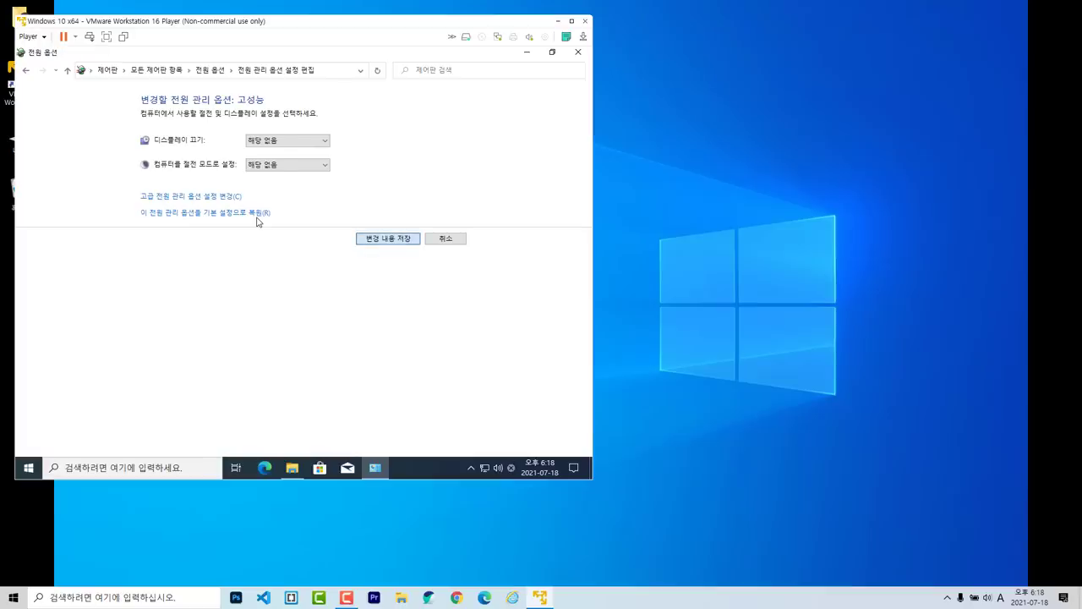
key(alt+Left)
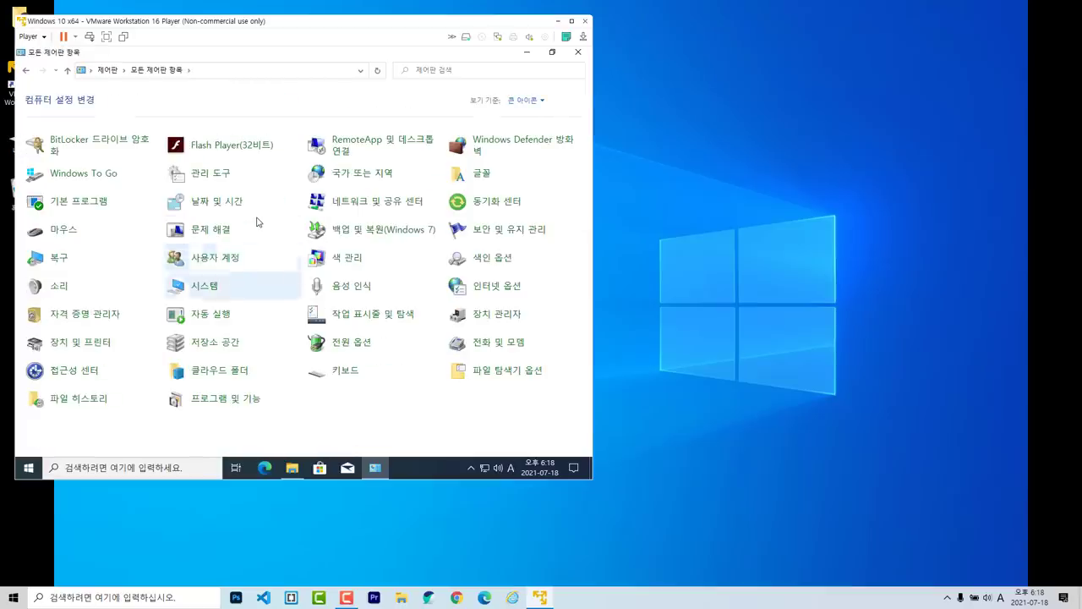
key(Return)
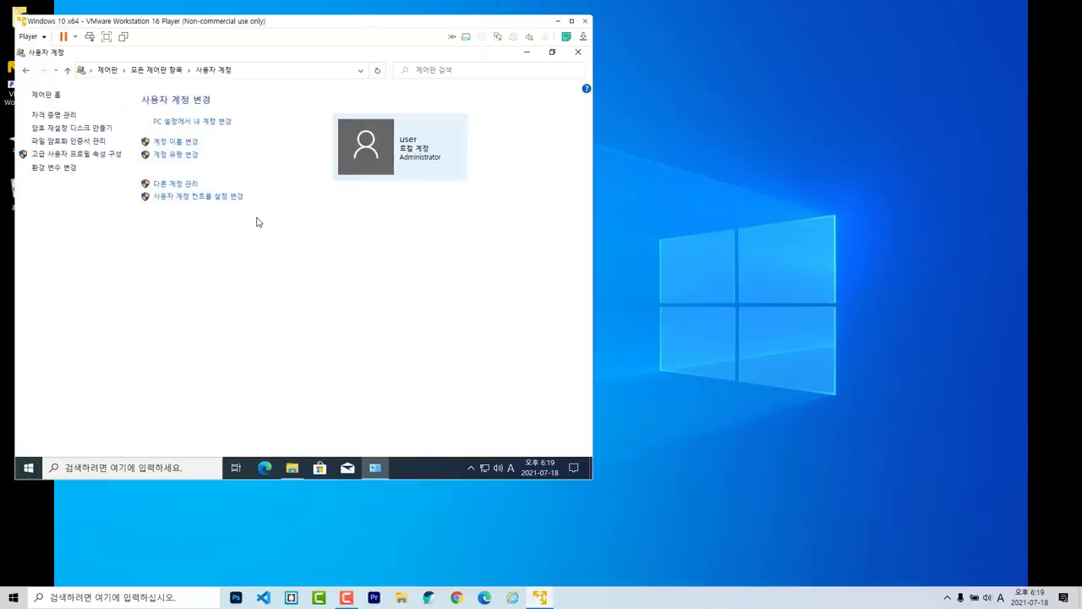
Lower the User Account Control notification level to 알리지 않음 and approve the change.
key(Tab)
key(Return)
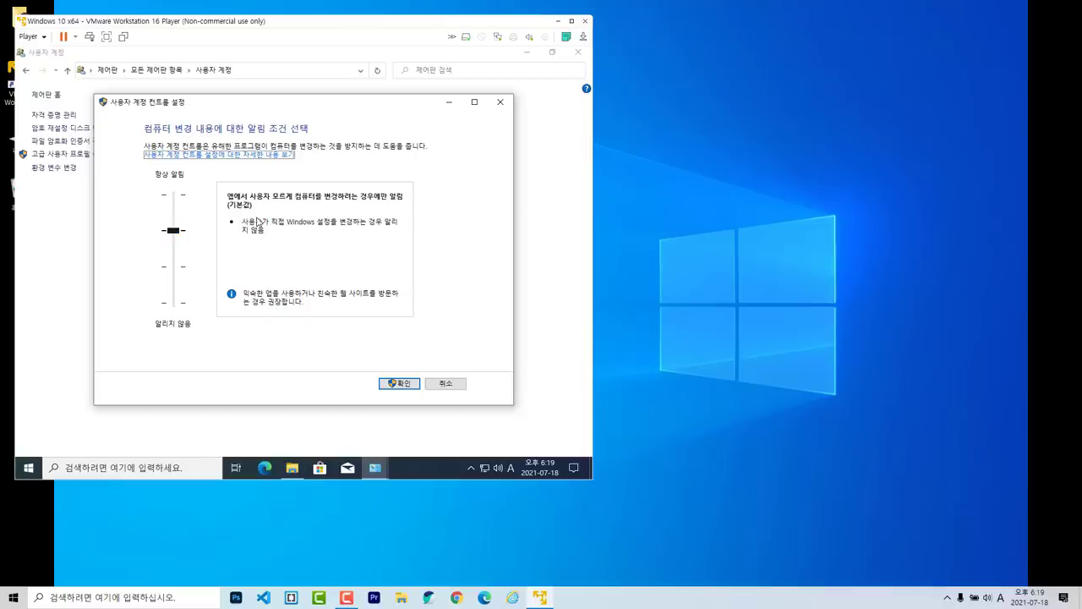
key(Down)
key(Down)
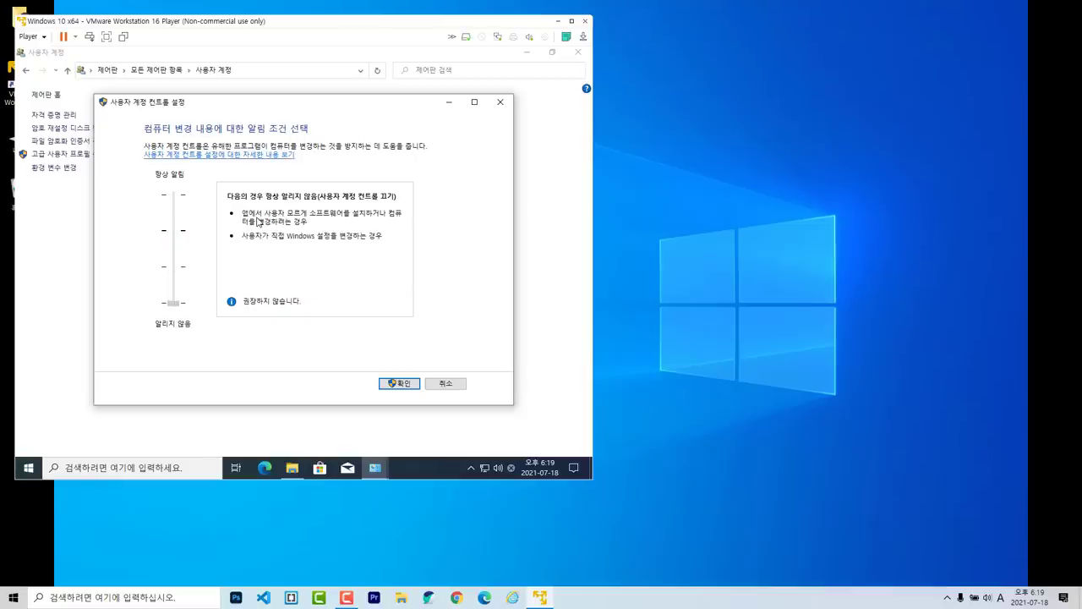
key(Return)
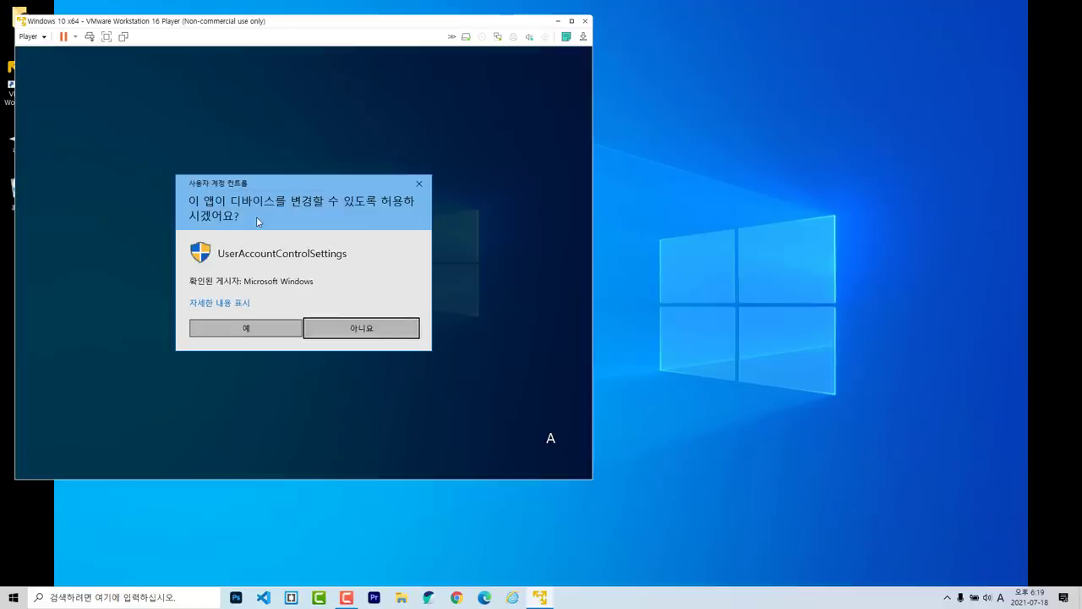
key(alt+y)
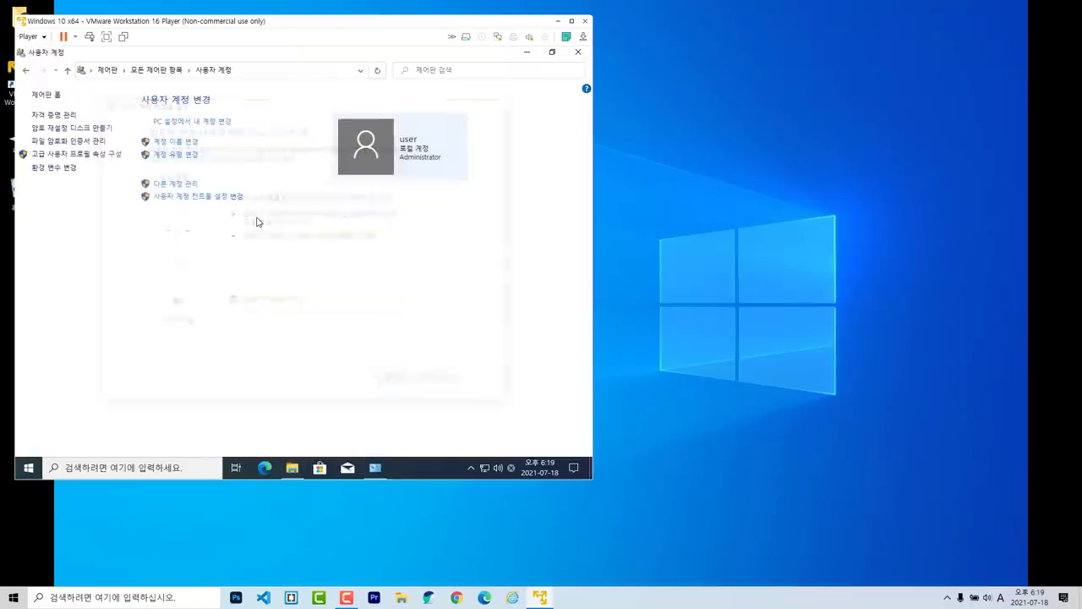
Close the 사용자 계정 window and the 내 PC window.
key(Num_Lock)
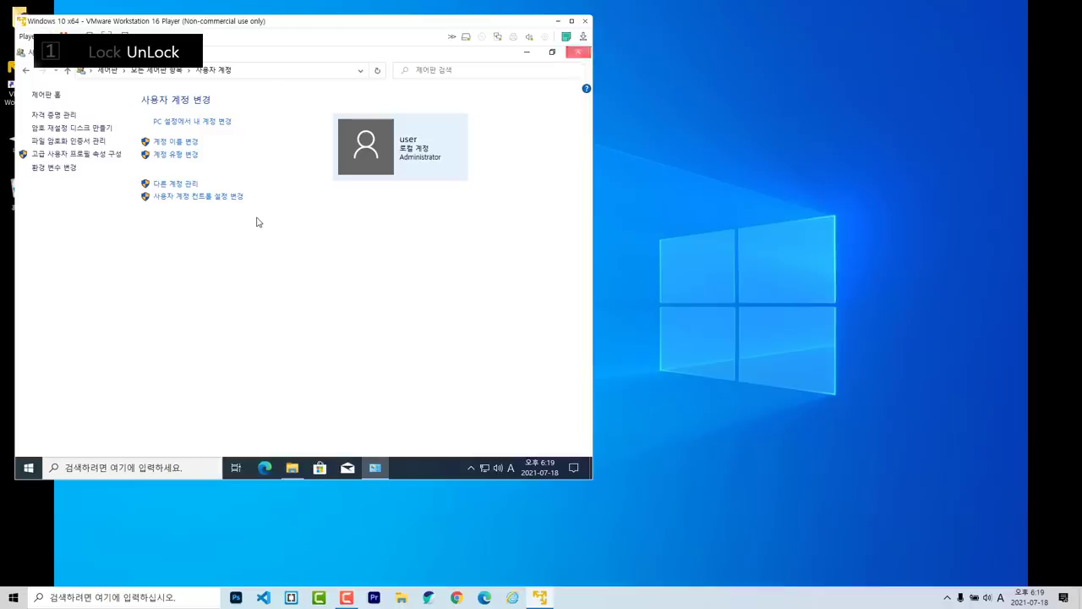
key(alt+F4)
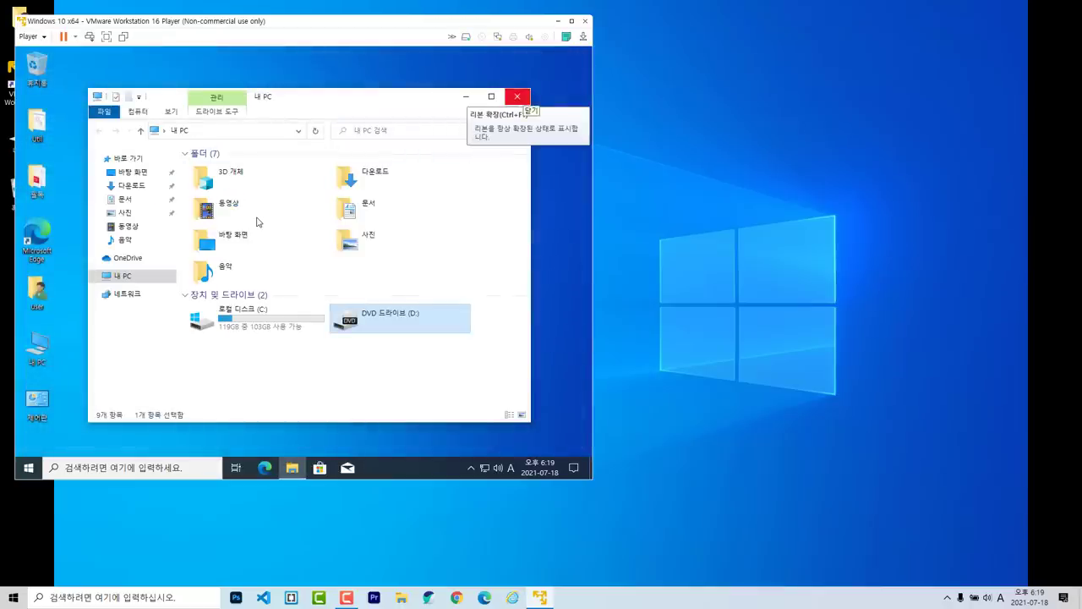
key(alt+F4)
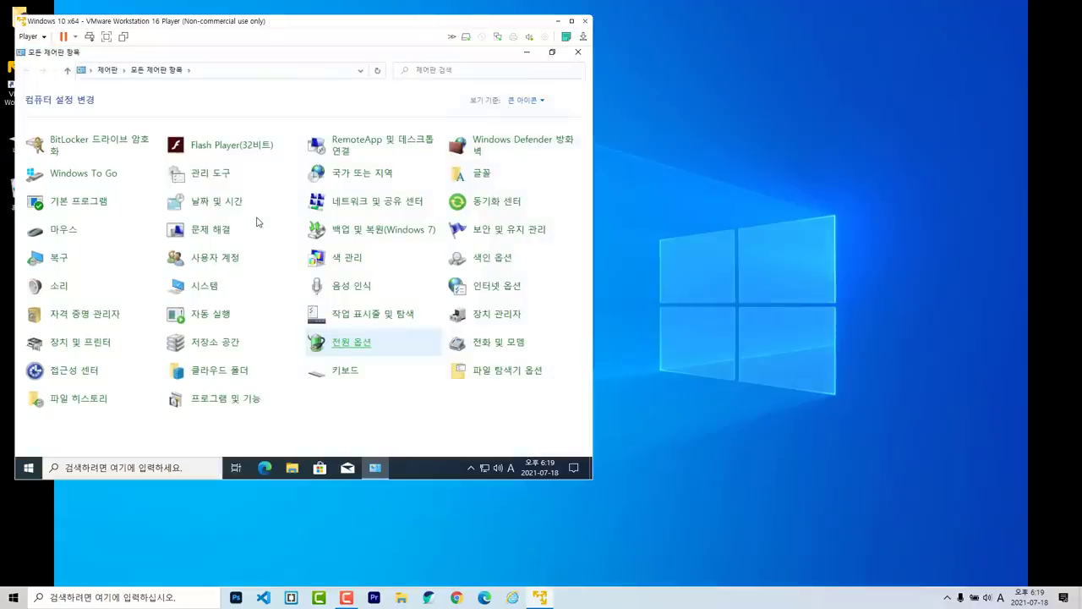
Look through the settings pages of Flash Player(32비트) from 제어판 and close its settings manager.
key(Return)
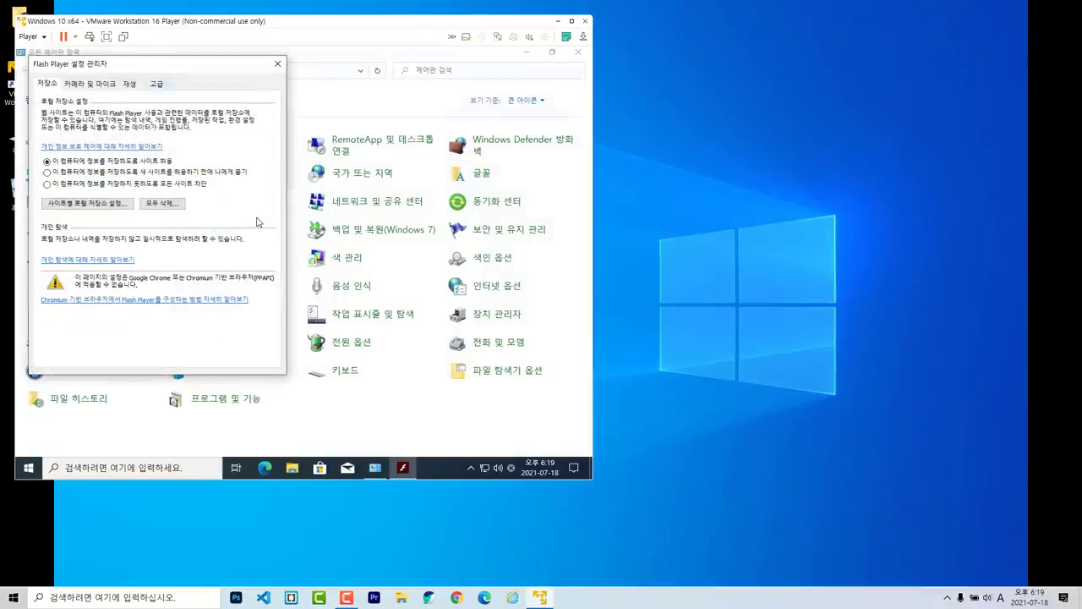
key(ctrl+shift+Tab)
key(ctrl+shift+Tab)
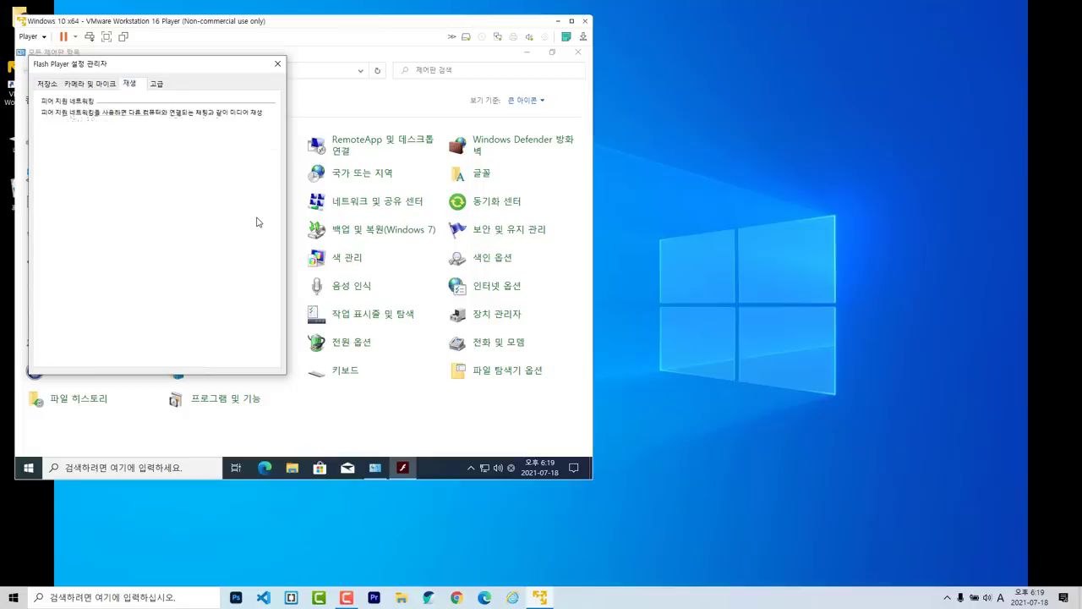
key(ctrl+shift+Tab)
key(ctrl+shift+Tab)
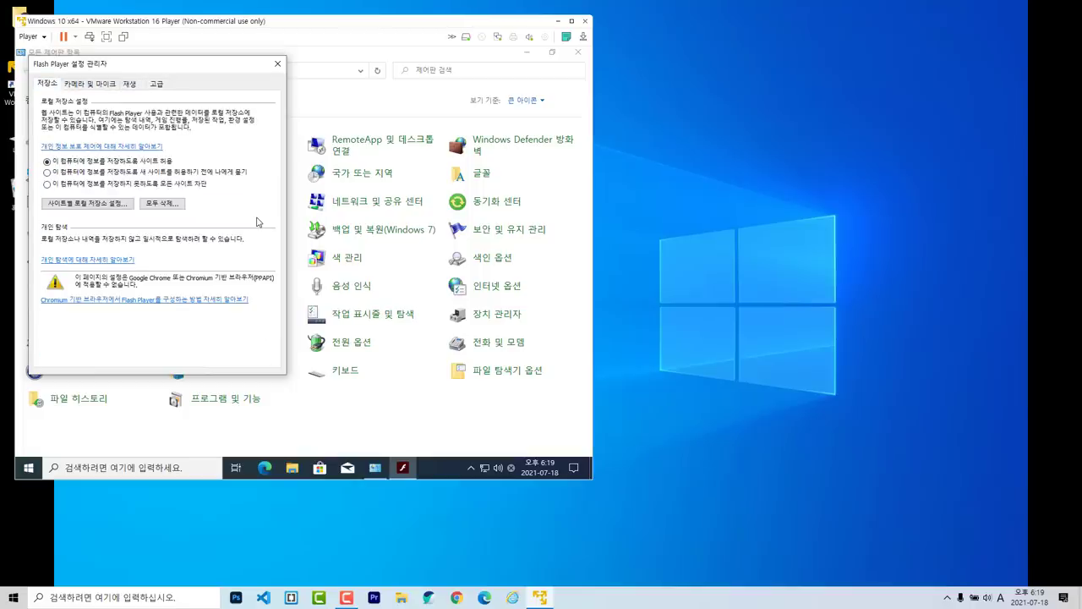
key(alt+F4)
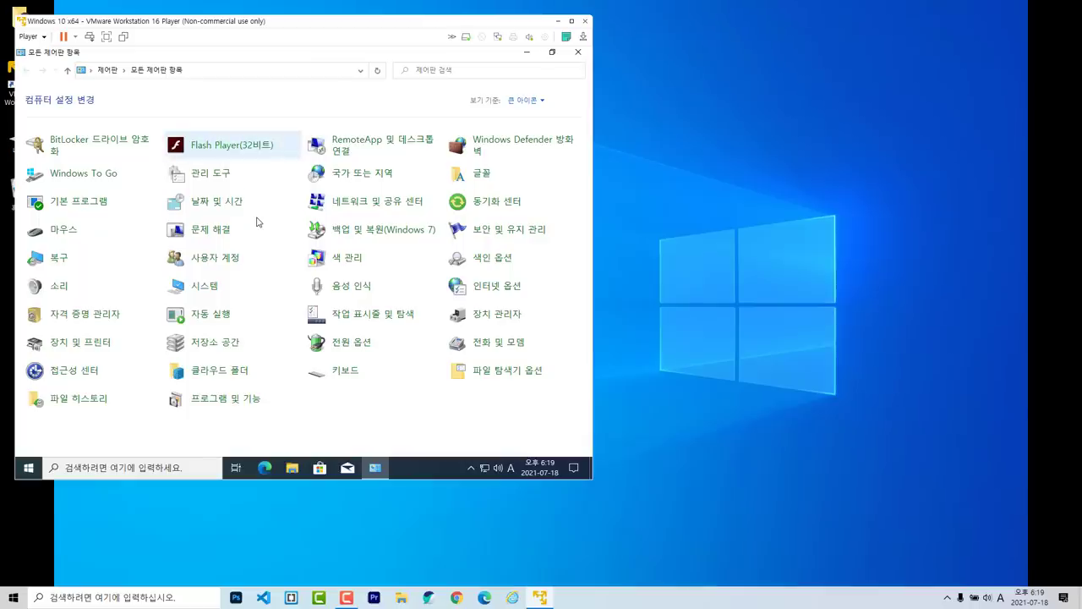
Show the installed updates from 프로그램 및 기능 and select Security Update for Adobe Flash Player.
key(End)
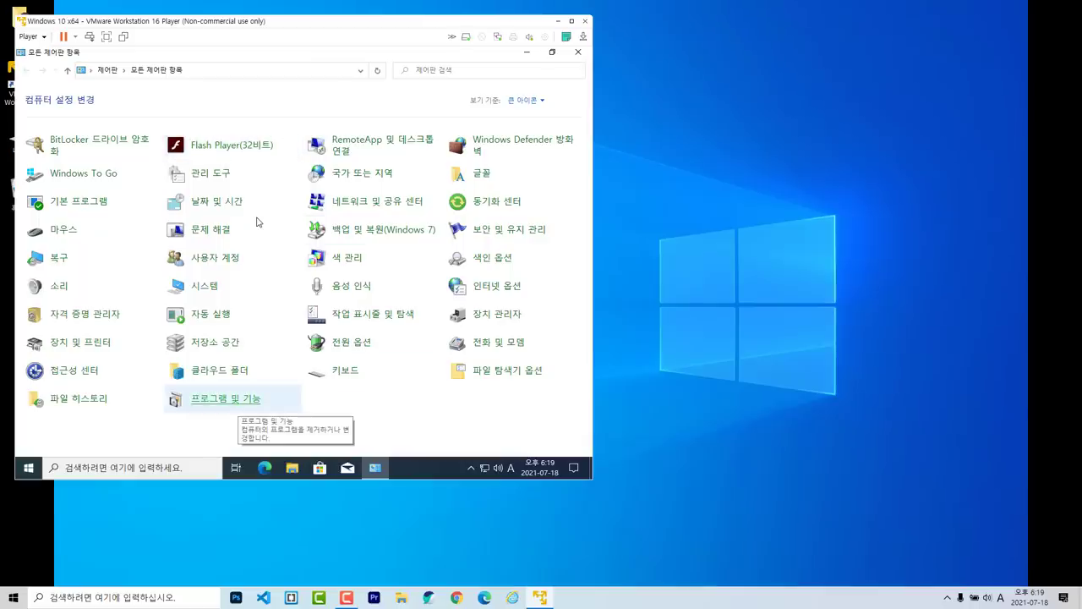
key(Return)
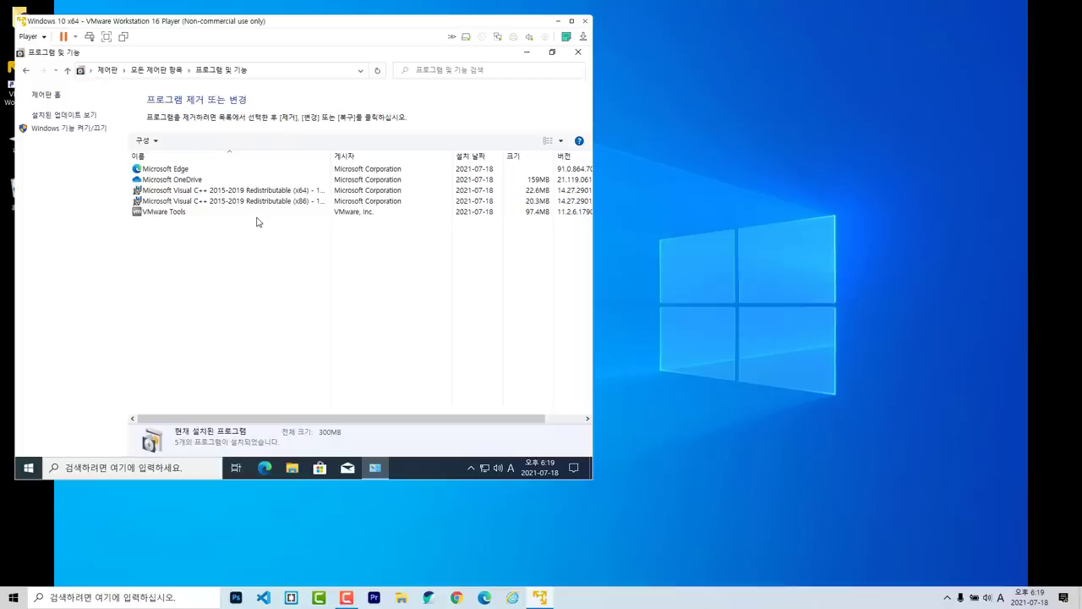
key(Tab)
key(Return)
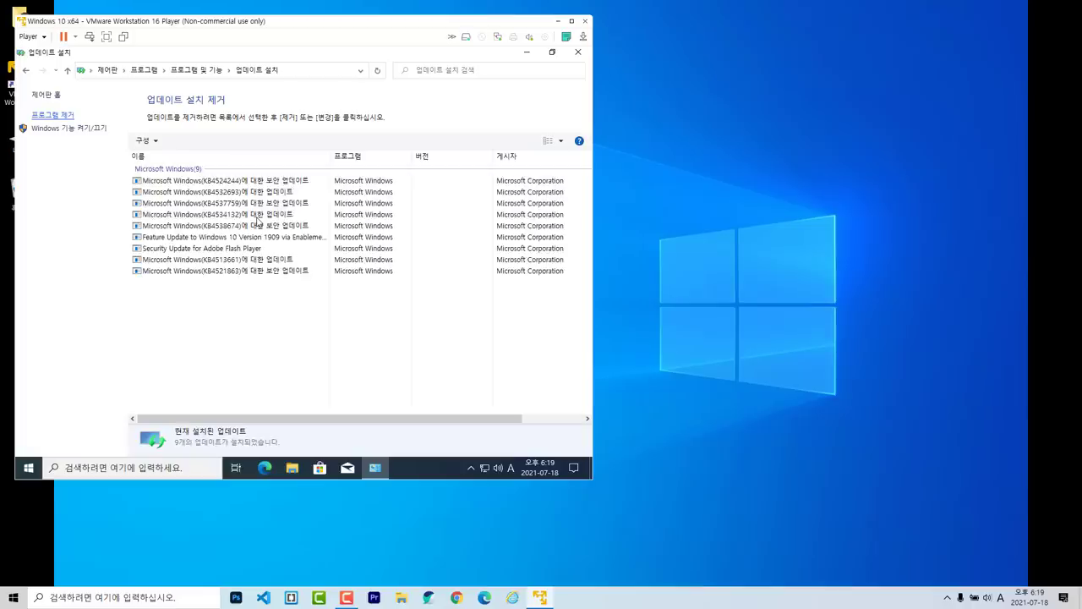
key(Tab)
key(s)
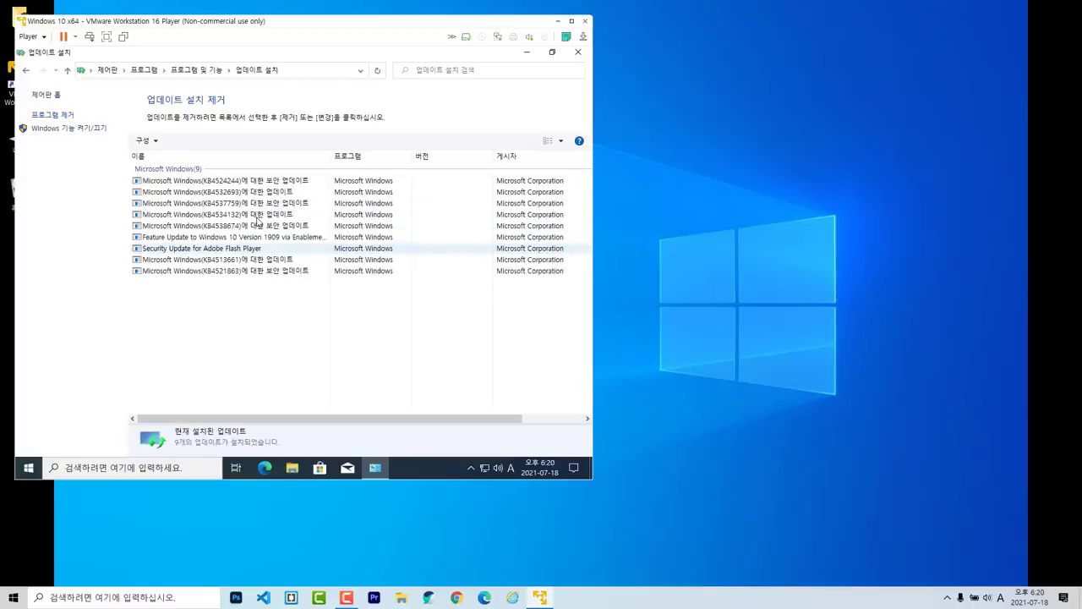
key(space)
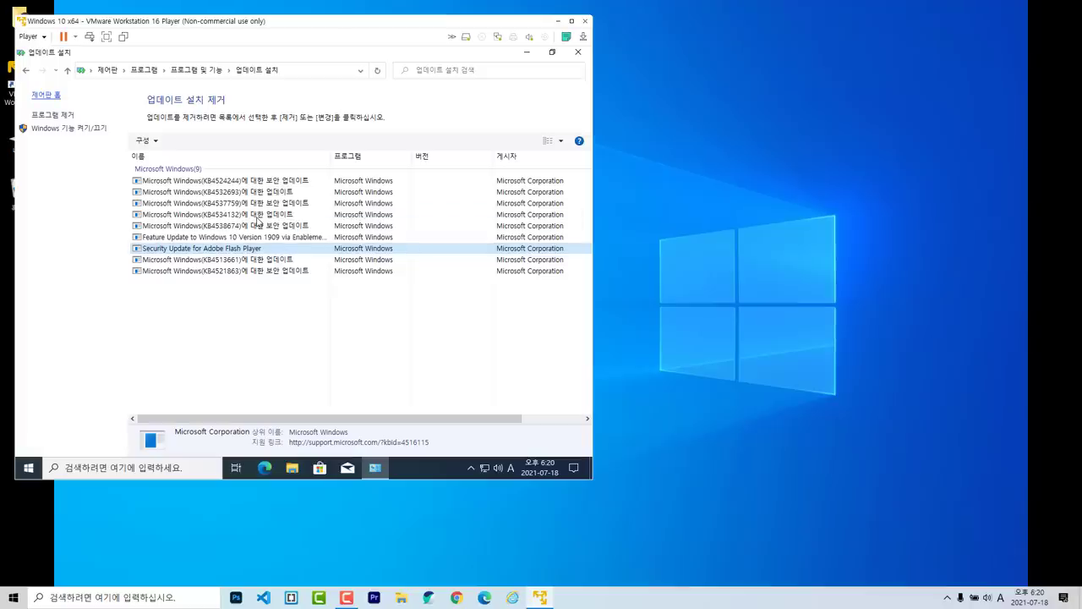
Return to the 제어판 home from the installed updates and close the window.
key(Return)
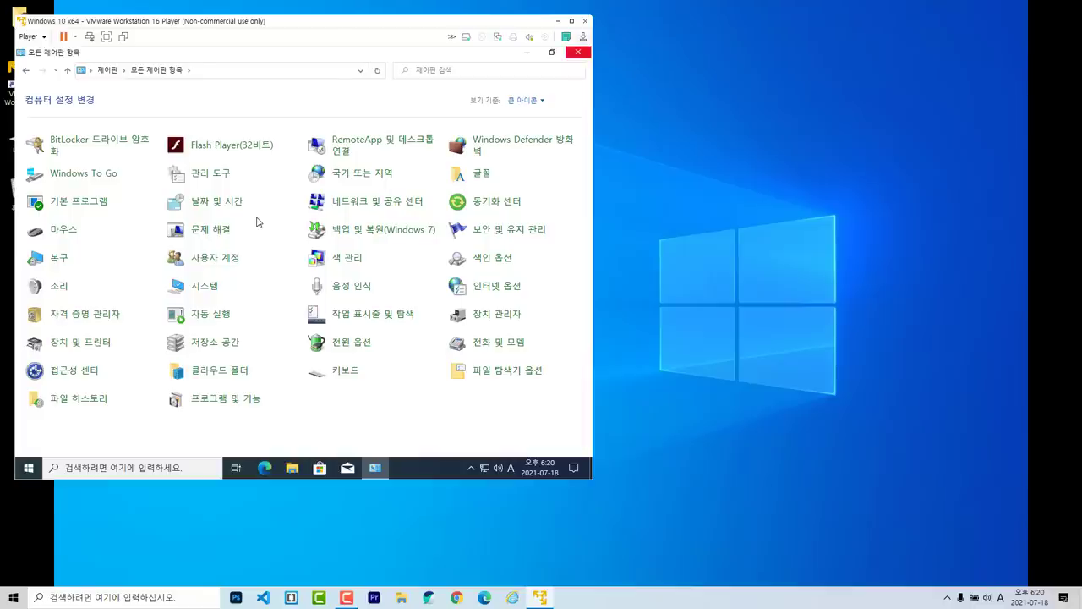
key(Num_Lock)
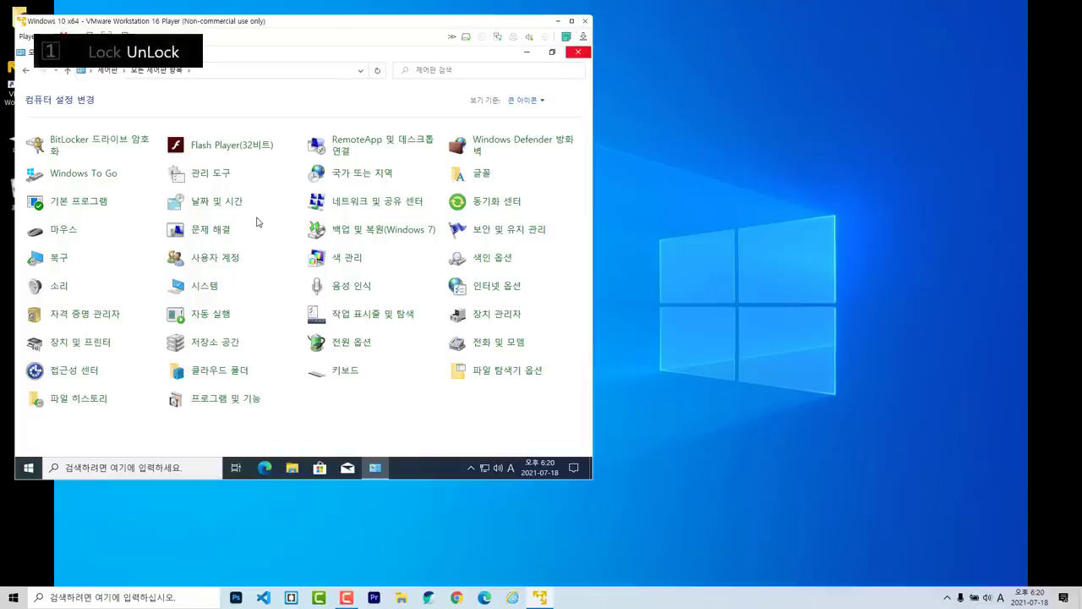
key(alt+F4)
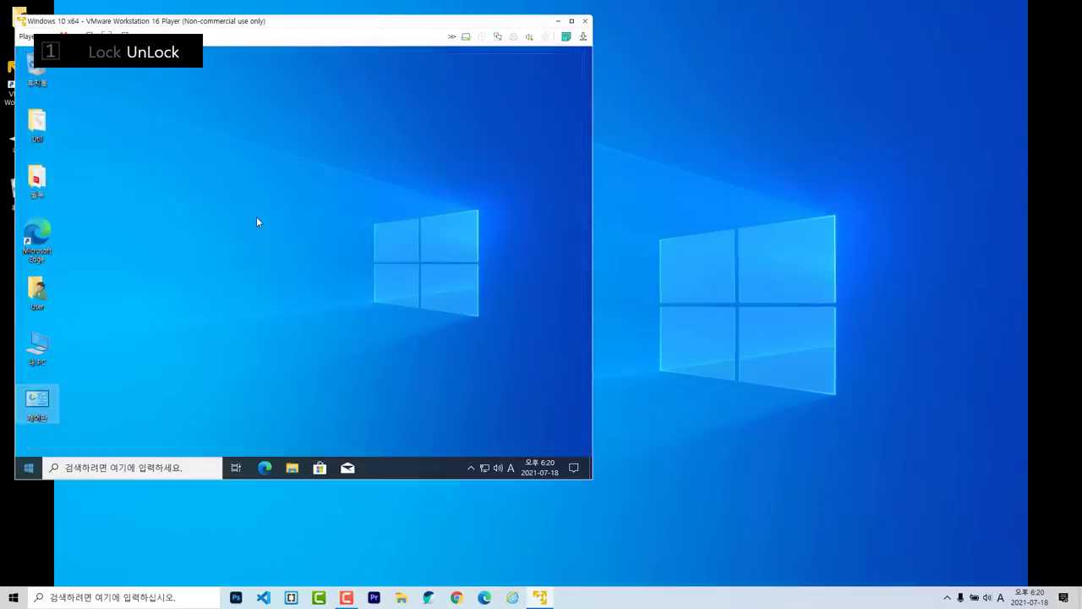
Open 업데이트 및 보안 in the guest's 설정 and maximize the window.
key(super)
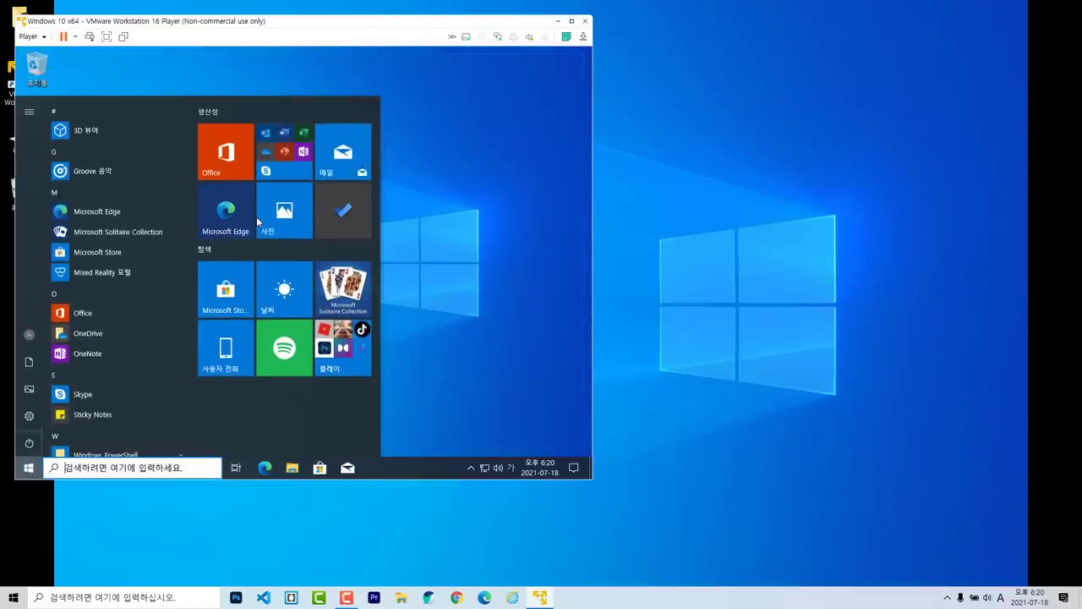
key(Return)
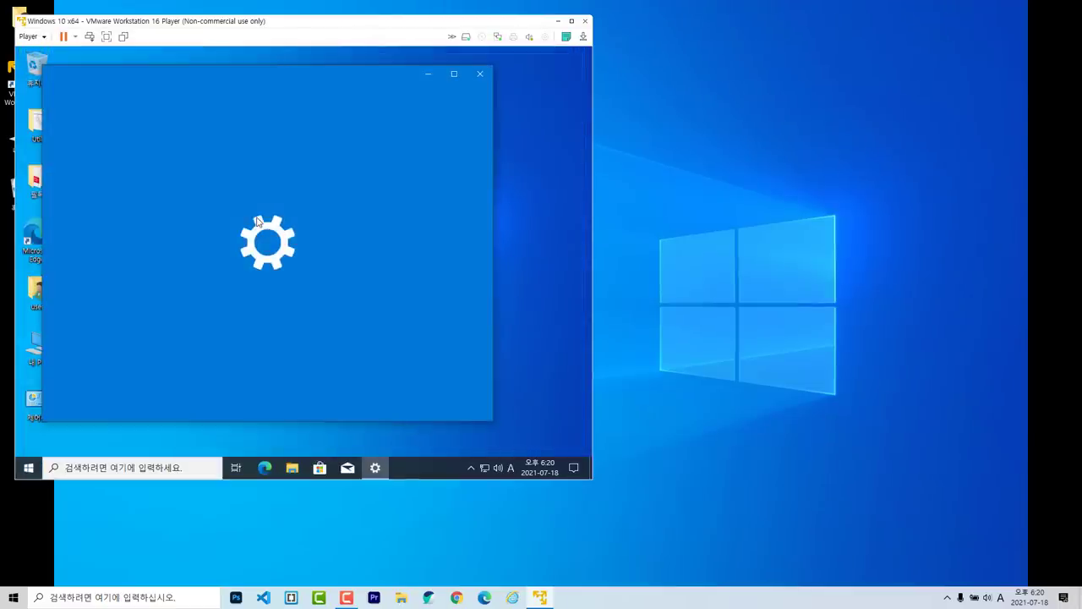
scroll(258, 221, down, 3)
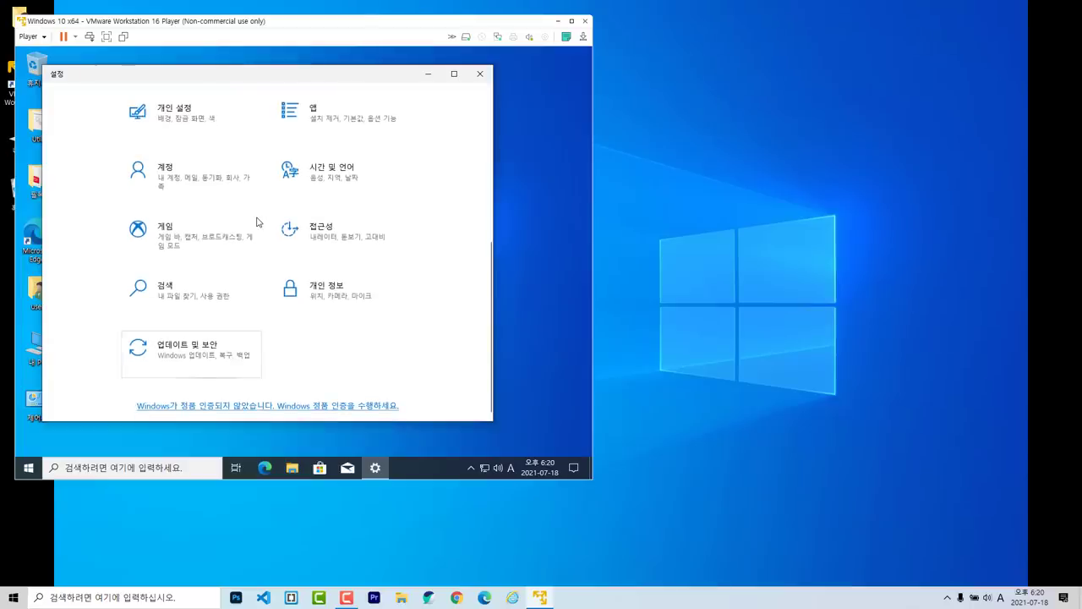
key(Return)
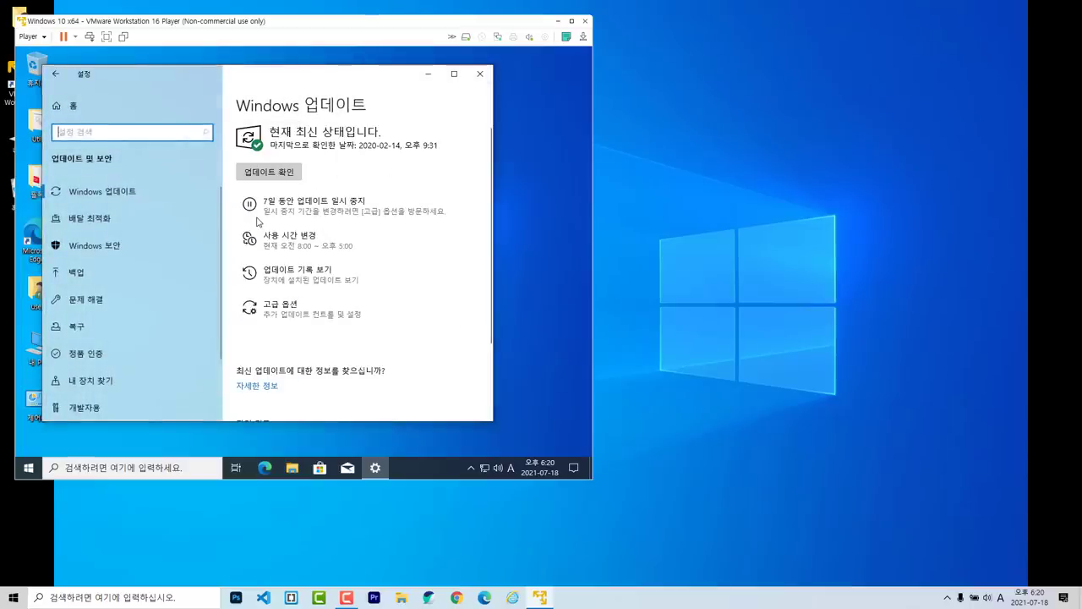
key(super+Up)
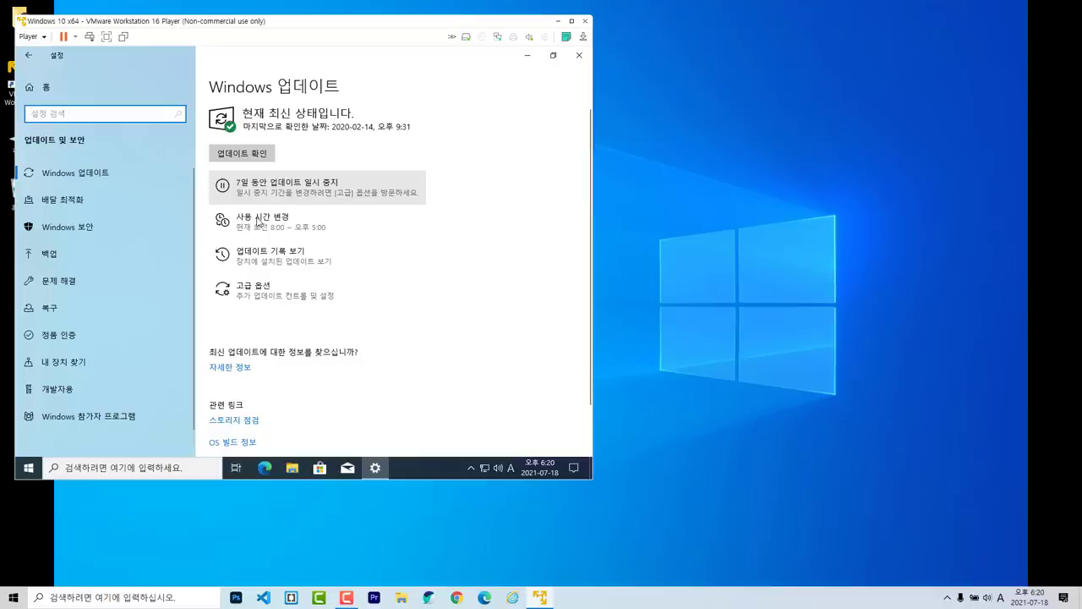
Pause Windows updates repeatedly in 7-day increments up to the maximum, until 2021-08-23.
key(Return)
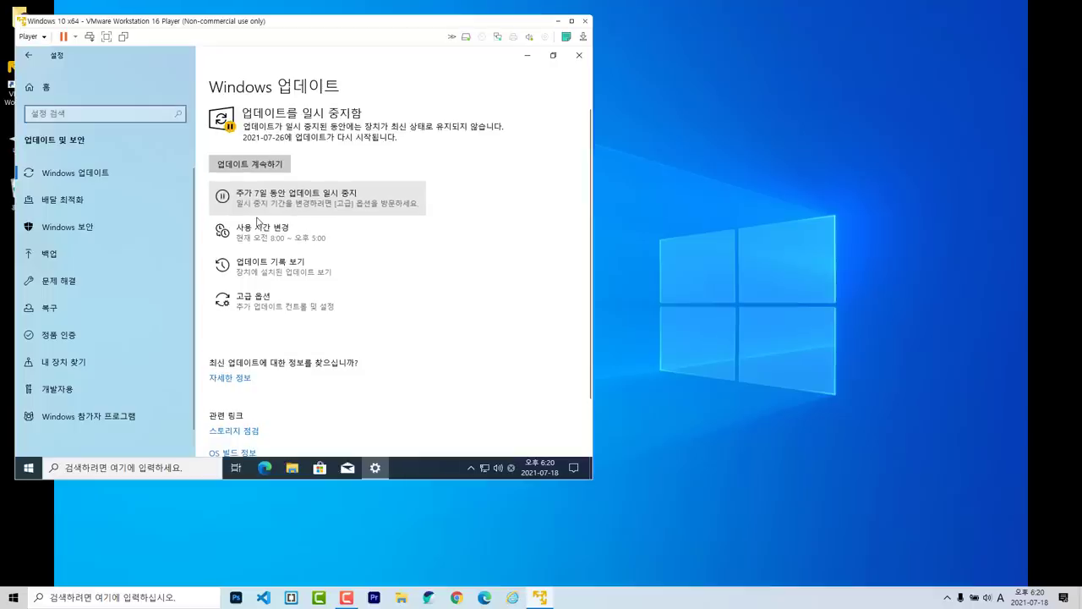
key(Return)
key(Return)
key(Return)
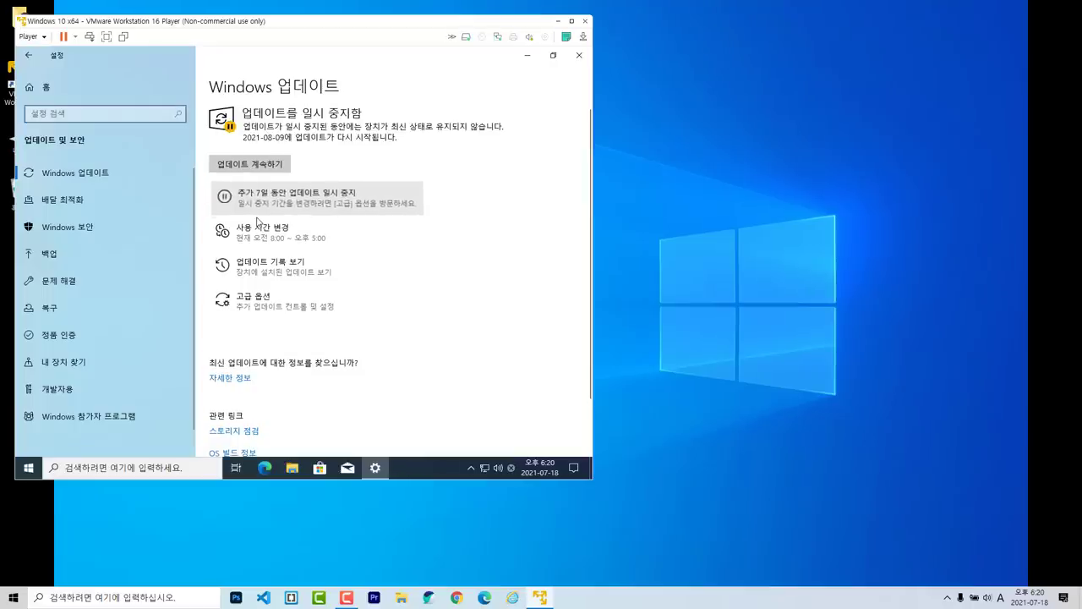
key(Return)
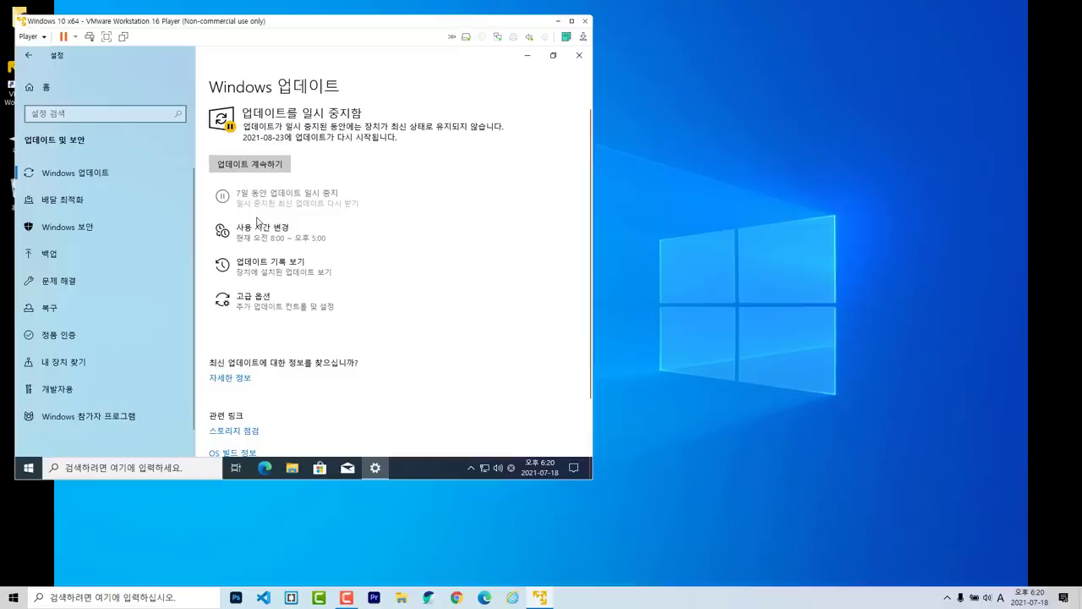
Go to 고급 옵션 of Windows 업데이트.
key(Tab)
key(Tab)
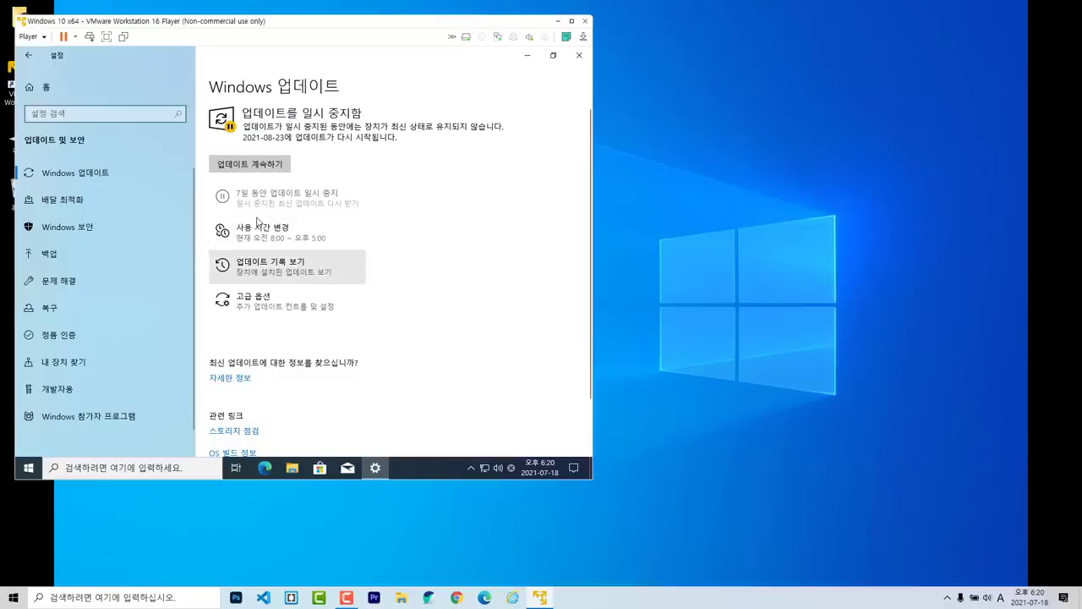
key(Tab)
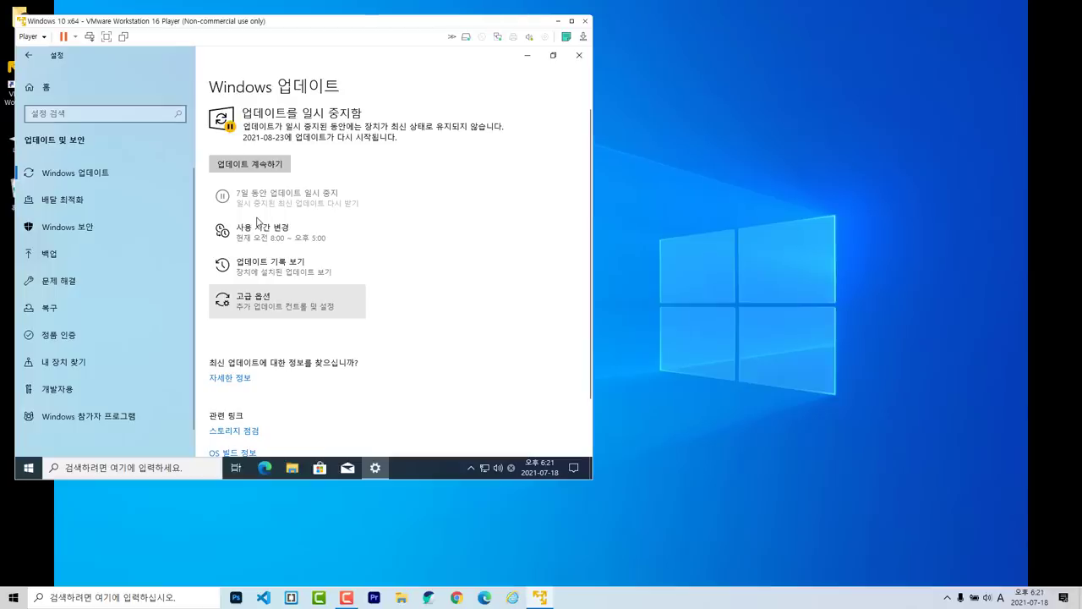
In the Windows Update advanced options, set the feature update deferral to 365 days.
key(Return)
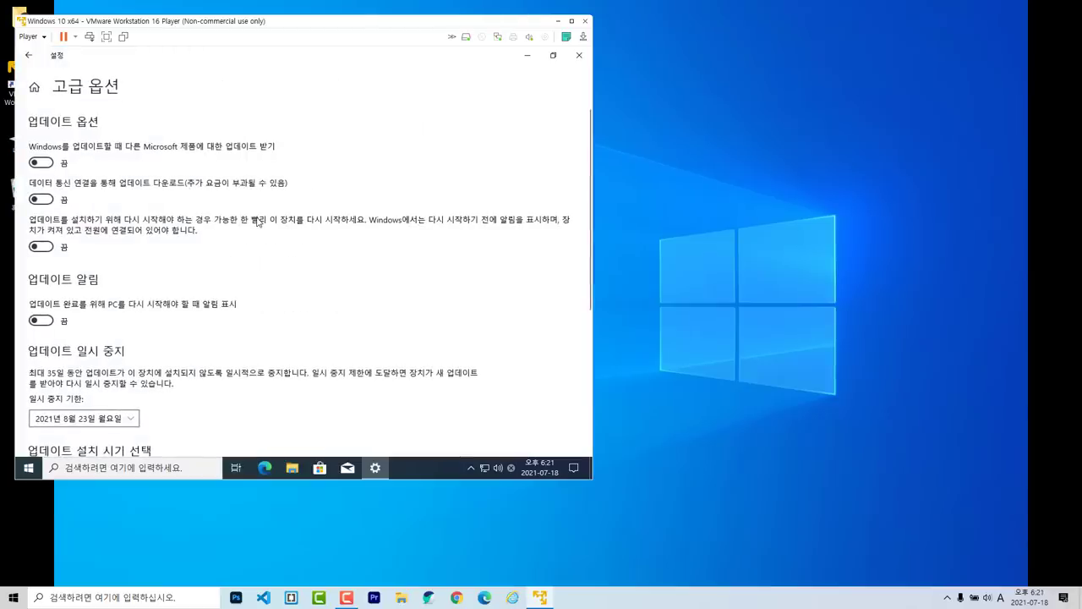
scroll(258, 221, down, 3)
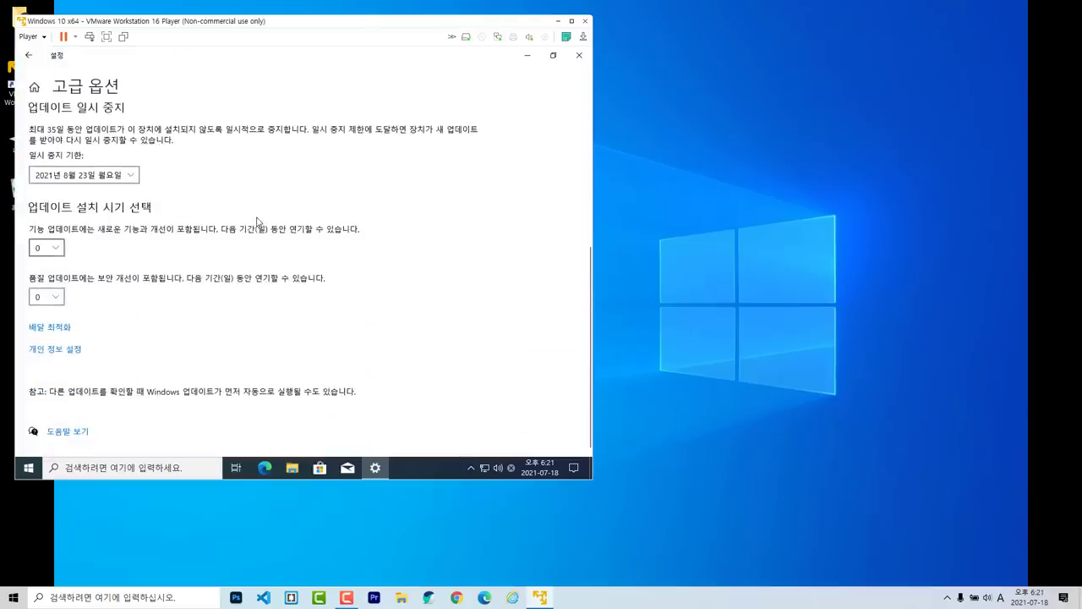
key(space)
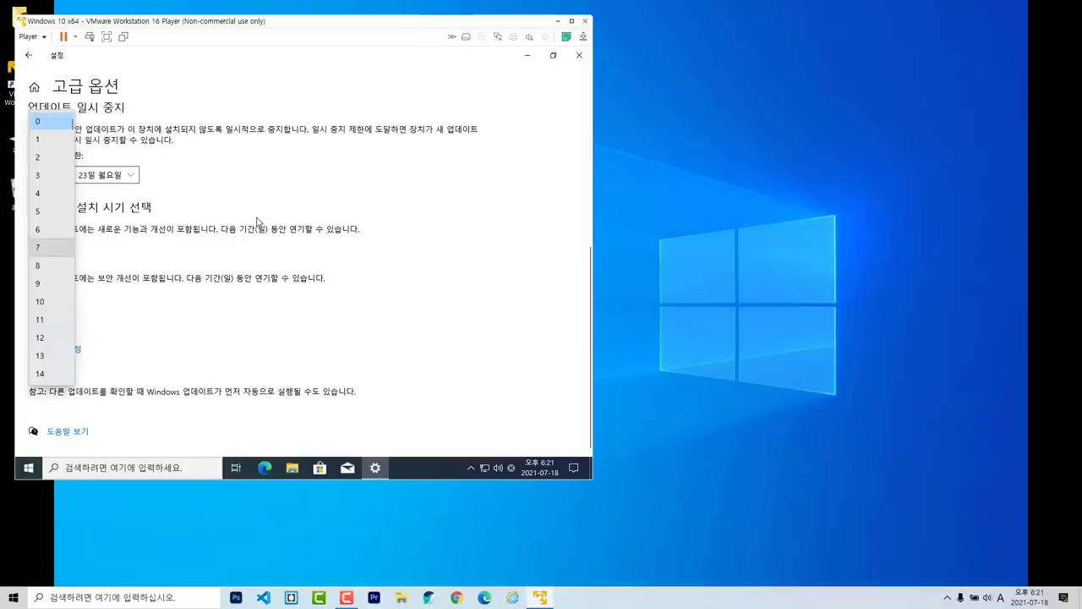
key(Down)
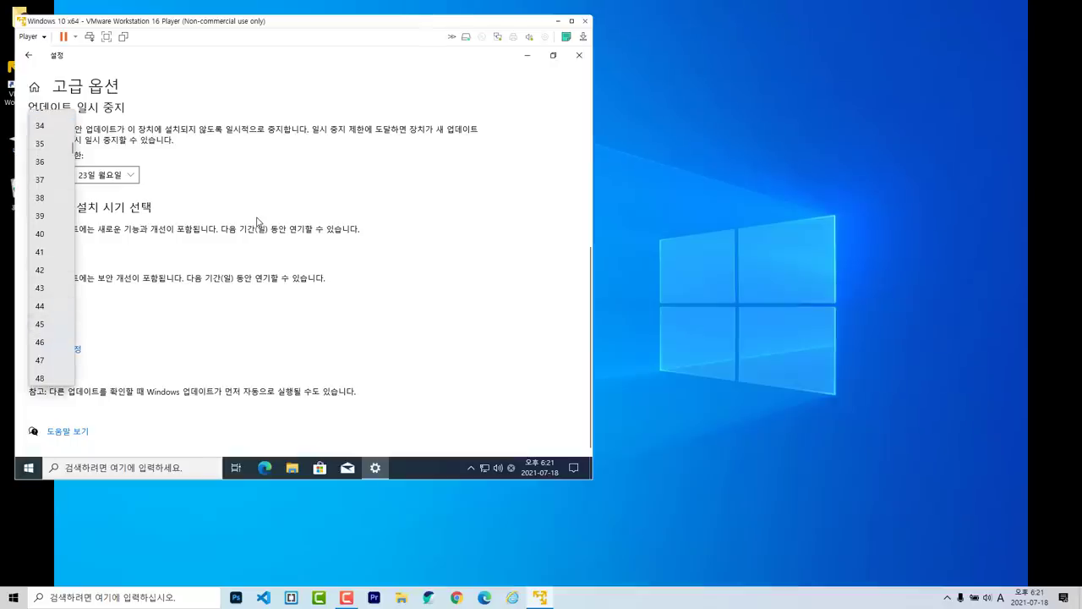
drag(71, 148, 69, 333)
key(End)
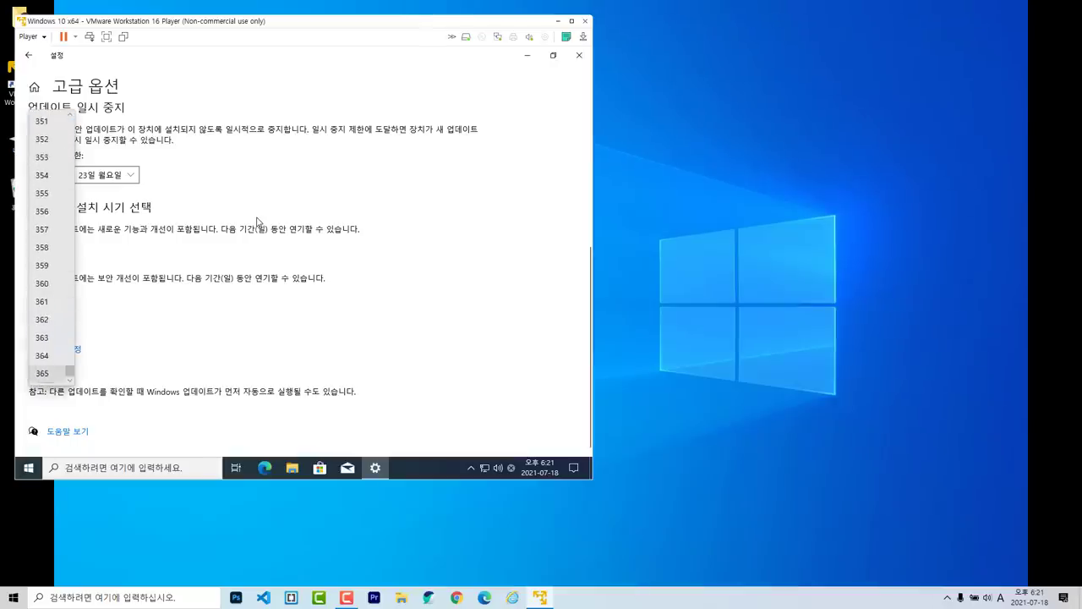
key(Return)
Set the quality update deferral to 30 days and close the Settings window.
key(Tab)
key(space)
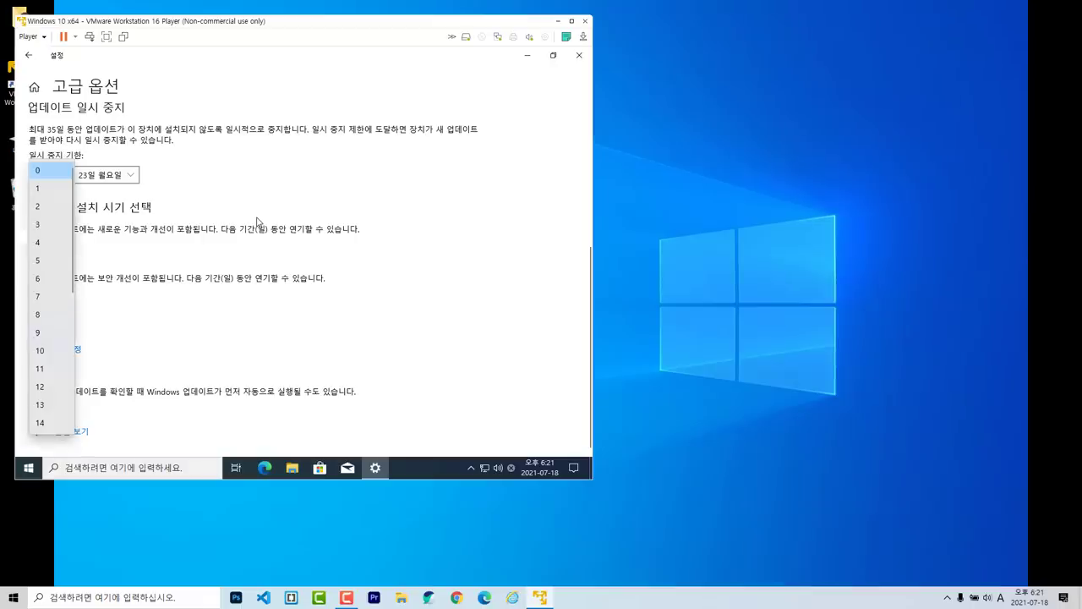
scroll(257, 221, down, 5)
key(End)
key(Return)
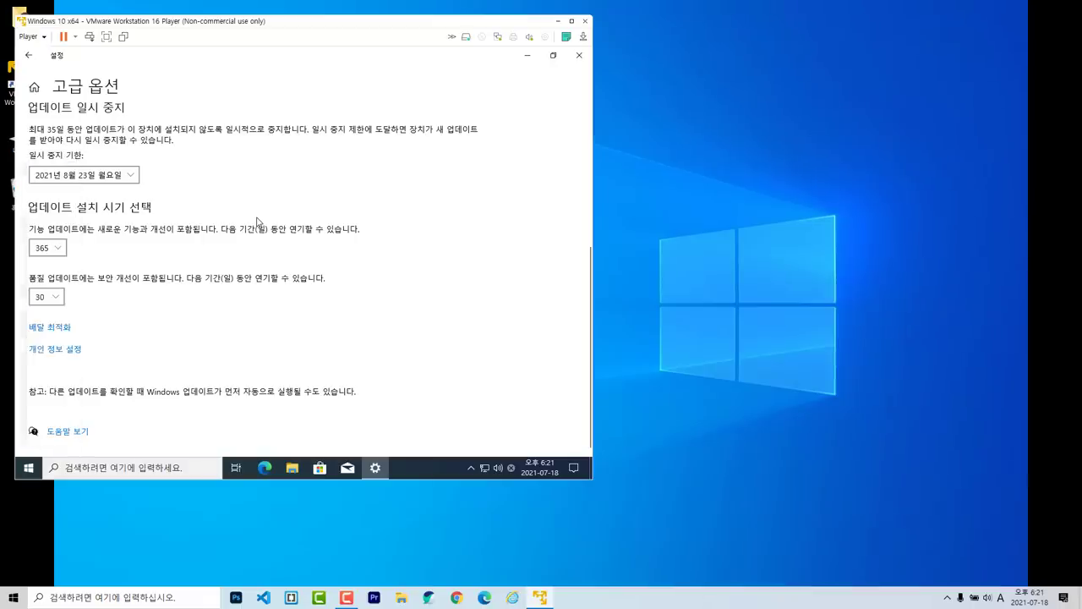
scroll(256, 221, up, 3)
scroll(257, 221, up, 3)
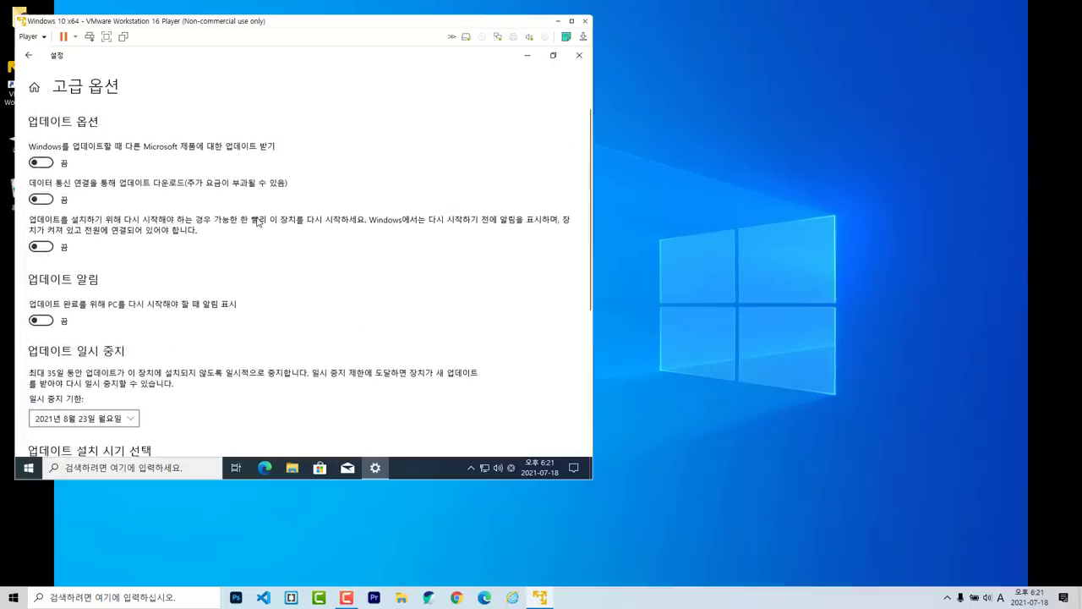
key(alt+F4)
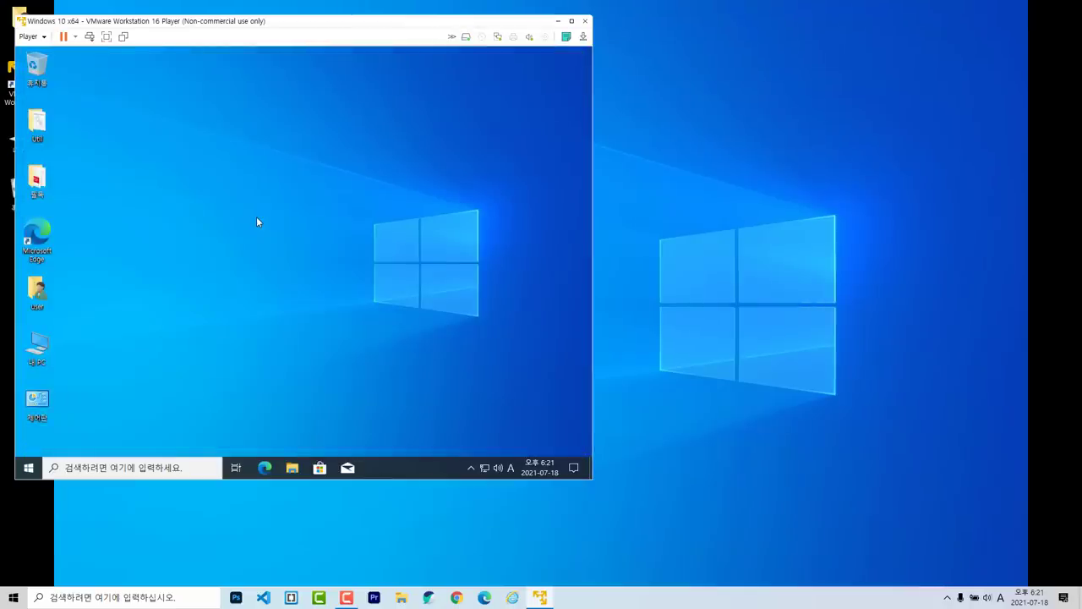
Open Computer Management (관리) for the 내 PC desktop item in the virtual machine.
key(Up)
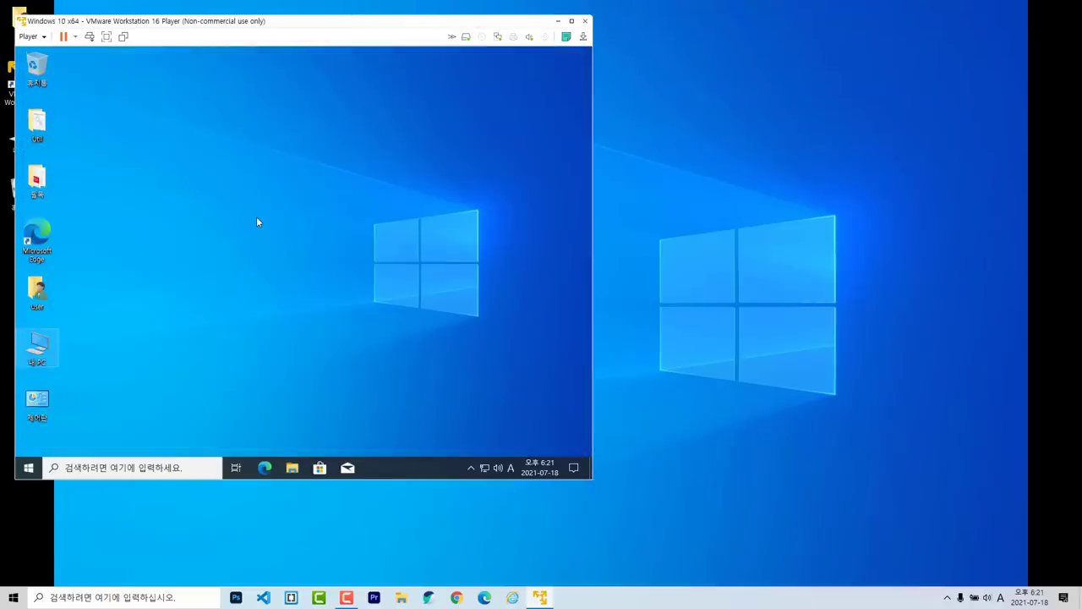
key(shift+F10)
key(Up)
key(Up)
key(Up)
key(Up)
key(Up)
key(Up)
key(Up)
key(Up)
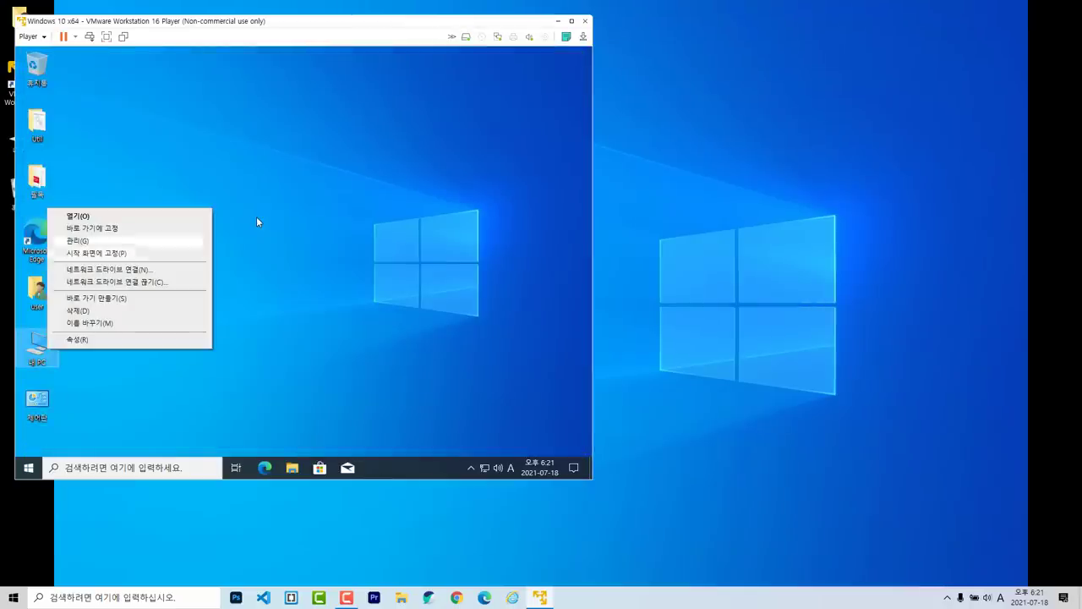
key(Return)
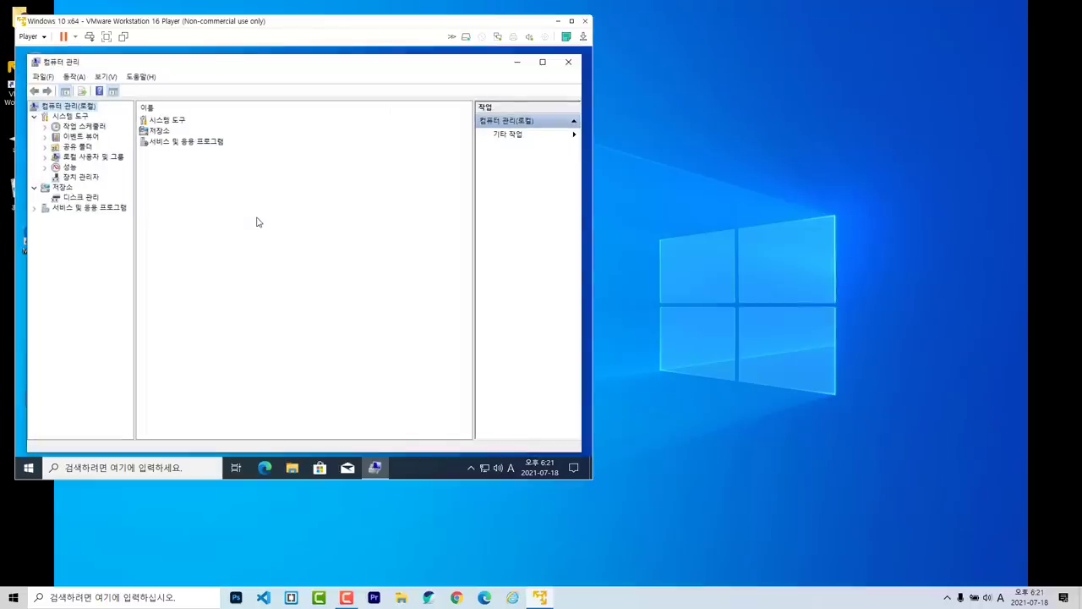
Go to the list of services under Services and Applications and open the properties of the Windows Update service.
key(End)
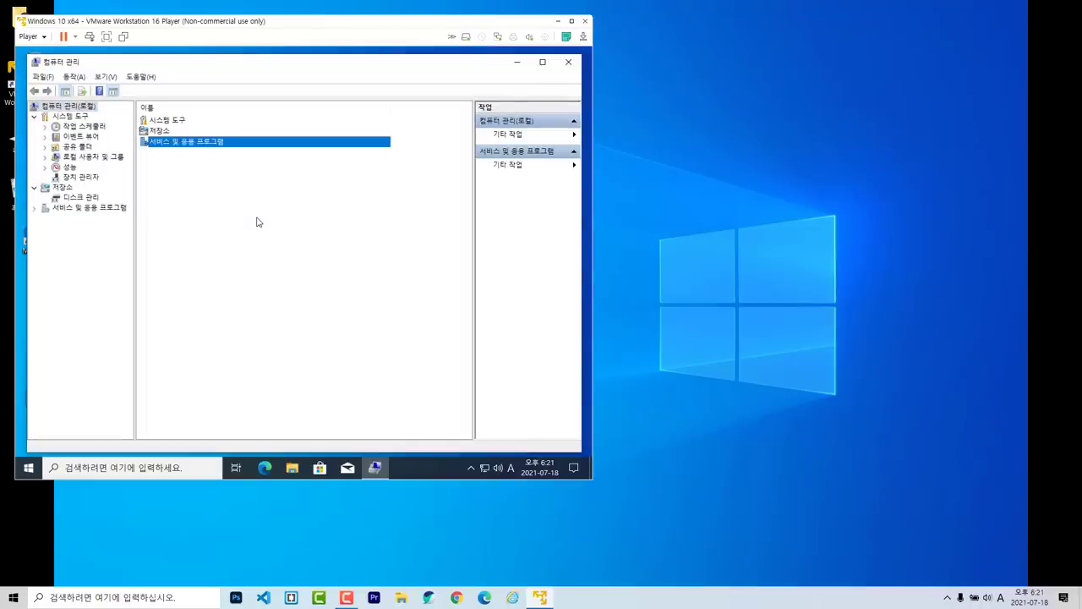
key(Return)
key(Down)
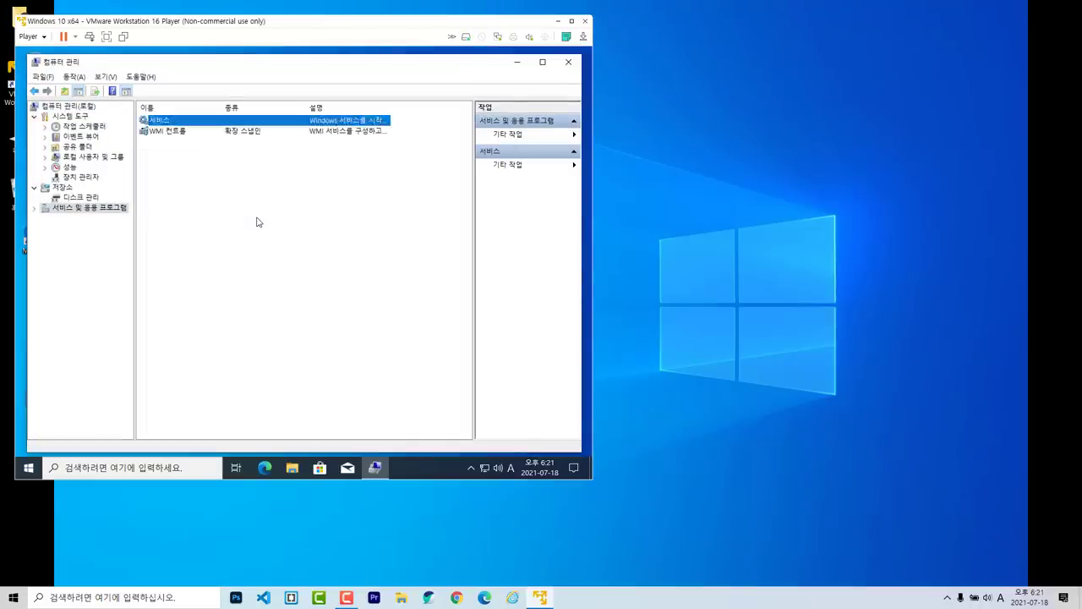
key(Return)
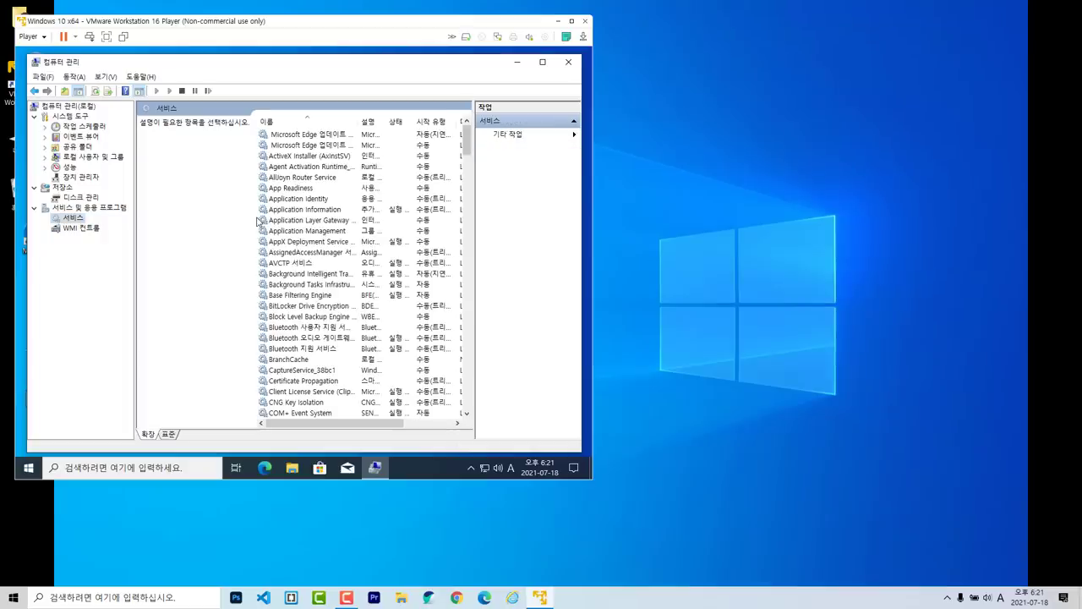
scroll(258, 221, down, 20)
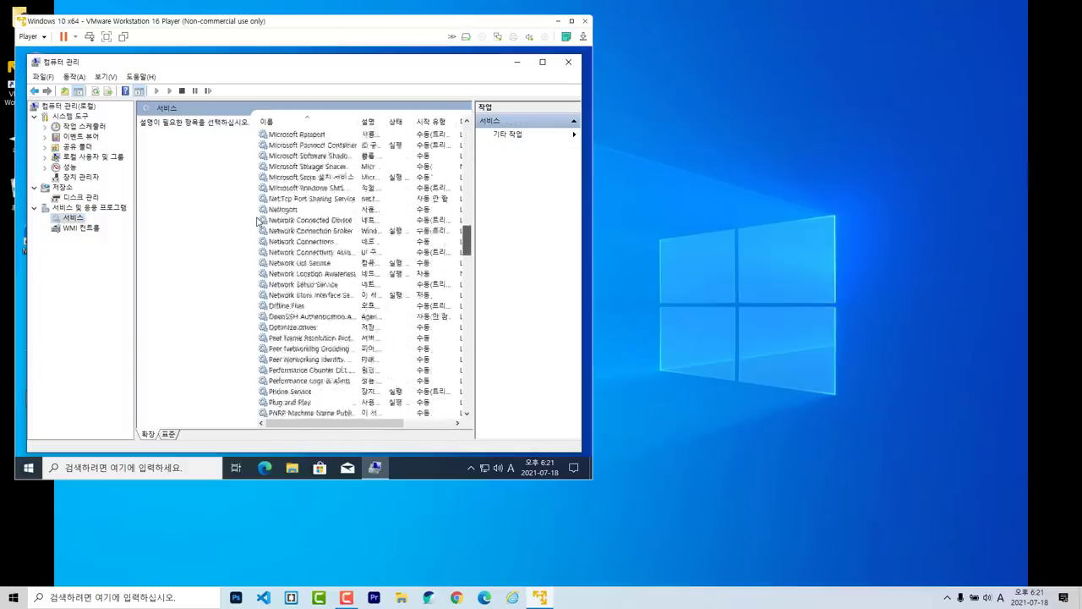
scroll(258, 221, down, 20)
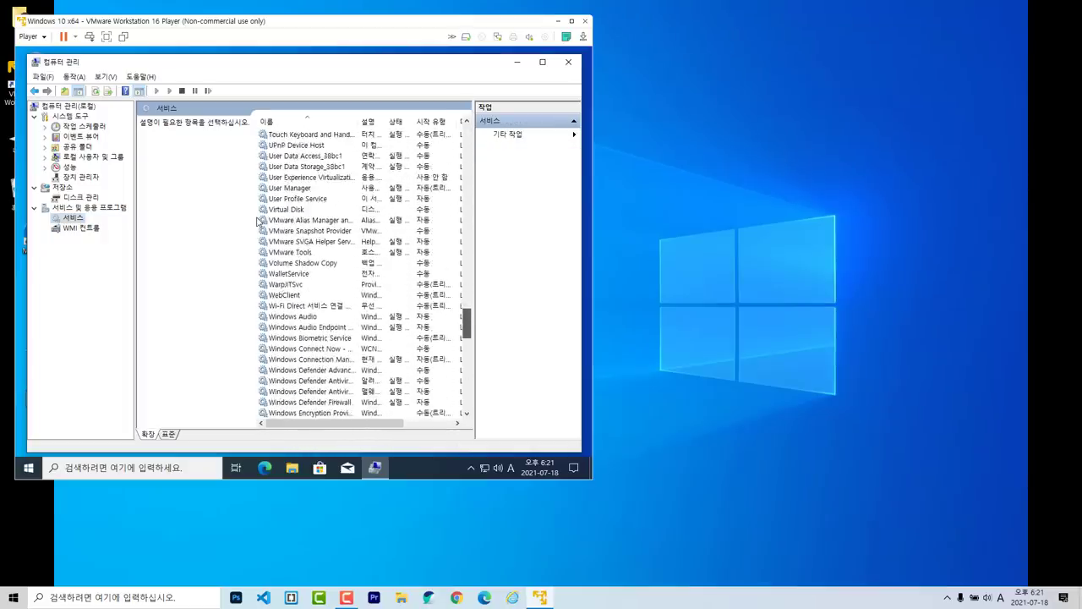
scroll(258, 221, down, 3)
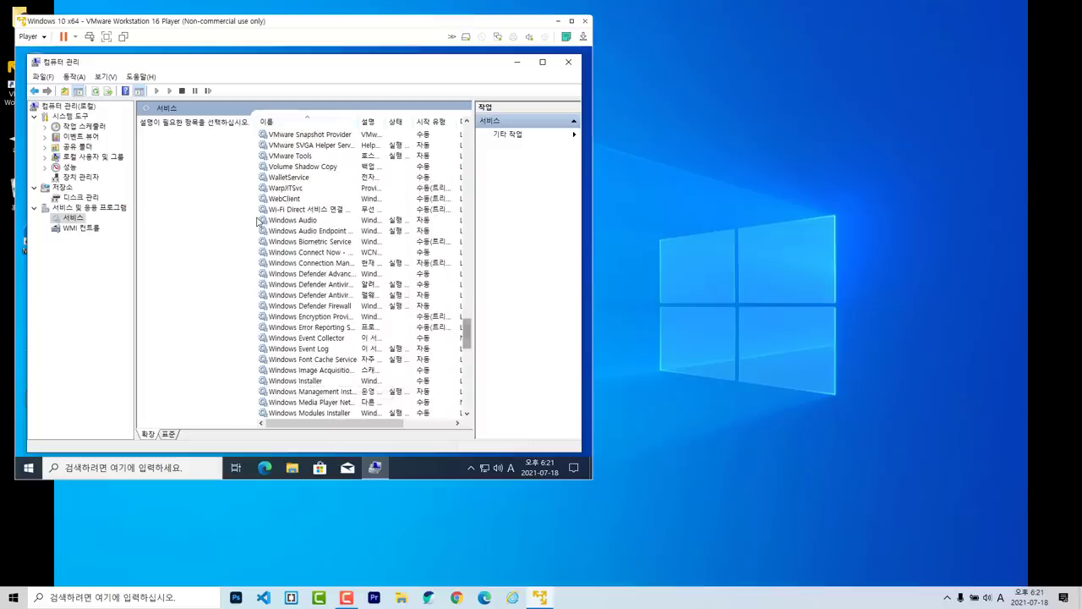
scroll(258, 221, down, 5)
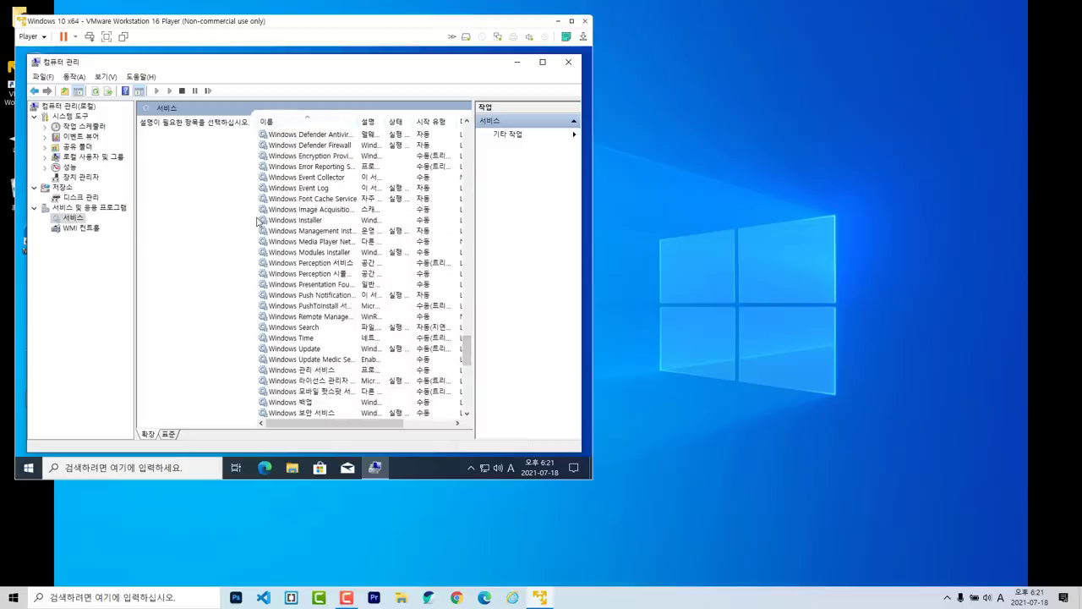
double_click(294, 349)
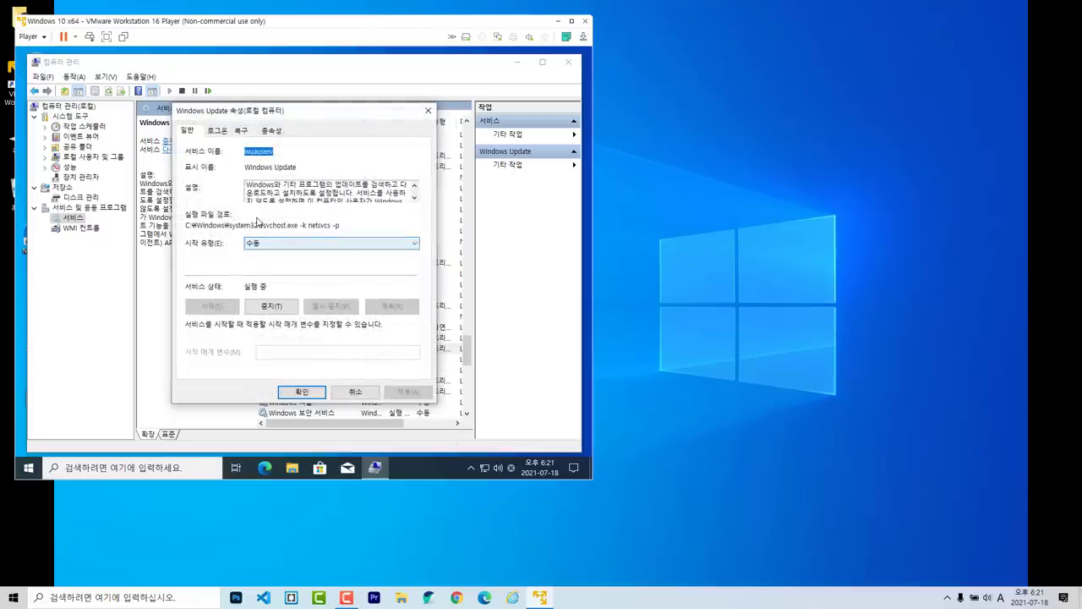
Set the Windows Update service's startup type to 사용 안 함, stop the service, apply the changes, and close Computer Management.
key(alt+e)
key(alt+Down)
key(Down)
key(Return)
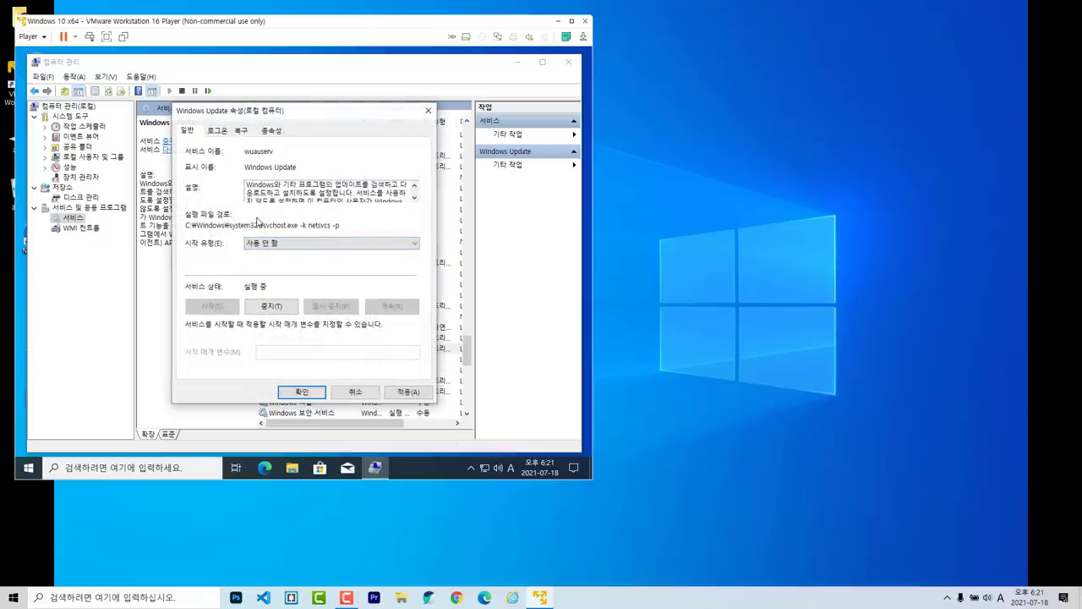
key(alt+t)
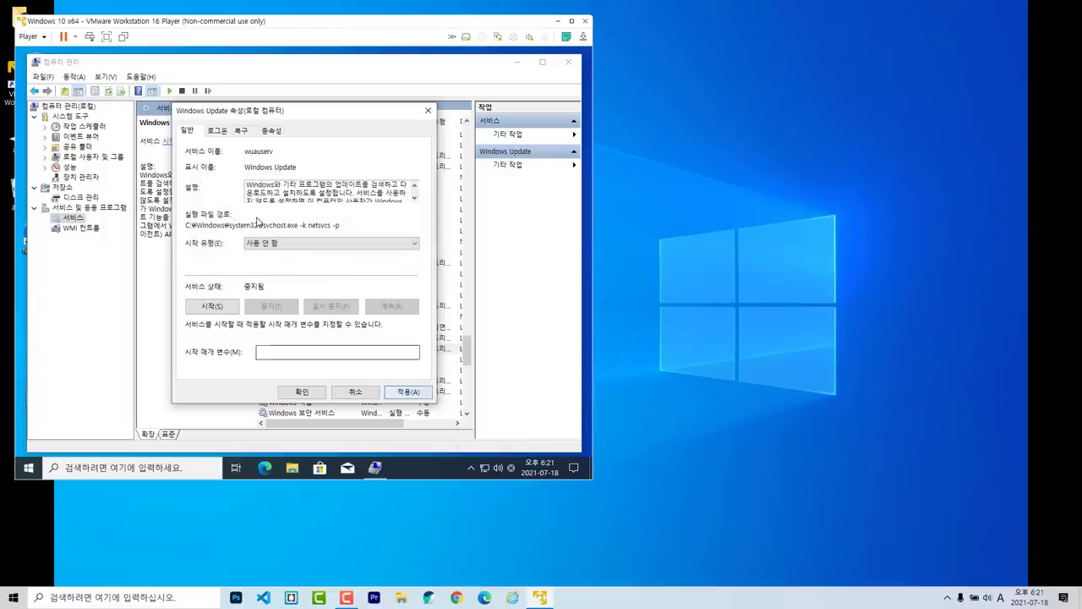
key(alt+a)
key(Return)
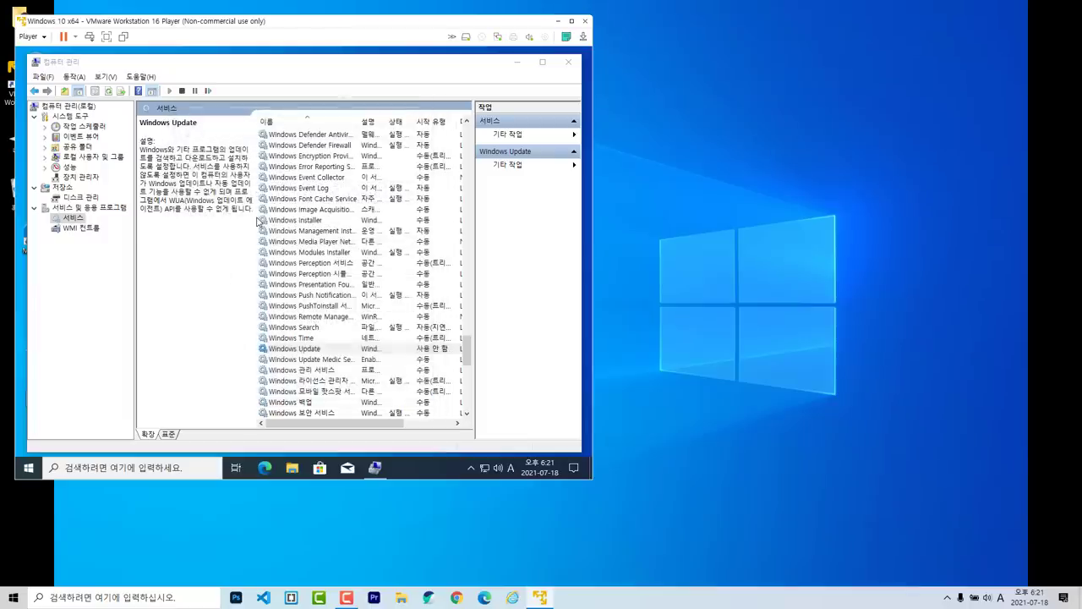
key(alt+F4)
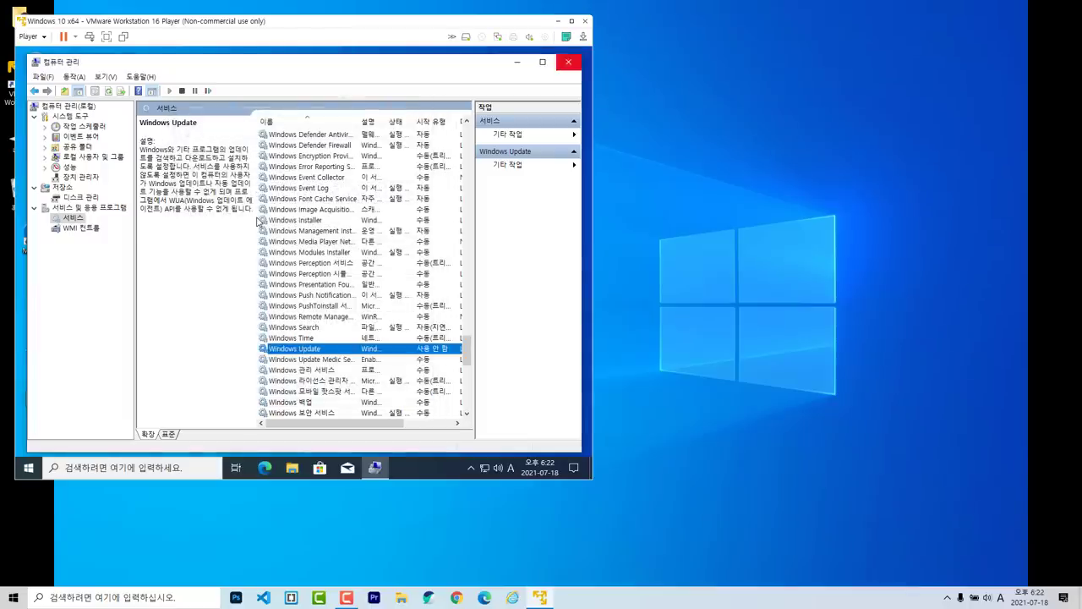
Open 내 PC to check which drives exist and close the window again.
click(258, 222)
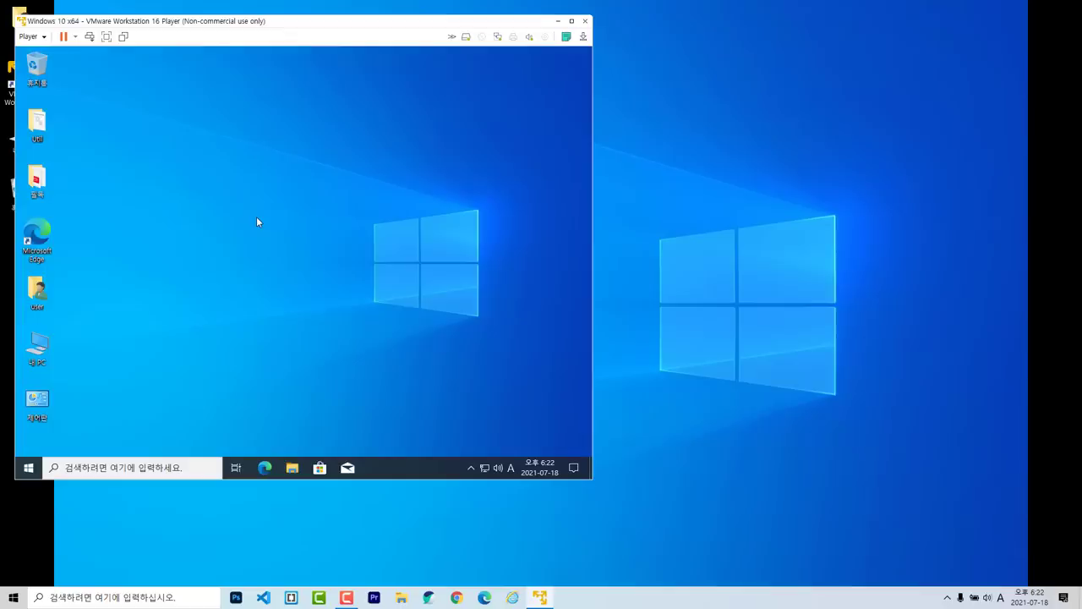
key(Return)
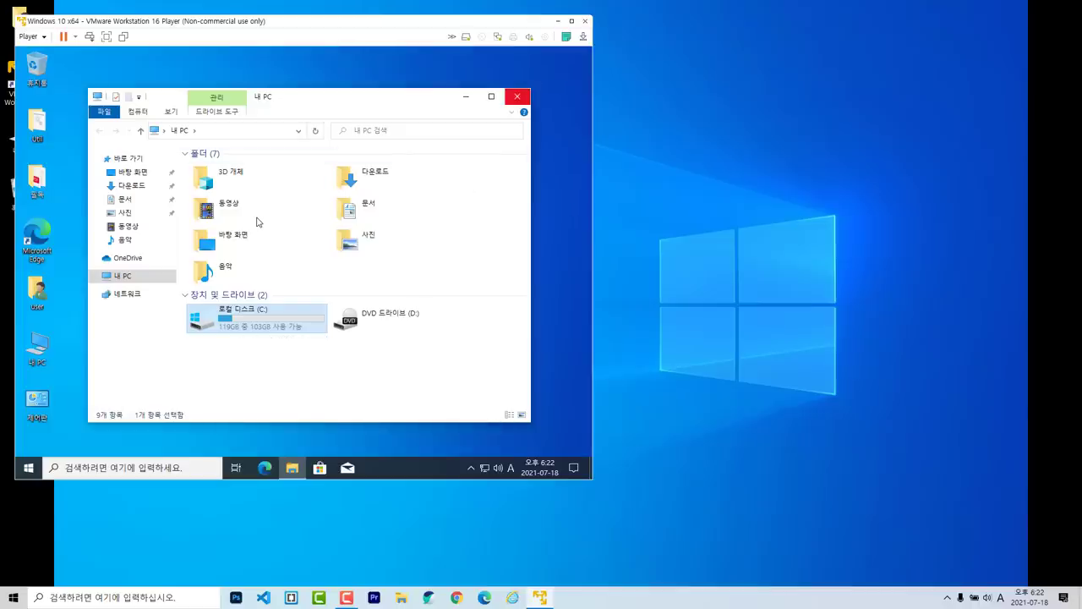
key(alt+F4)
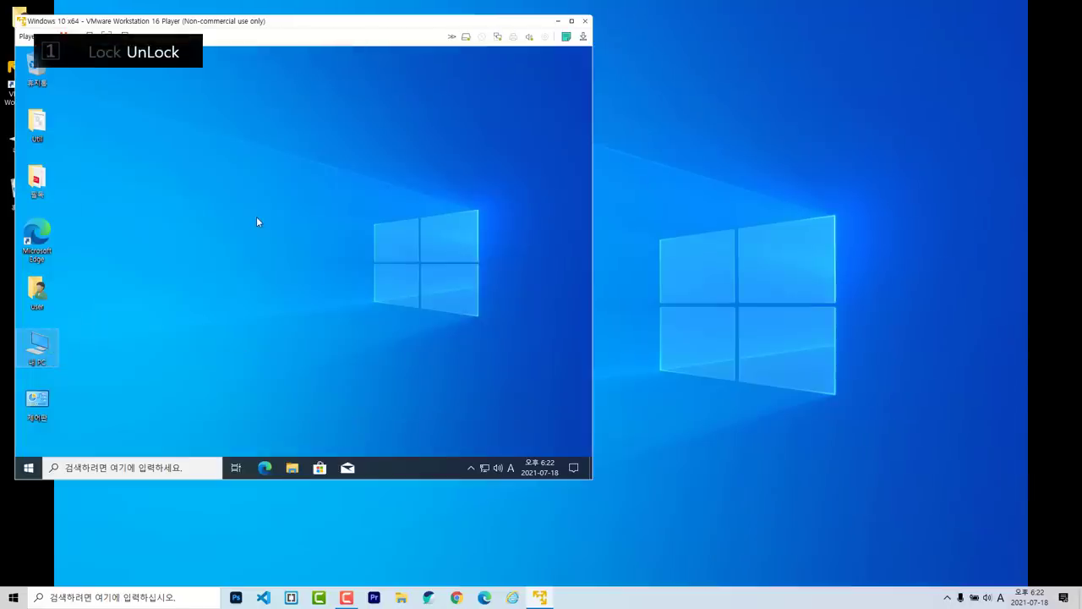
Reopen the 관리 console for 내 PC from the desktop.
key(shift+F10)
key(Down)
key(Down)
key(Down)
key(Down)
key(Up)
key(Up)
key(Down)
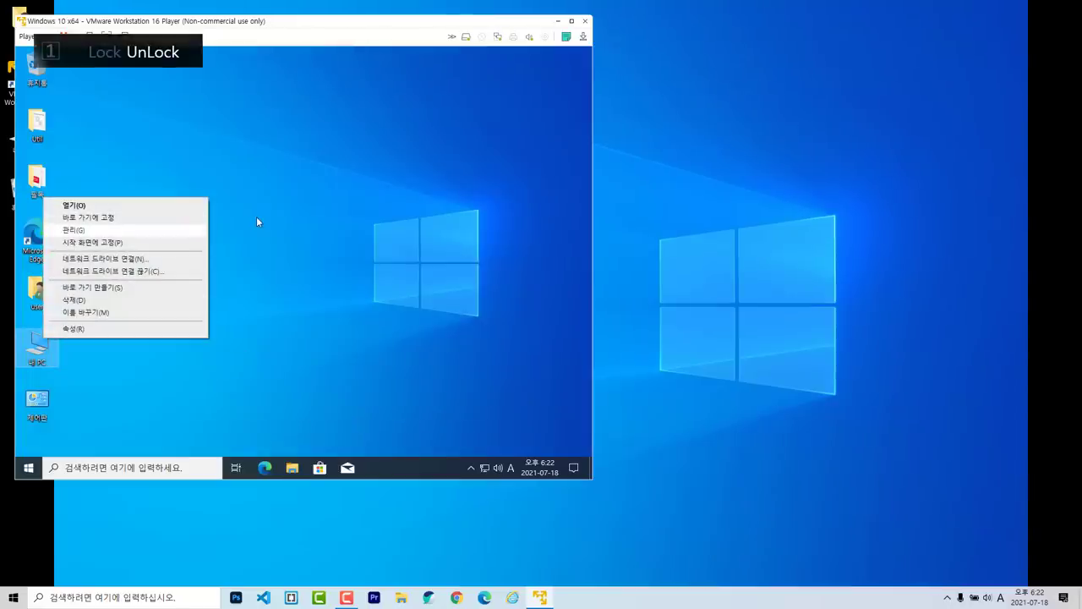
key(Return)
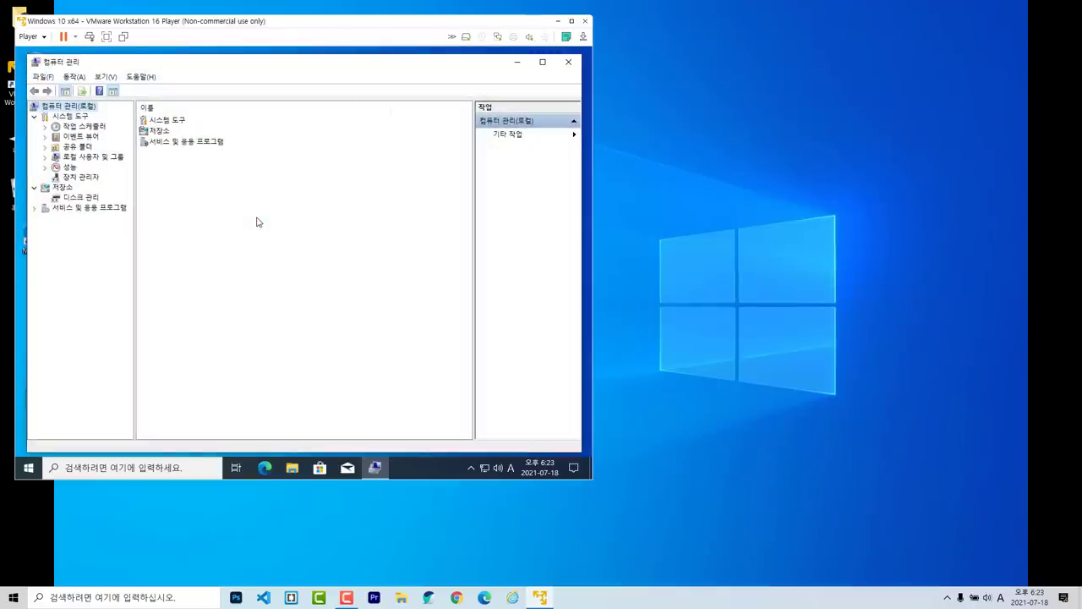
Show Disk Management and select the C: partition on disk 0.
key(Down)
key(Down)
key(Down)
key(Down)
key(Down)
key(Down)
key(Down)
key(Down)
key(Down)
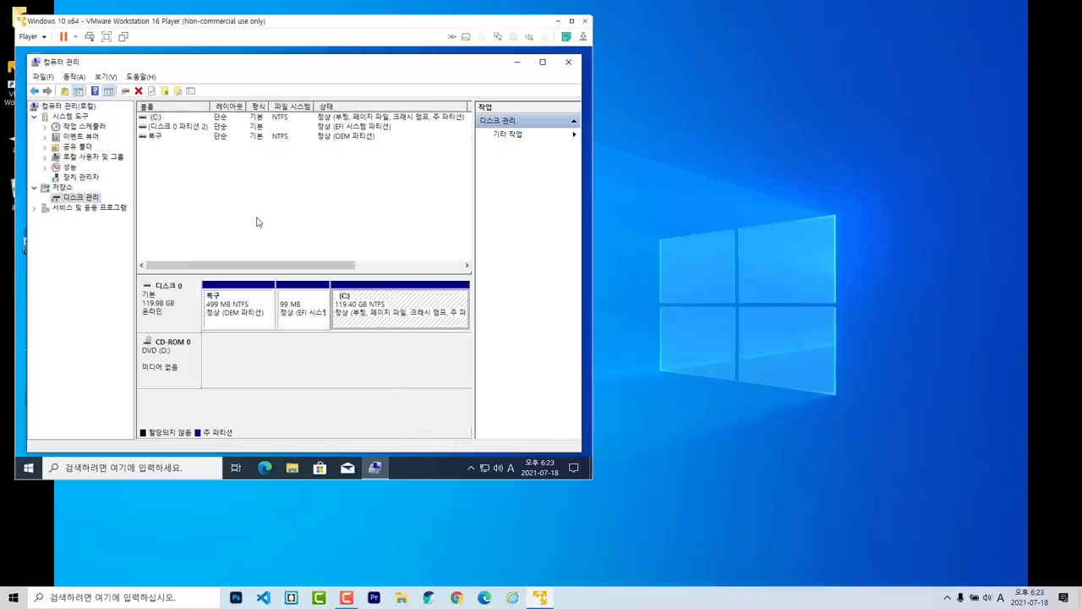
Shrink the C: volume with an amount of space to shrink of 55651 MB.
key(shift+F10)
key(Down)
key(Down)
key(Down)
key(Down)
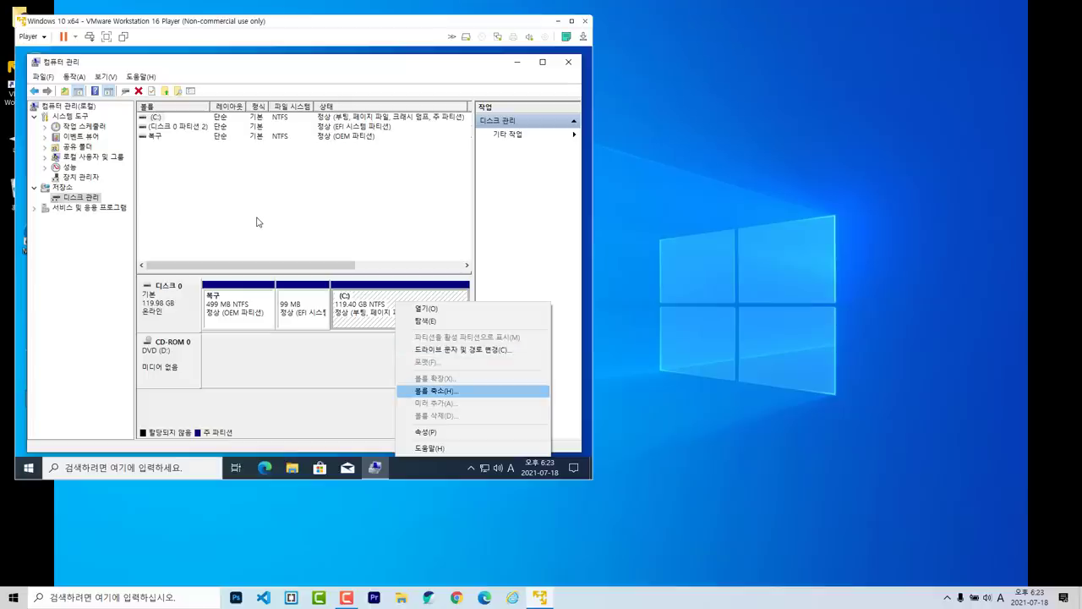
key(Return)
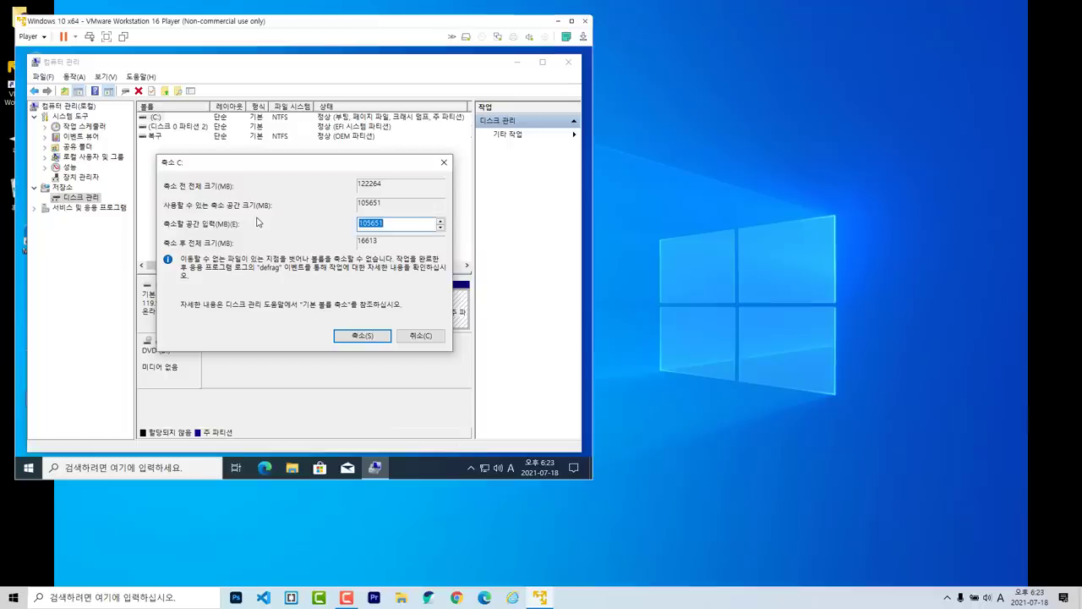
key(End)
key(BackSpace)
key(Left)
key(BackSpace)
key(Delete)
text(5)
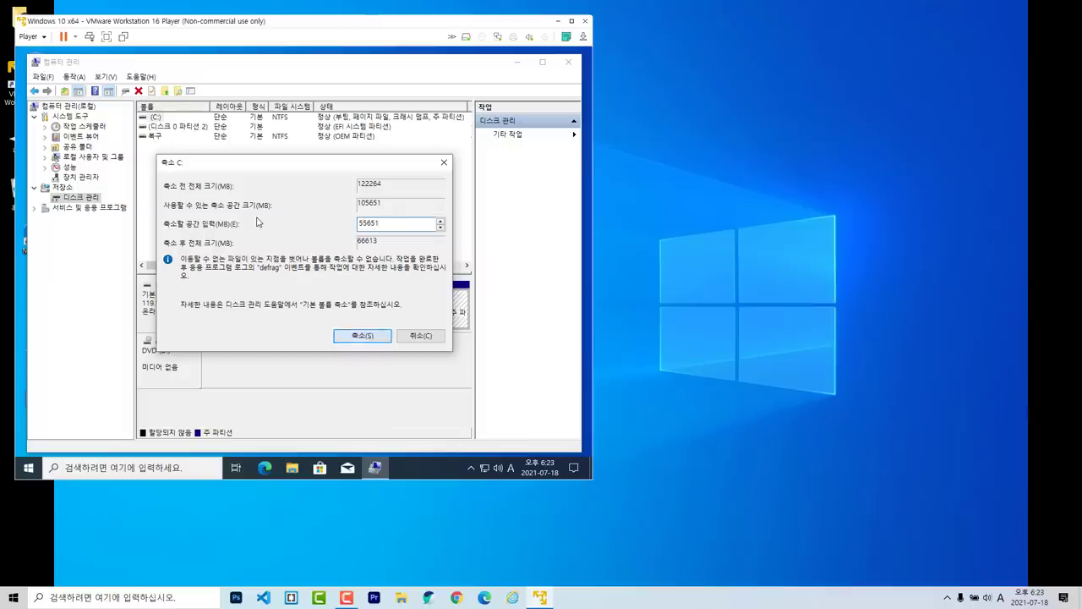
key(Return)
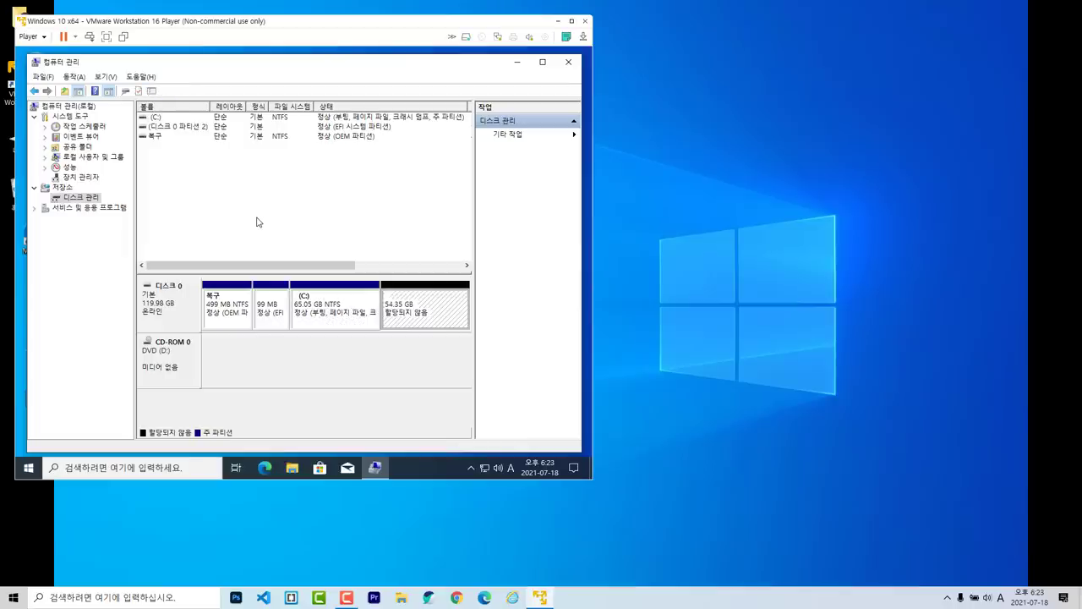
Create a 55650 MB simple volume in disk 0's unallocated space, with drive letter E, NTFS, label 새 볼륨 and quick format, and close 컴퓨터 관리.
key(shift+F10)
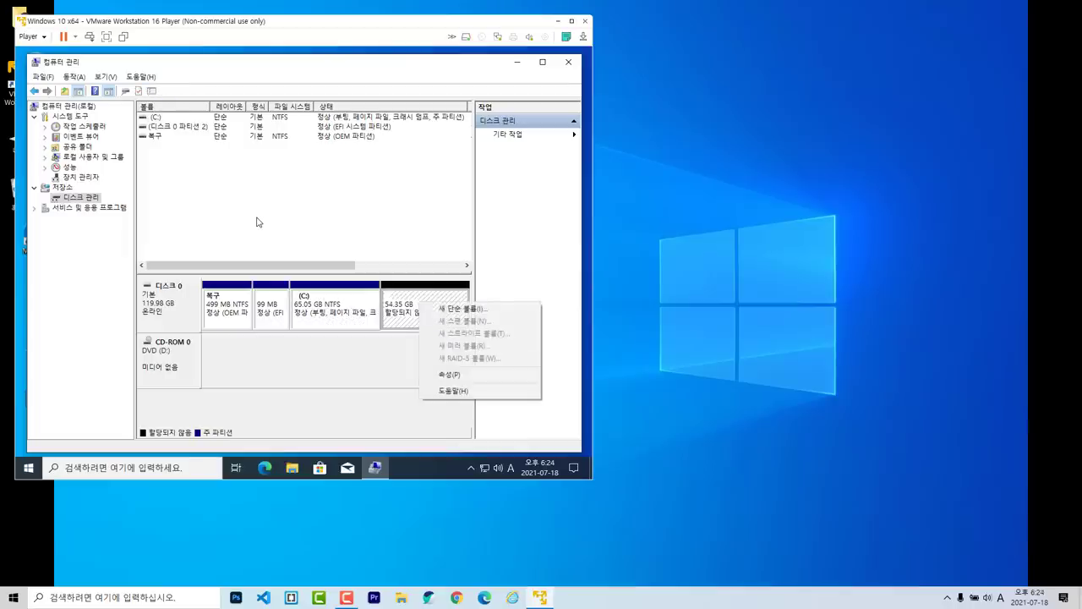
key(Down)
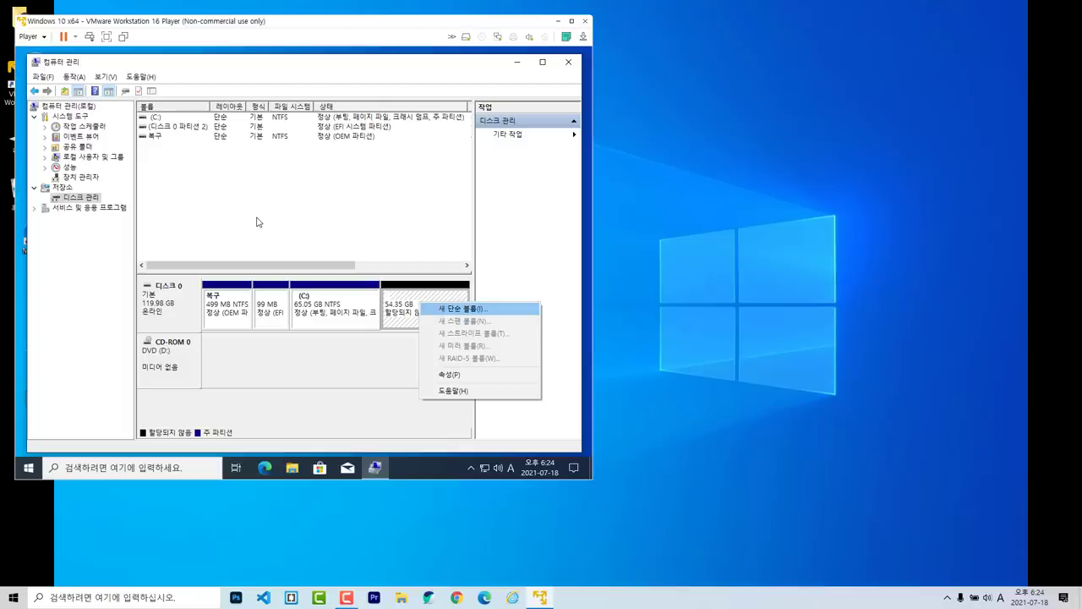
key(Return)
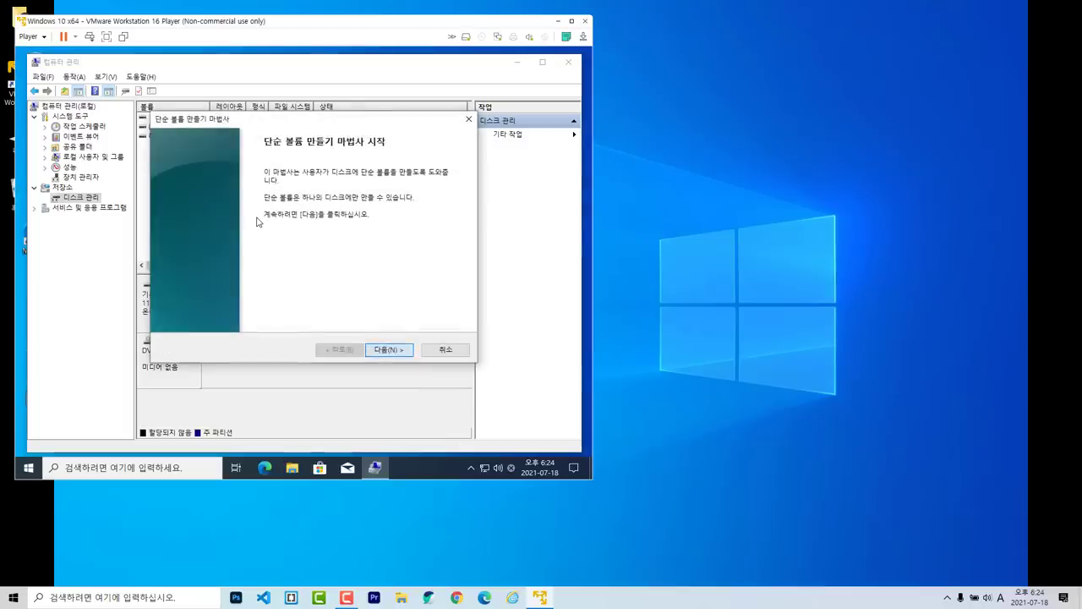
key(Return)
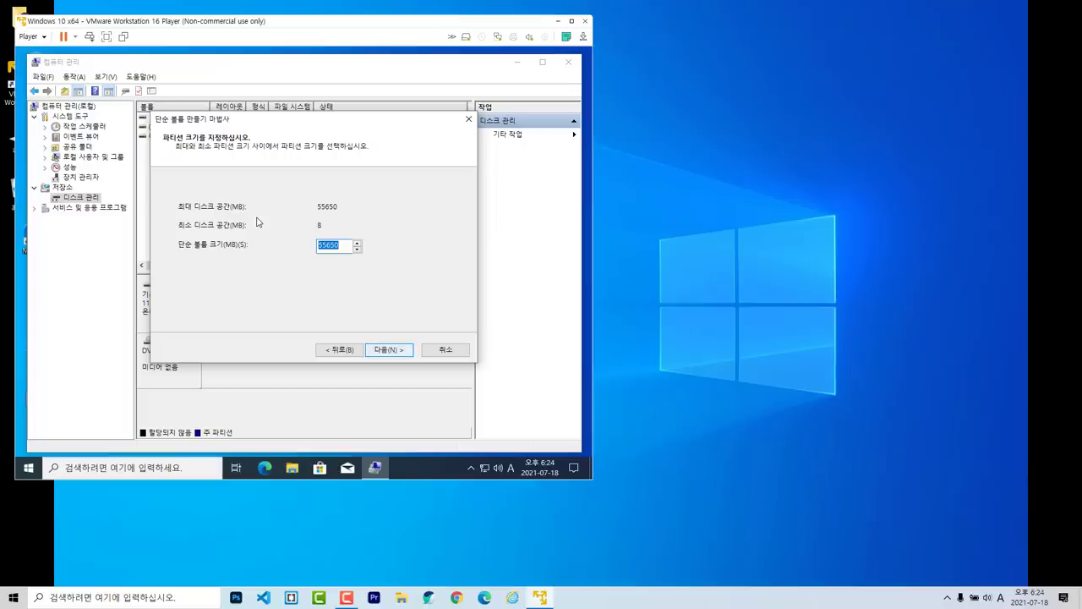
key(Return)
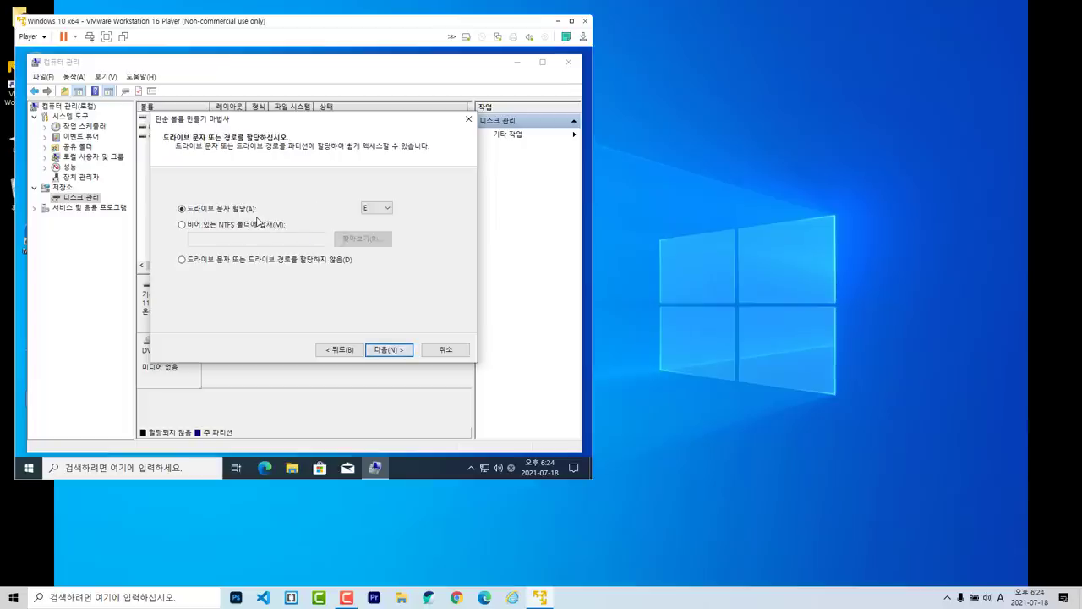
key(Return)
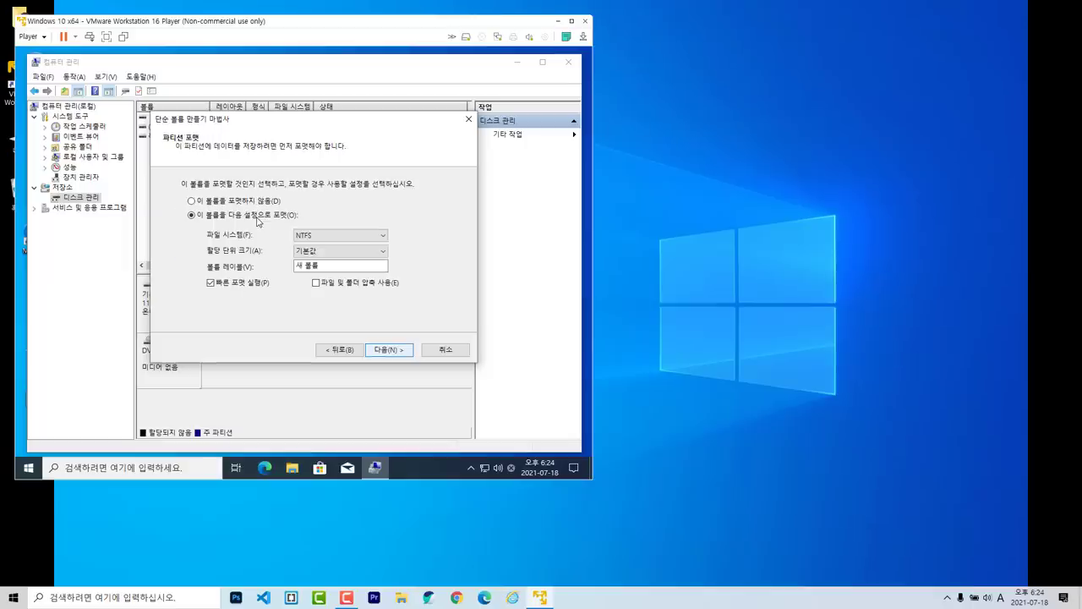
key(Return)
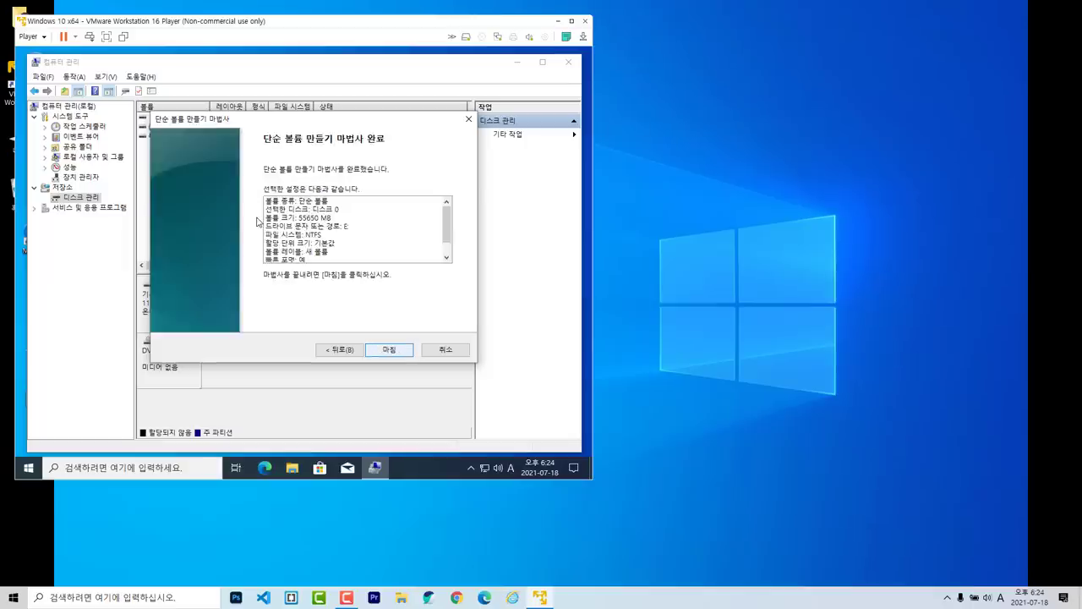
key(Return)
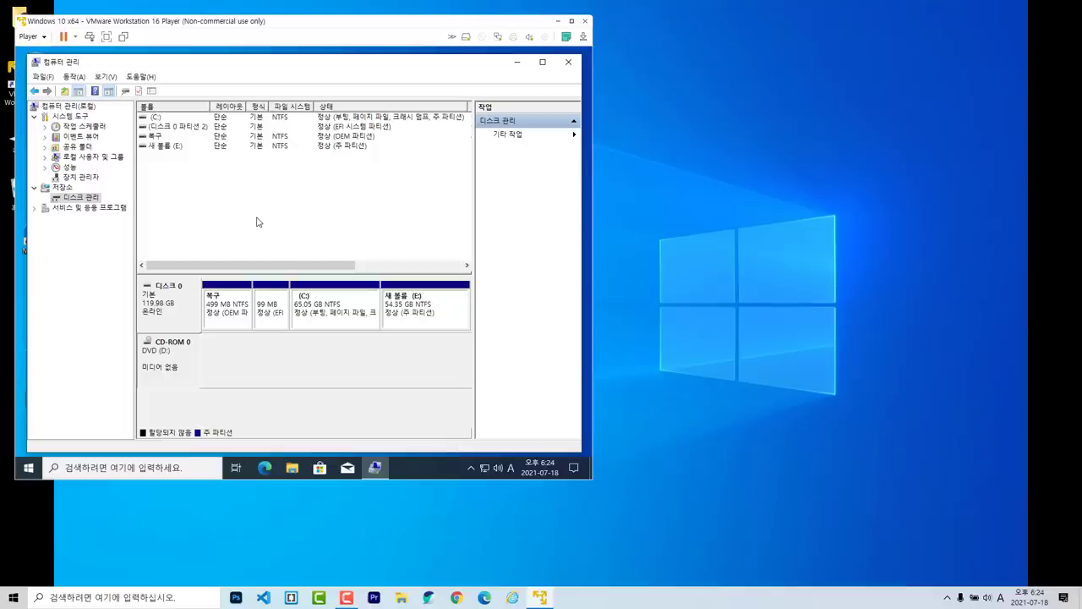
key(Num_Lock)
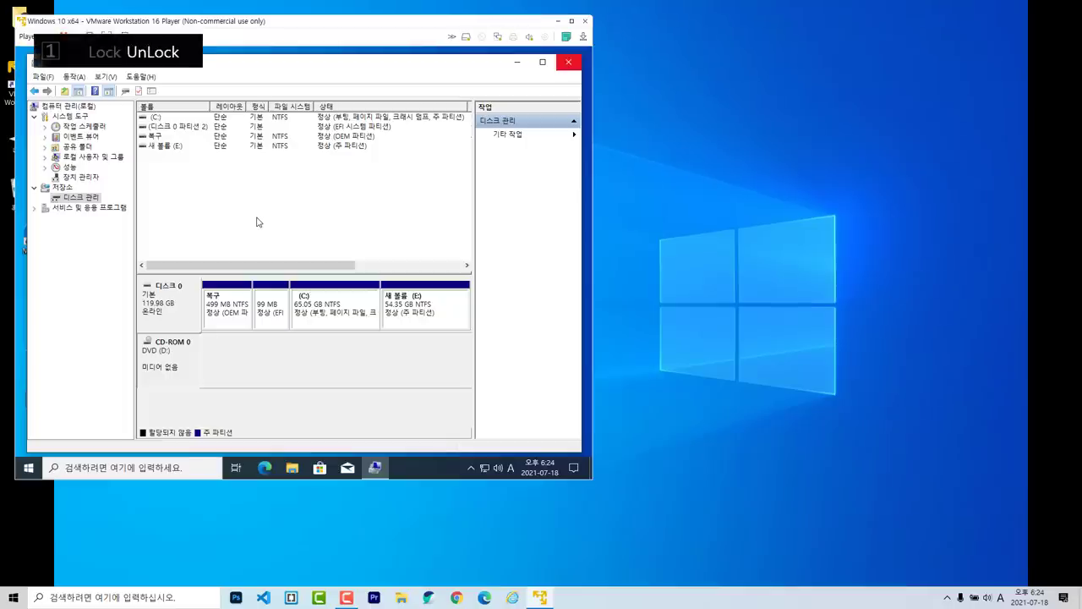
key(alt+F4)
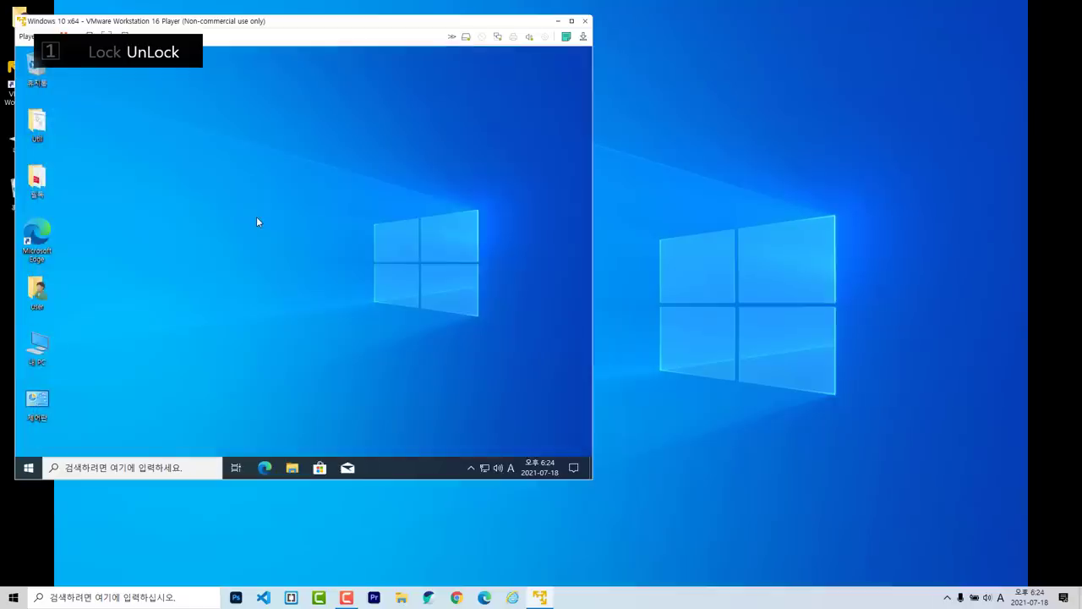
Open 내 PC maximized to check the 새 볼륨 (E:) drive and return to the desktop.
key(Up)
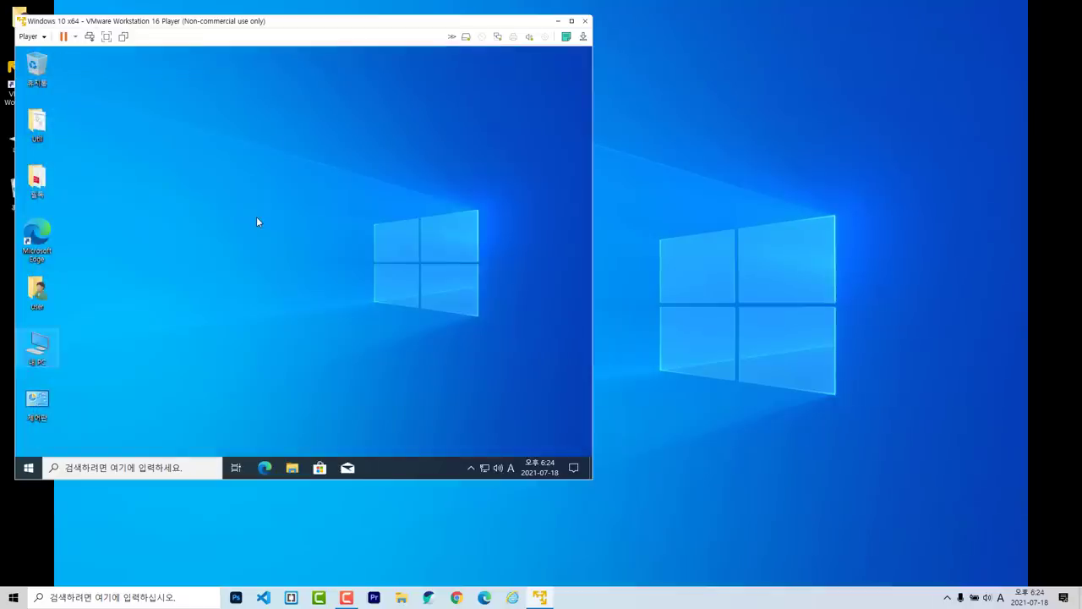
key(Return)
key(Up)
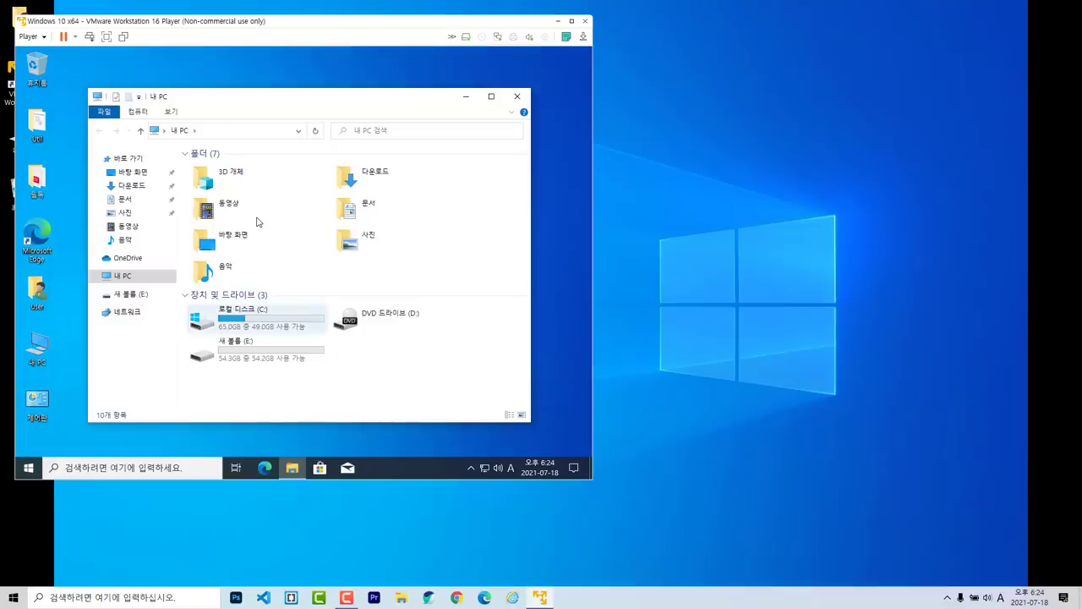
key(Down)
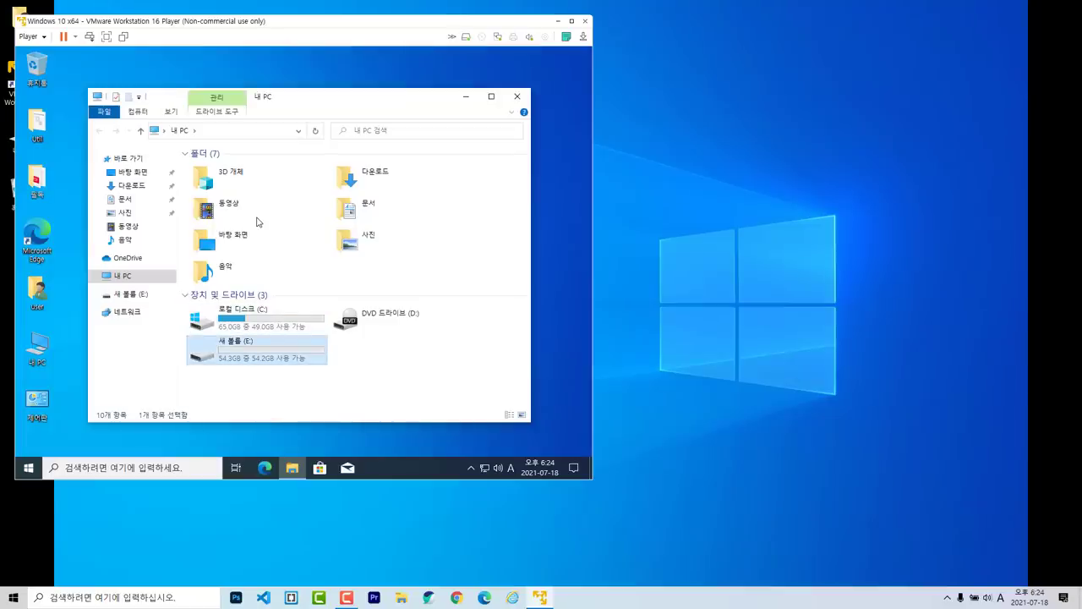
key(super+Up)
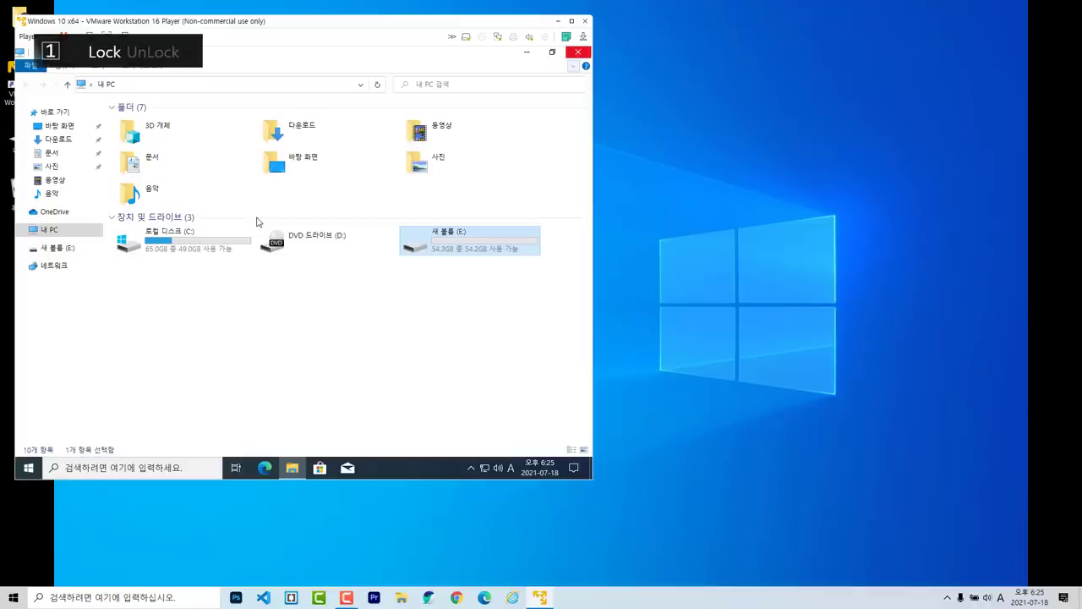
click(258, 221)
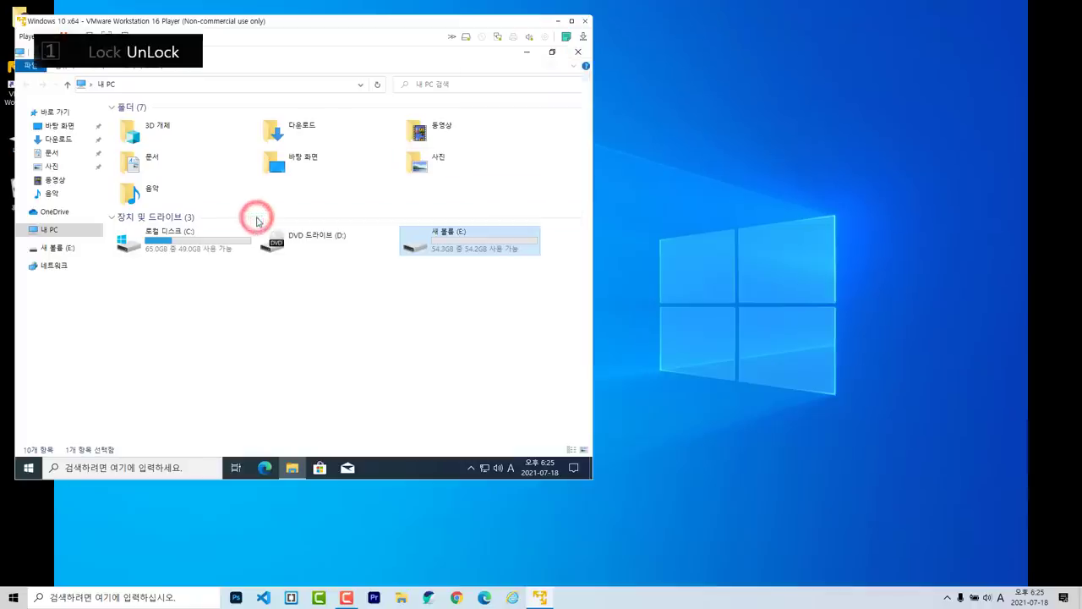
key(super+d)
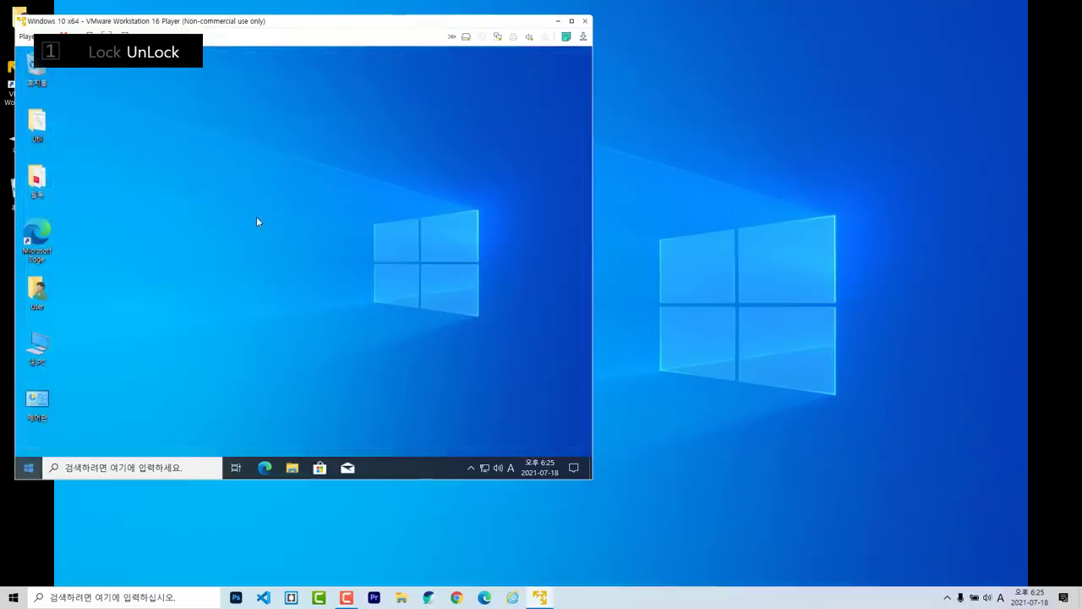
Shut down Windows in the virtual machine with 시스템 종료.
key(super)
key(Return)
key(Up)
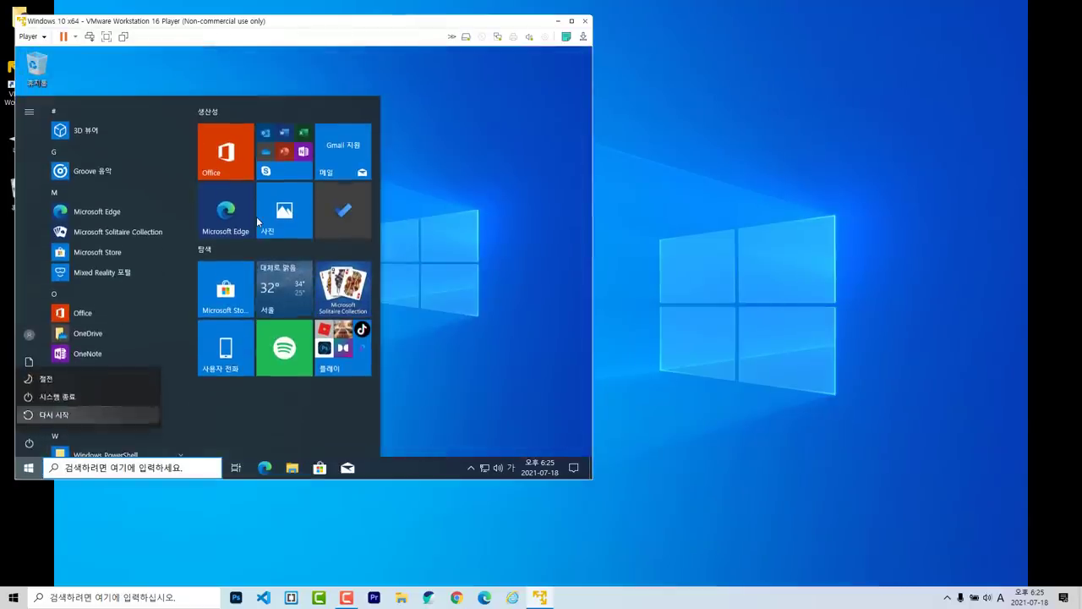
key(Up)
key(Escape)
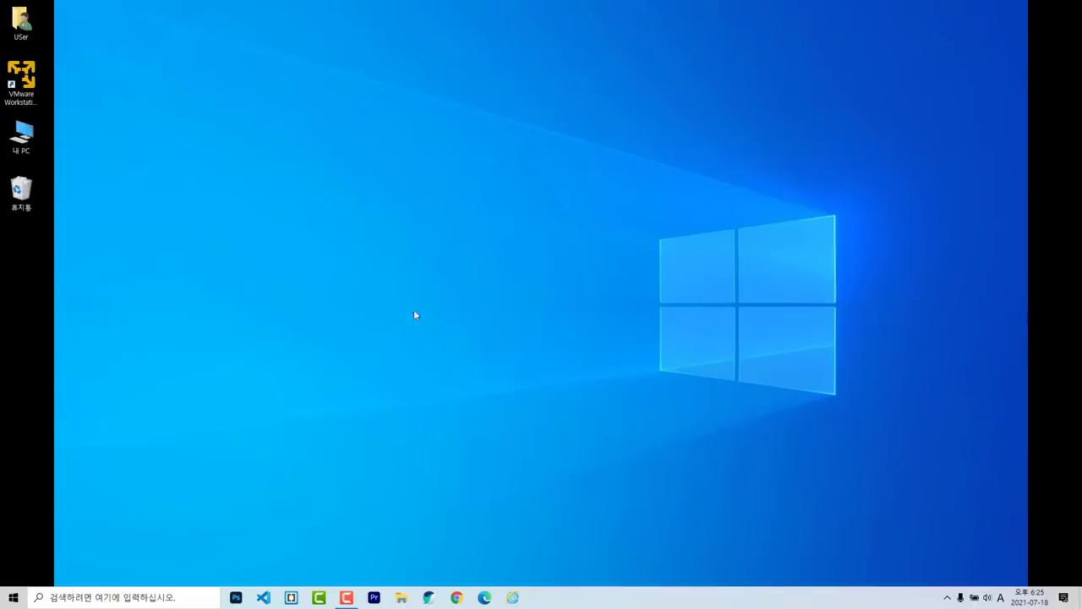
Reopen VMware Workstation 16 Player and compact the NVMe hard disk in the Windows 10 x64 virtual machine's settings.
double_click(23, 68)
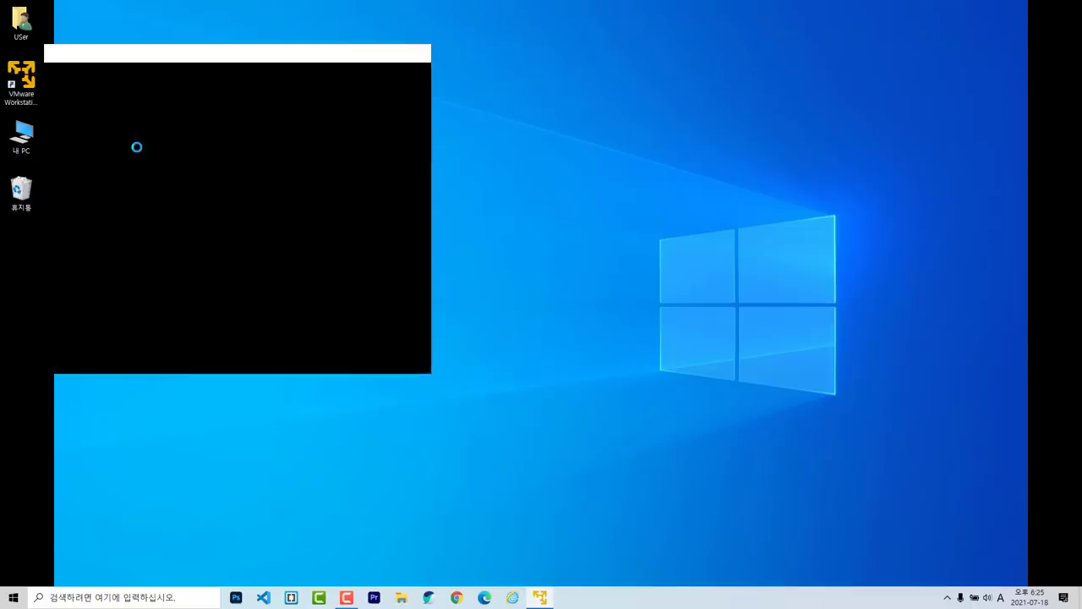
click(108, 123)
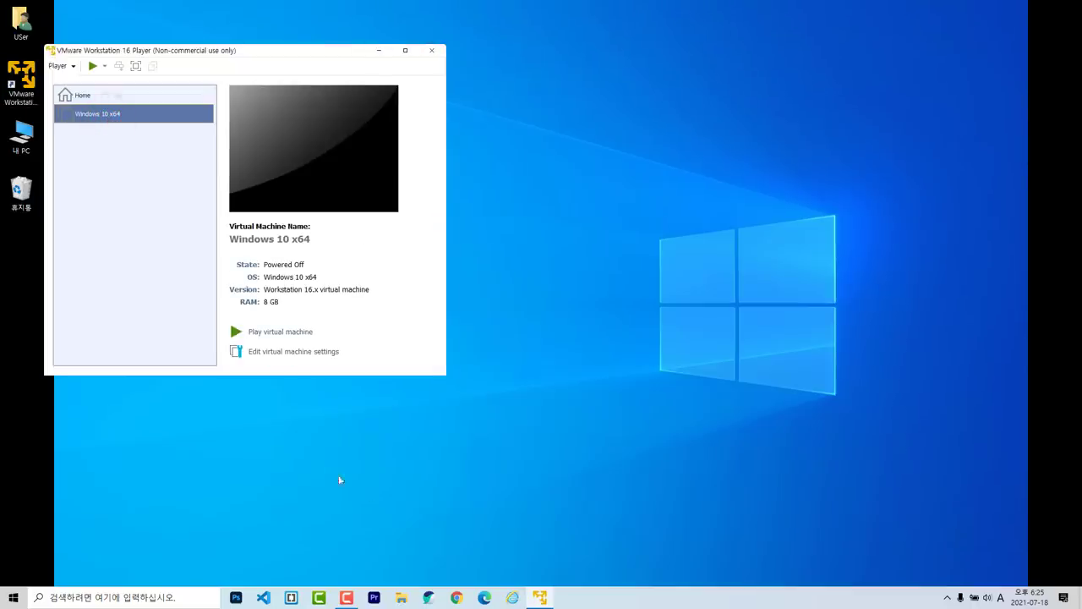
click(301, 354)
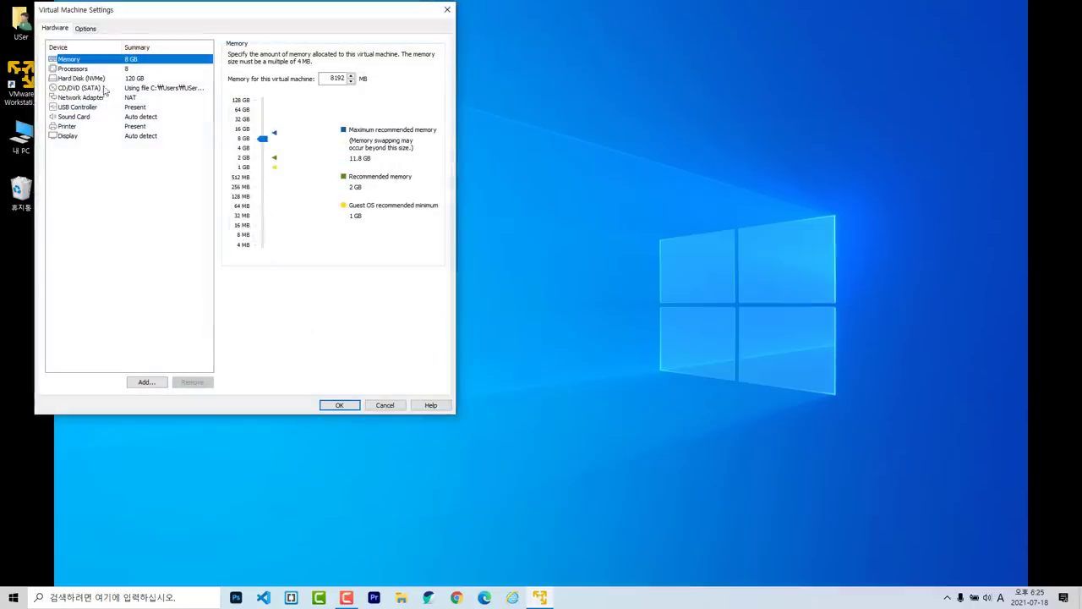
click(101, 78)
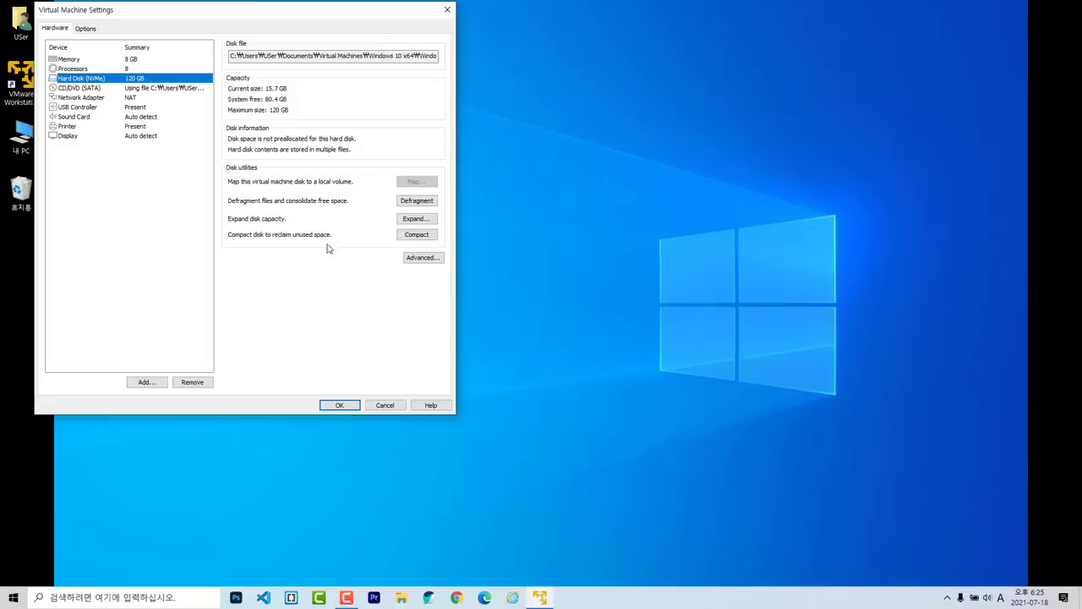
click(414, 237)
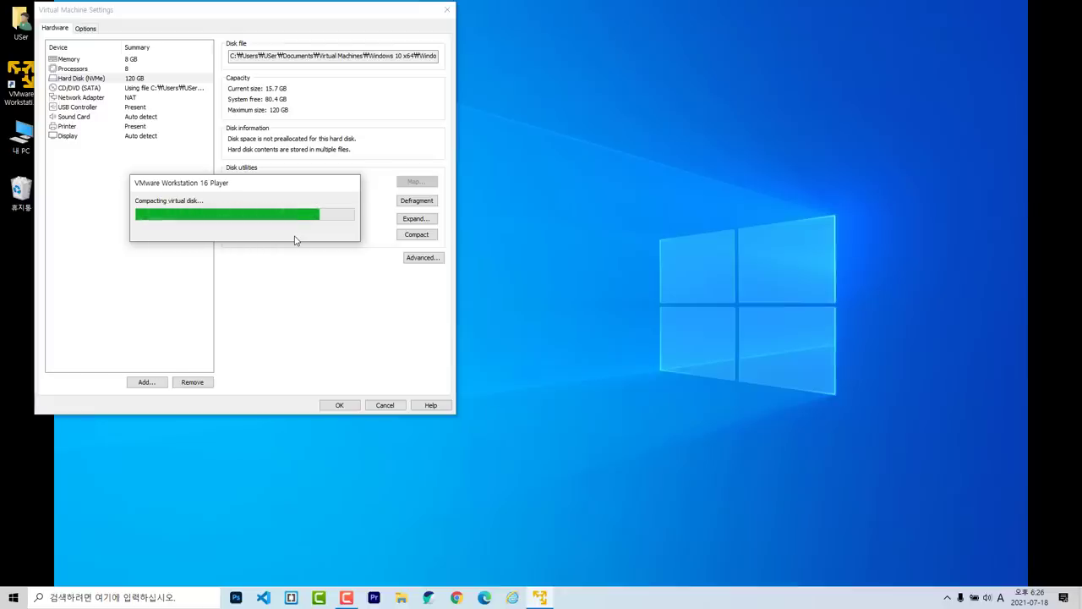
click(323, 233)
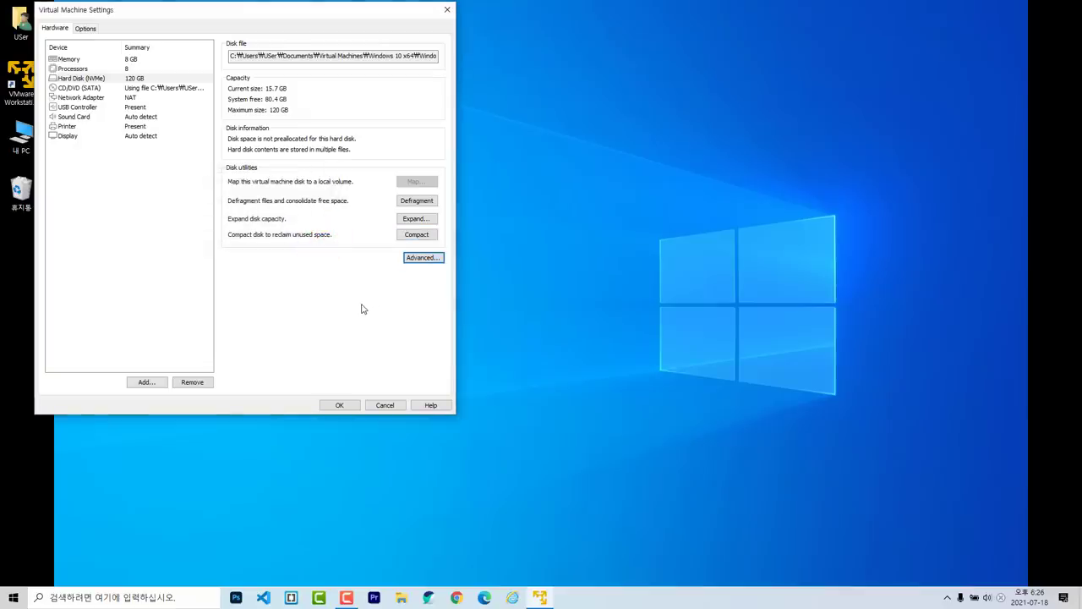
click(341, 404)
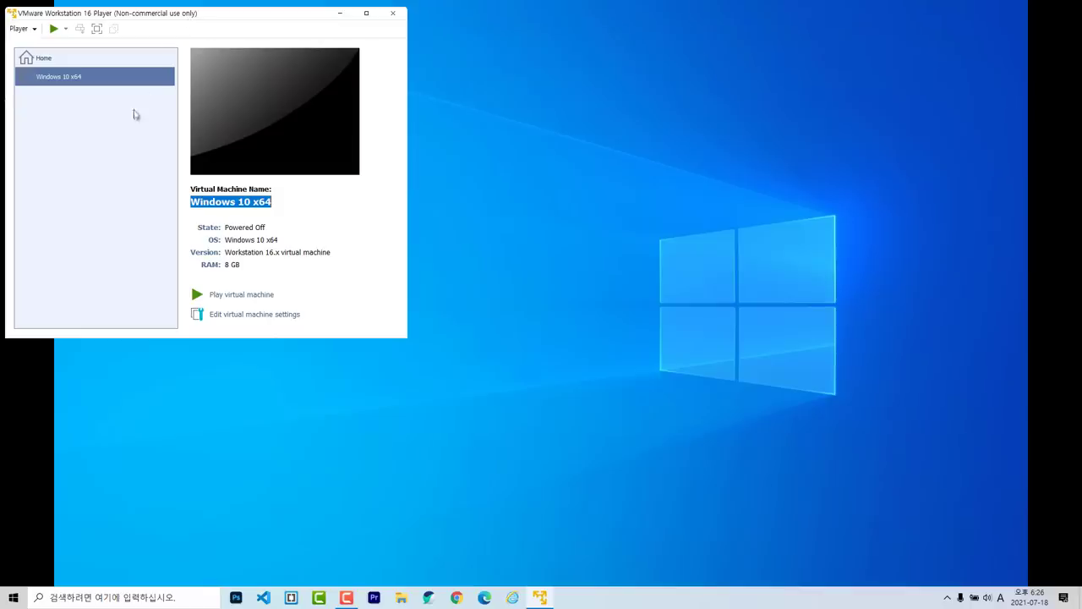
Start creating a new virtual machine with the operating system installed later, guest version Windows 7 x64 and the default name and location.
click(38, 61)
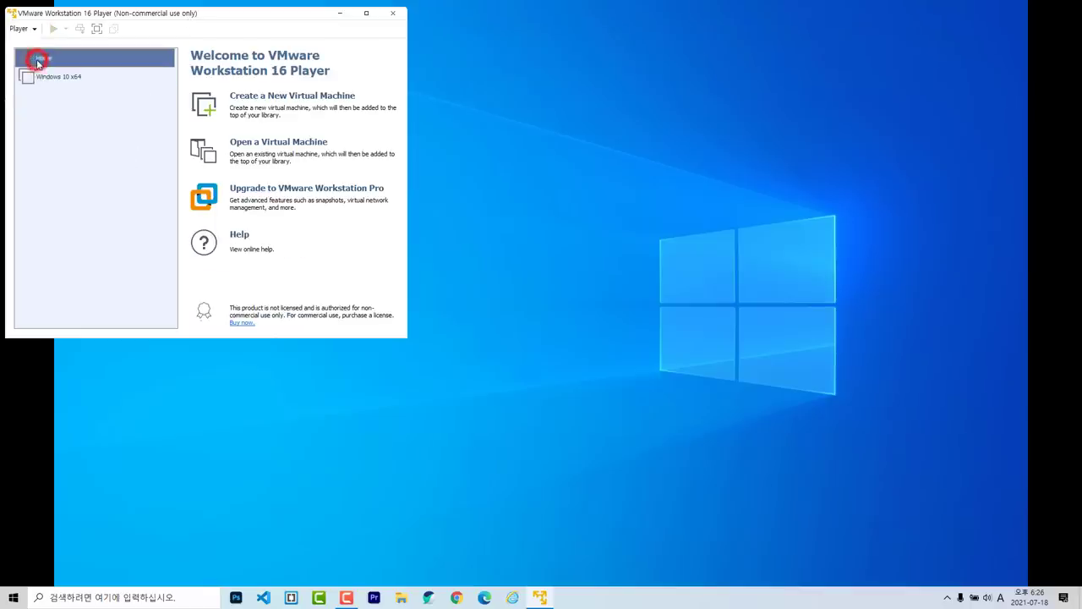
click(314, 98)
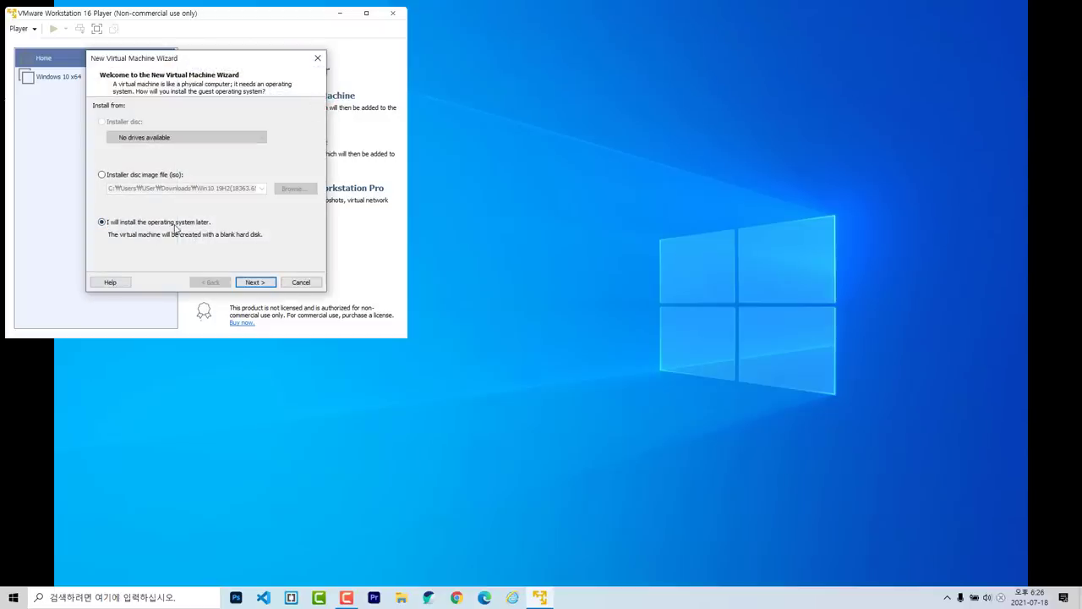
click(259, 282)
click(309, 169)
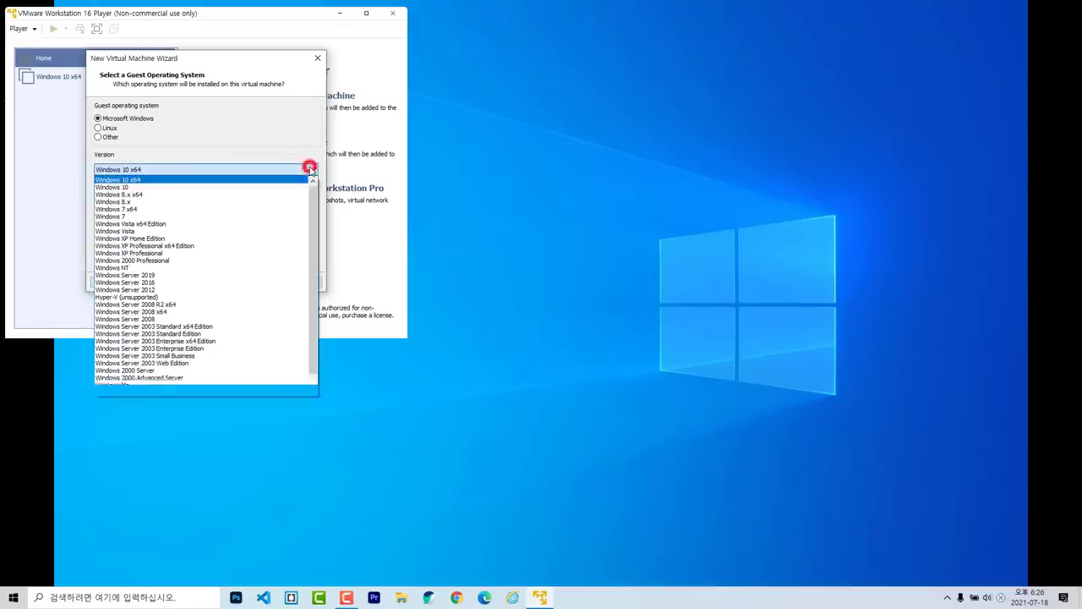
click(218, 209)
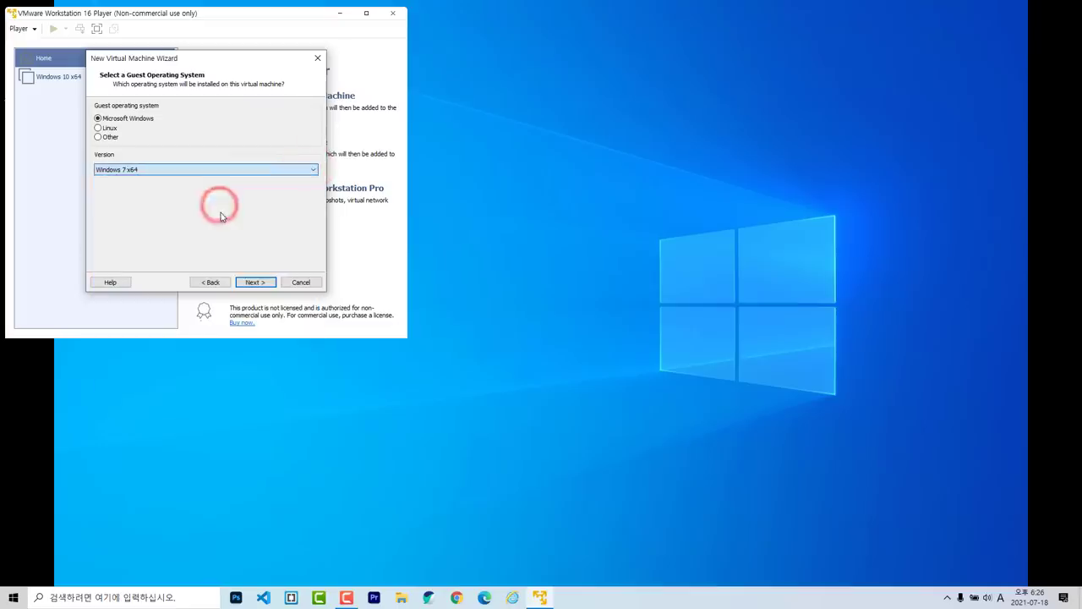
click(257, 282)
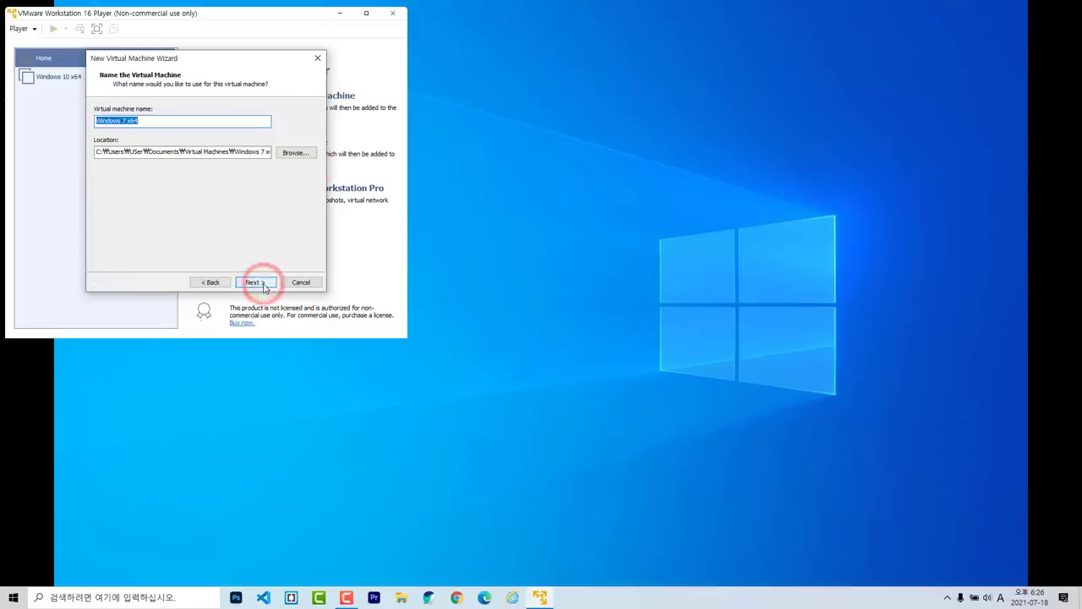
click(262, 283)
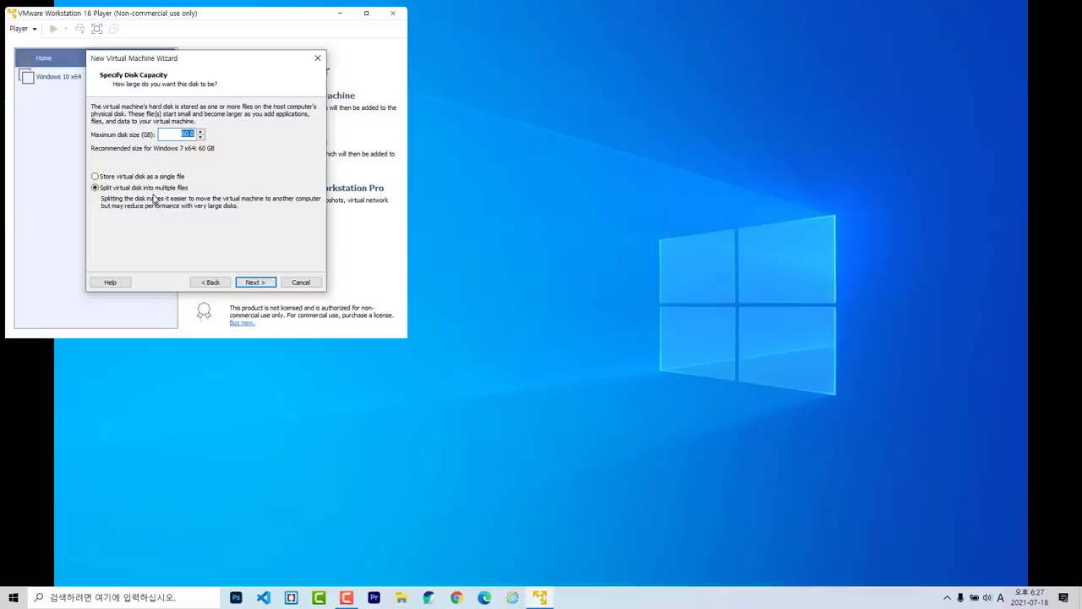
Store the new machine's 60 GB virtual disk as a single file and show the Processors settings in its hardware customization.
click(95, 177)
click(257, 282)
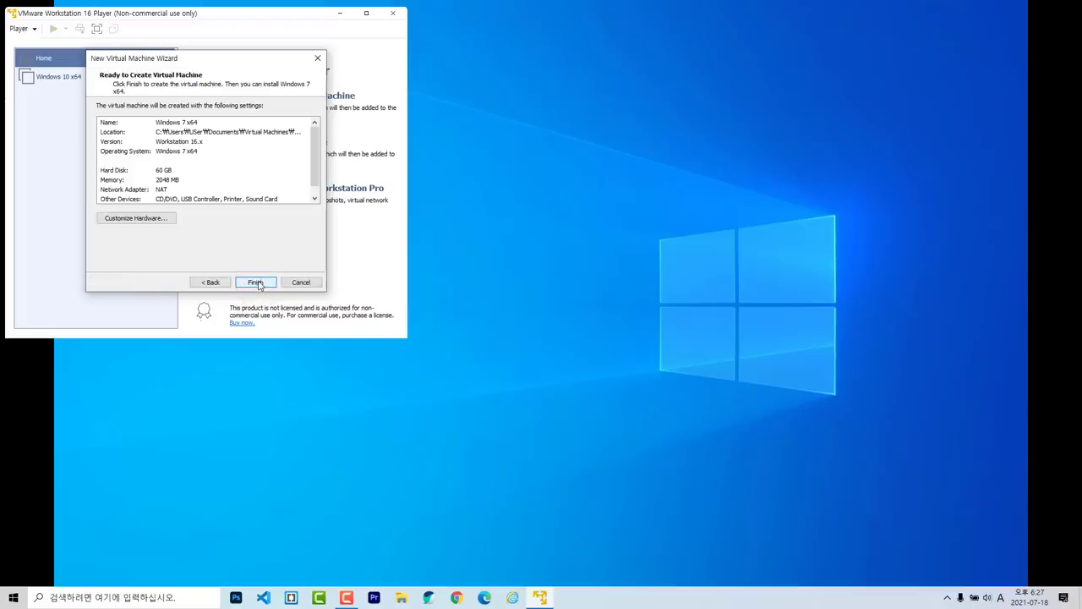
click(150, 219)
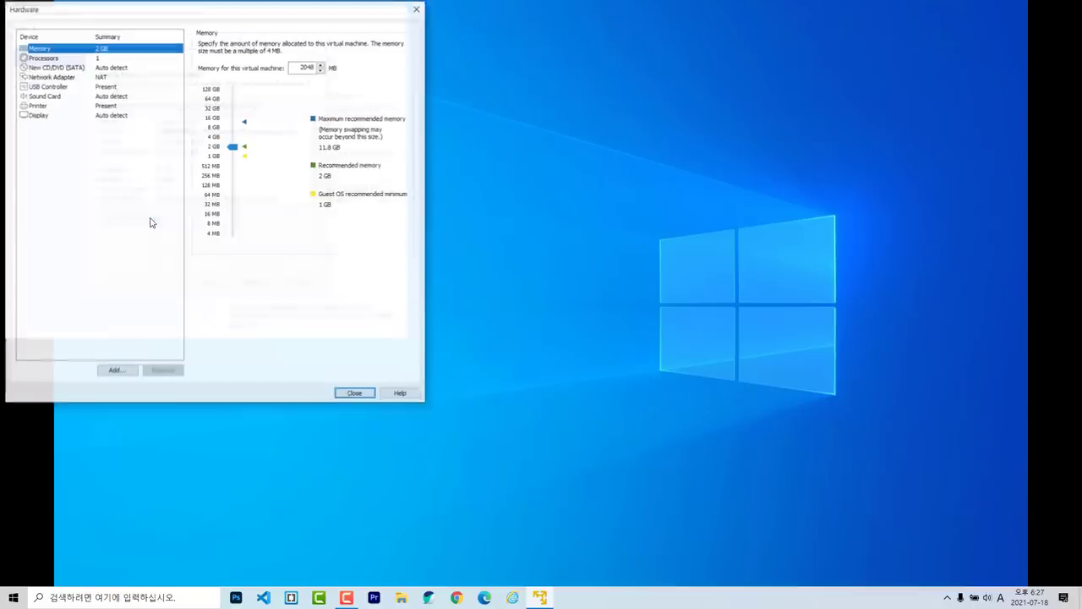
click(98, 56)
Run dxdiag on the host computer to check its processor and memory specifications.
click(160, 598)
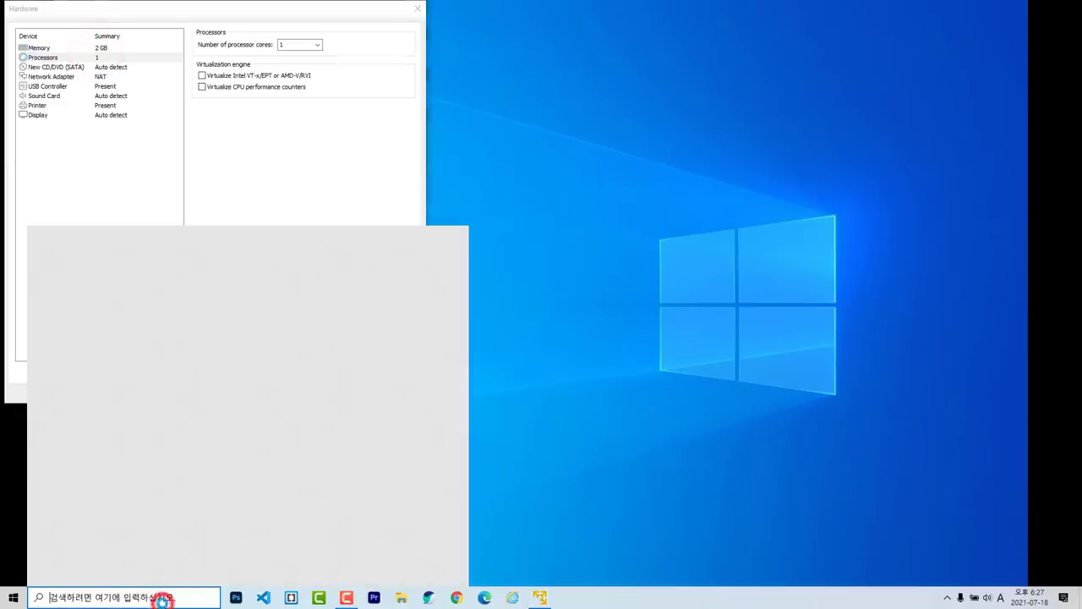
text(dxdiag)
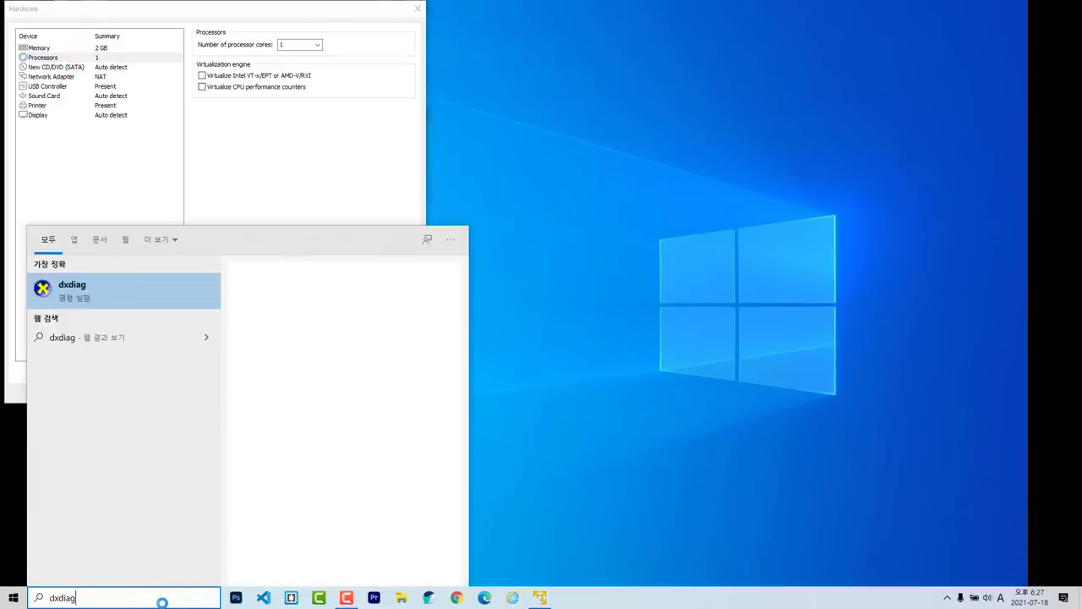
key(Return)
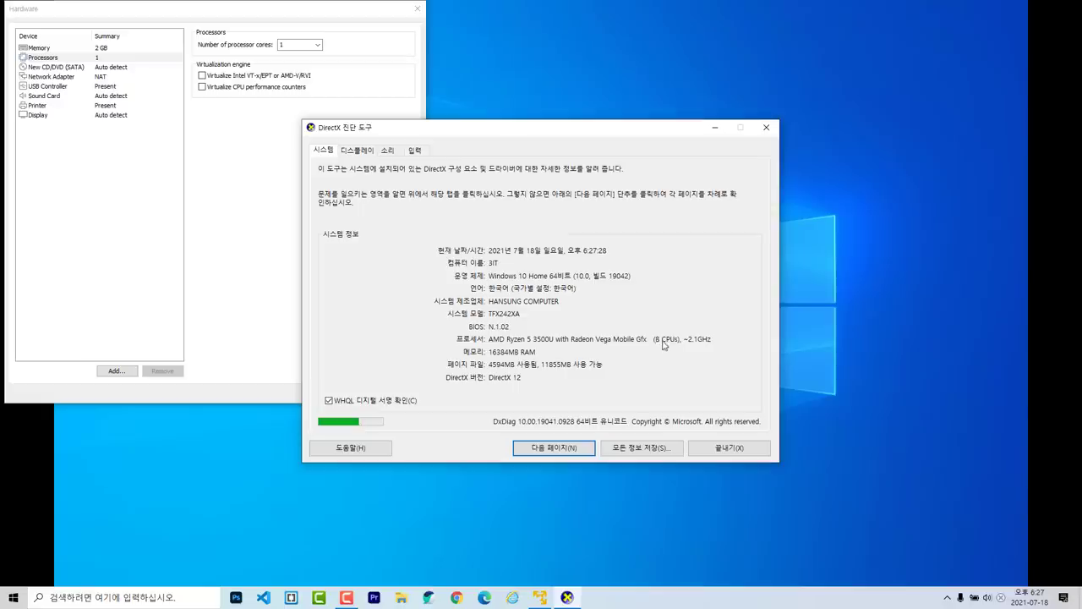
Set the new virtual machine's processor cores to 8 and its memory to 4096 MB.
click(80, 57)
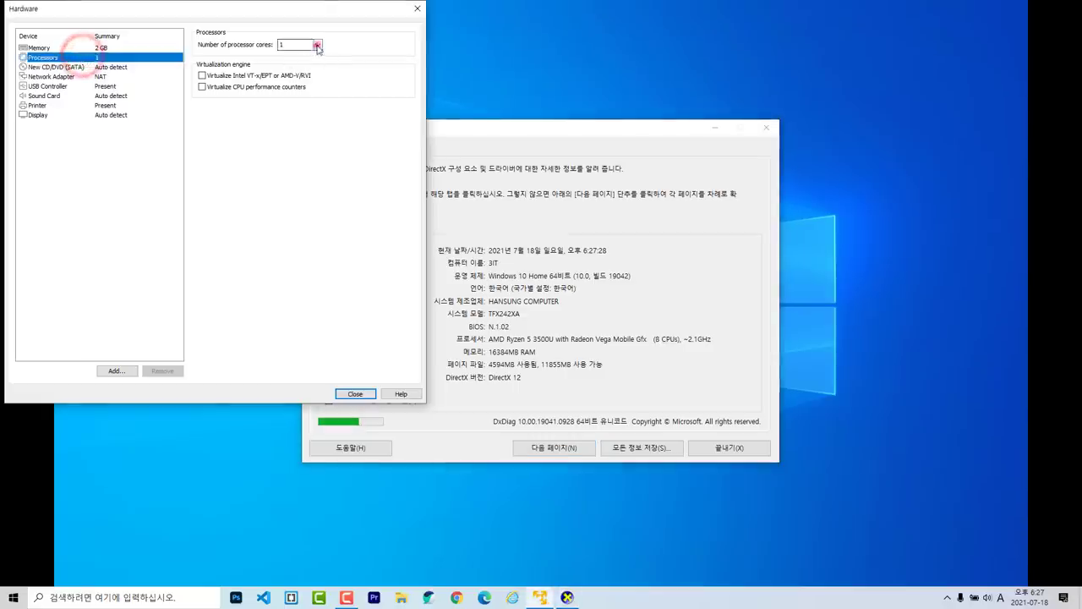
click(317, 45)
click(285, 88)
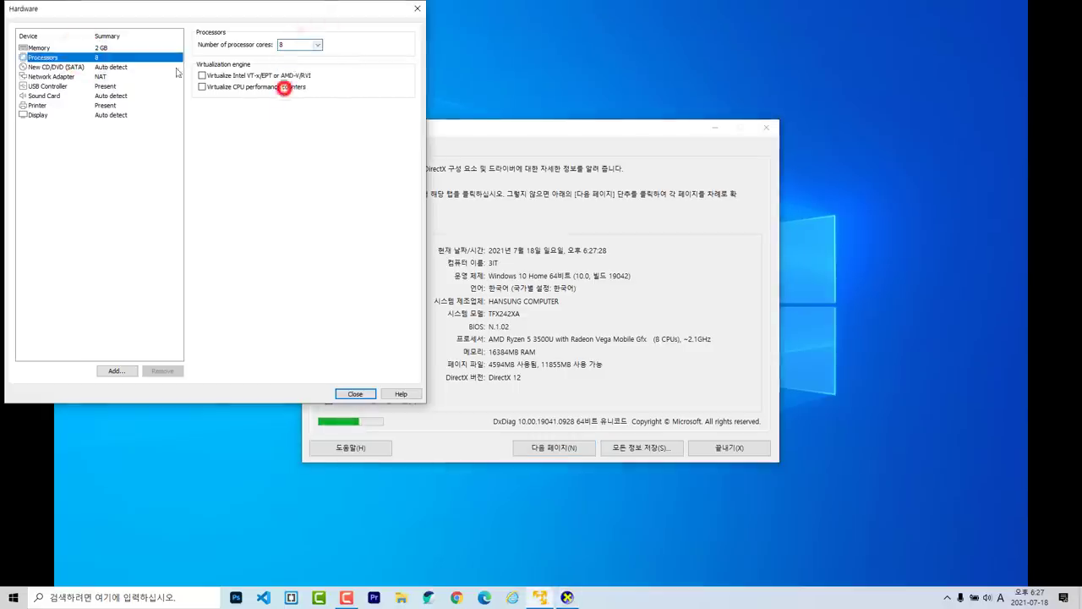
click(98, 48)
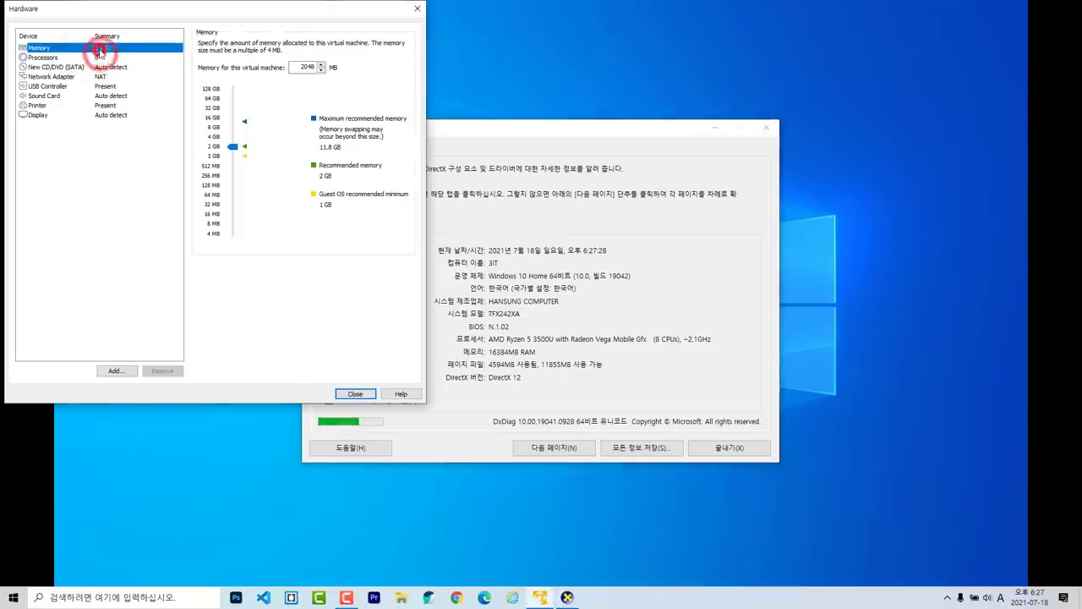
double_click(298, 68)
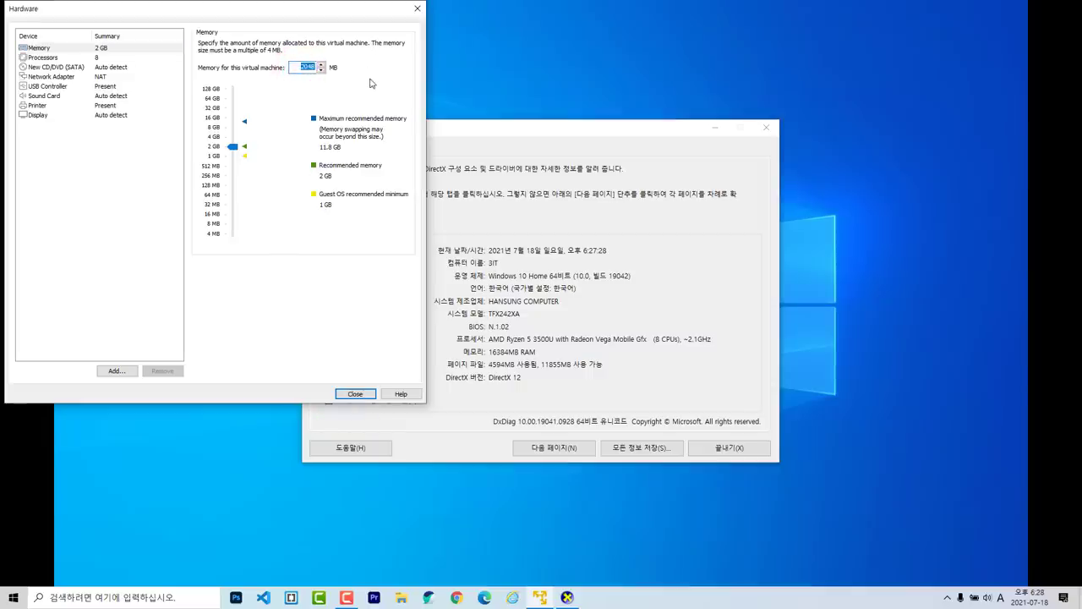
text(4096)
click(354, 394)
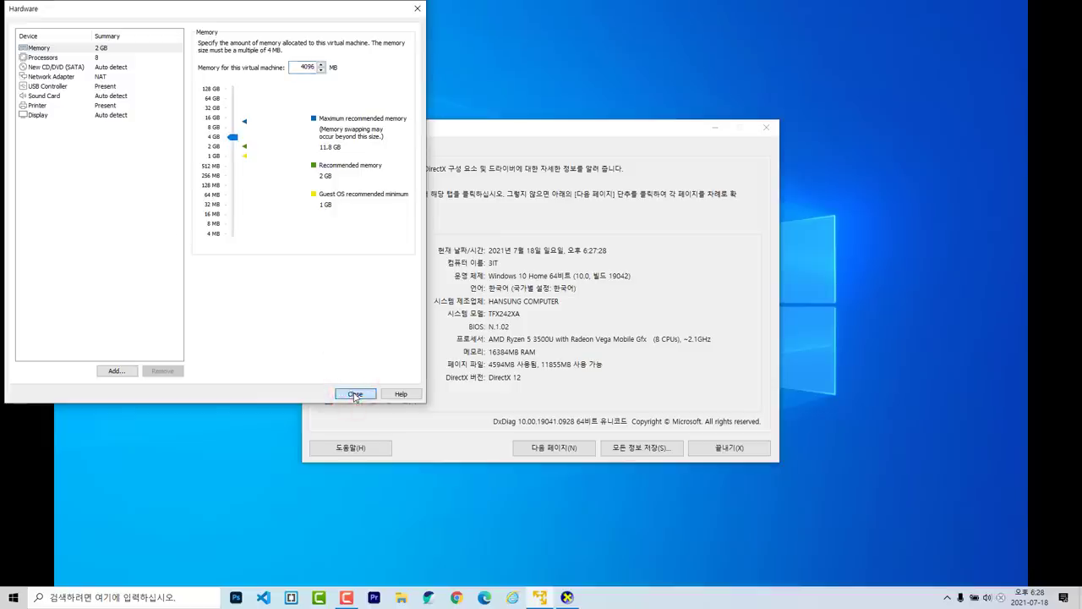
Attach the ISO image Win7 Ent x64 Remiz 190112 to the new machine's CD/DVD drive and close the hardware customization.
click(53, 67)
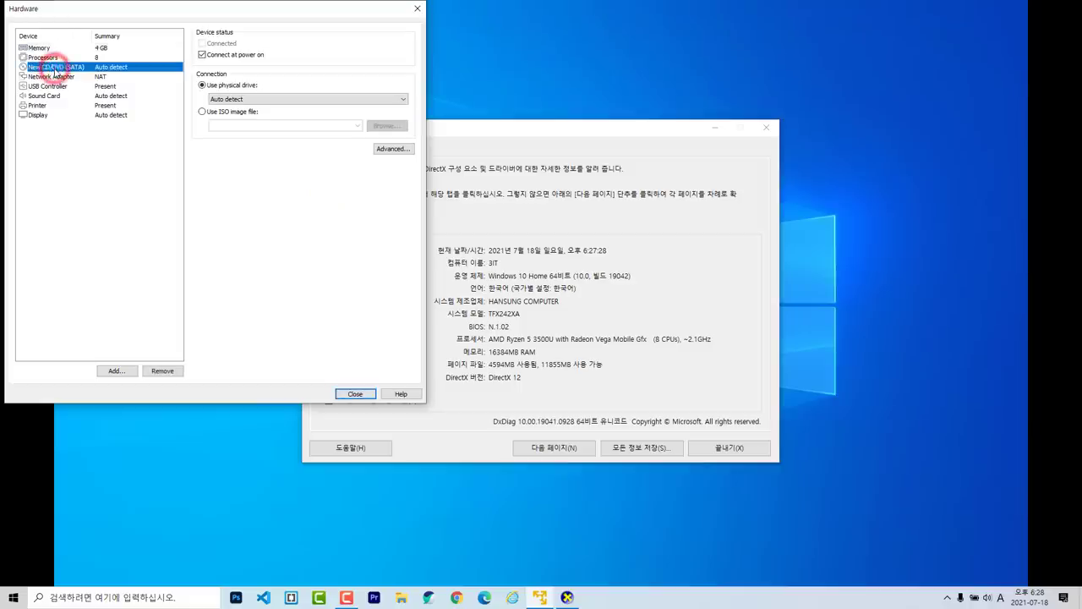
click(202, 111)
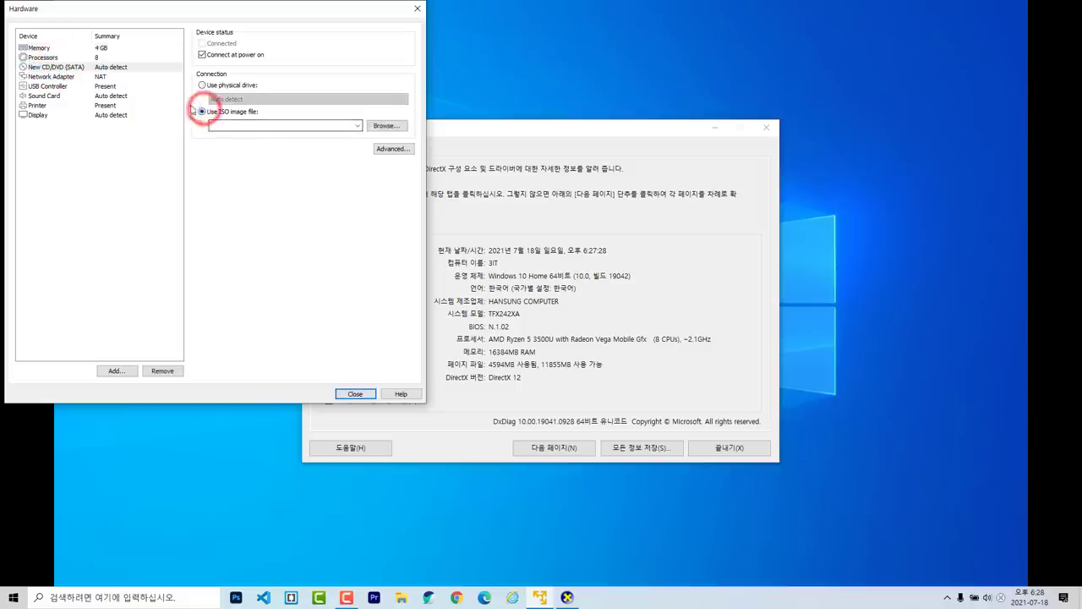
click(386, 125)
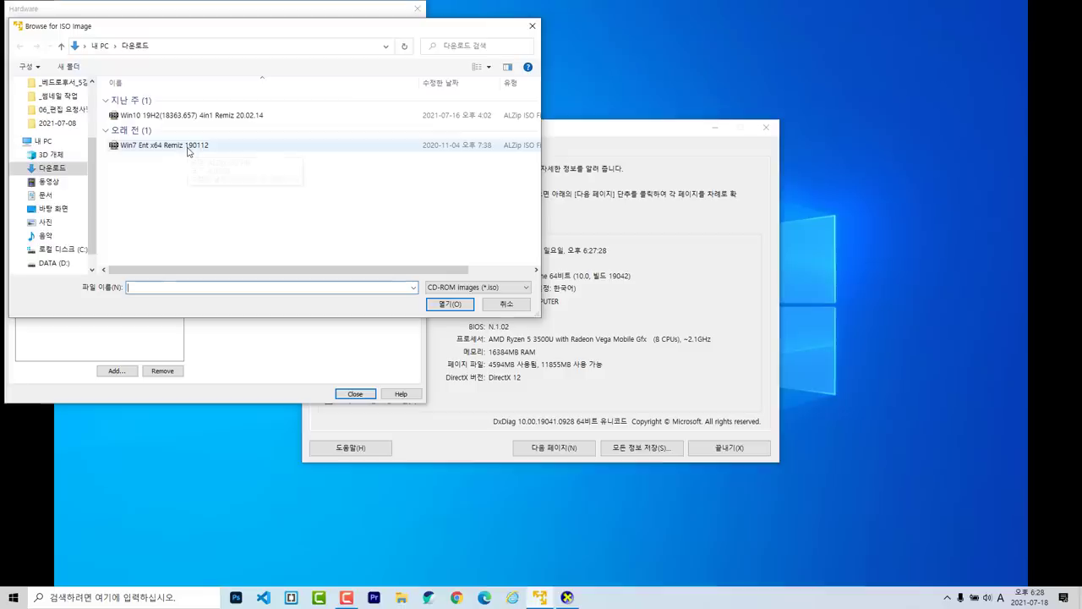
click(188, 147)
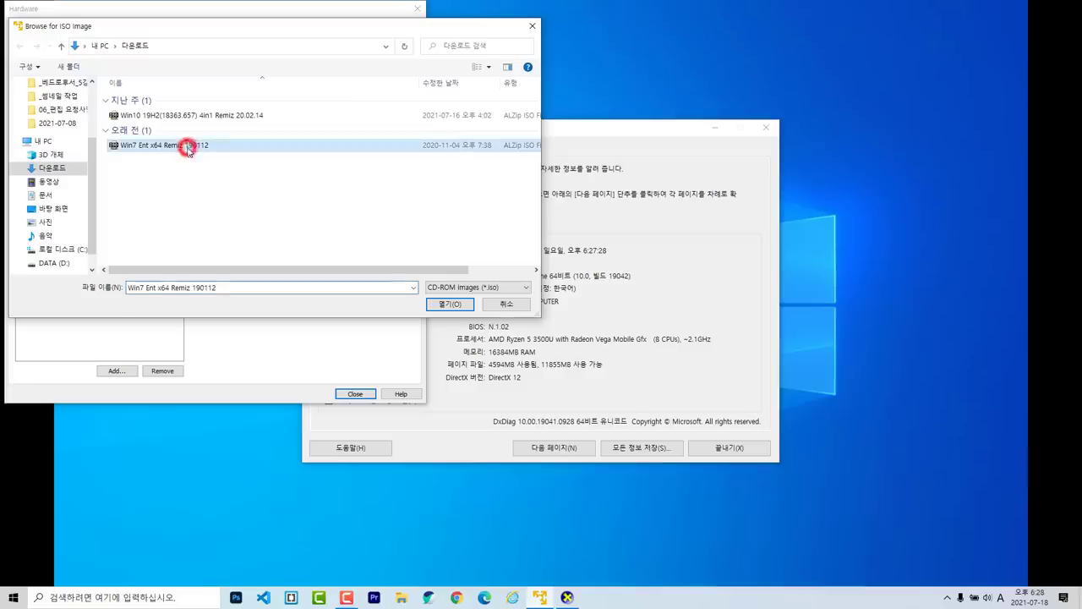
click(449, 302)
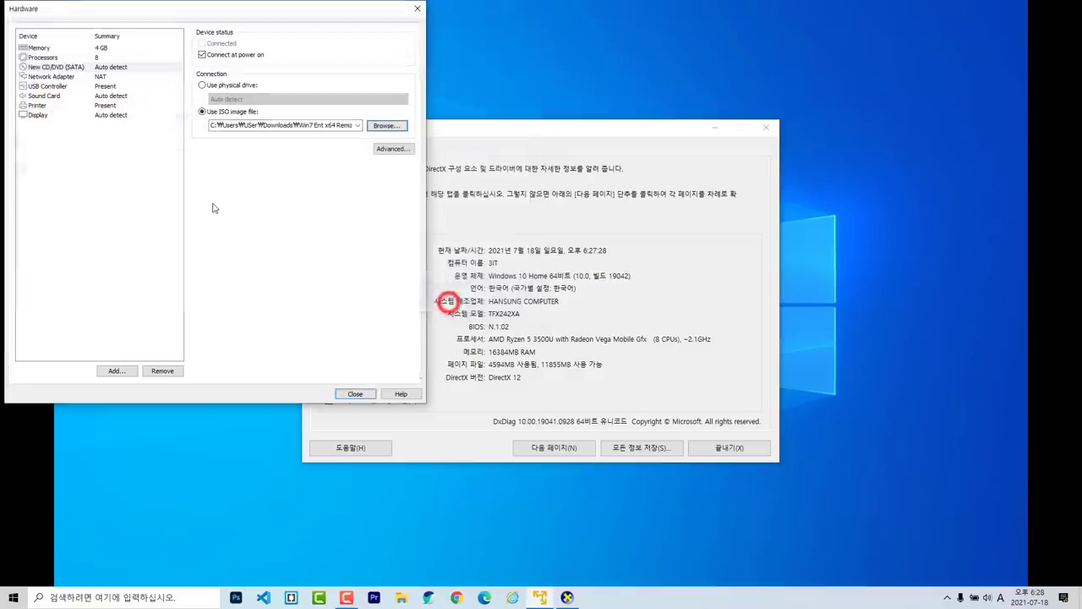
click(355, 393)
Finish creating the Windows 7 x64 virtual machine, dismiss the host's DirectX diagnostics and power the machine on.
click(256, 282)
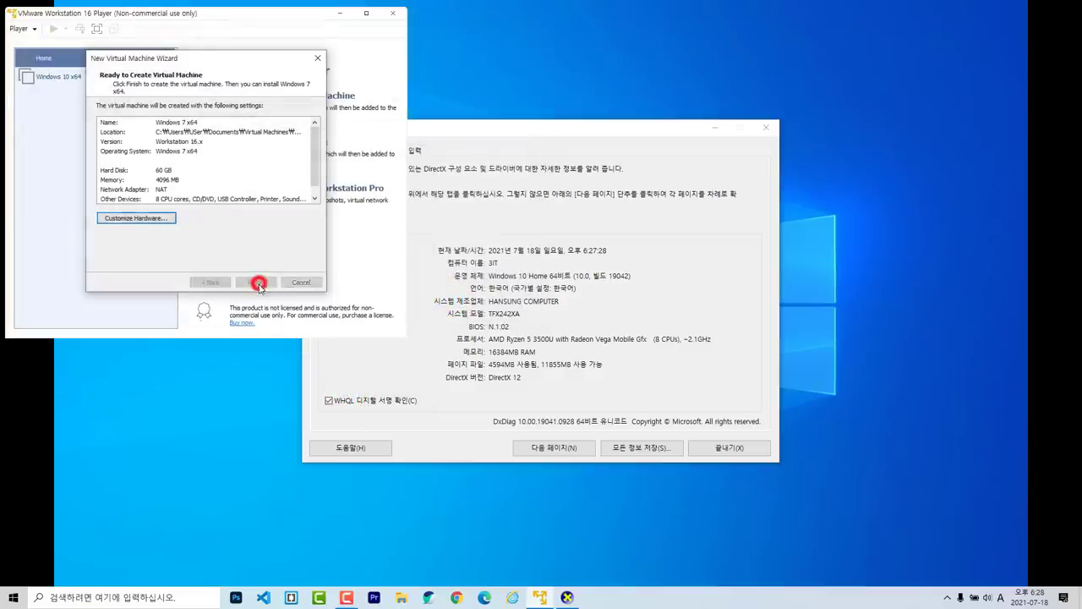
click(748, 449)
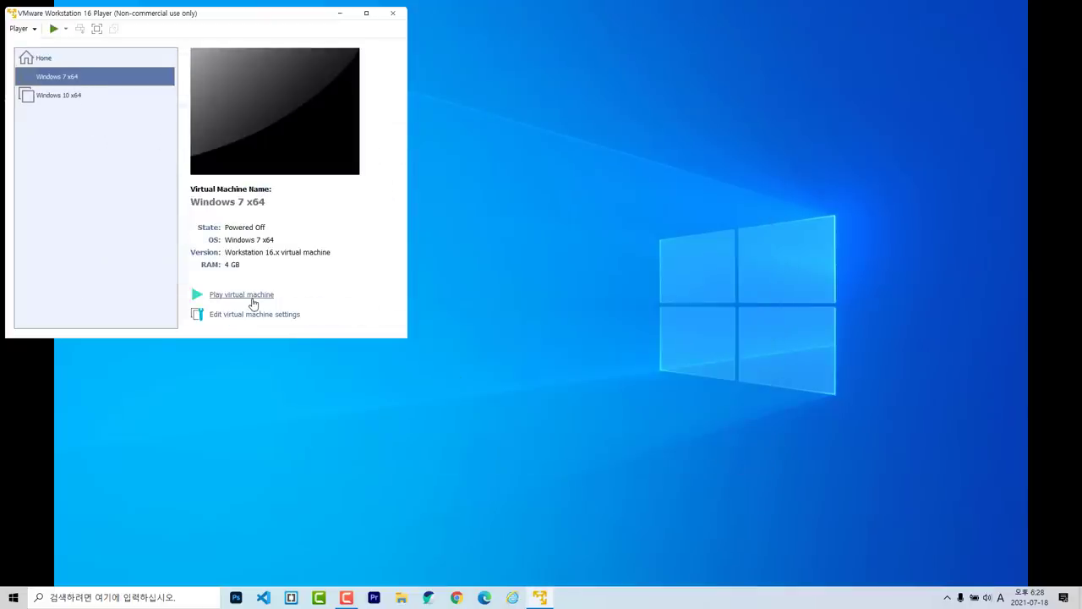
click(252, 300)
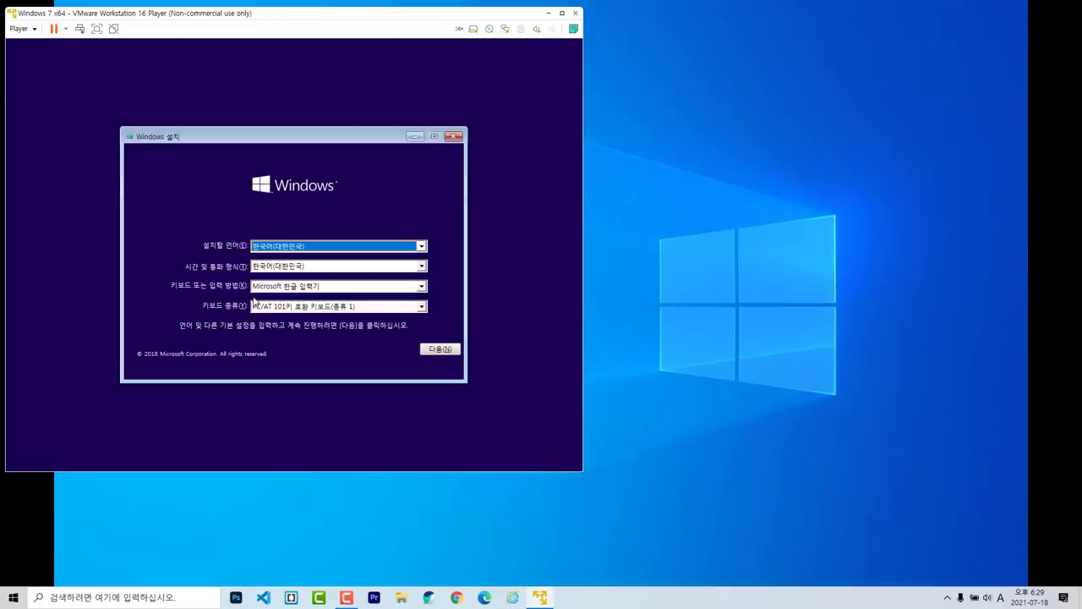
Start a custom Windows installation with the default language settings, accepting the licence terms and using Drive 0's unallocated space.
click(449, 352)
click(296, 259)
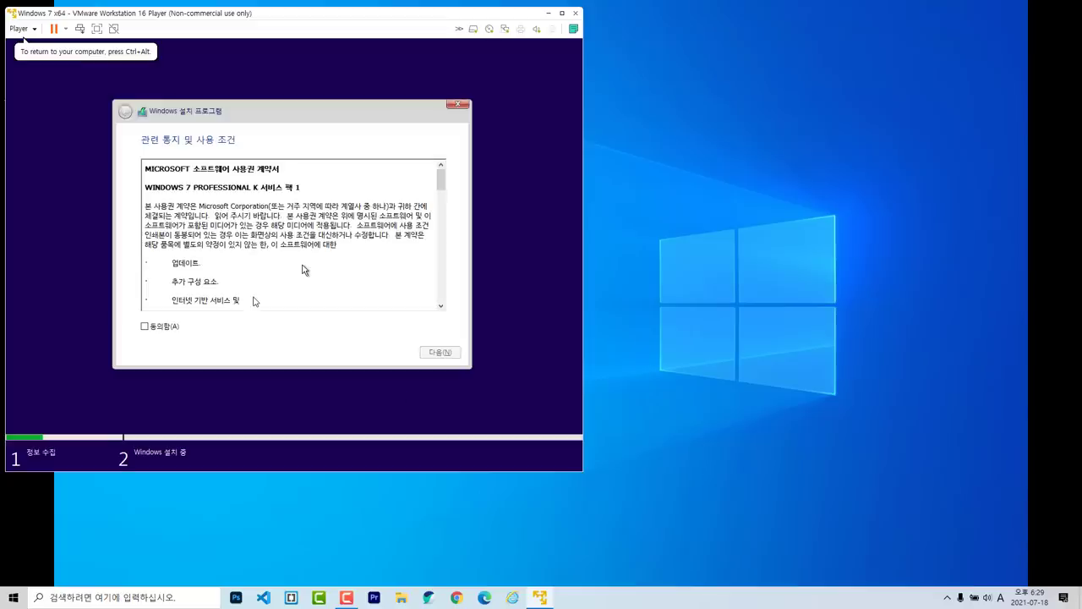
click(145, 326)
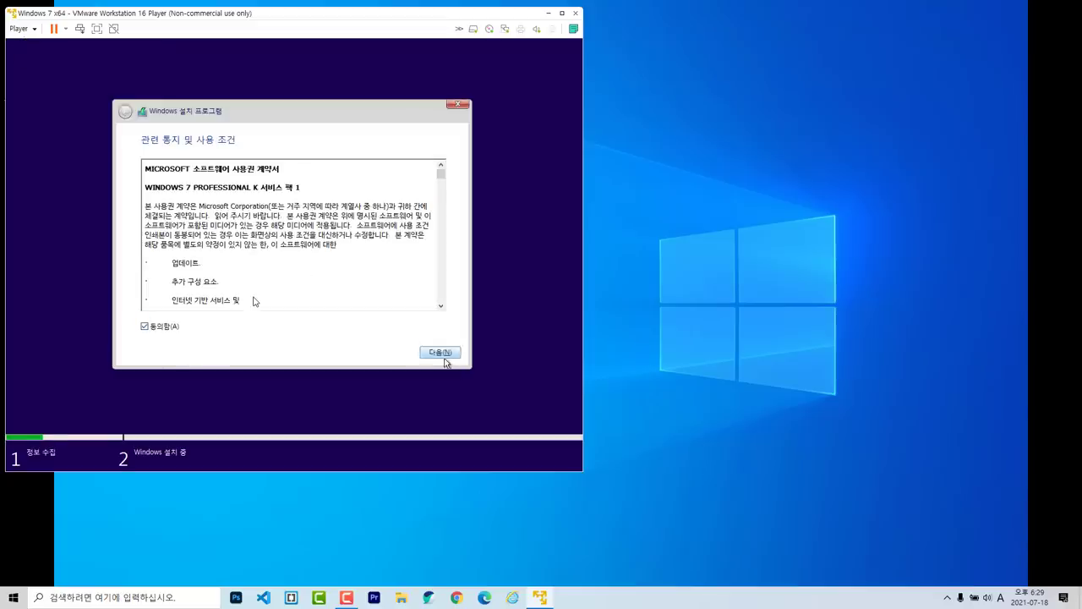
click(445, 353)
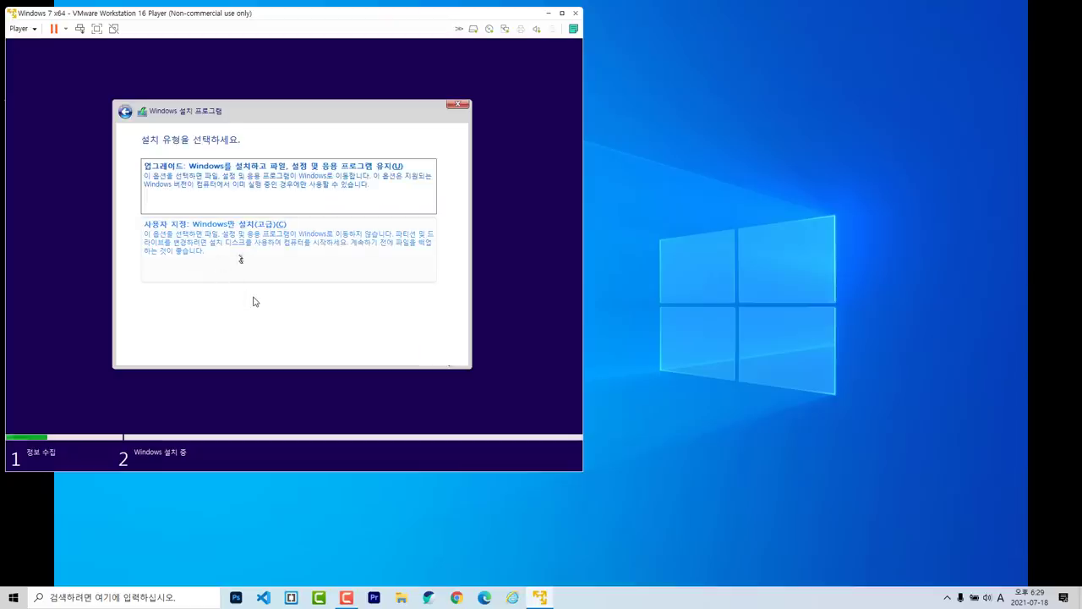
click(273, 256)
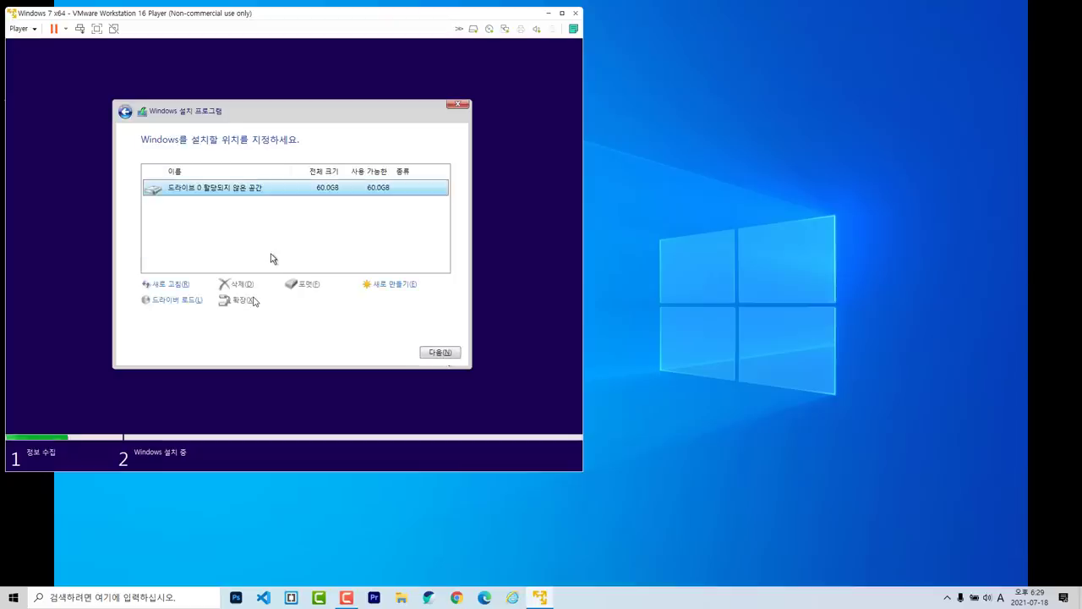
click(454, 354)
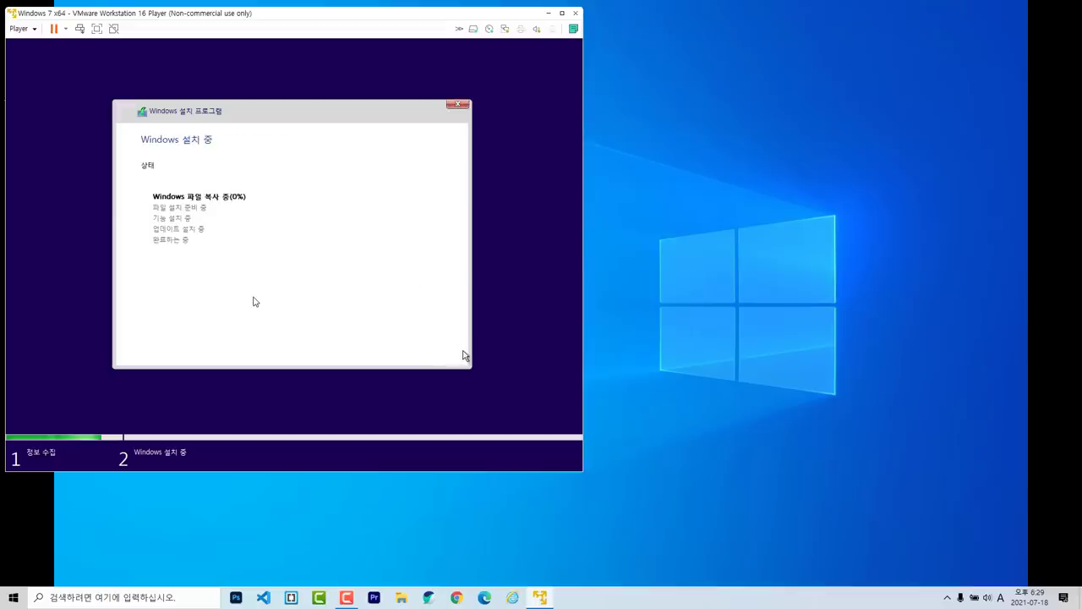
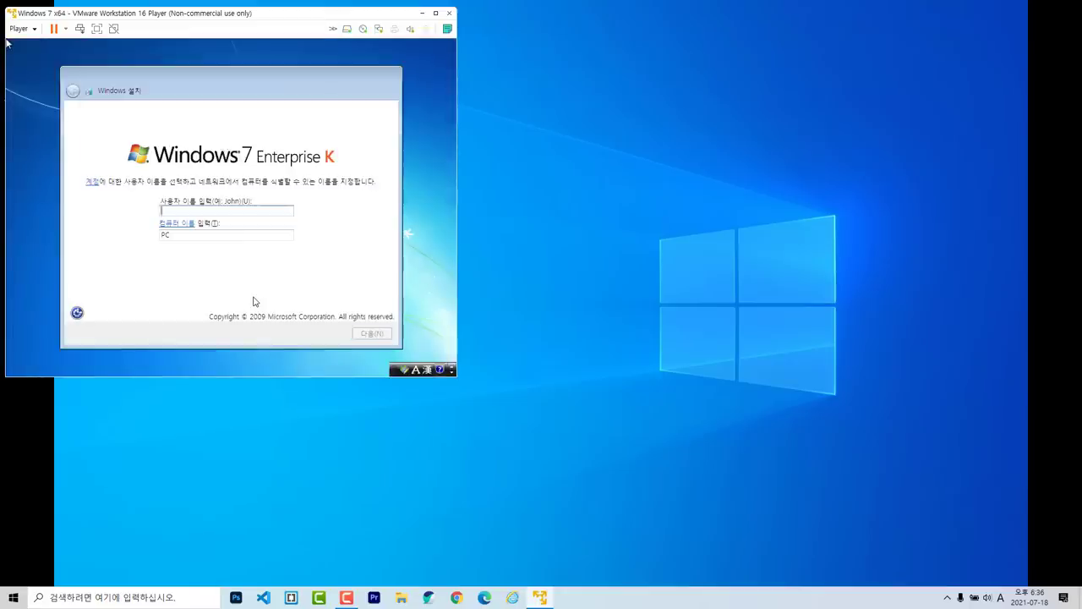
Set the Windows 7 account's user name to user and the computer name to win7.
key(Num_Lock)
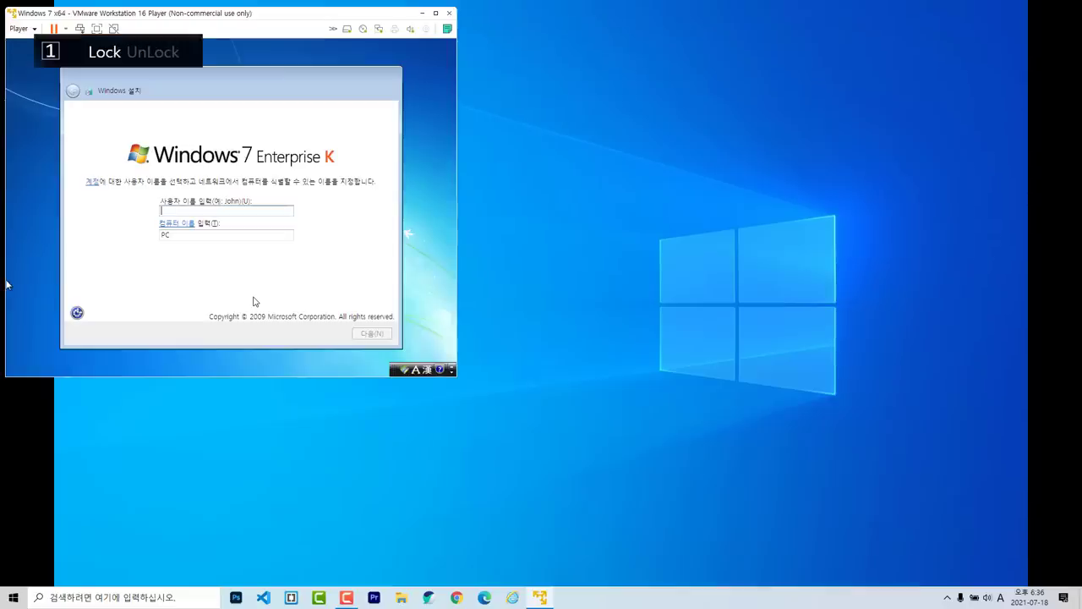
key(Num_Lock)
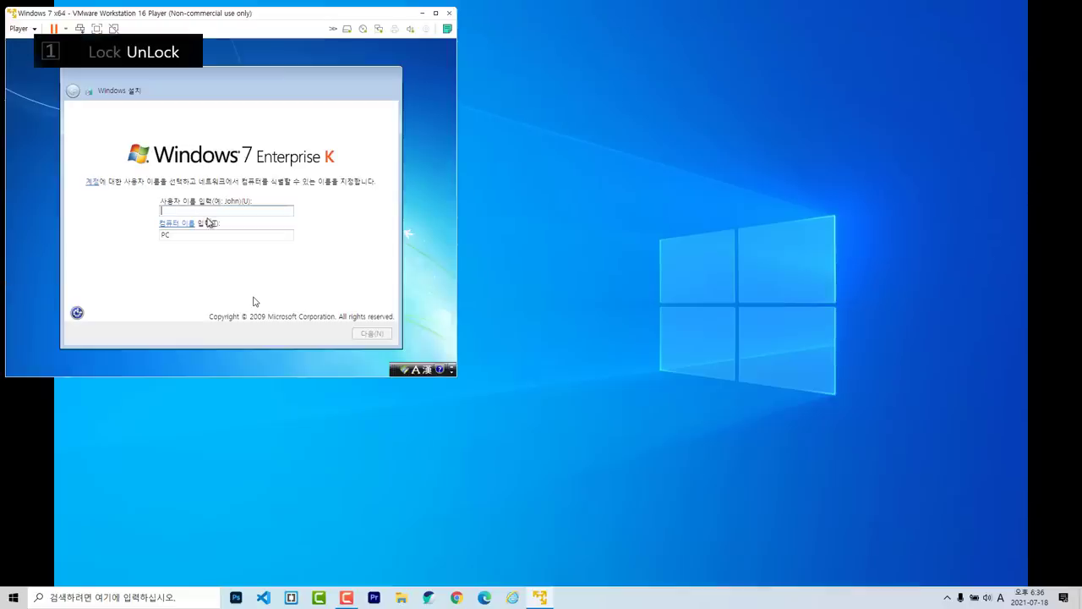
text(user)
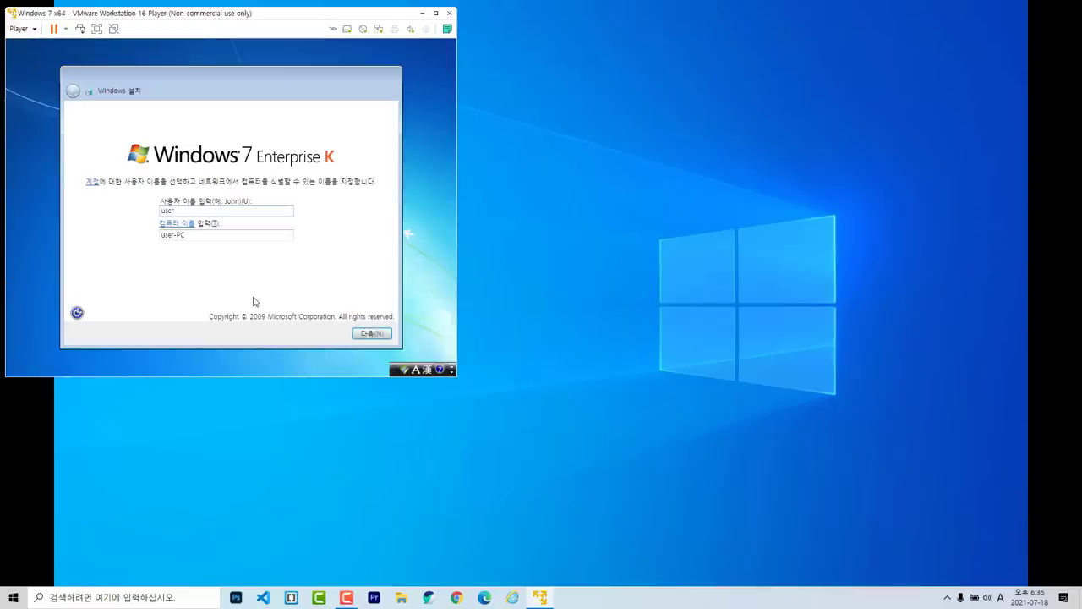
key(Tab)
click(214, 235)
drag(215, 235, 138, 235)
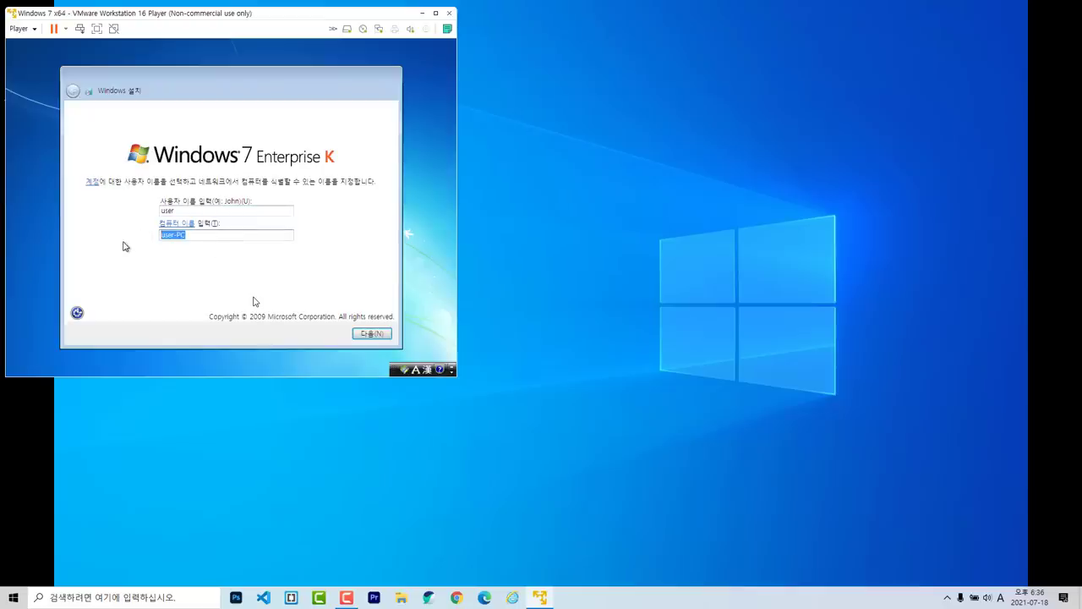
text(win7)
click(380, 335)
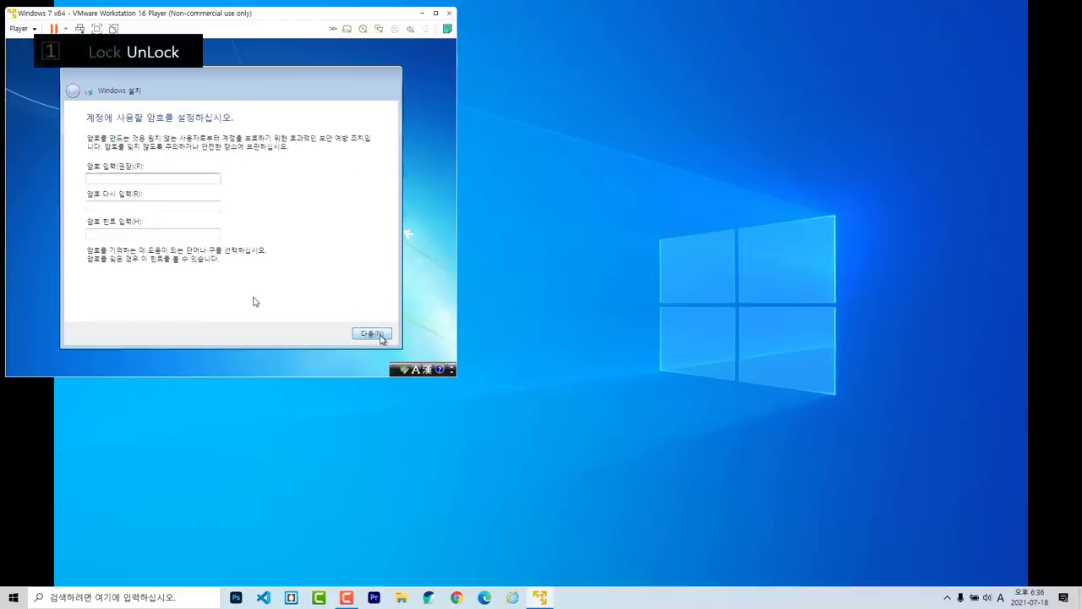
Complete Windows setup with a blank password, the recommended protection settings (권장 설정 사용), the default date and time, and 홈 네트워크.
click(381, 337)
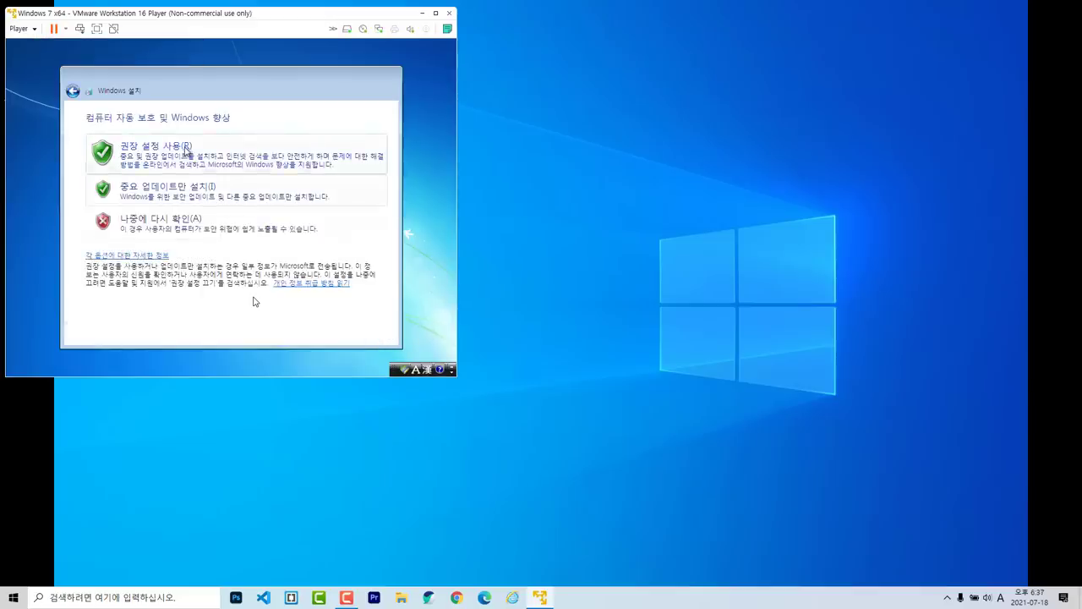
click(187, 152)
click(388, 337)
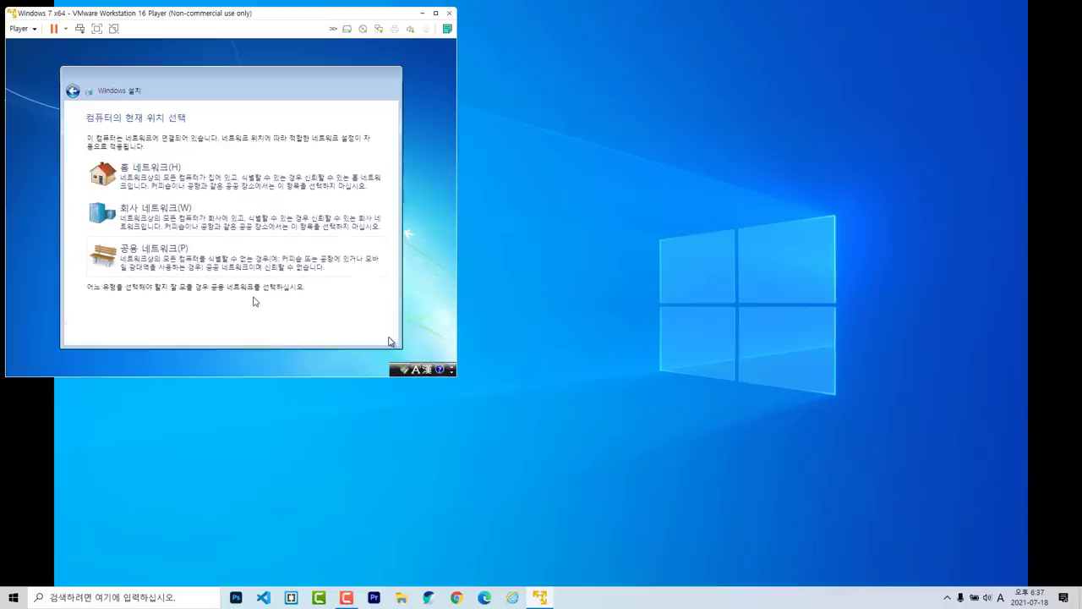
click(188, 171)
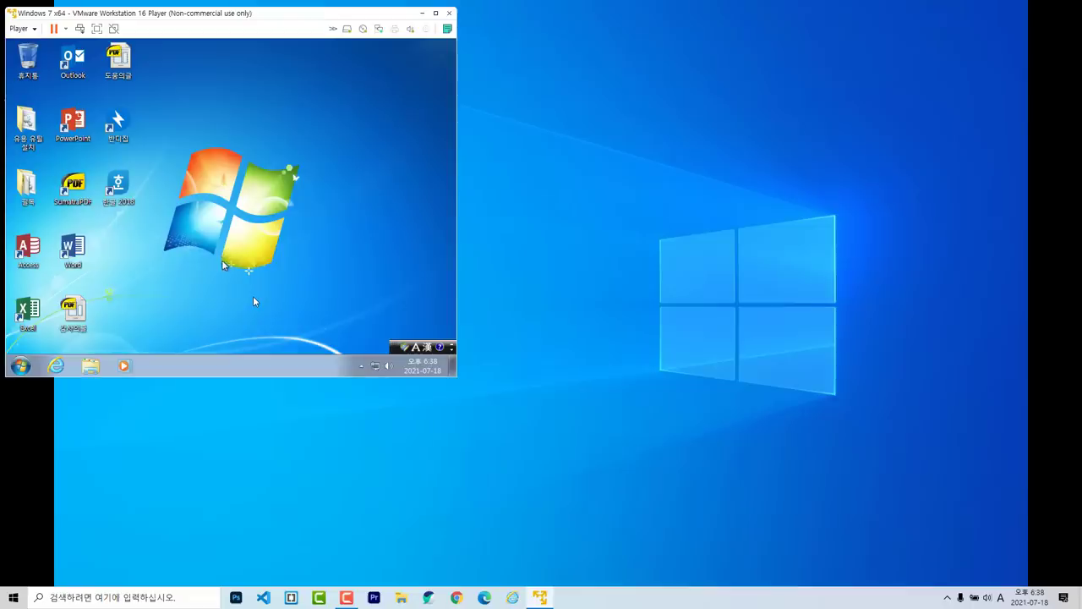
Run dxdiag inside the Windows 7 virtual machine and examine its system and display (디스플레이) information.
click(21, 365)
click(72, 336)
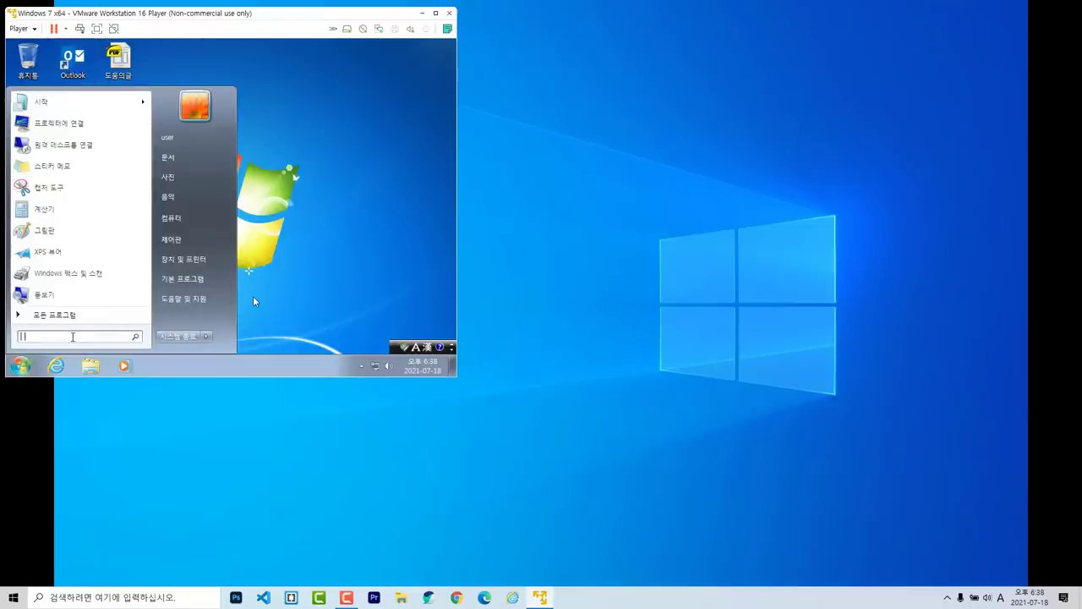
text(dxdiag)
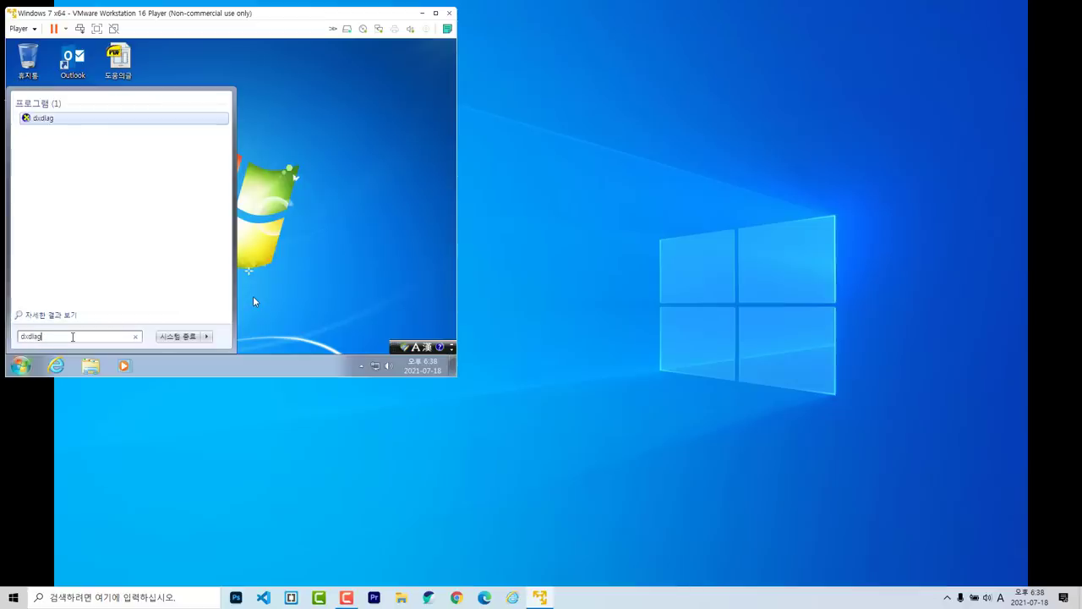
click(38, 119)
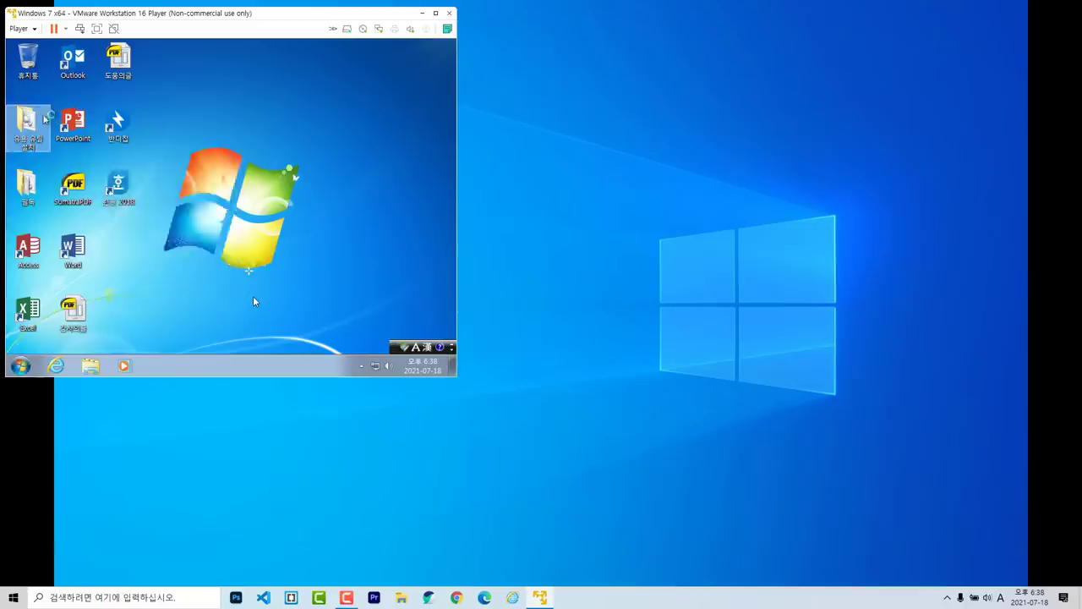
click(292, 247)
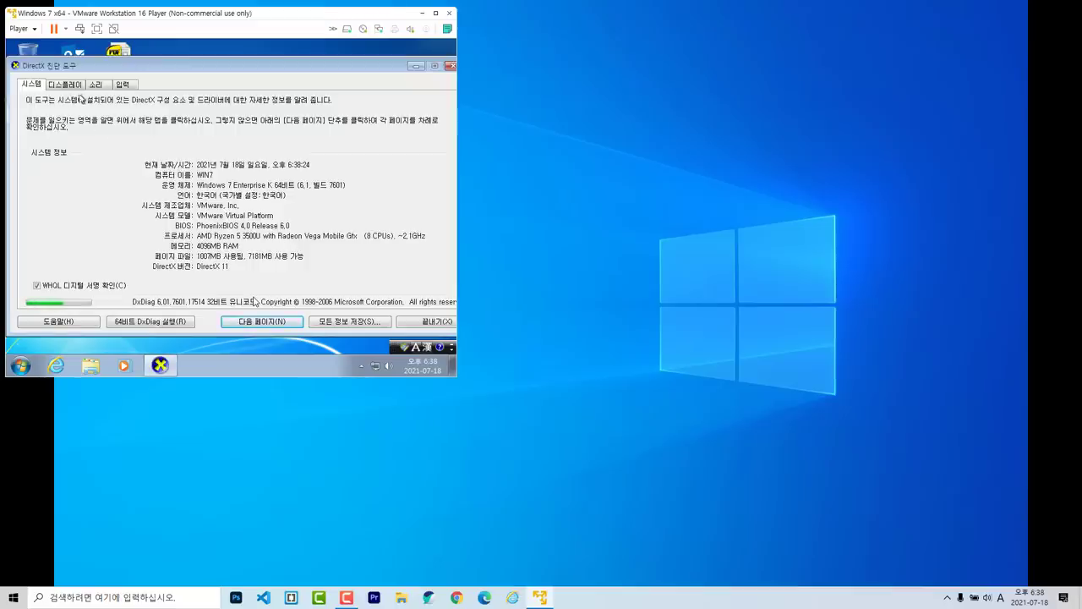
click(77, 88)
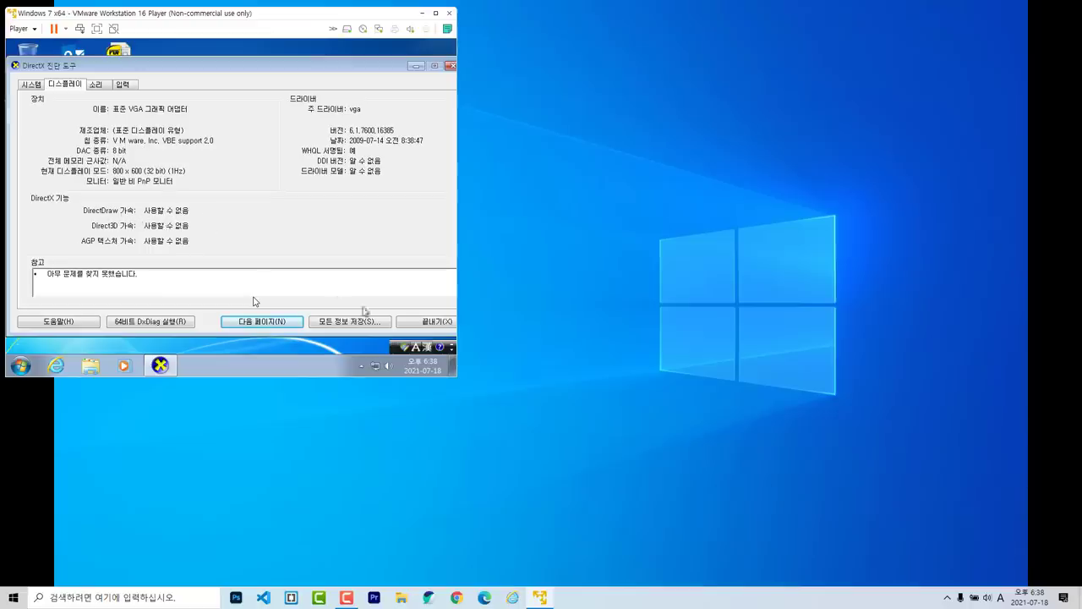
Close the DirectX diagnostic tool and launch the VMware Tools installer (setup64.exe) inside the virtual machine, allowing it to make changes.
click(413, 324)
key(ctrl+alt)
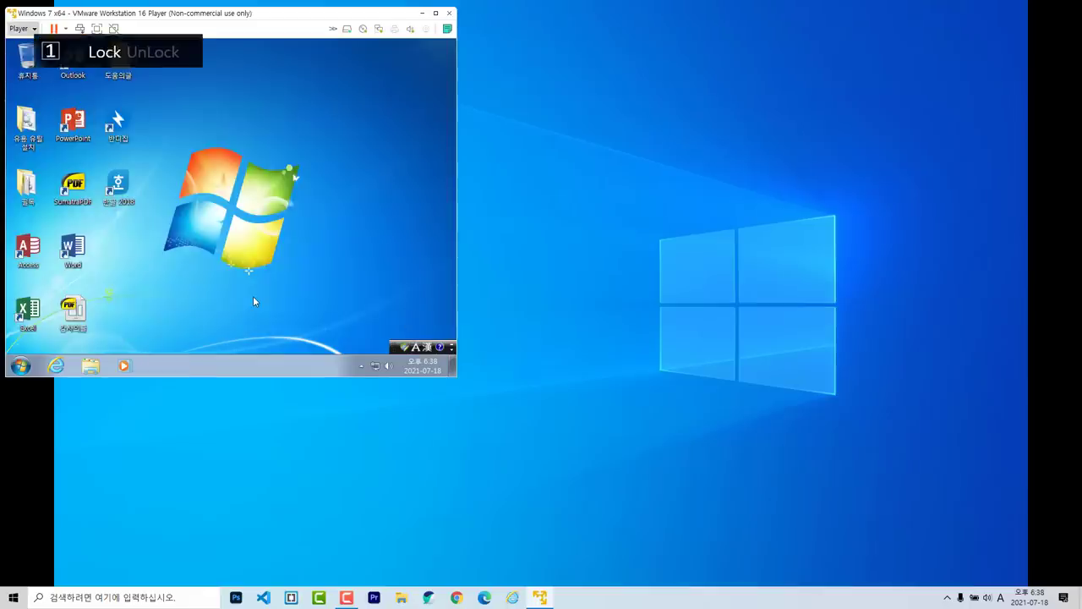
key(F10)
key(Down)
key(Down)
key(Up)
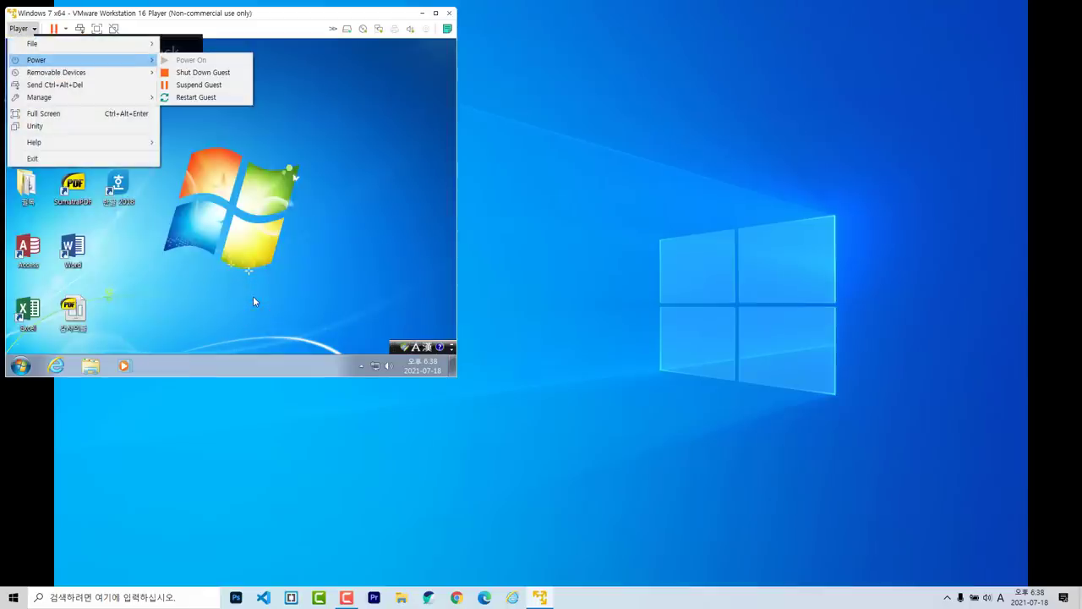
key(Down)
key(Down)
key(Down)
key(Right)
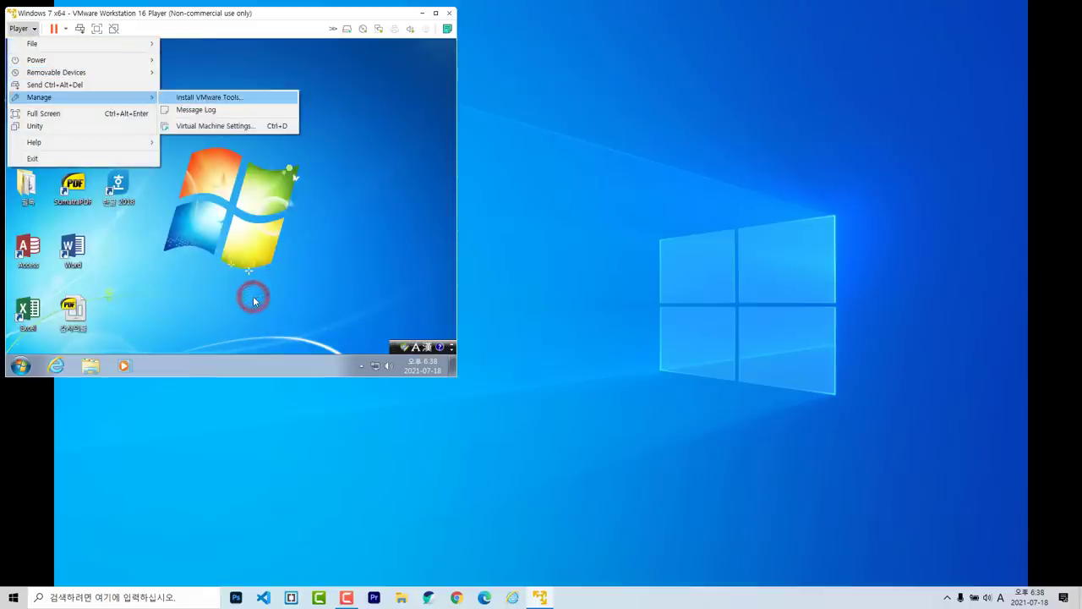
key(Return)
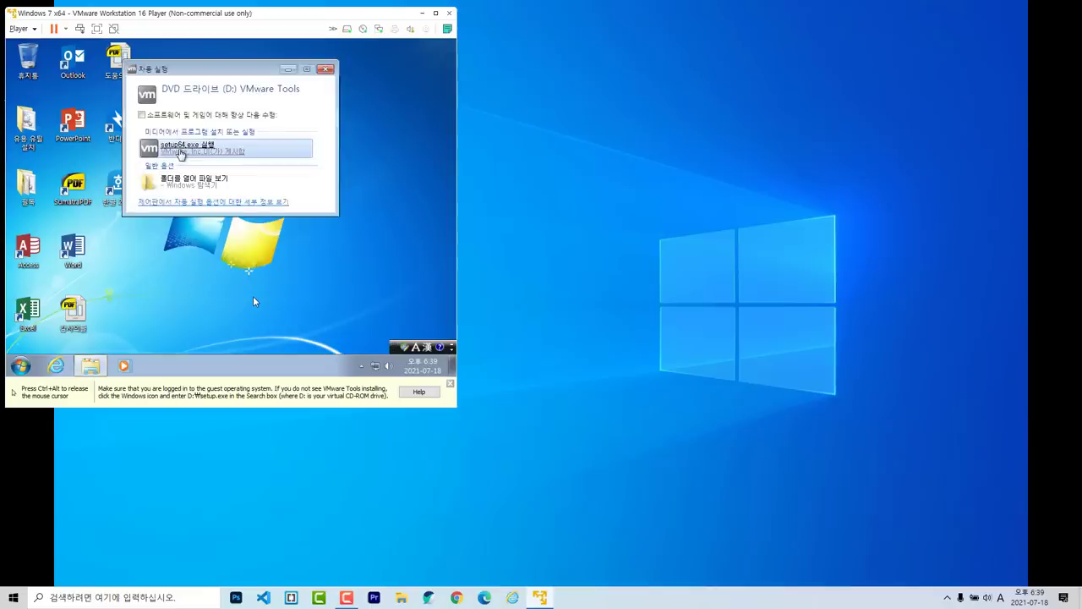
click(180, 154)
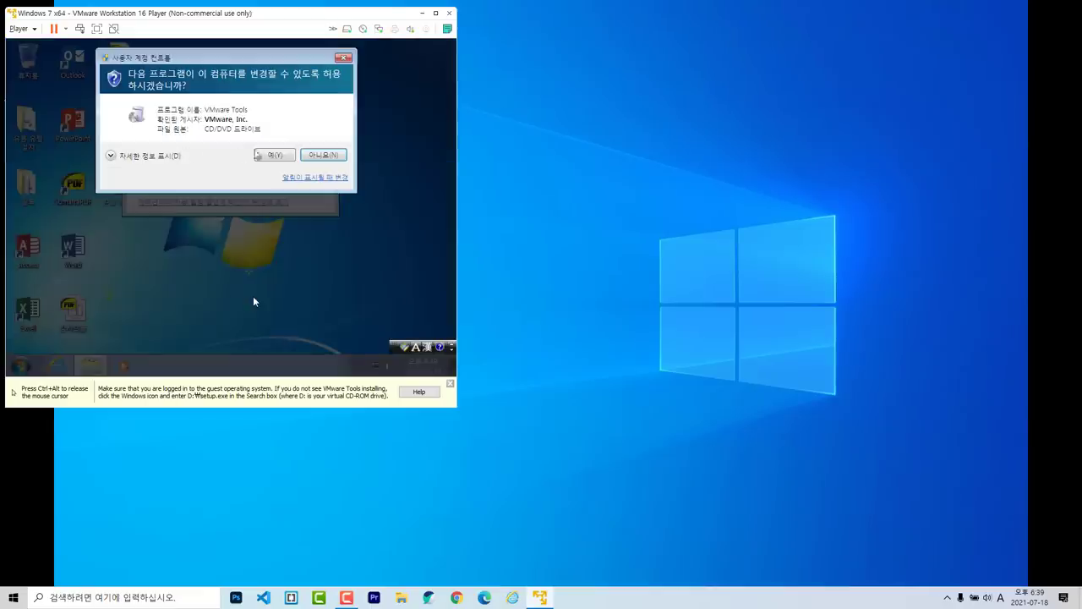
click(275, 158)
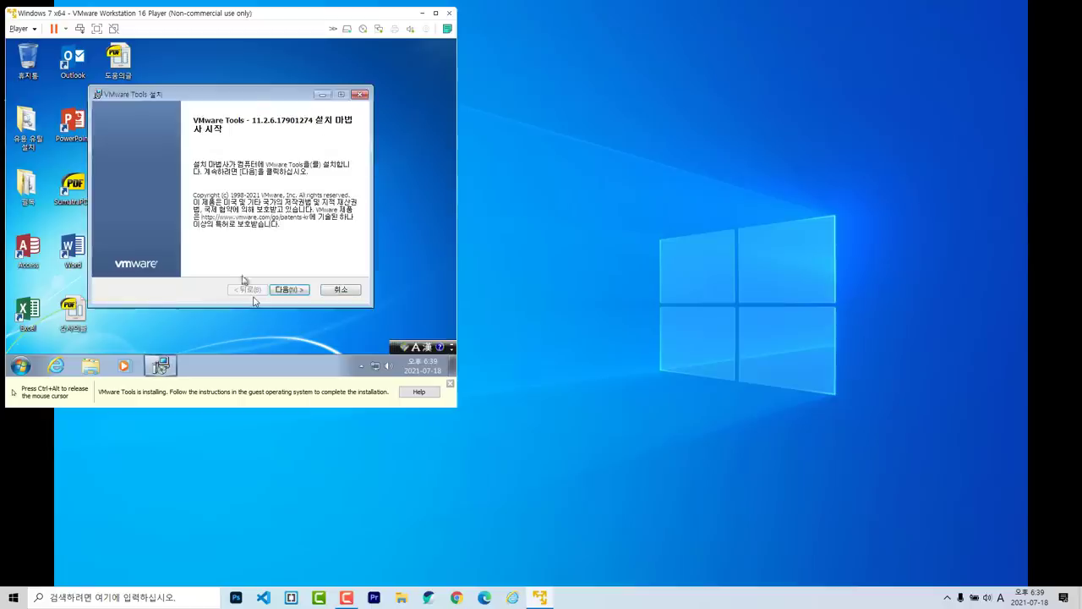
Install VMware Tools with the standard installation type (표준 설치) and finish its wizard.
click(296, 296)
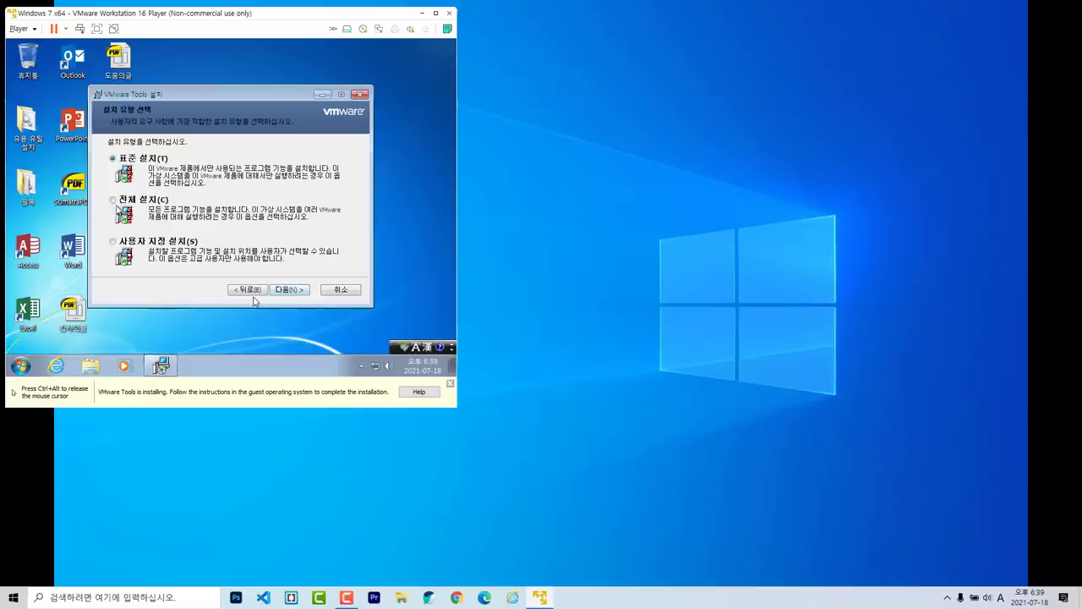
click(289, 292)
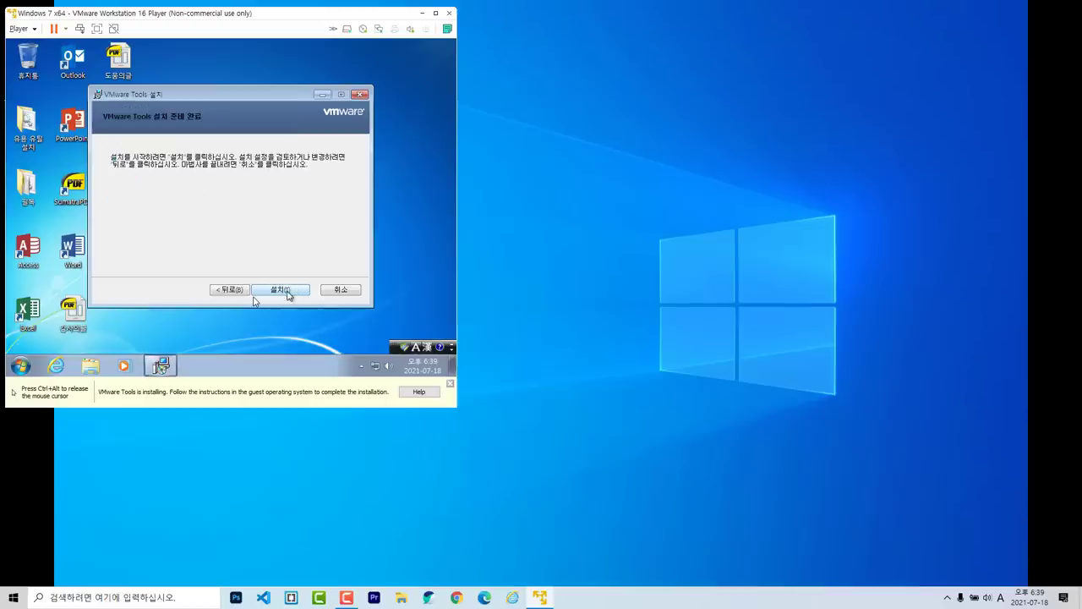
click(288, 293)
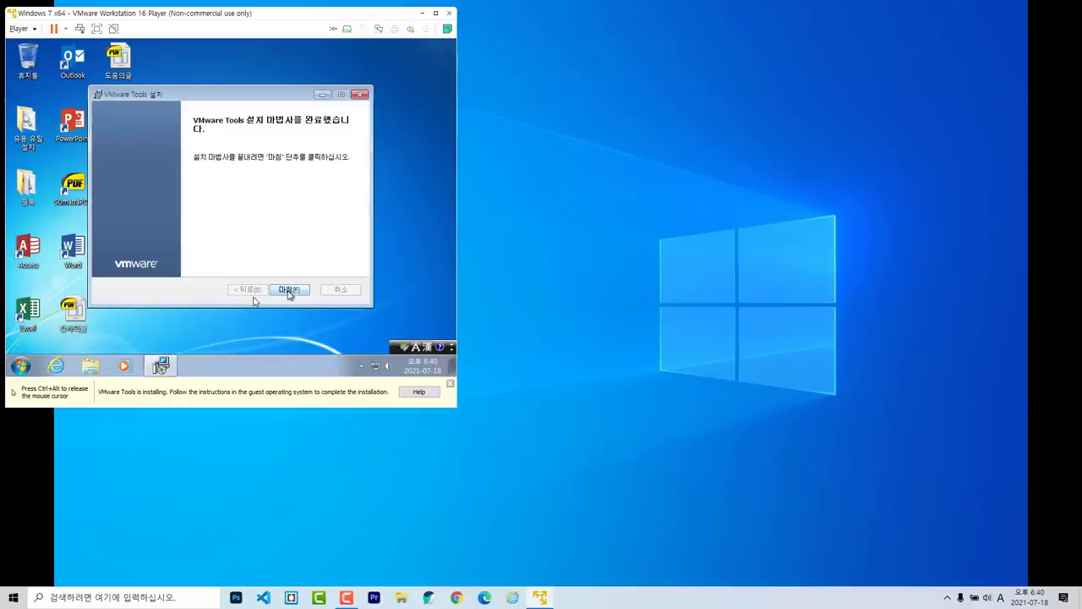
click(288, 290)
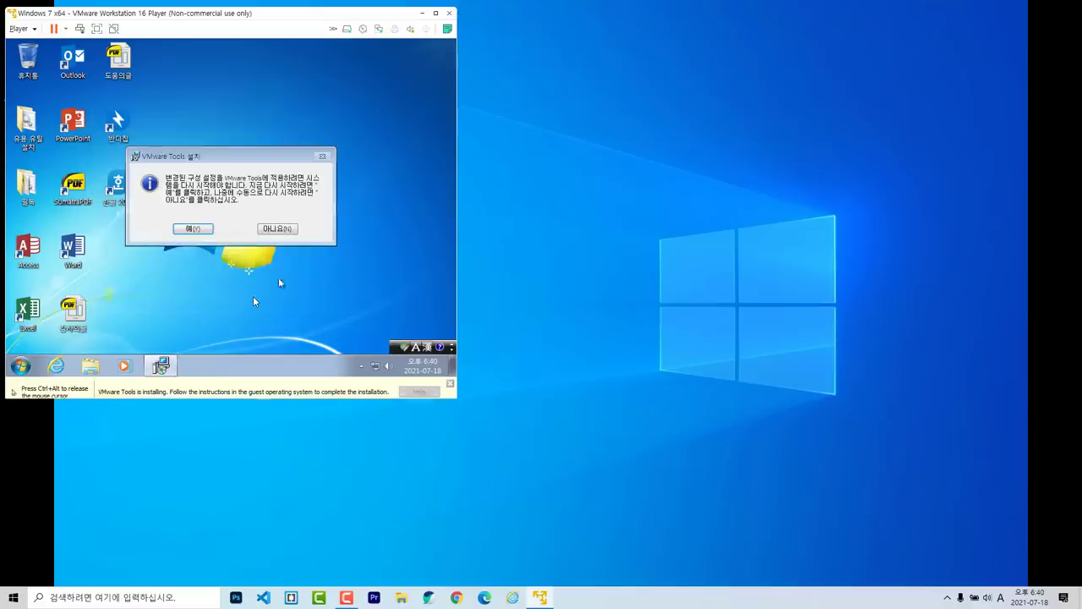
Restart Windows 7, then log off and sign back in to apply the VMware Tools settings.
click(192, 229)
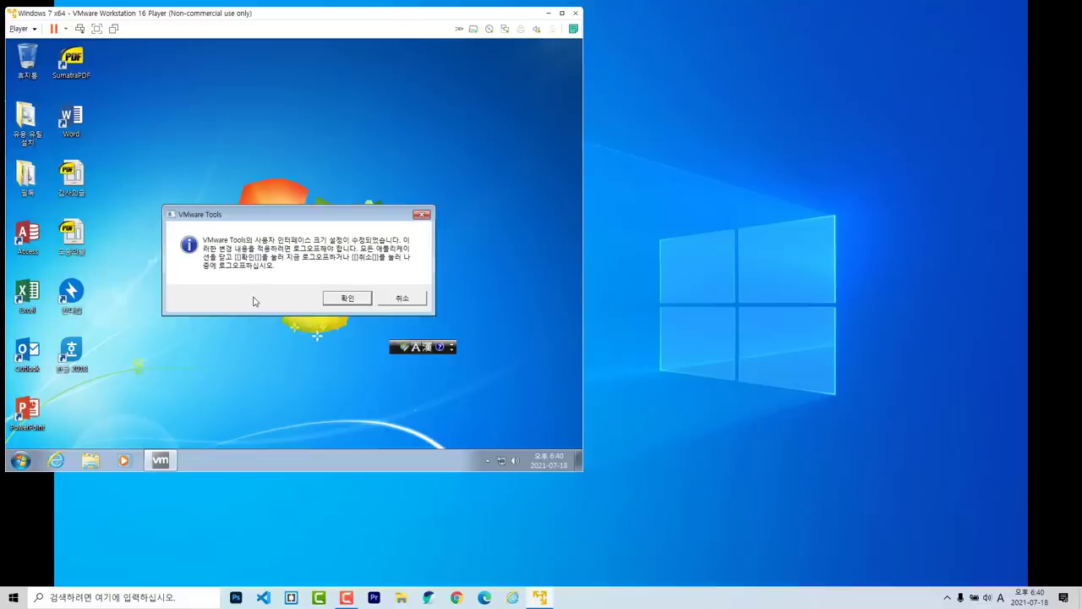
key(Return)
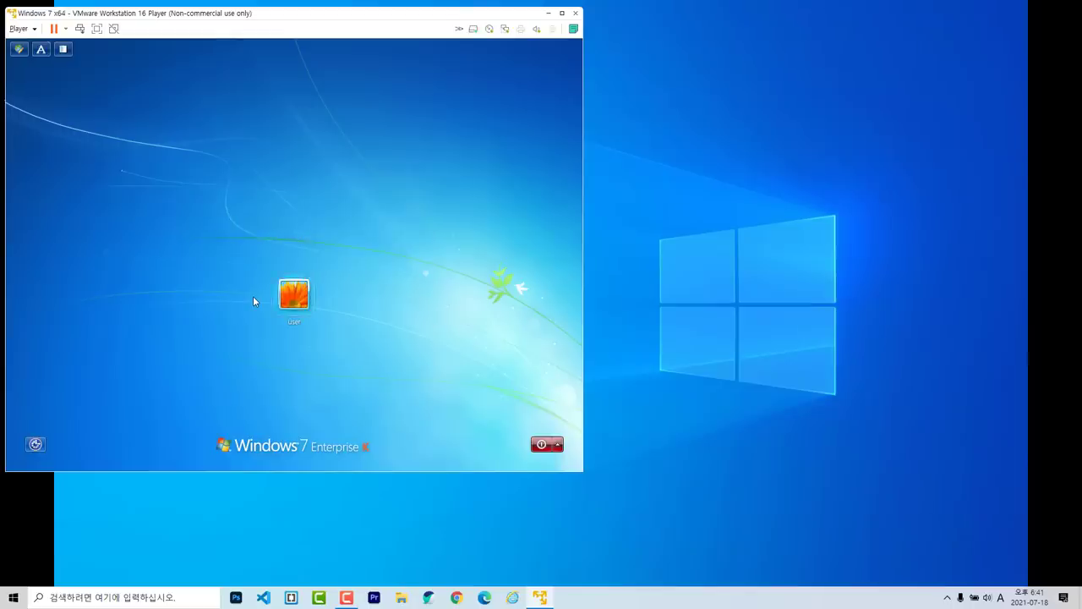
key(Return)
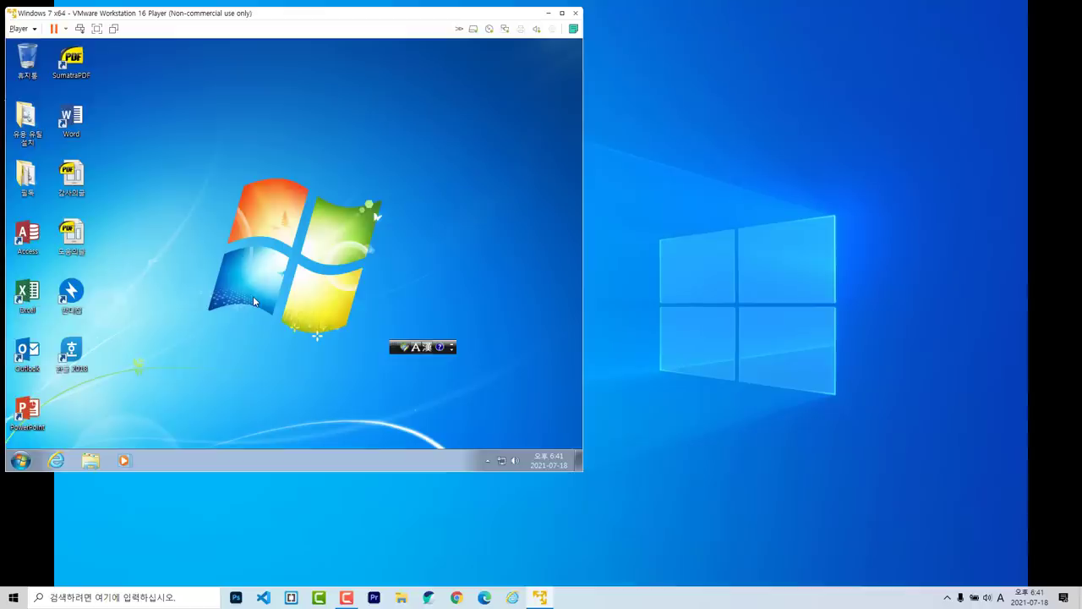
Enable the 컴퓨터, 문서 and 제어판 desktop icons in Windows 7's personalization settings, and close the settings window.
right_click(253, 301)
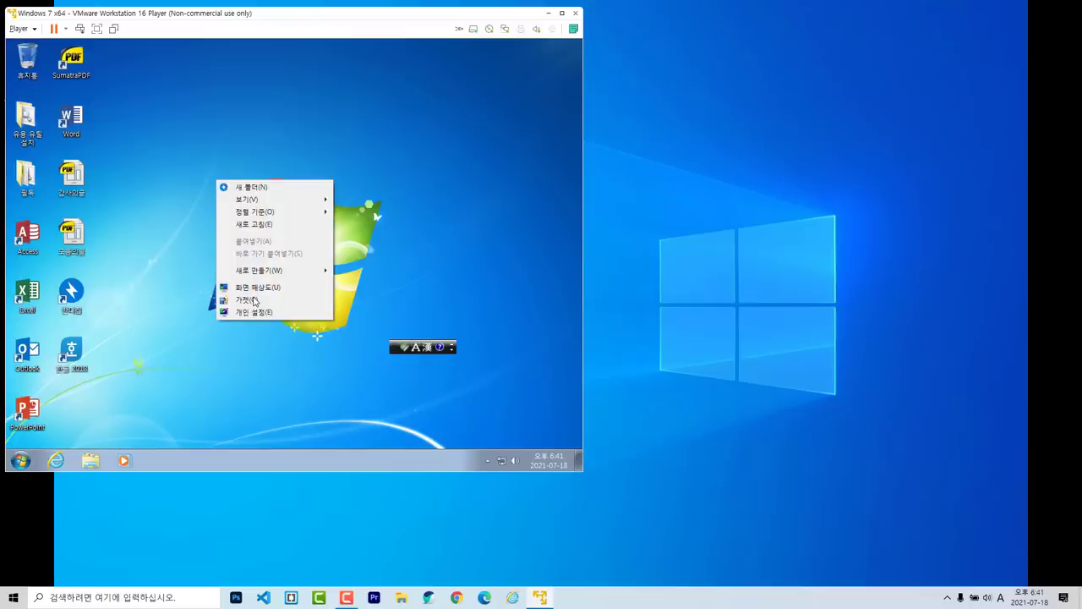
click(253, 311)
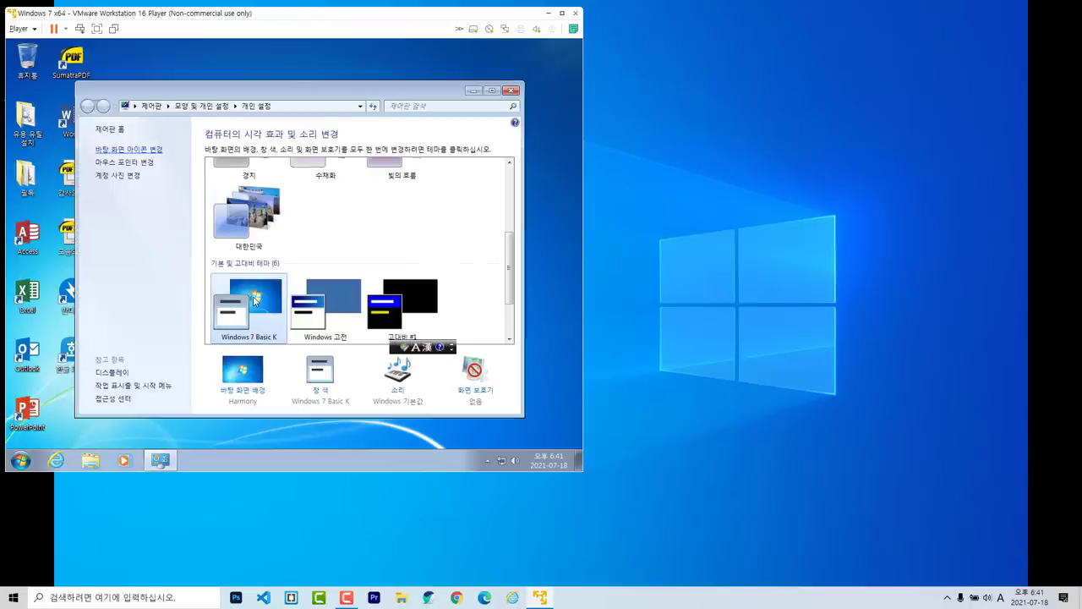
key(Return)
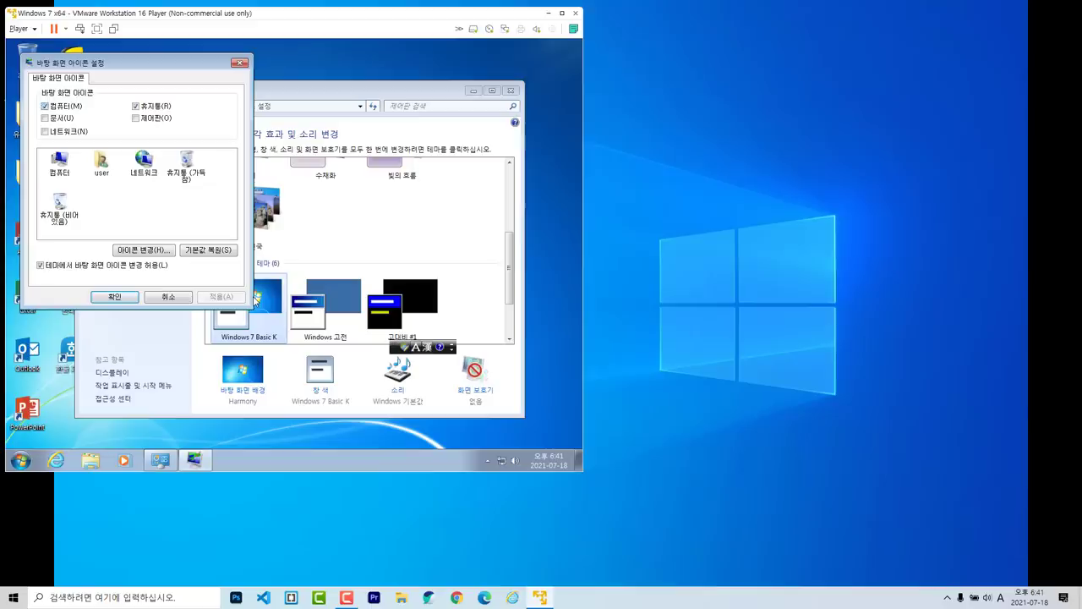
key(alt+u)
key(alt+o)
key(Return)
key(alt+F4)
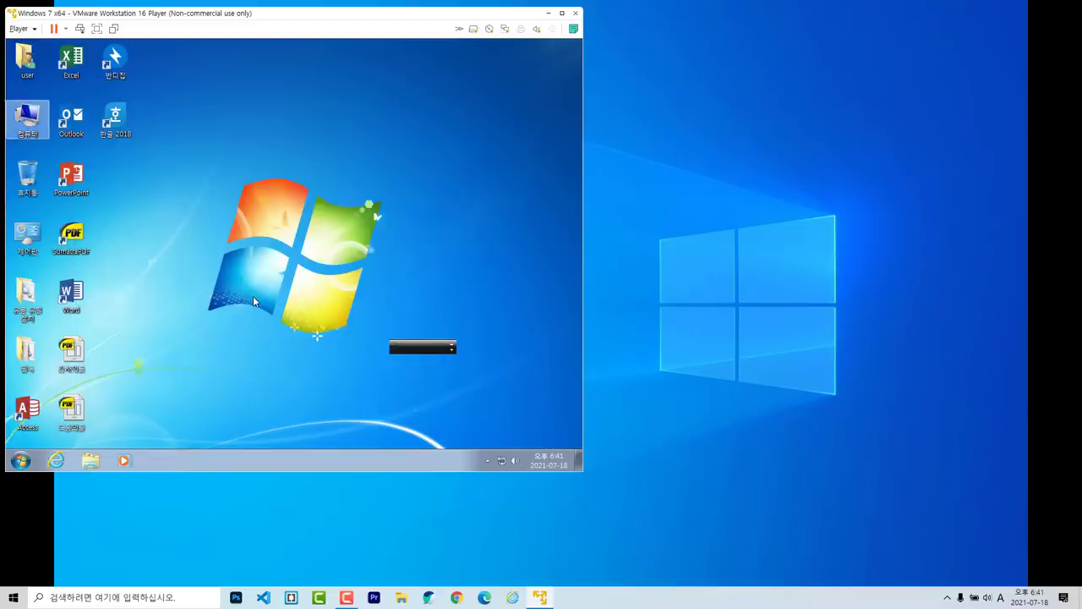
Eject the Windows installation disc from DVD 드라이브 (D:) through the 컴퓨터 window.
key(Return)
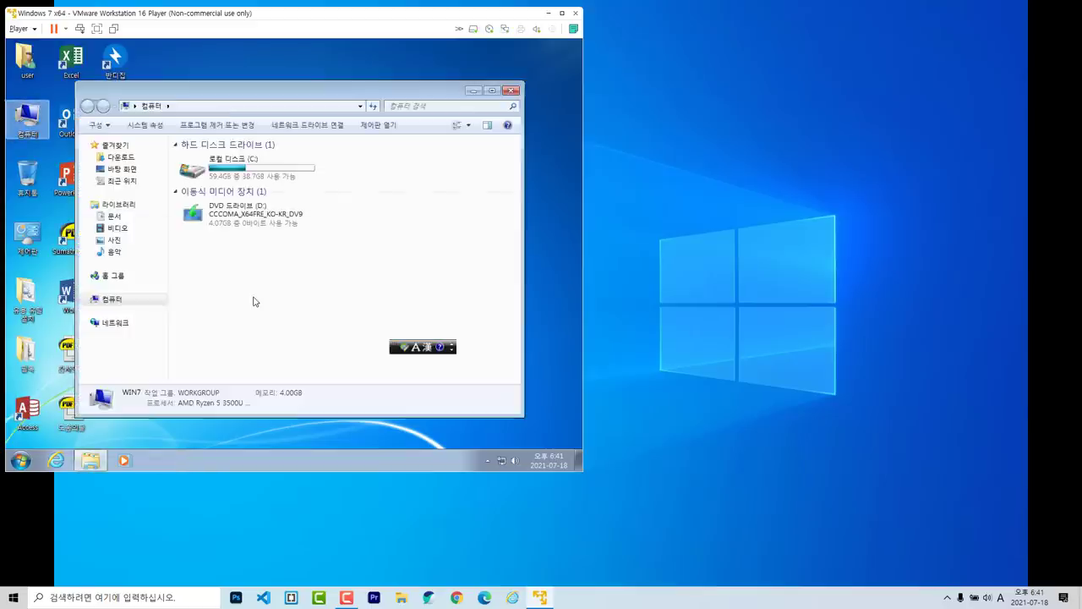
key(Down)
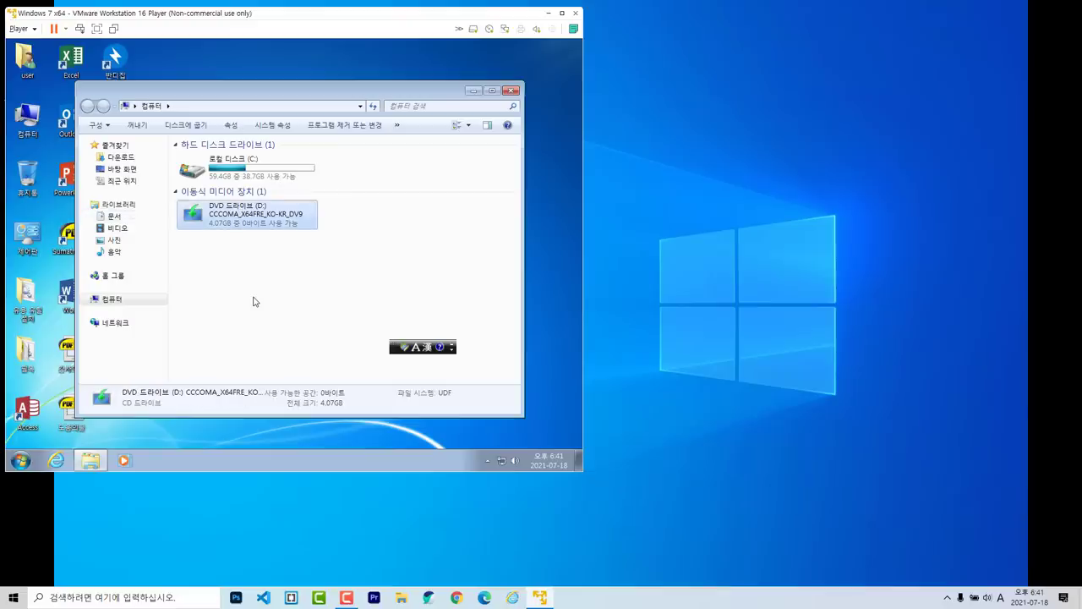
key(Menu)
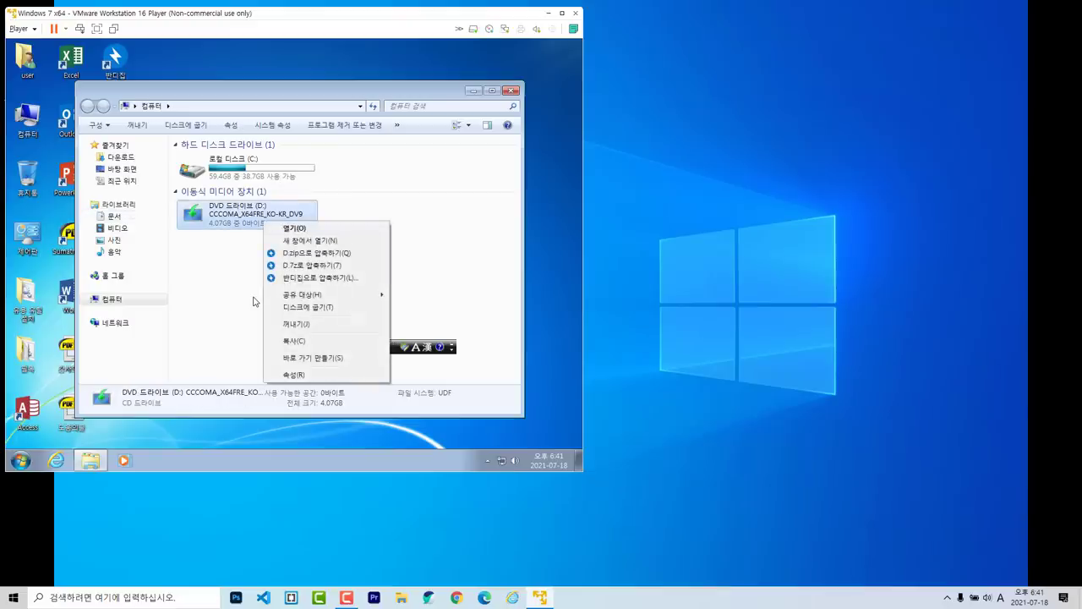
key(Down)
key(Down)
key(Down)
key(Down)
key(Down)
key(Down)
key(Down)
key(Down)
key(Return)
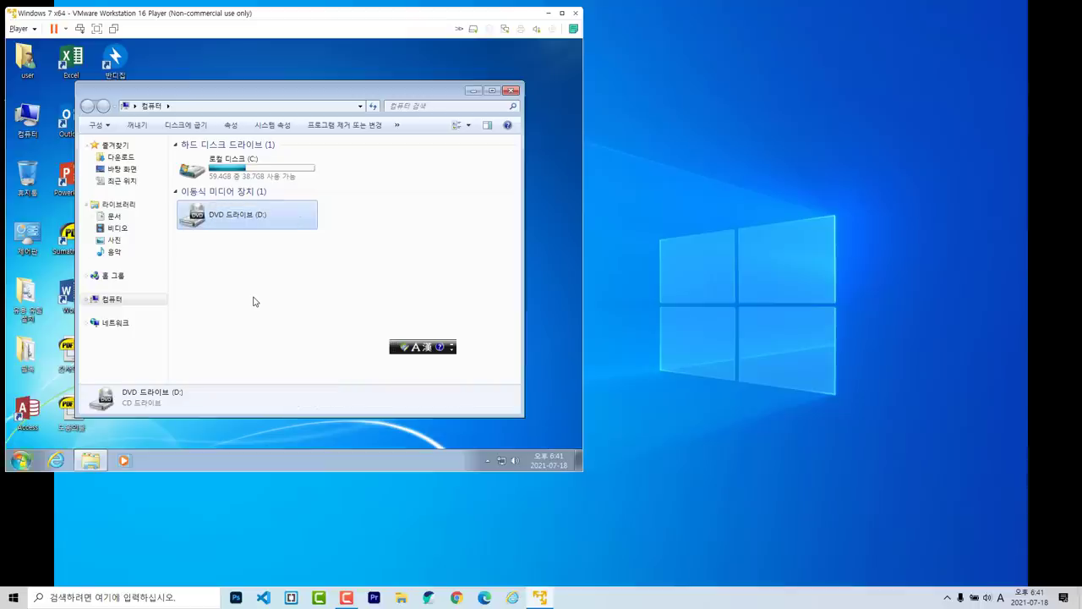
Run dxdiag, examine its system, display (디스플레이) and sound (소리) information, and close it.
key(super)
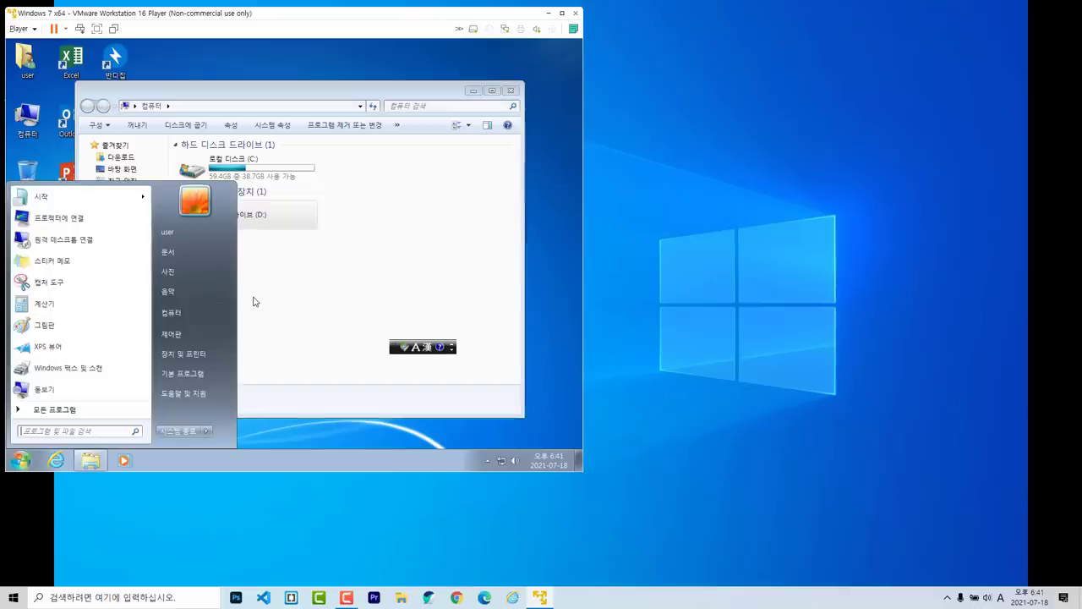
text(dx)
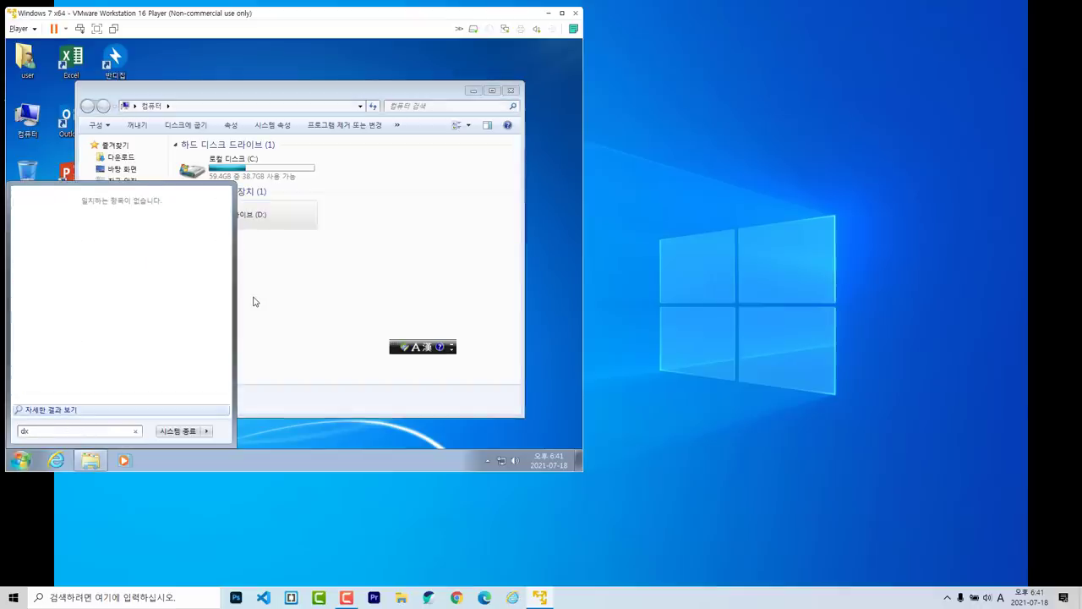
text(diag)
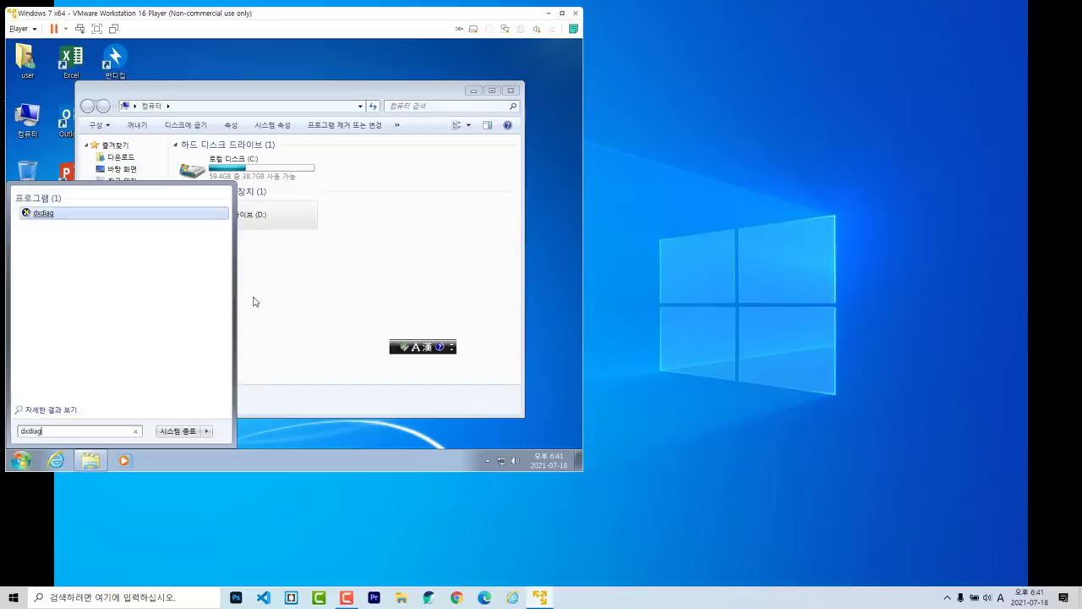
key(Return)
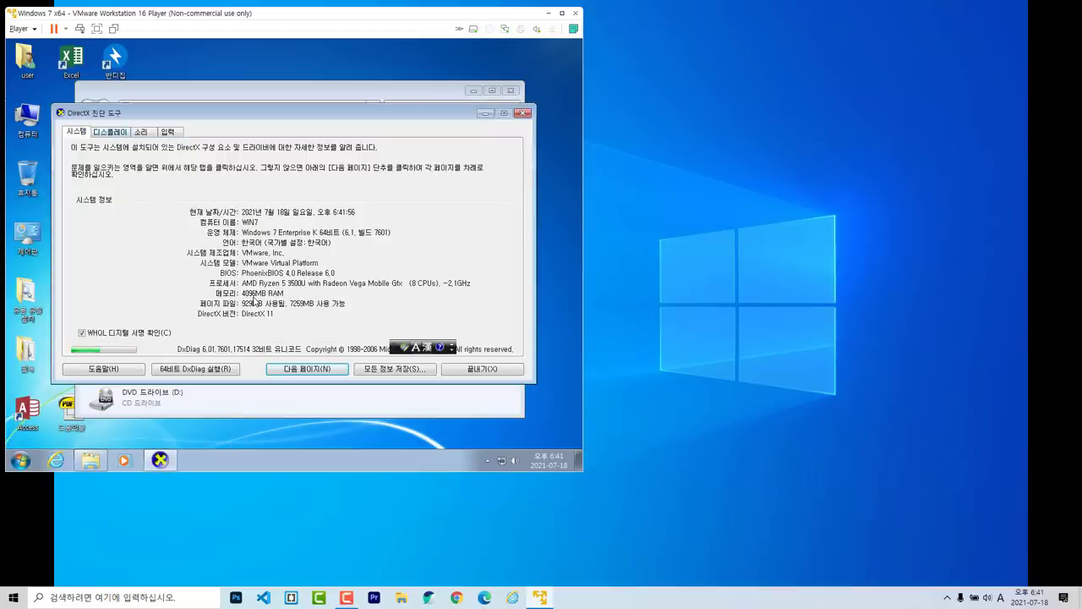
key(Return)
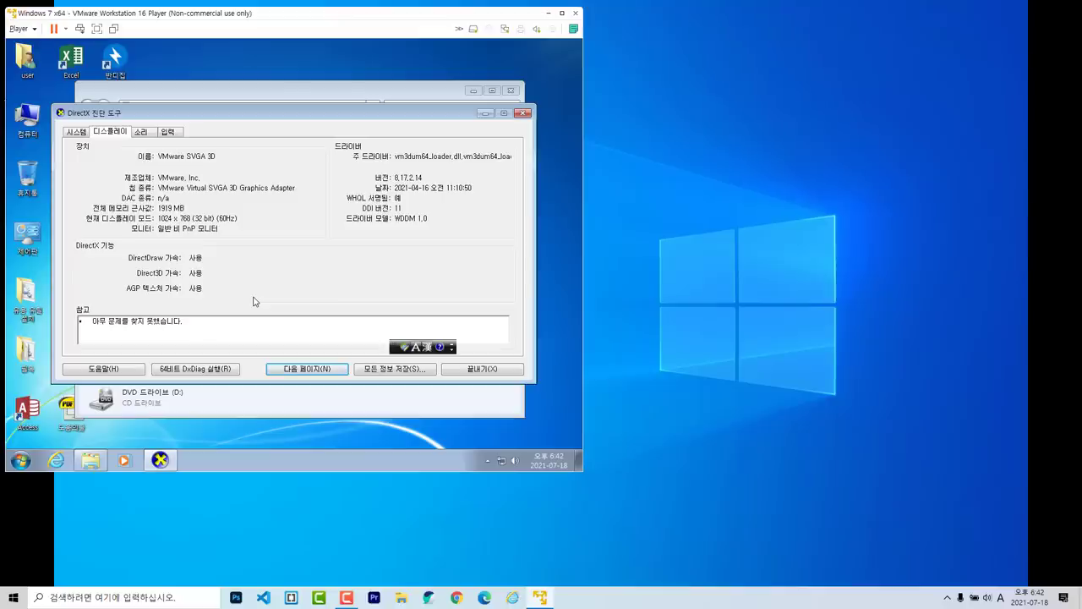
key(Return)
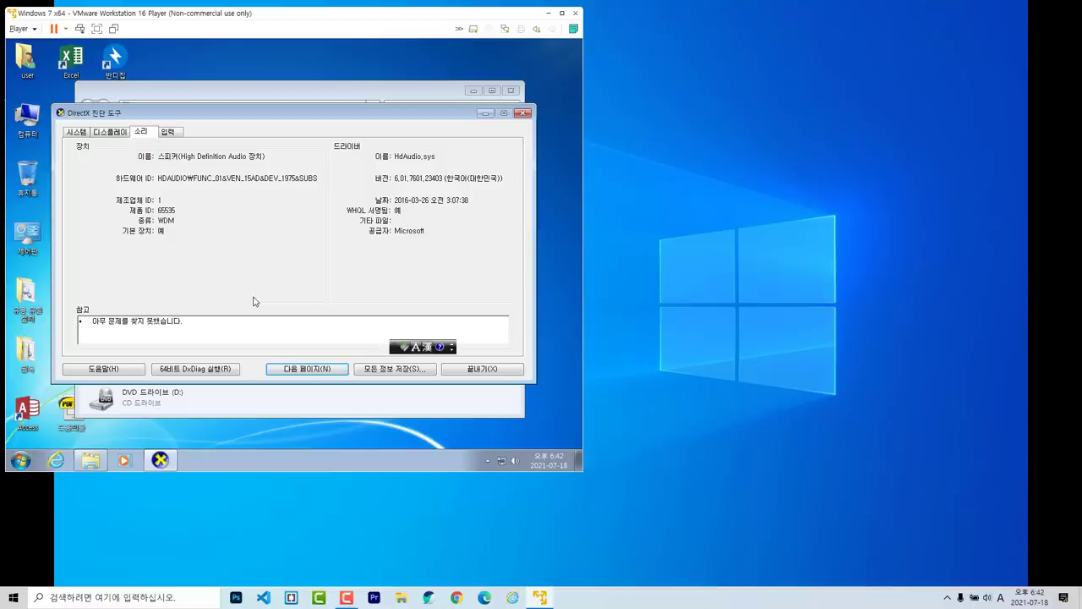
key(Escape)
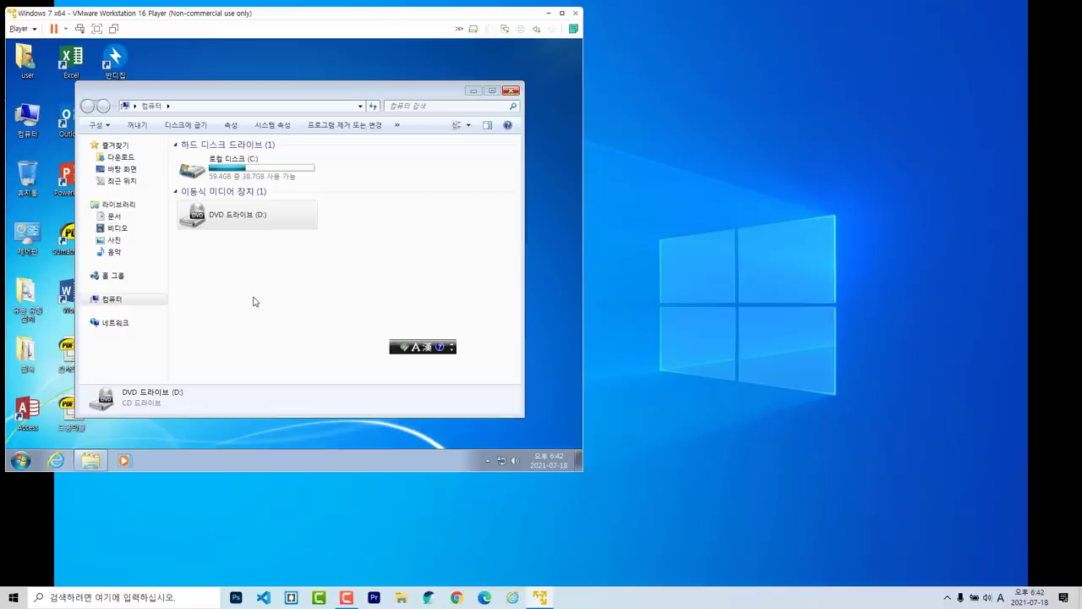
Check the capacity details of 로컬 디스크 (C:) and close the 컴퓨터 window.
click(254, 301)
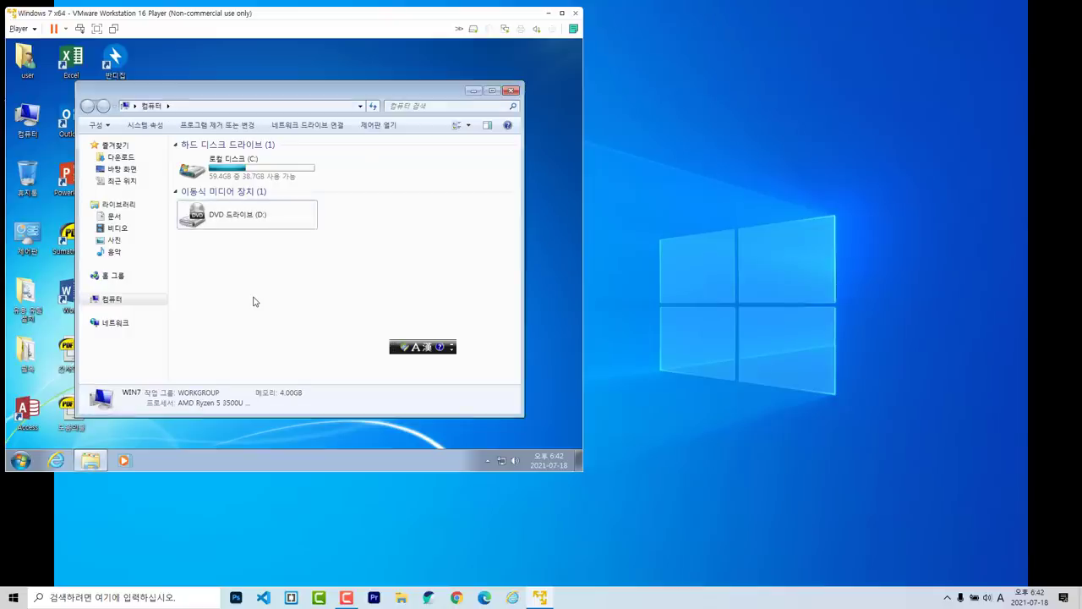
key(Up)
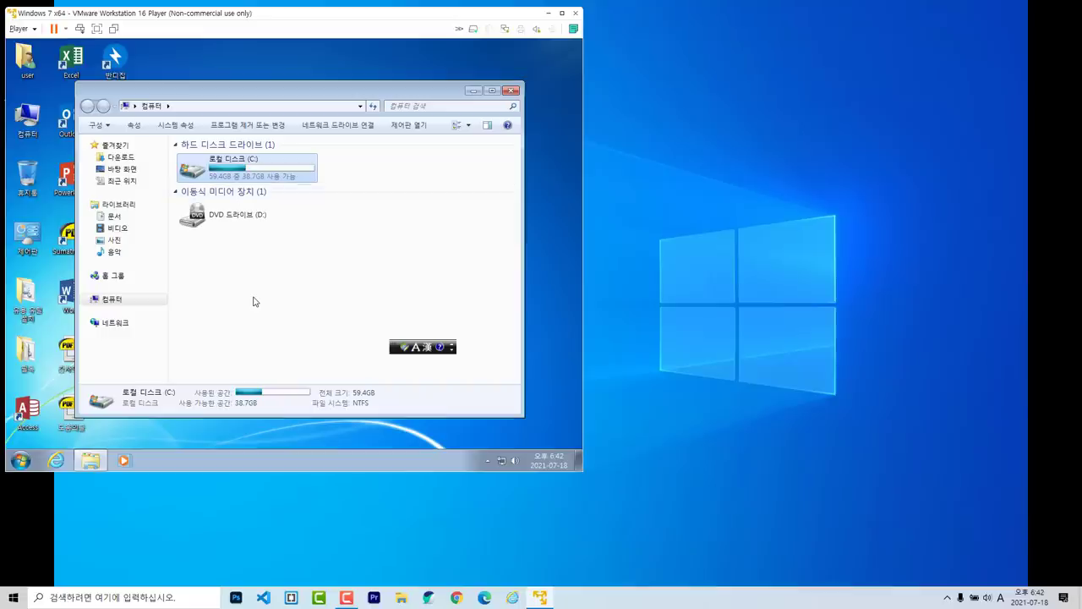
key(alt+F4)
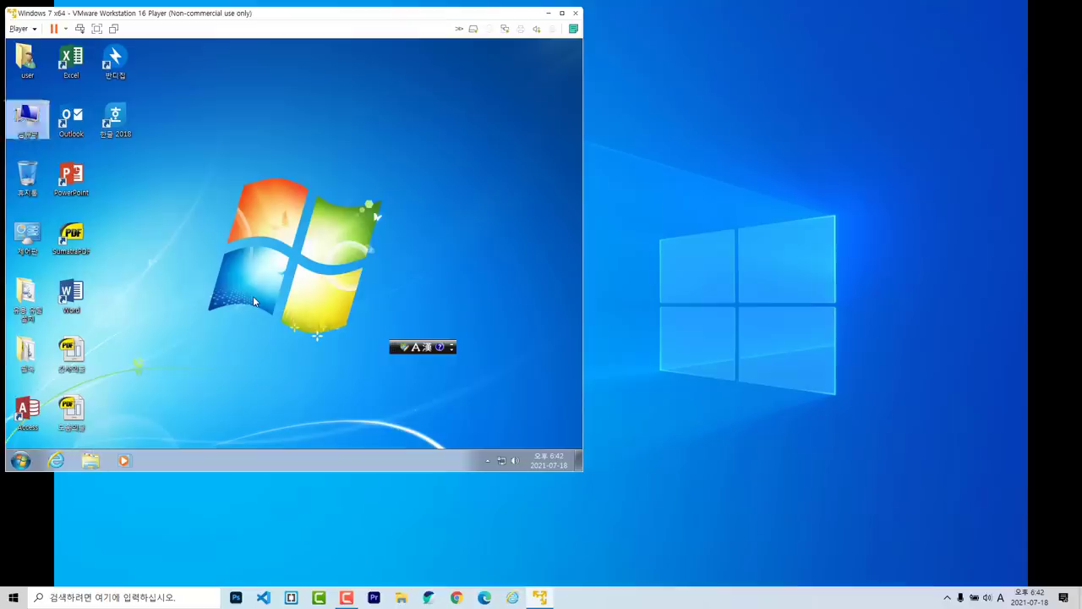
key(Num_Lock)
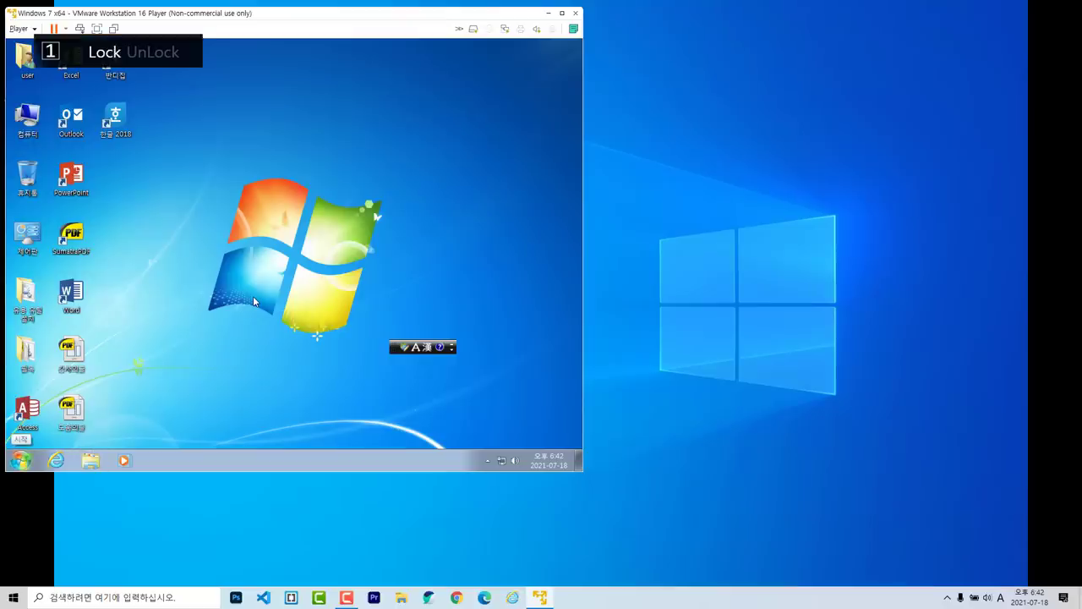
key(Num_Lock)
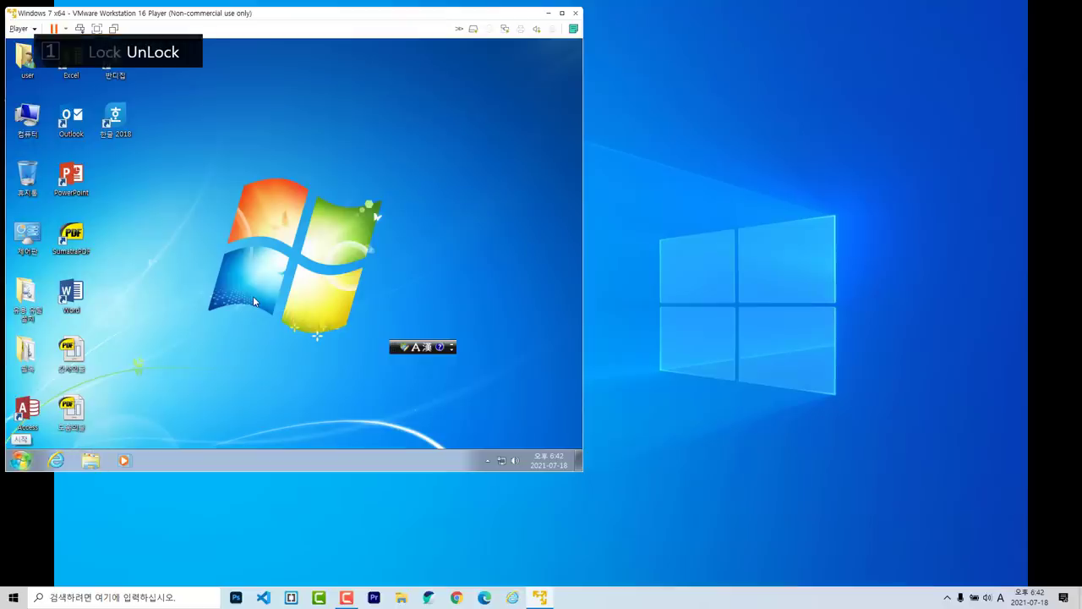
key(super)
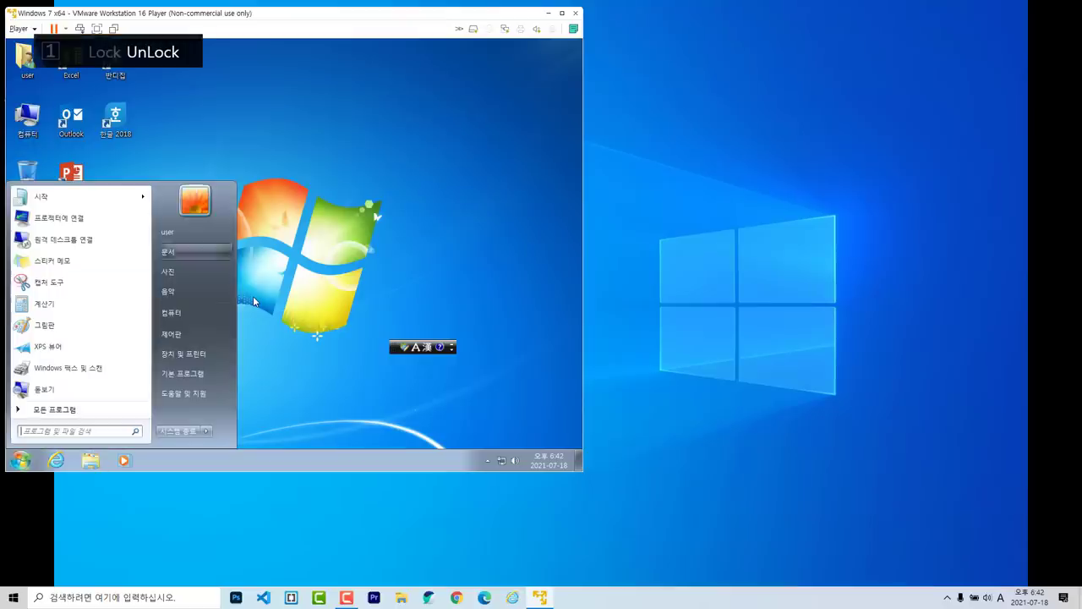
key(Escape)
Open 컴퓨터 again, check the size of 로컬 디스크 (C:), and close the window.
key(Left)
key(Return)
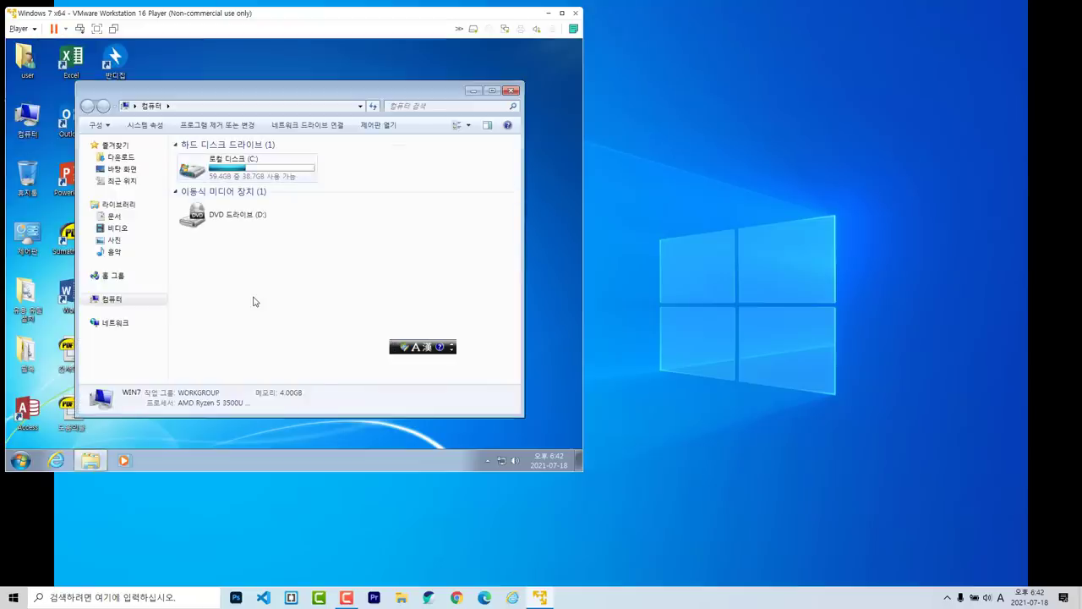
key(Down)
key(alt+F4)
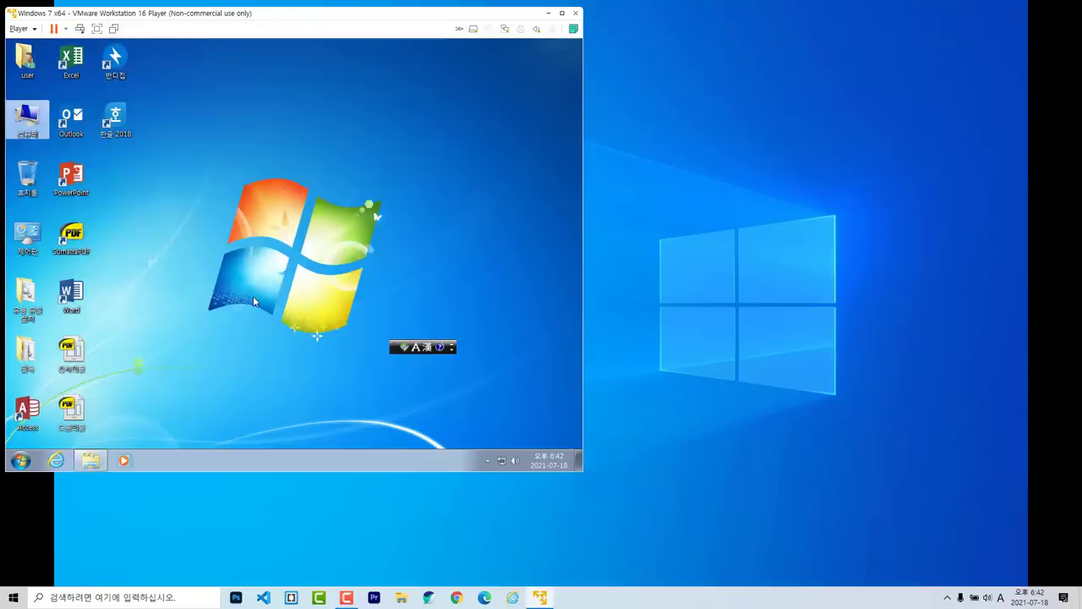
Shut down Windows 7 in the virtual machine from inside the guest system.
key(super)
key(Right)
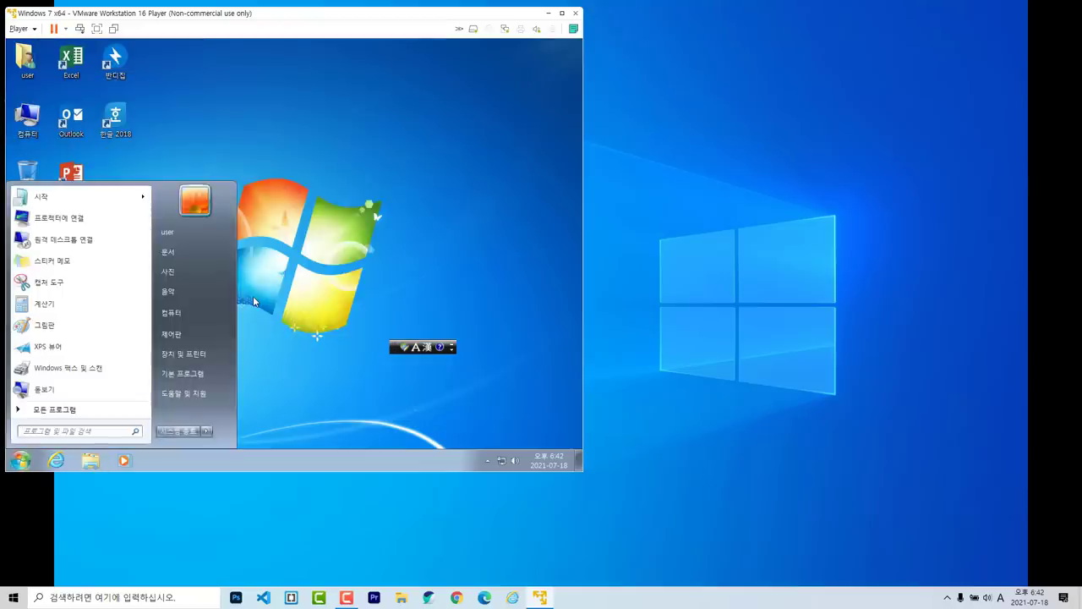
key(Return)
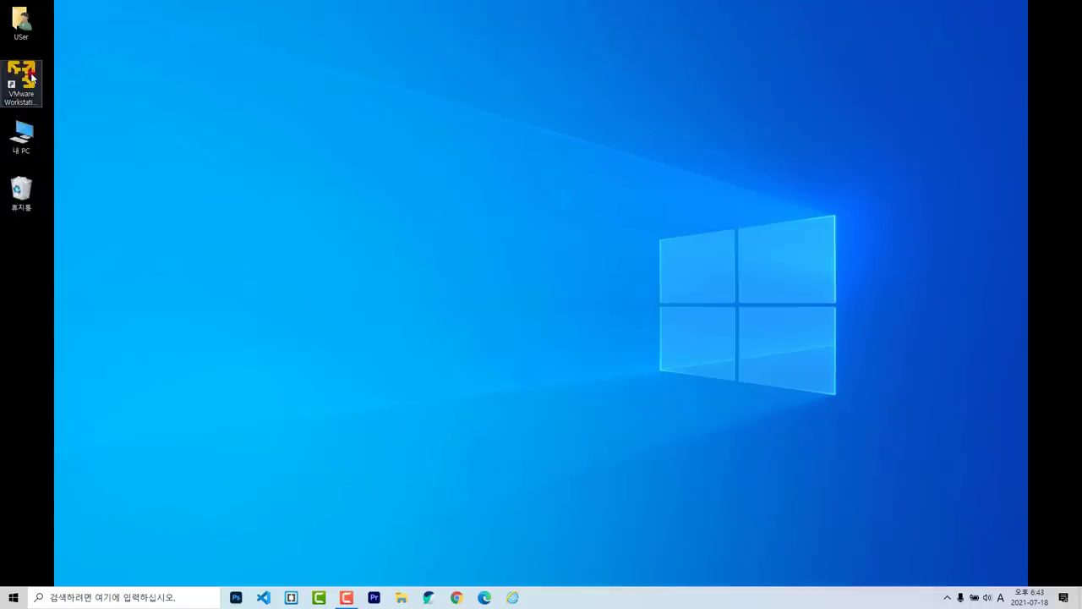
Launch VMware Workstation 16 Player on the host and select the Windows 7 x64 virtual machine.
click(25, 78)
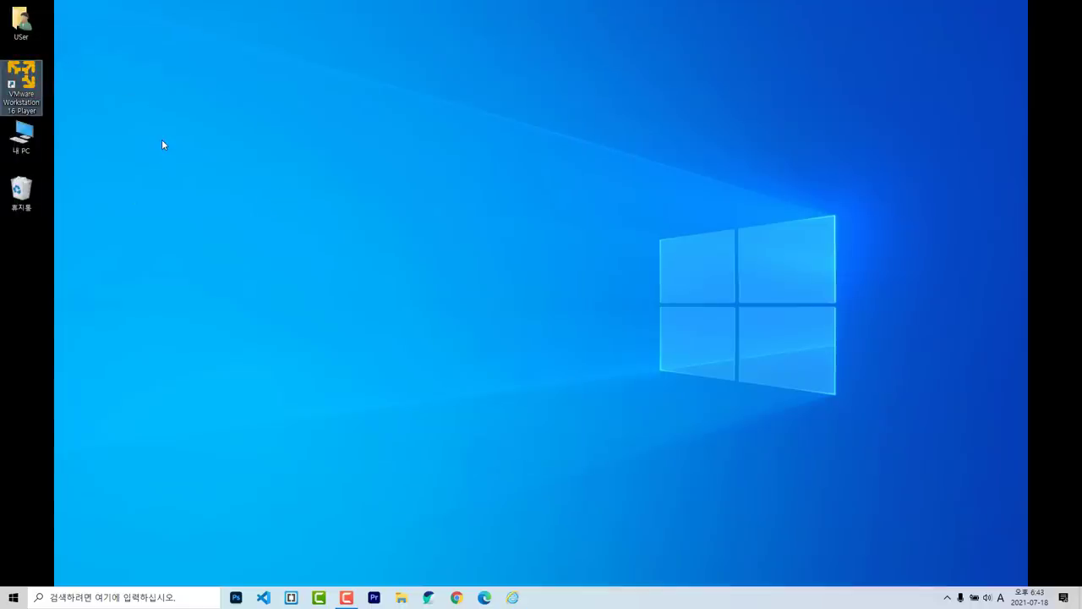
key(Return)
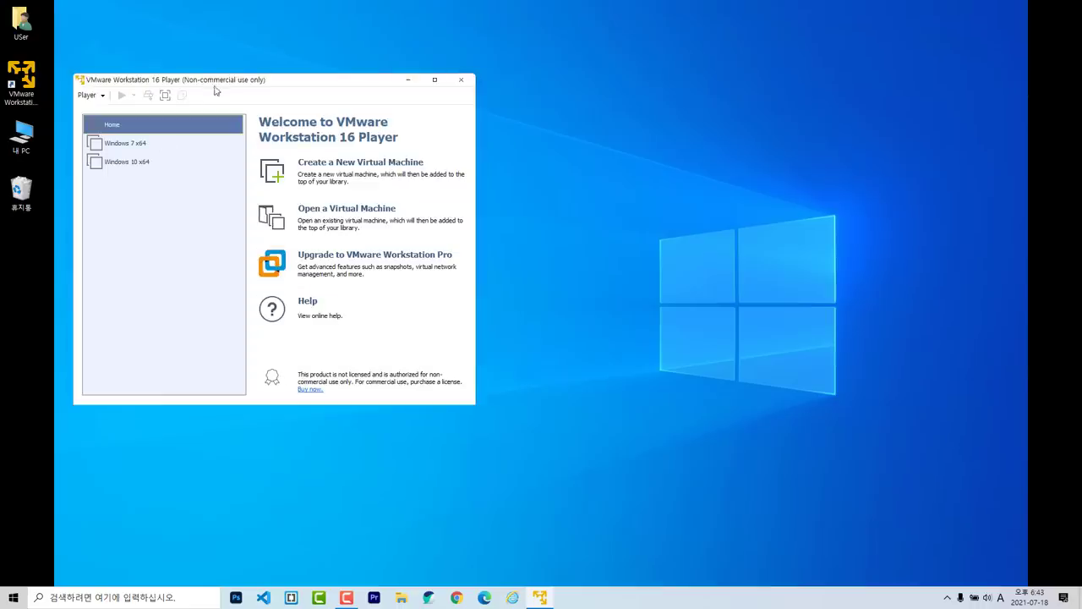
drag(216, 79, 169, 54)
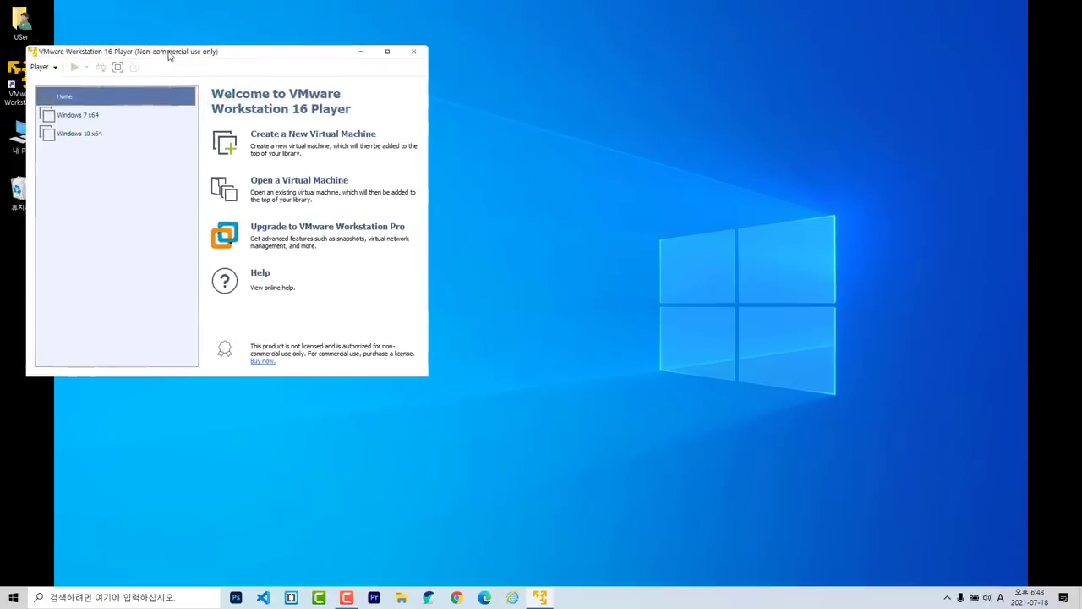
click(85, 114)
click(83, 133)
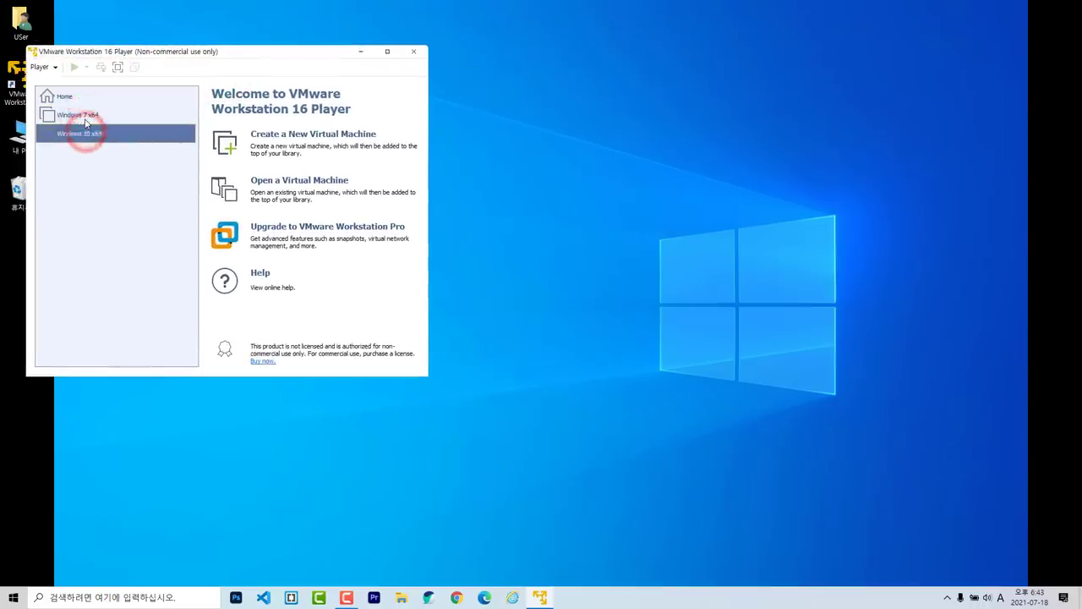
click(82, 114)
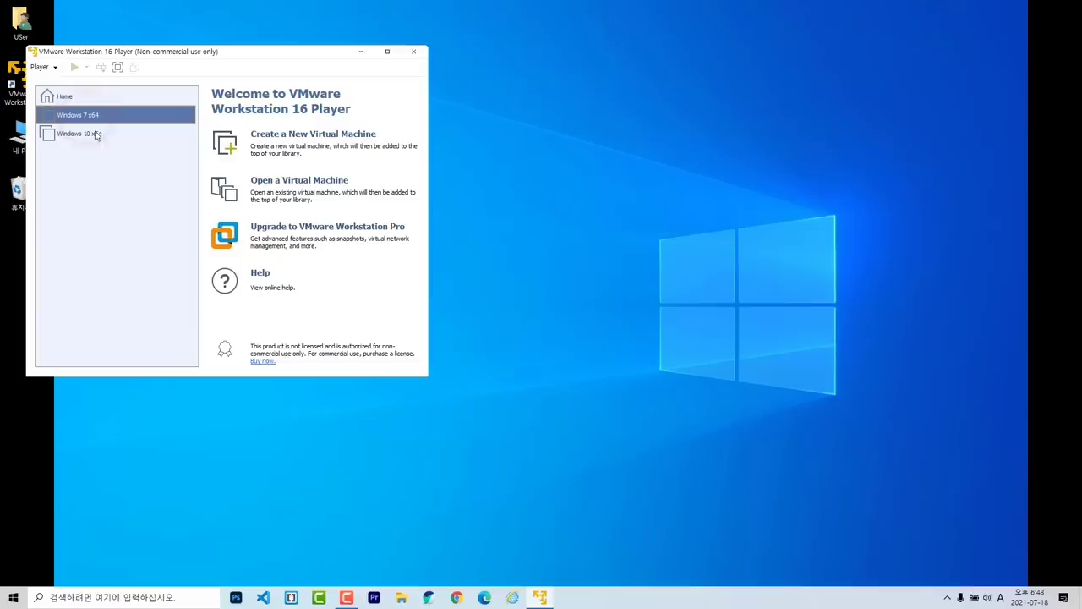
Expand the Windows 7 x64 virtual machine's Hard Disk (SCSI) to a maximum size of 120 GB and save the settings.
click(285, 355)
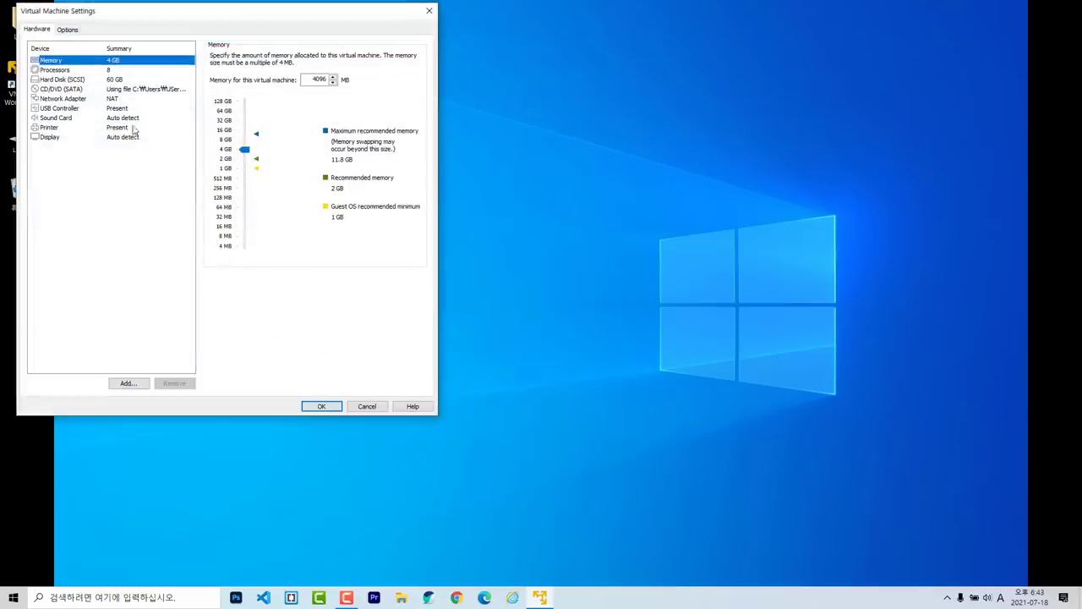
click(77, 81)
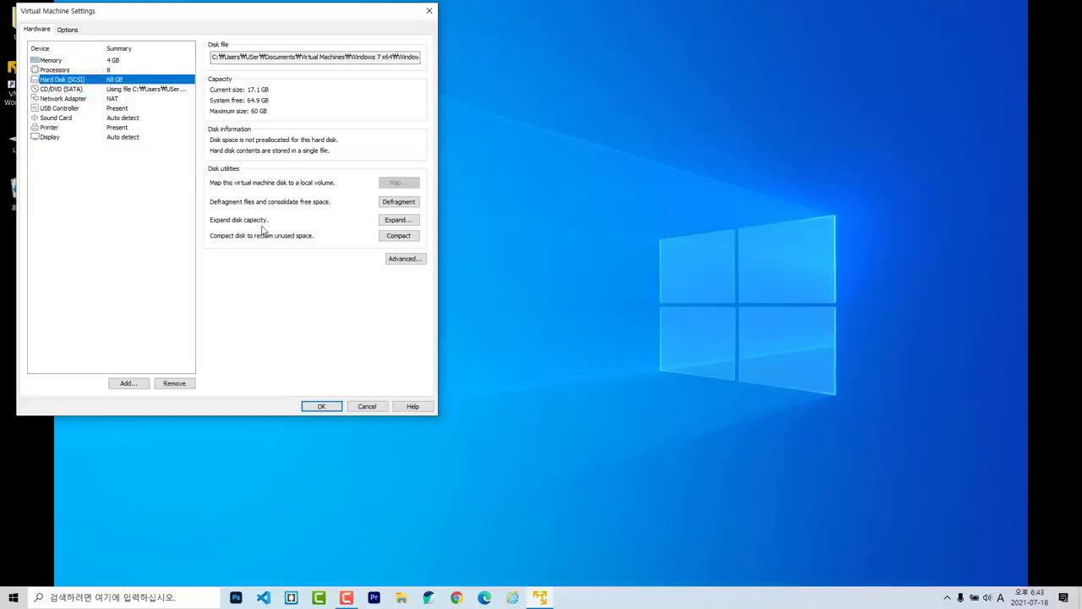
click(391, 221)
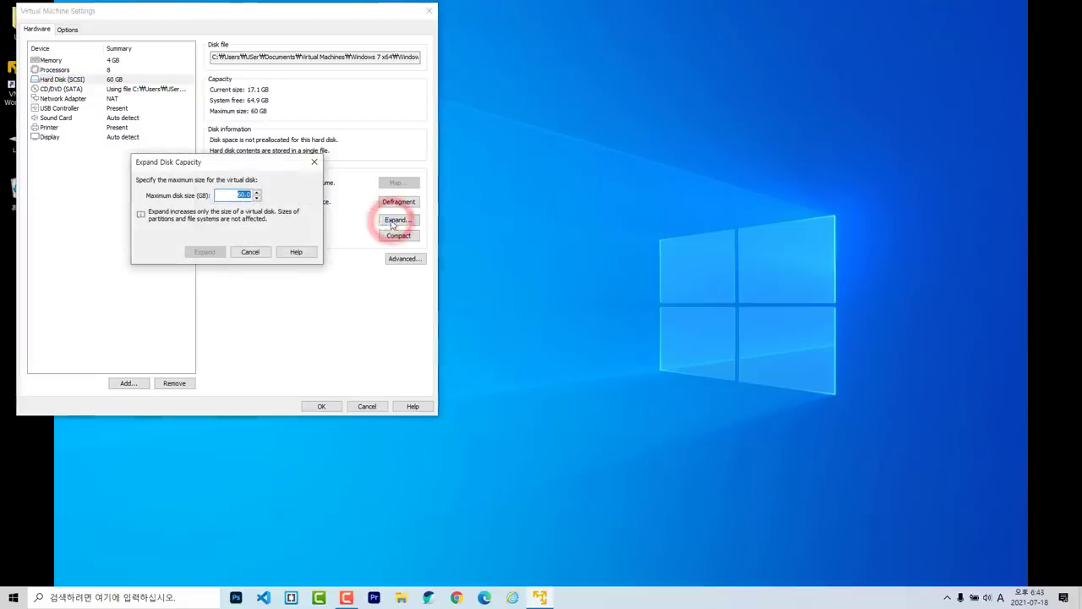
click(241, 194)
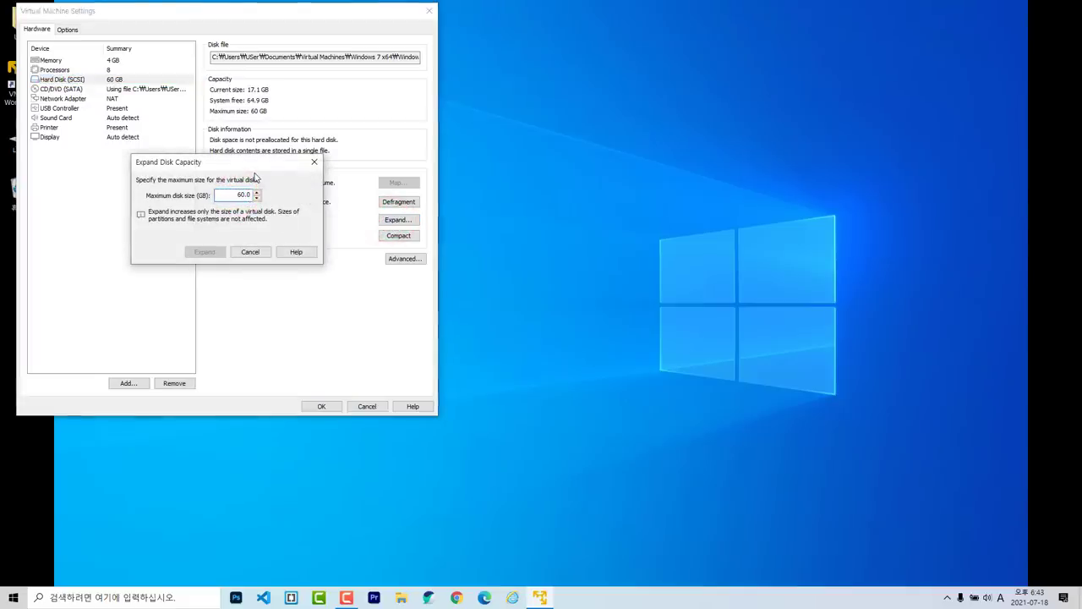
text(15)
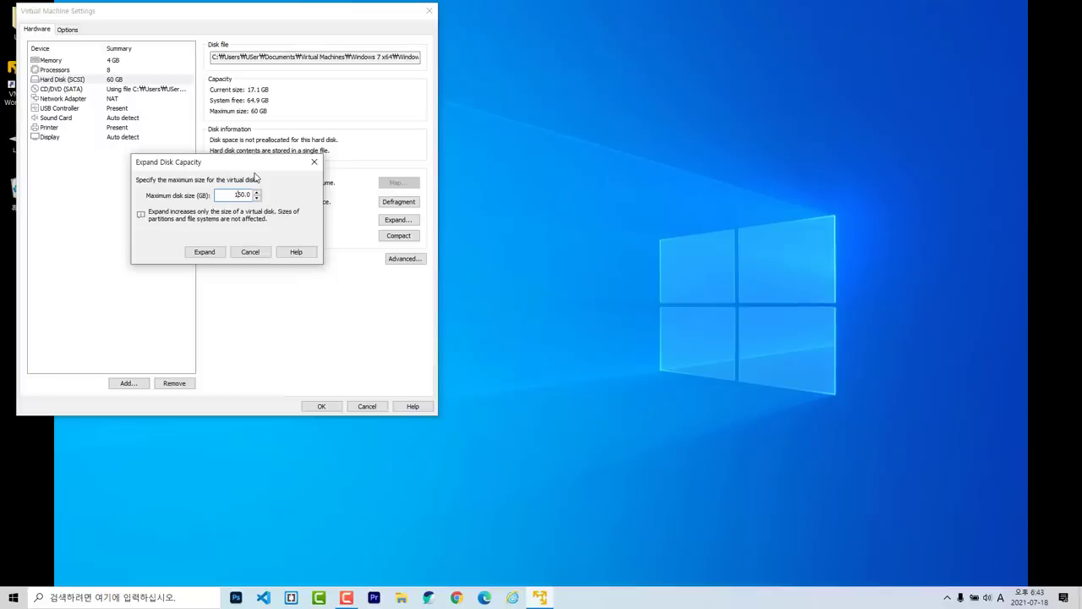
key(Delete)
text(2)
click(212, 252)
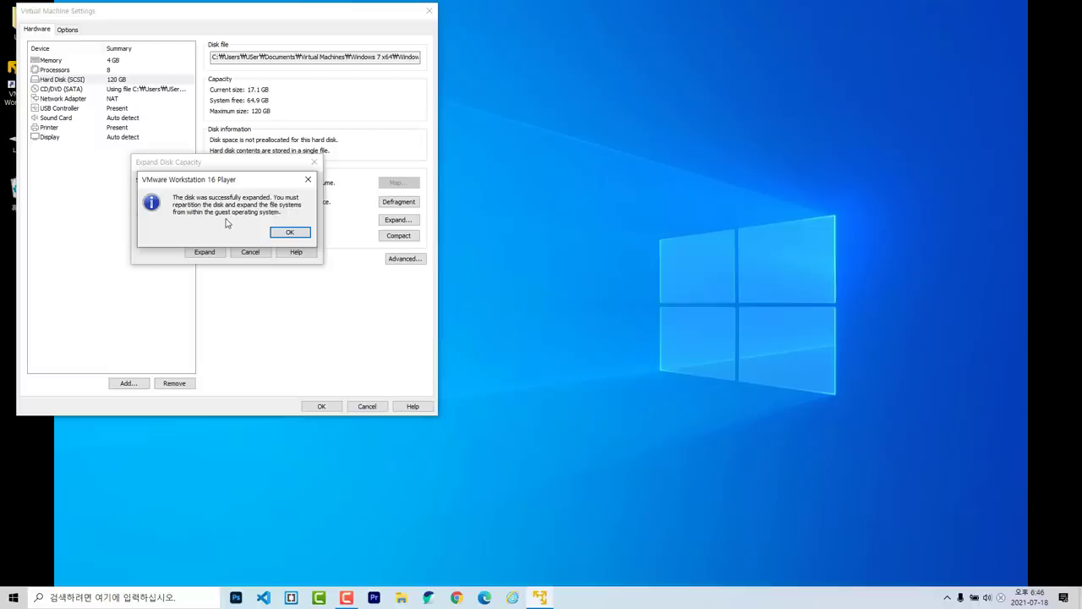
click(291, 234)
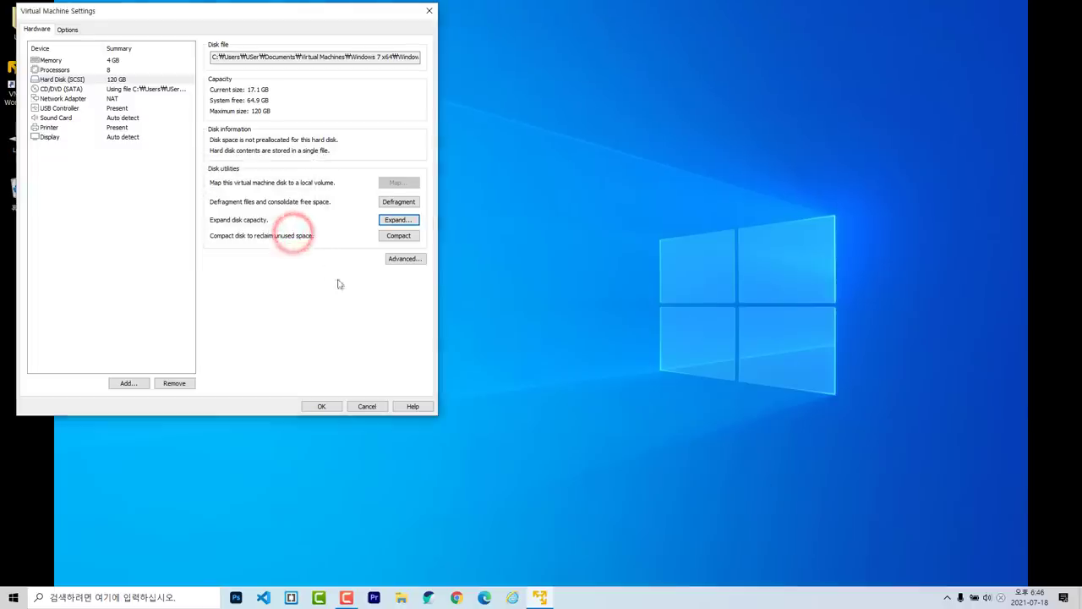
click(335, 408)
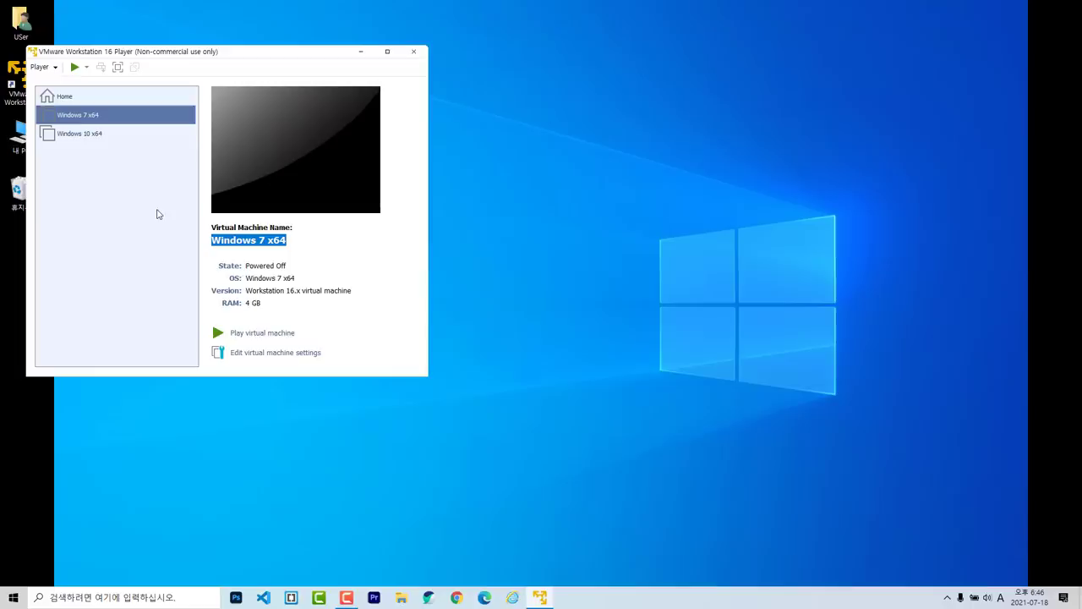
Start the Windows 7 x64 virtual machine and check the capacity of 로컬 디스크 (C:) in its 컴퓨터 window.
click(267, 338)
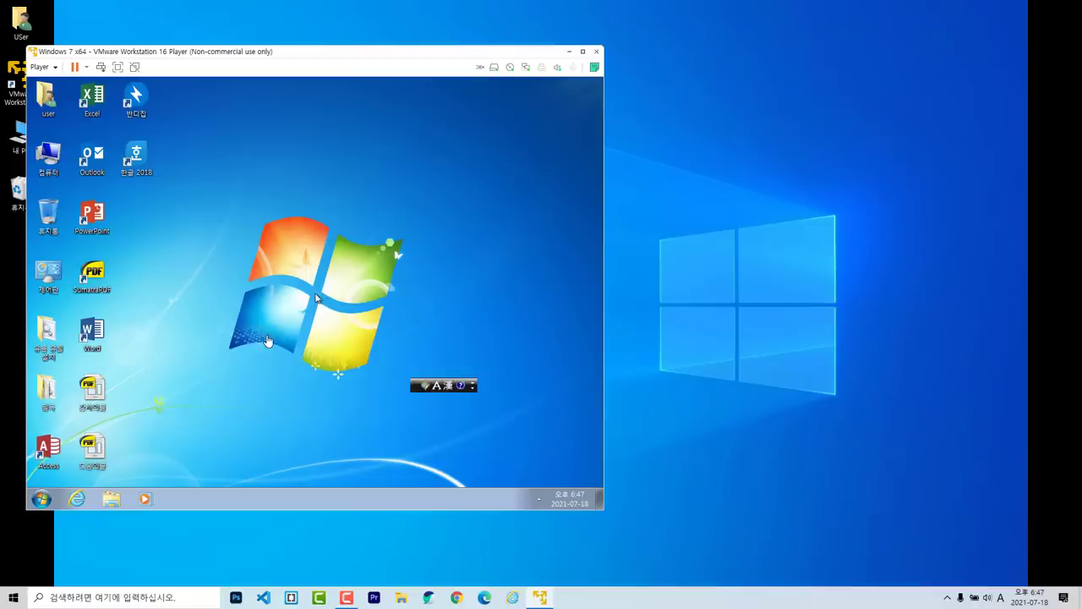
click(266, 340)
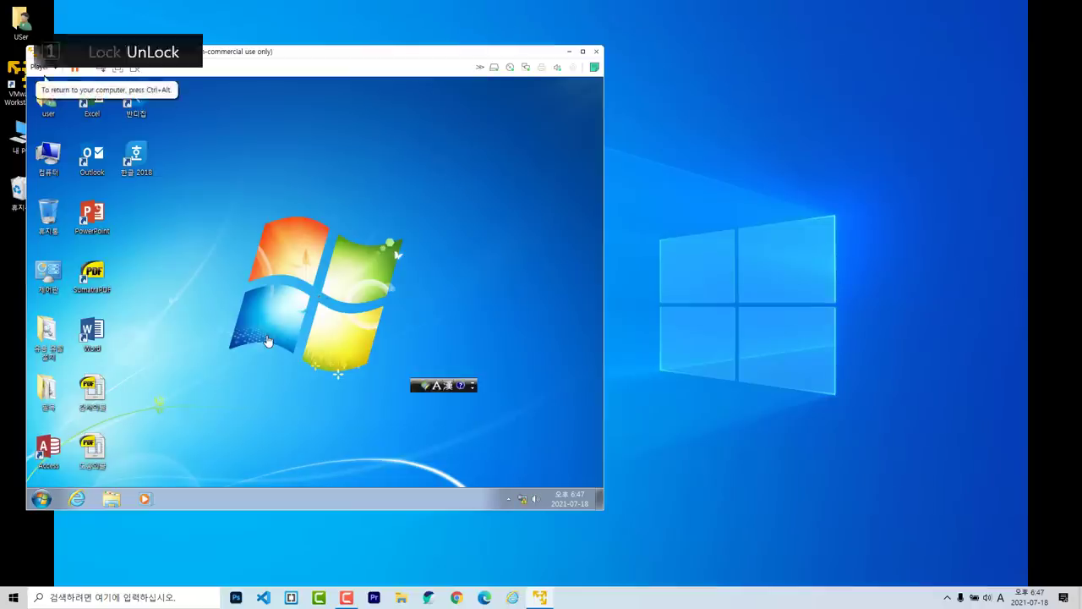
key(super+e)
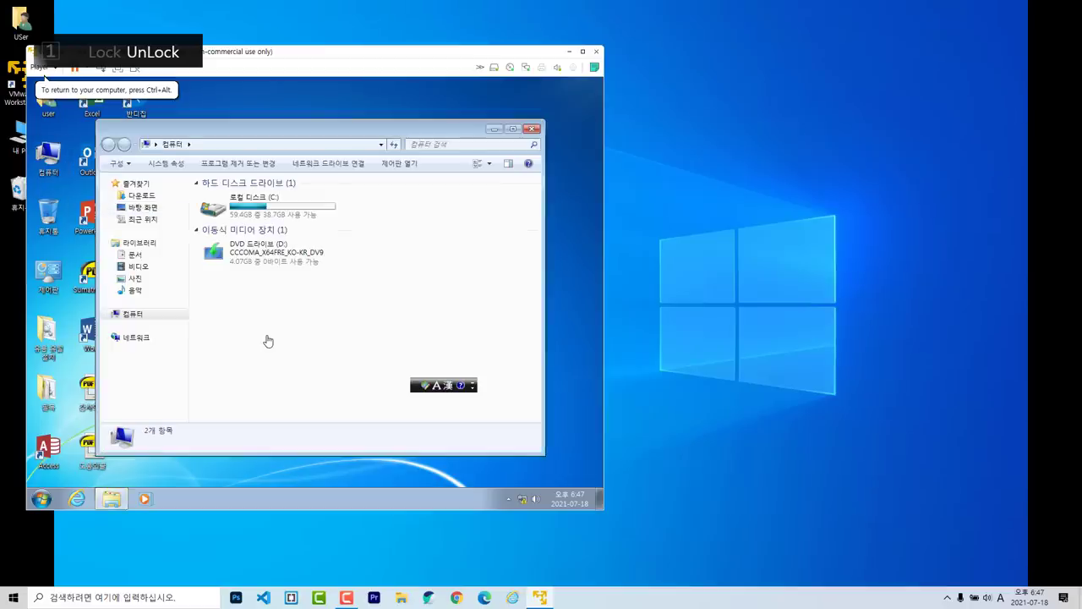
key(Down)
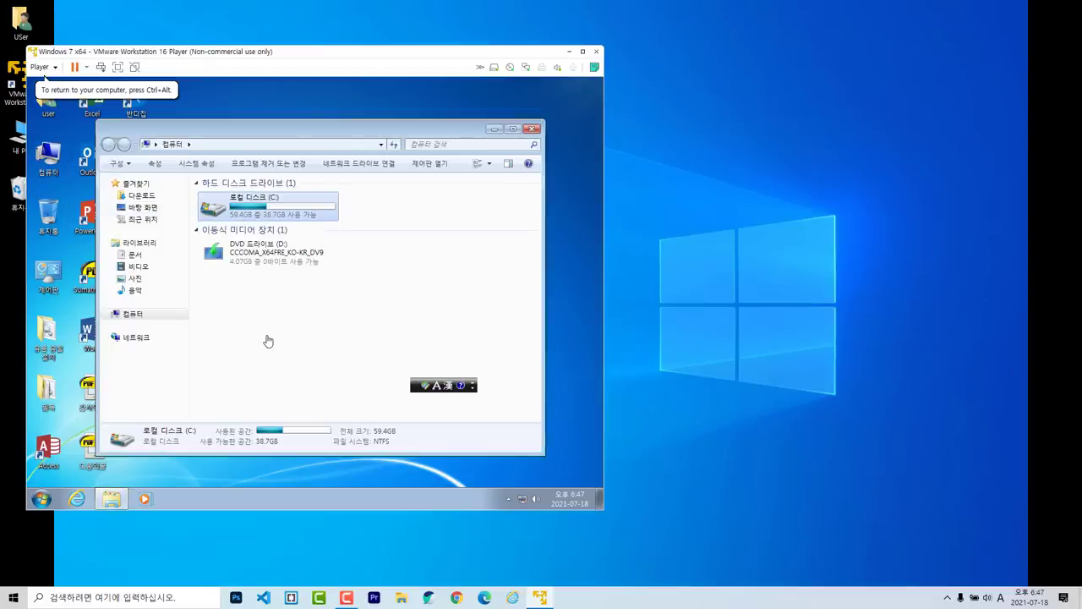
Open 컴퓨터 관리 for this computer in Windows 7 and display 디스크 관리.
key(shift+Tab)
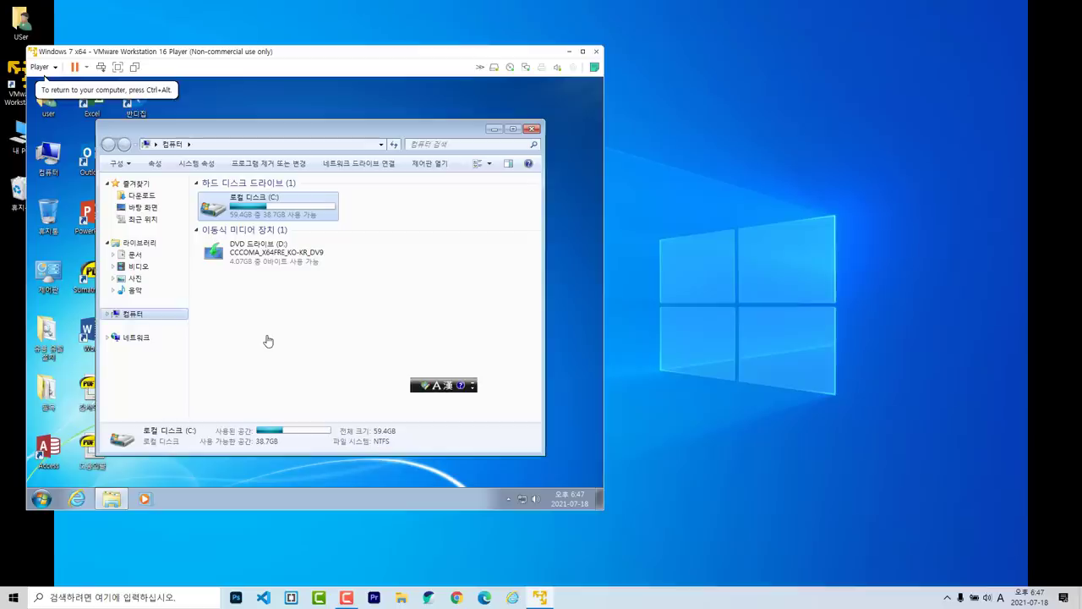
key(shift+F10)
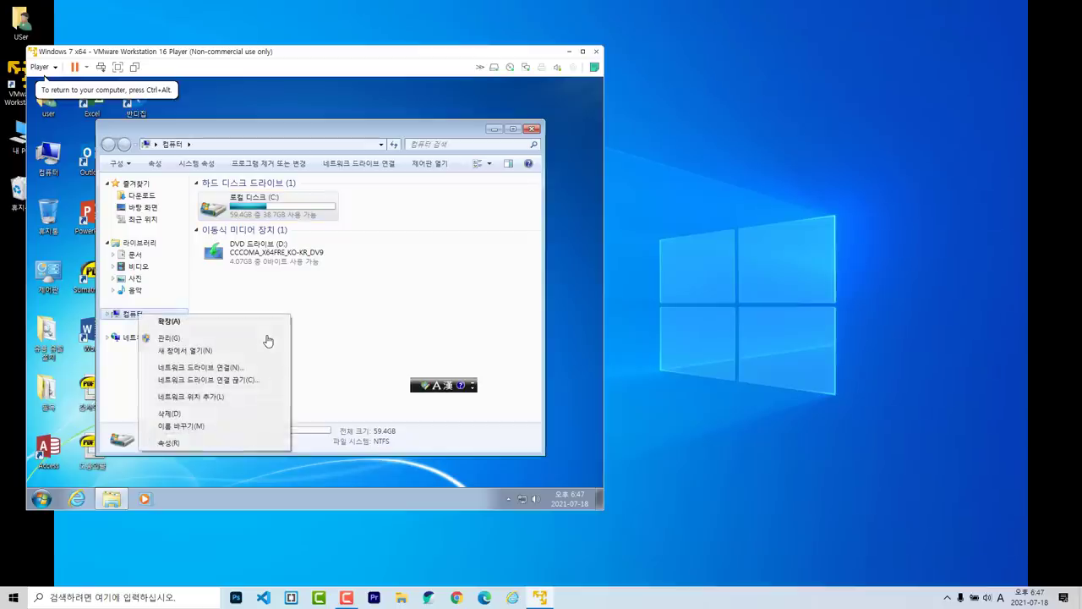
click(268, 340)
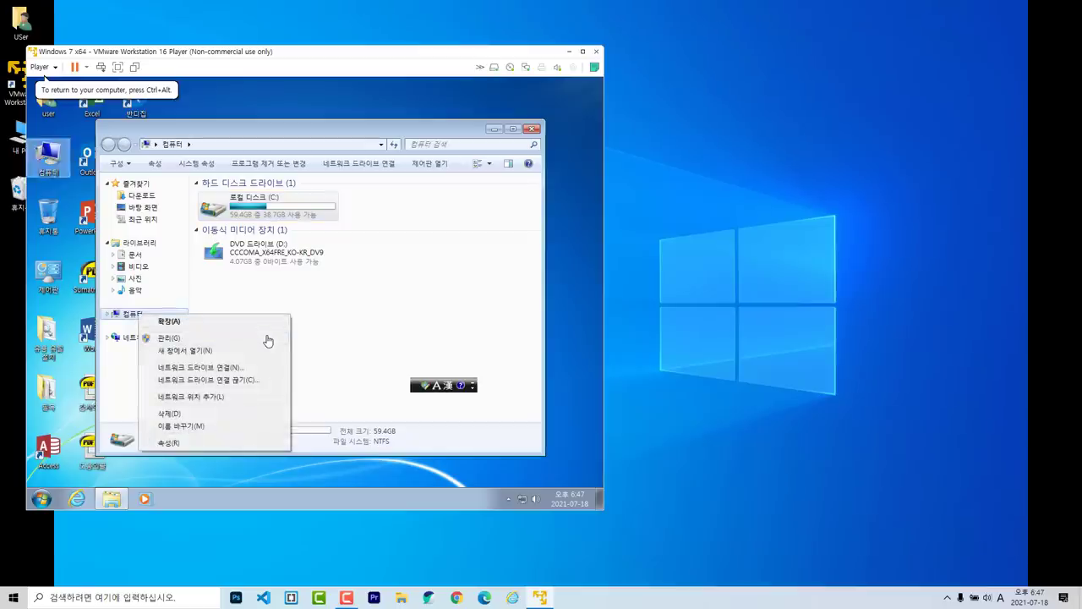
key(shift+F10)
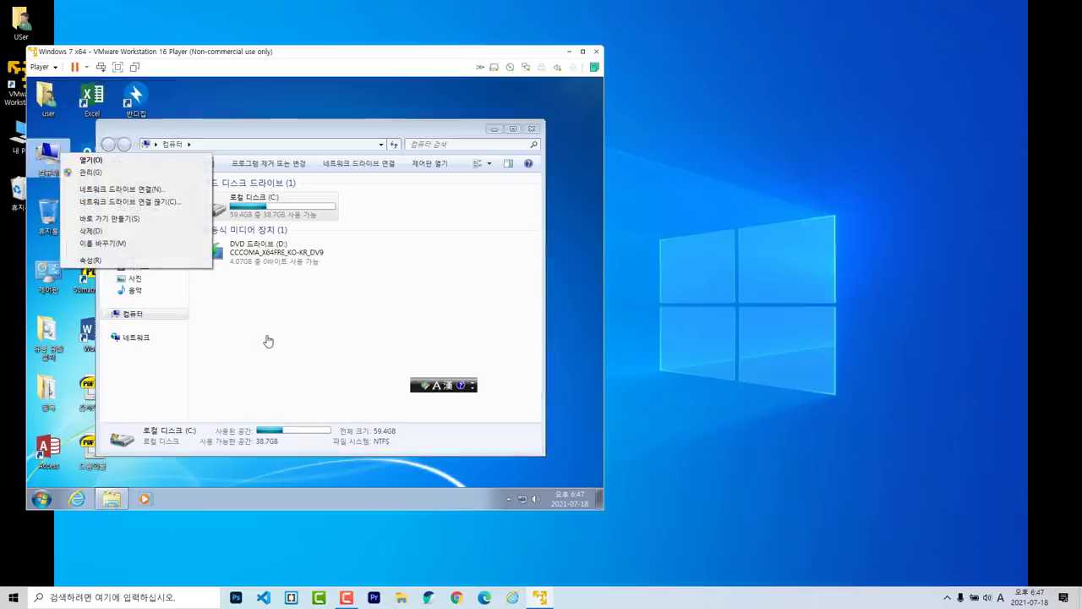
key(Escape)
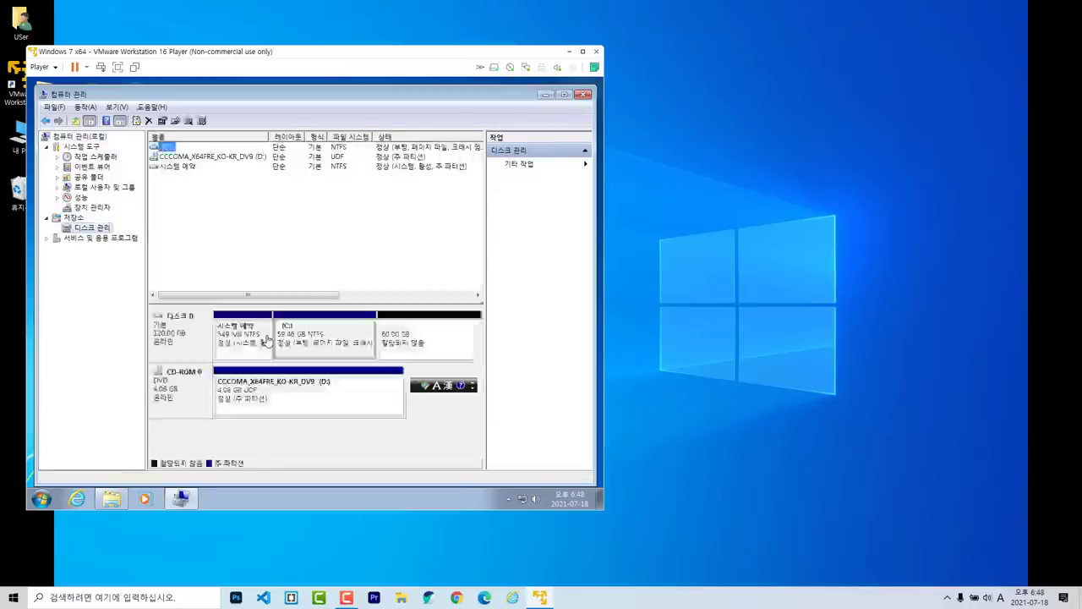
Compare the (C:) partition with the unallocated space on 디스크 0 and check the 볼륨 확장 option for (C:).
key(Right)
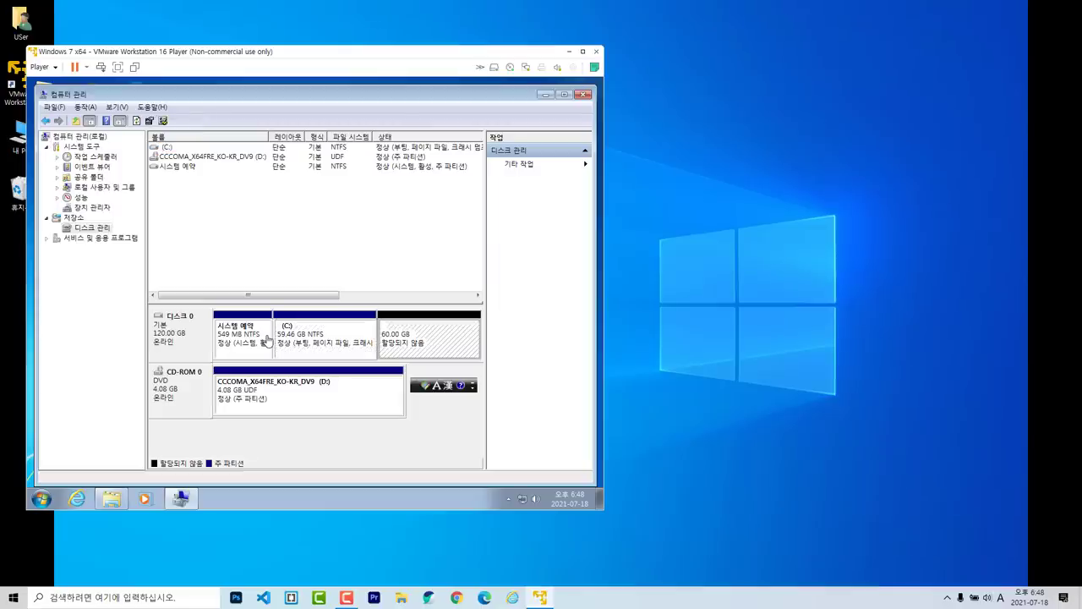
key(Left)
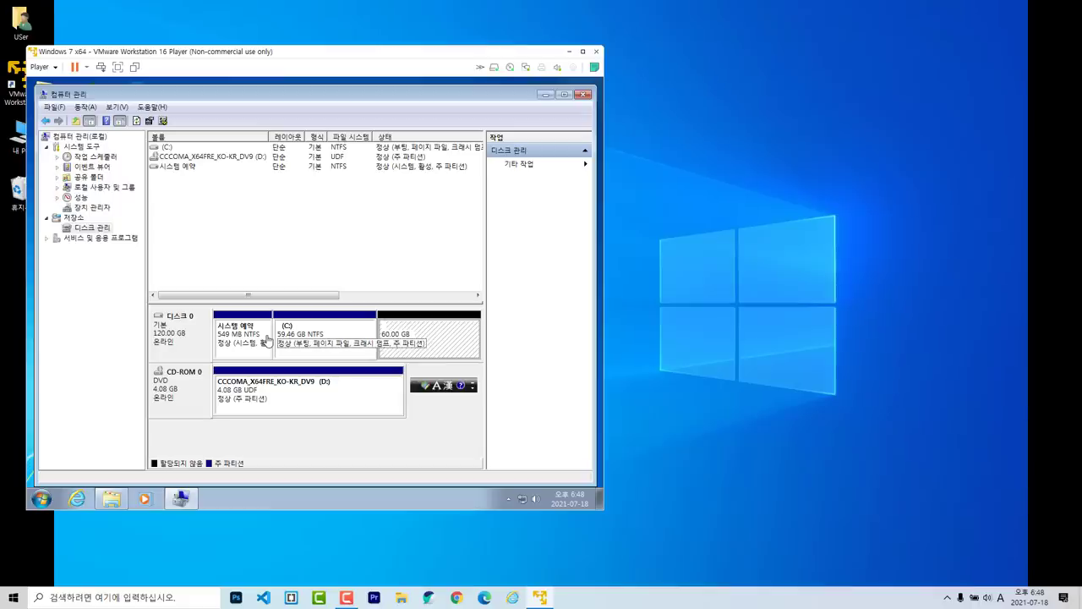
key(Right)
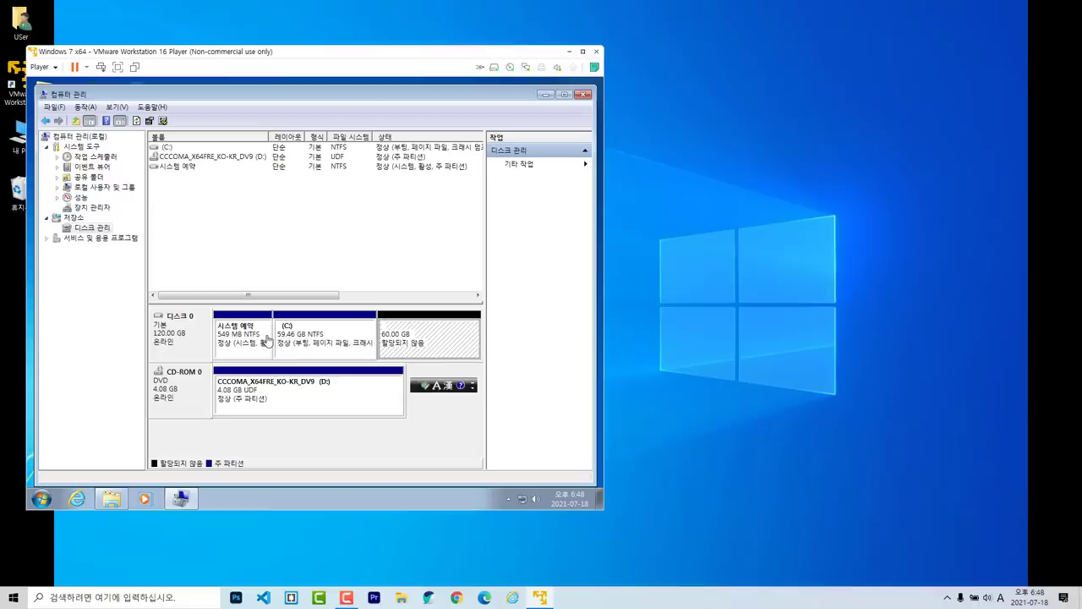
key(Left)
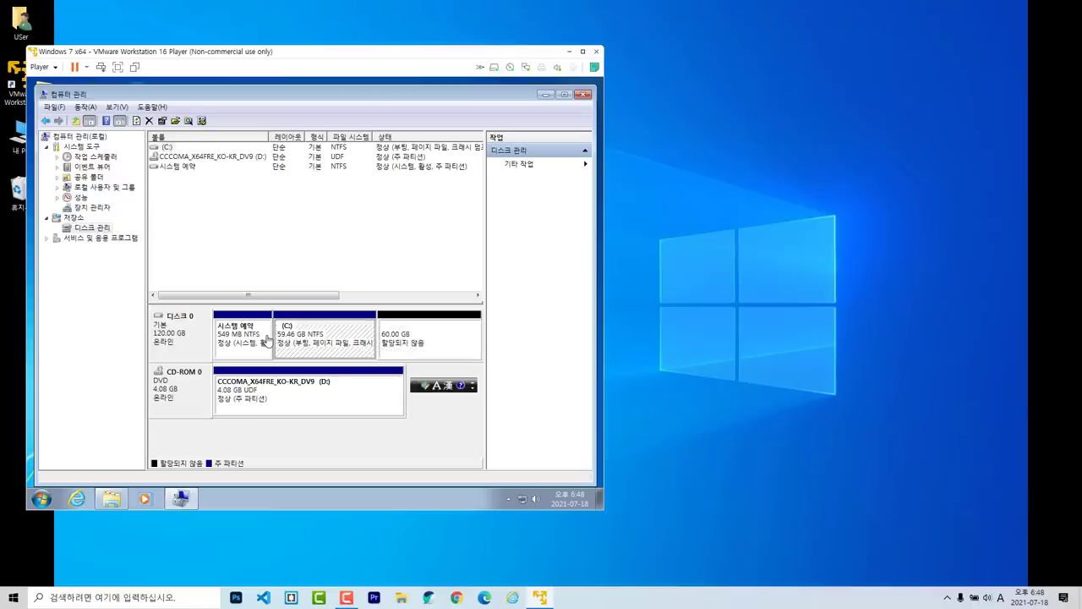
key(shift+F10)
key(Down)
key(Down)
key(Down)
key(Down)
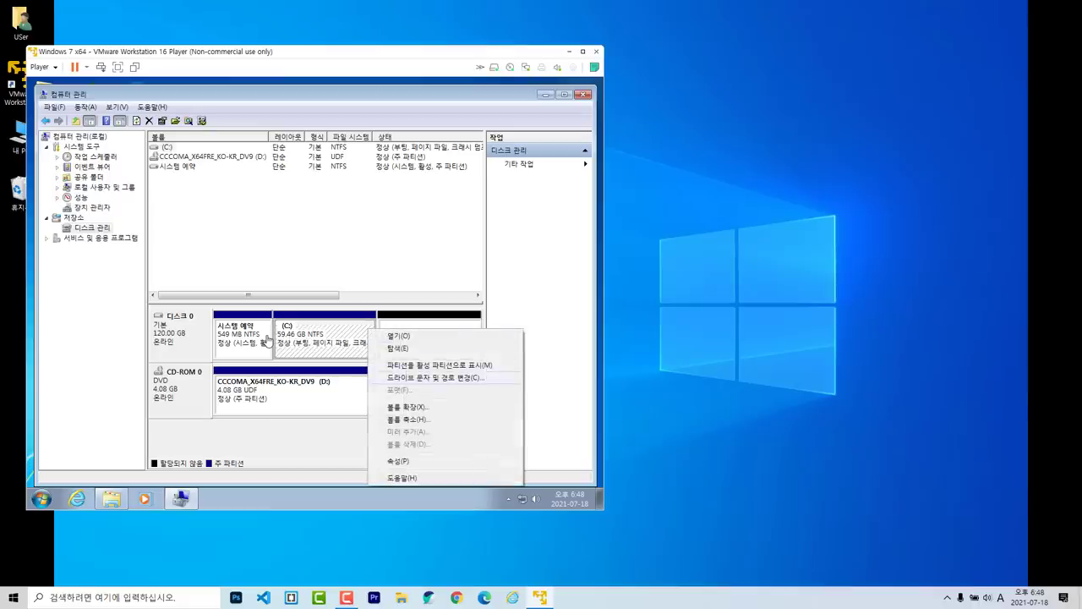
key(Down)
key(Down)
key(Return)
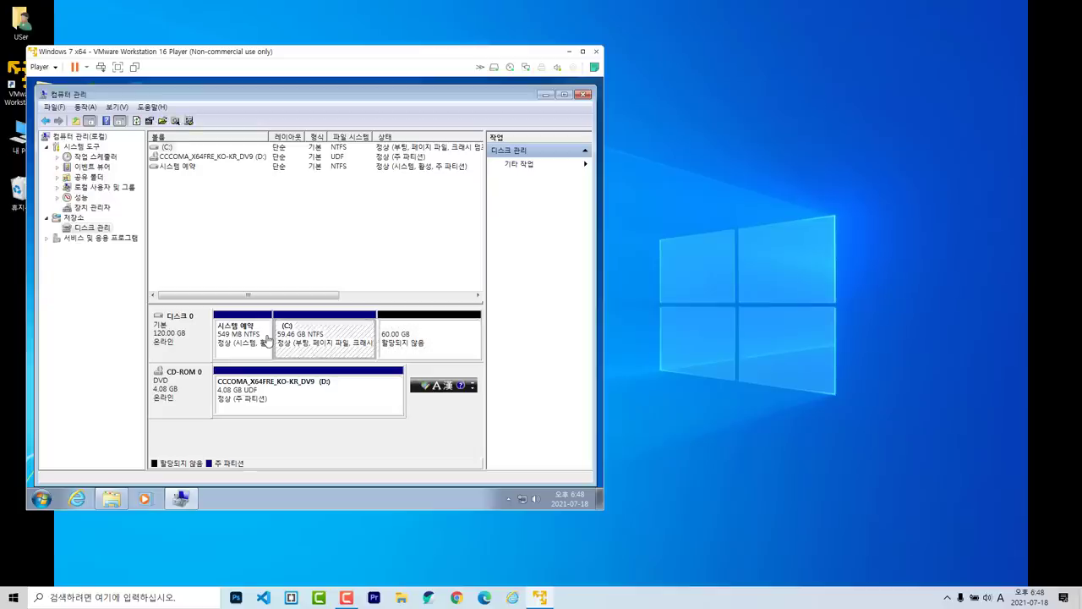
Check the 새 단순 볼륨 option for the unallocated space on 디스크 0 and reselect the (C:) partition.
right_click(418, 337)
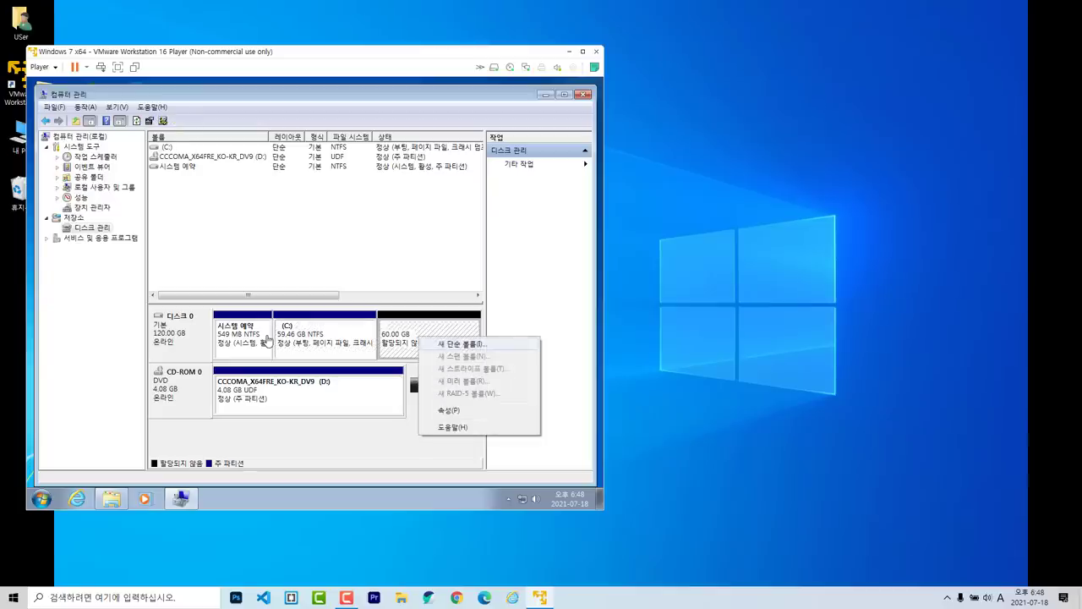
click(461, 344)
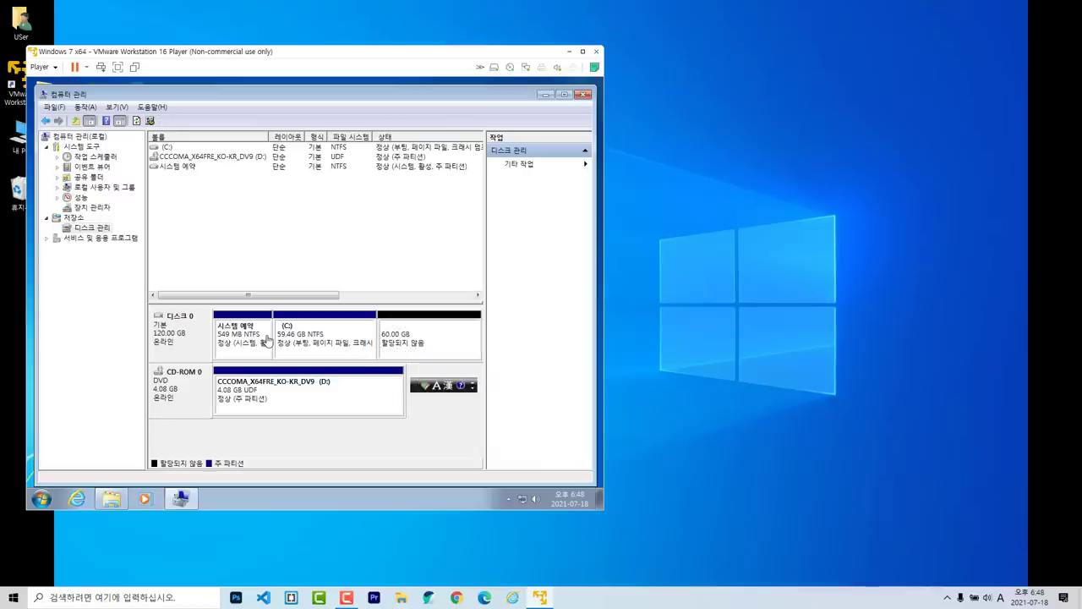
click(324, 336)
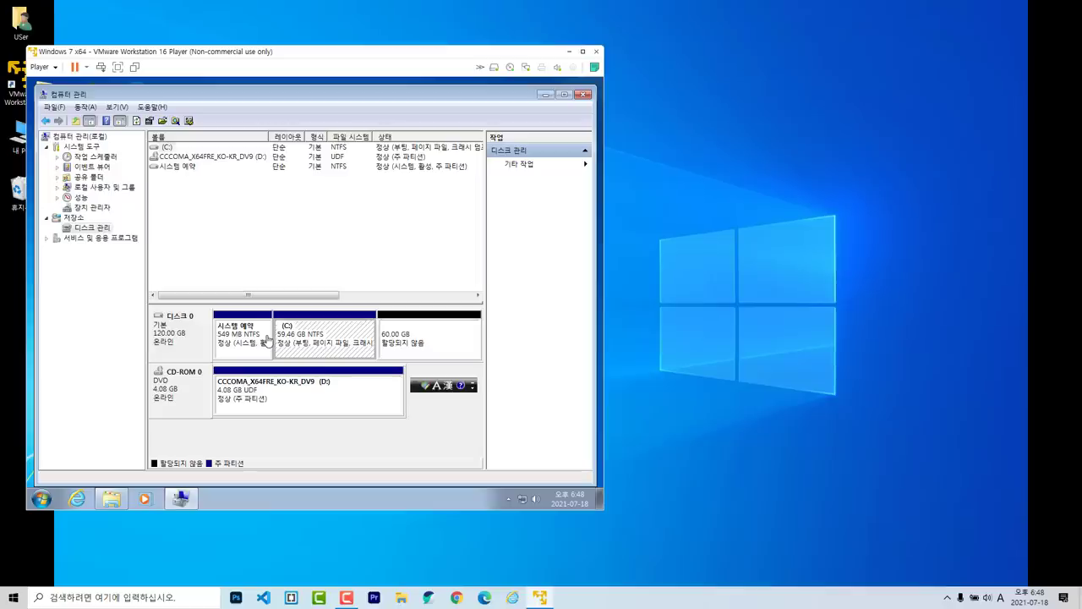
Extend the (C:) volume on 디스크 0 with all 61439 MB of available space.
key(shift+F10)
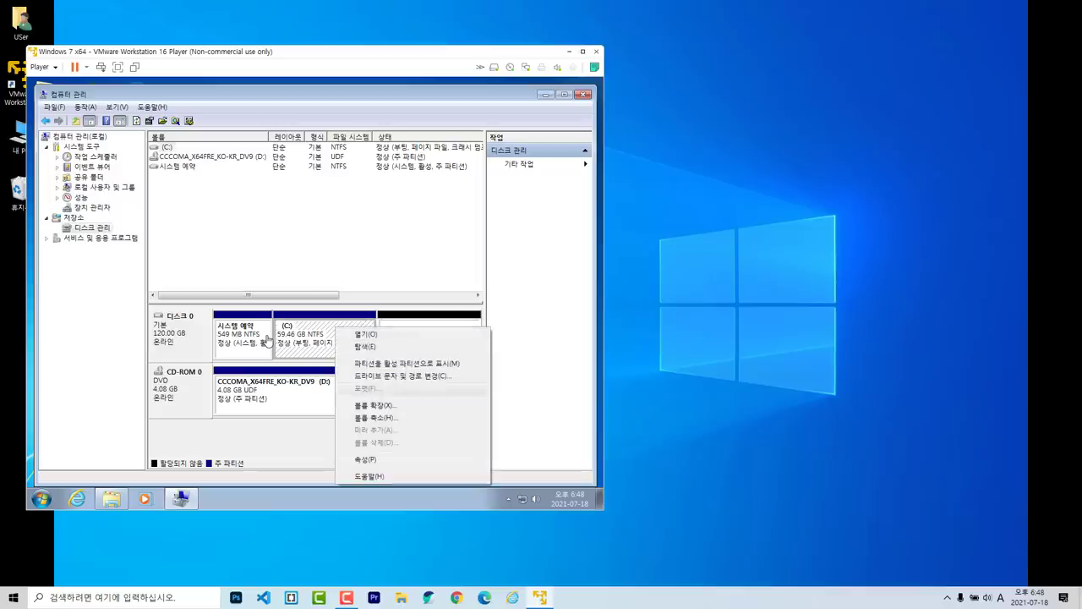
key(Return)
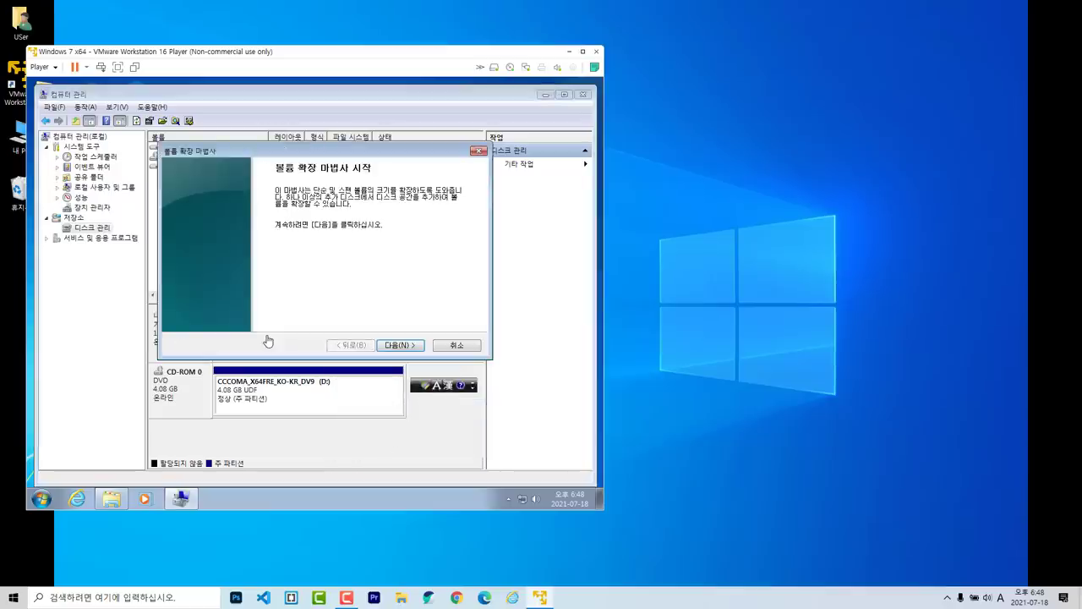
key(Return)
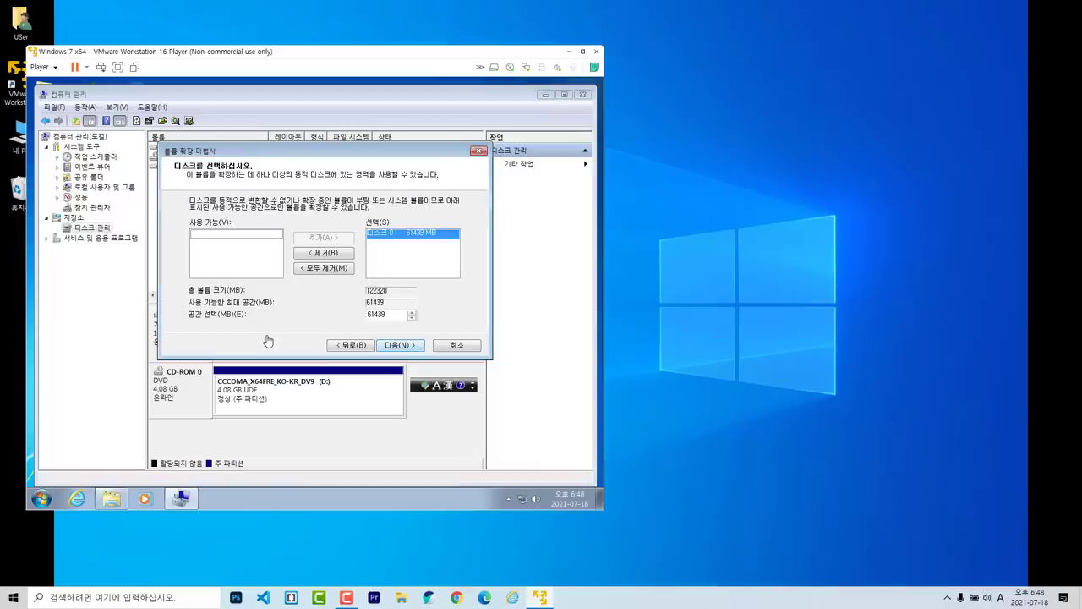
key(Return)
key(Return)
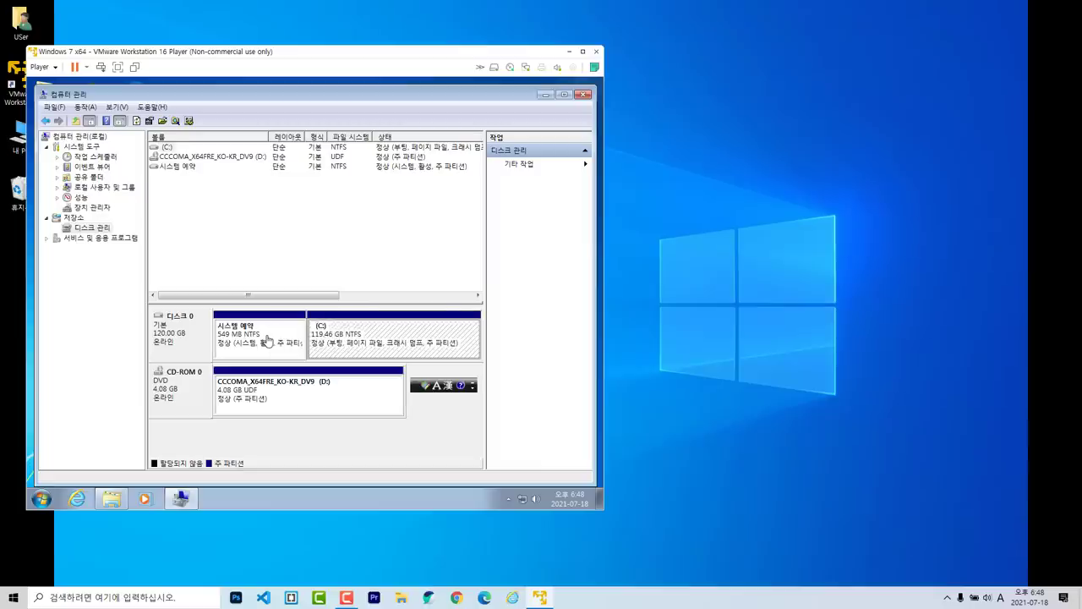
Close the 컴퓨터 관리 and 컴퓨터 windows and restart the Windows 7 guest.
key(alt+F4)
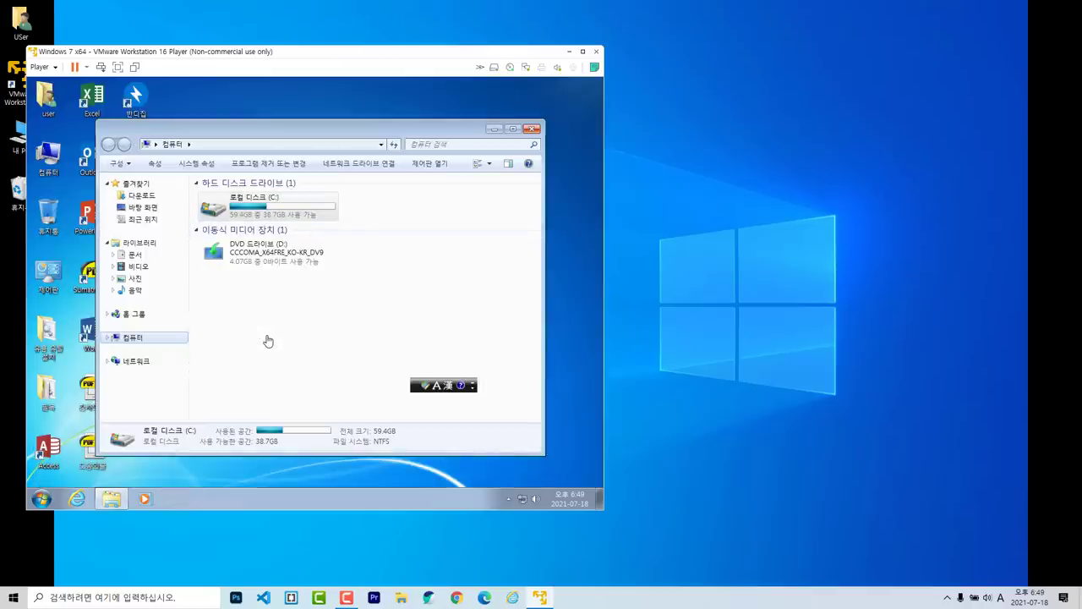
key(alt+F4)
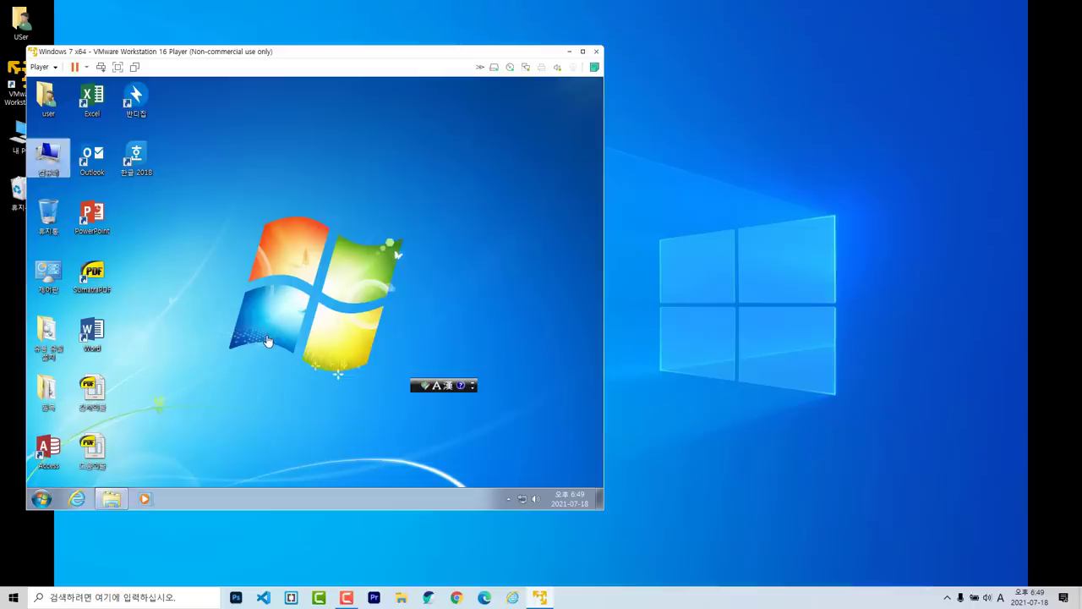
key(super)
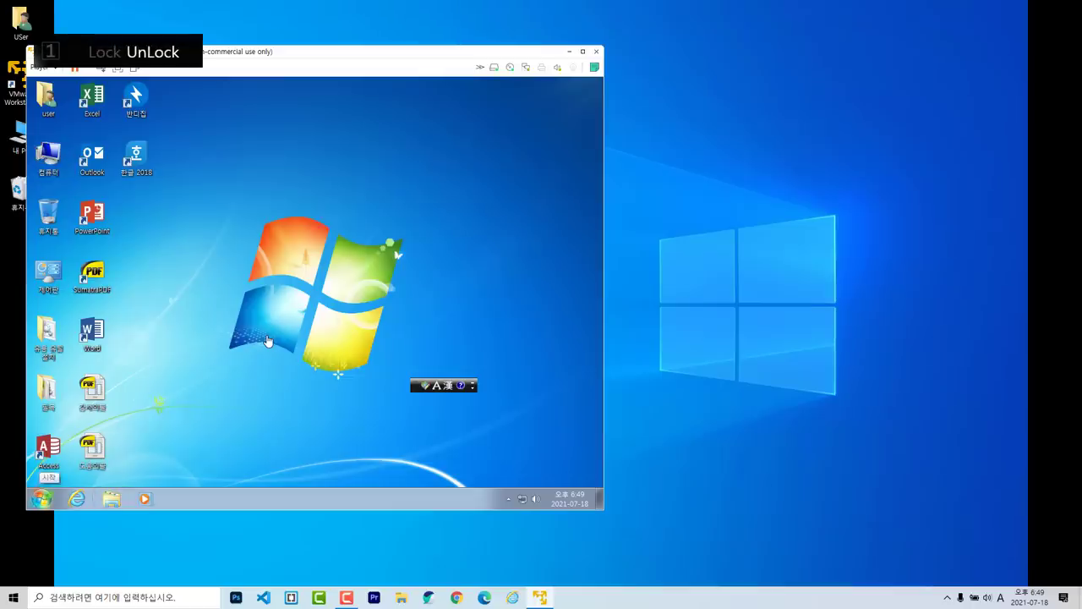
key(Right)
key(Right)
key(Up)
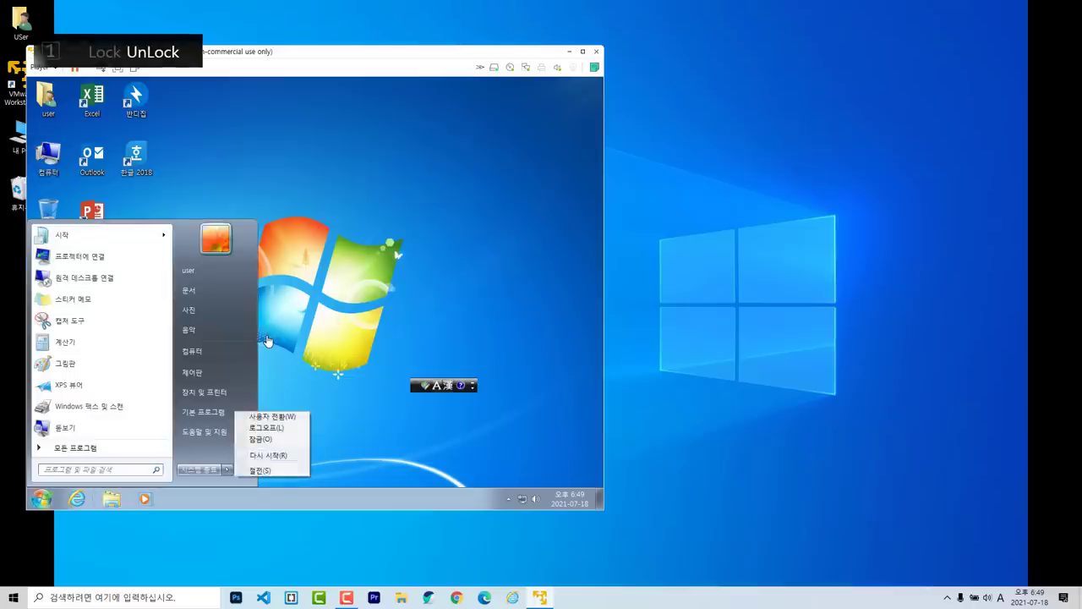
key(Return)
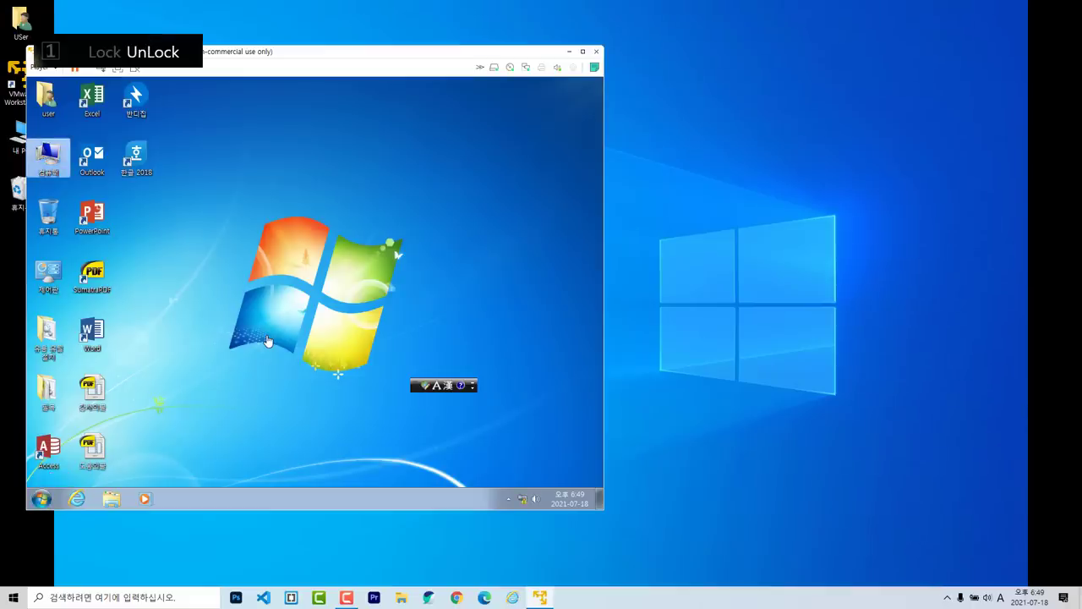
Check the capacity of 로컬 디스크 (C:) in 컴퓨터 and eject the disc from DVD 드라이브 (D:).
key(Return)
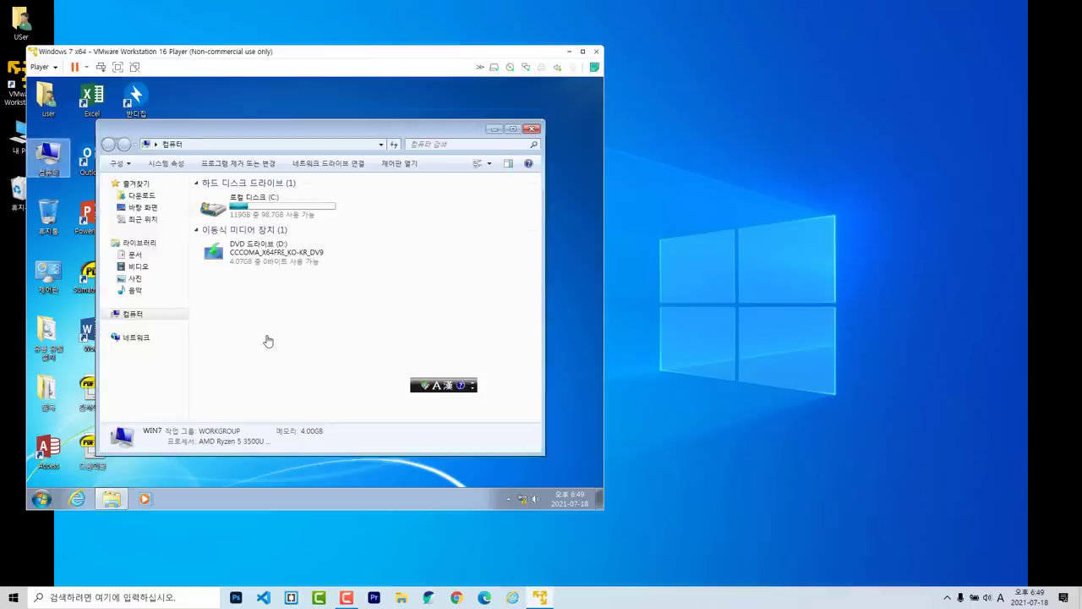
key(Down)
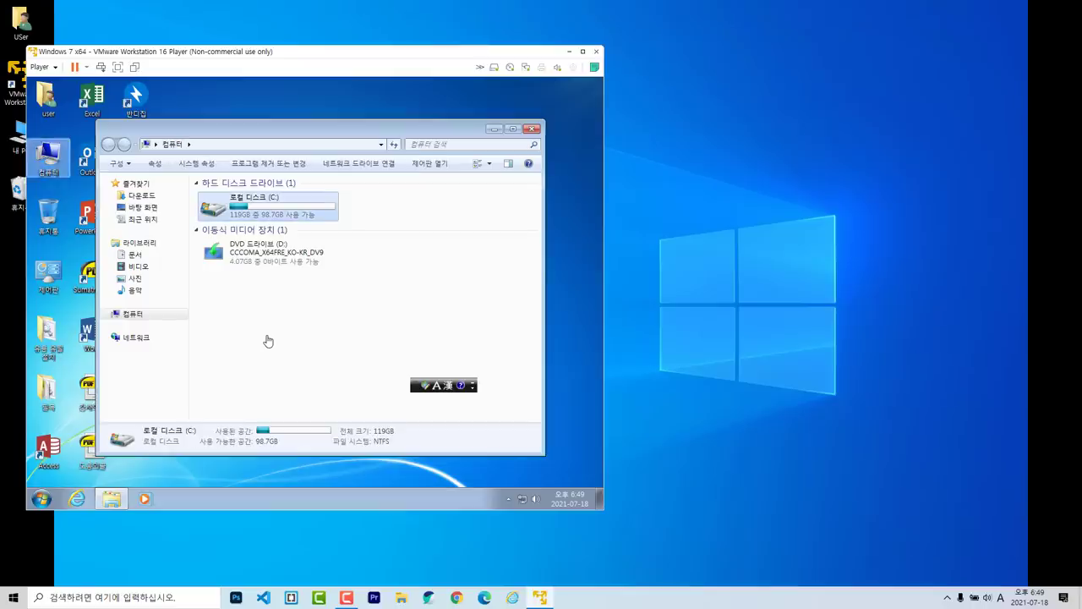
key(Down)
key(Menu)
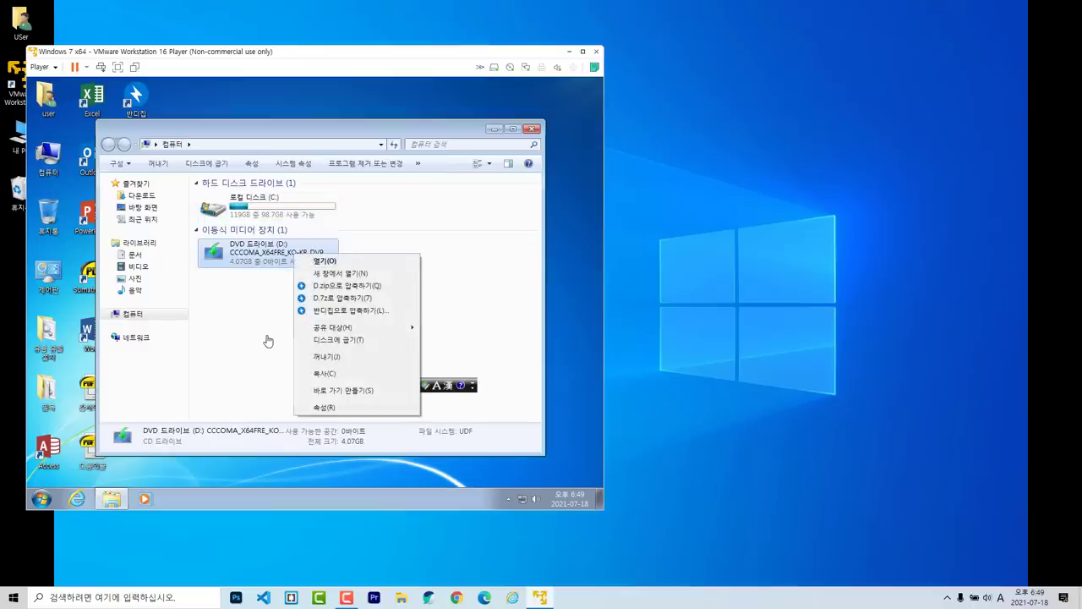
key(Escape)
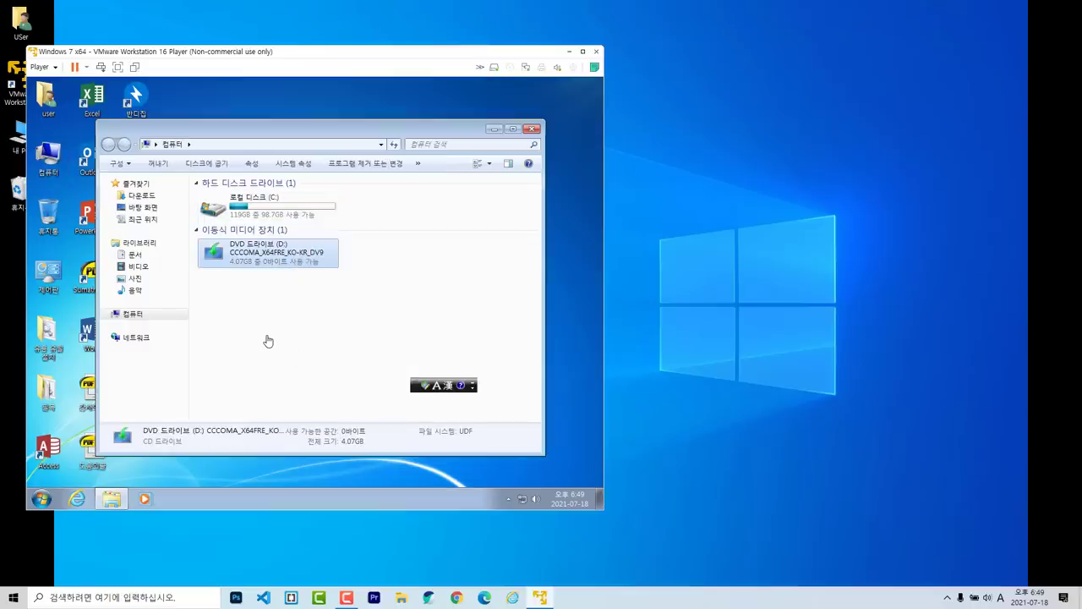
key(ctrl+space)
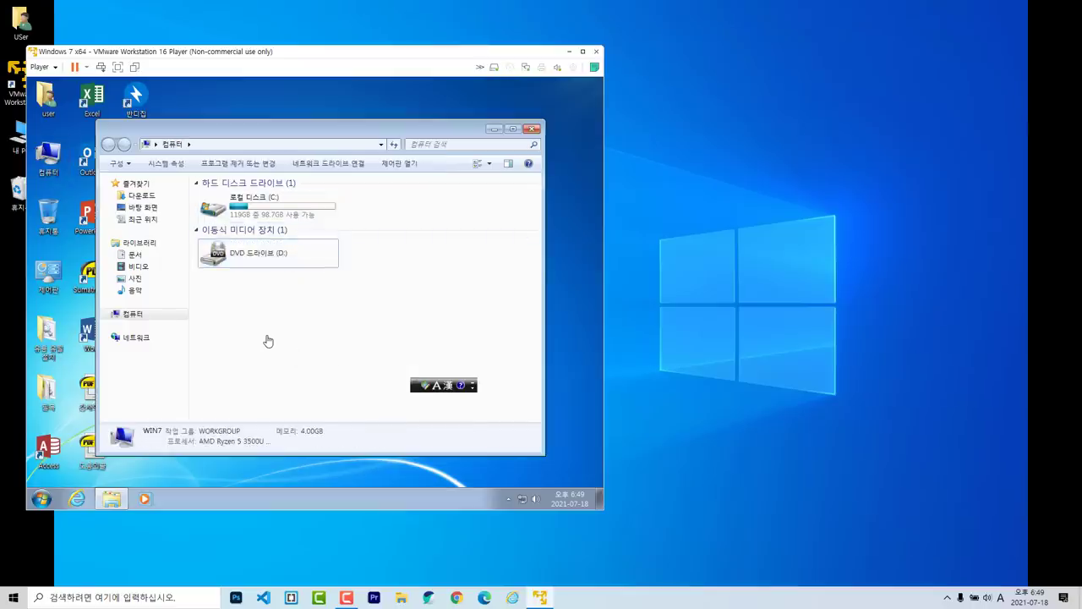
key(alt+F4)
Open 제어판 from the desktop and display its items as 큰 아이콘.
key(ctrl+space)
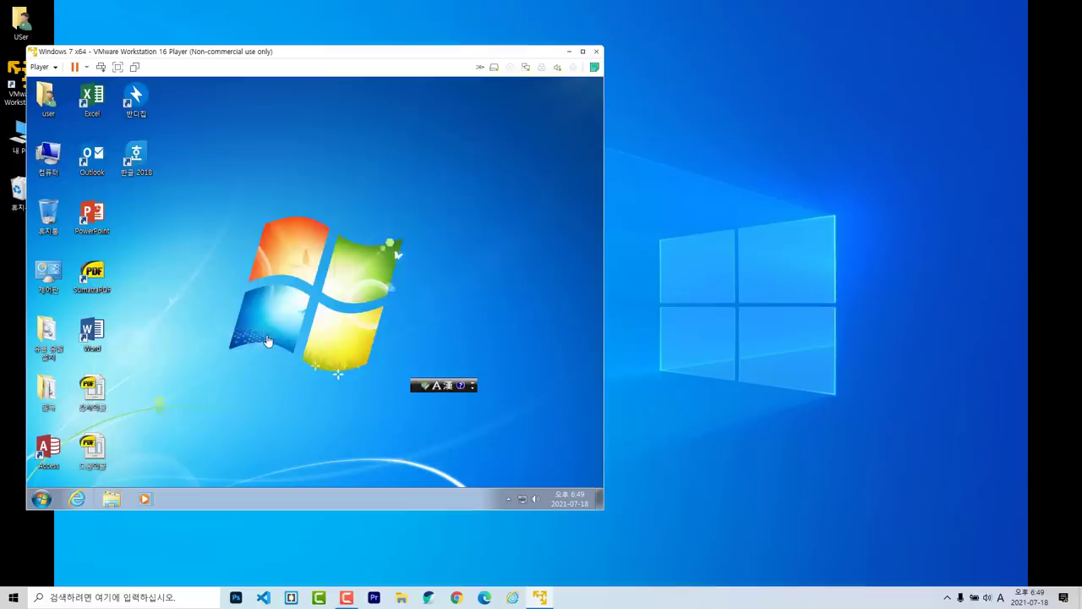
key(Tab)
key(Return)
key(Up)
key(Up)
key(Escape)
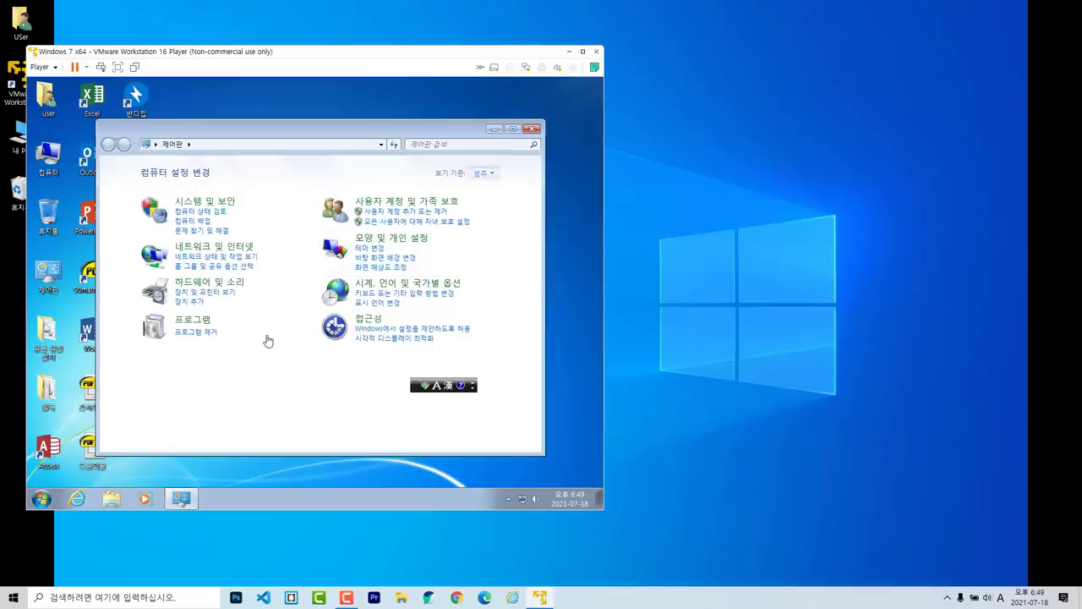
key(Return)
key(Down)
Review the 업데이트 settings of Flash Player(32비트), closing its settings manager and 제어판 when done.
key(Return)
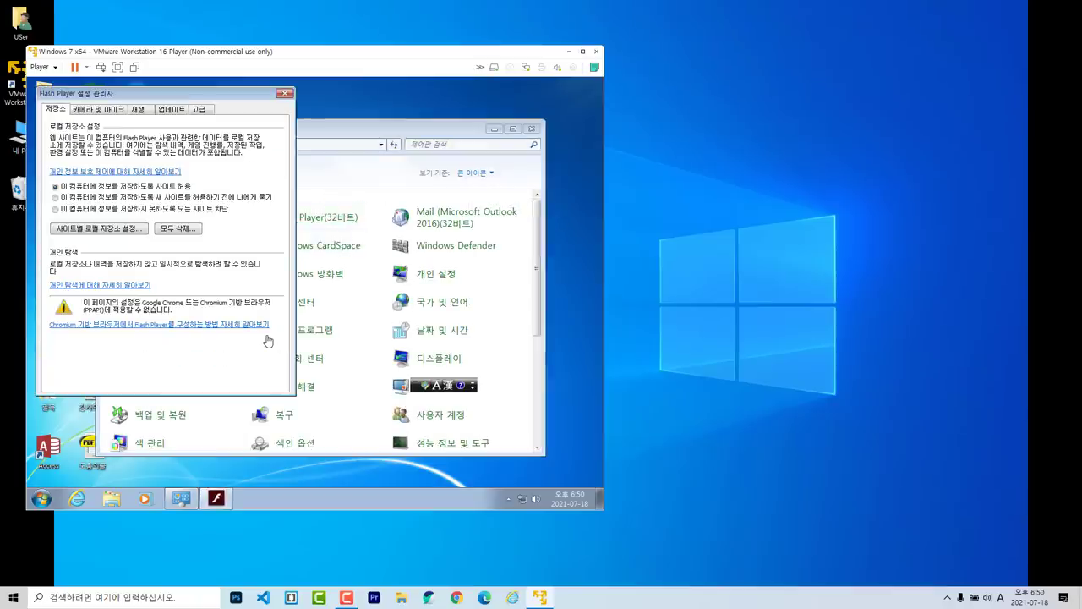
key(ctrl+Tab)
key(ctrl+Tab)
key(ctrl+Tab)
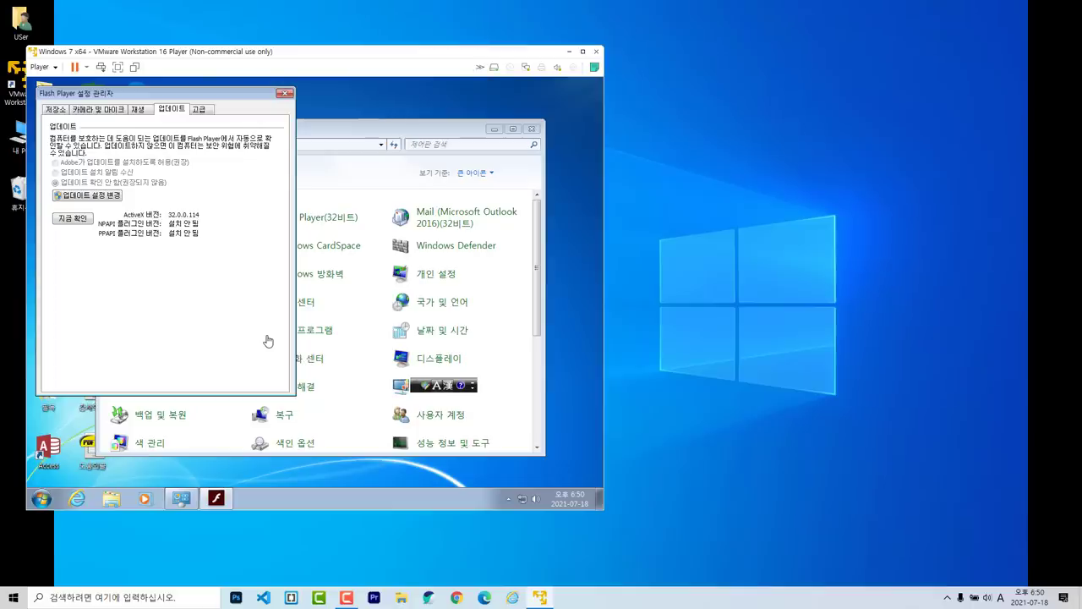
key(alt+F4)
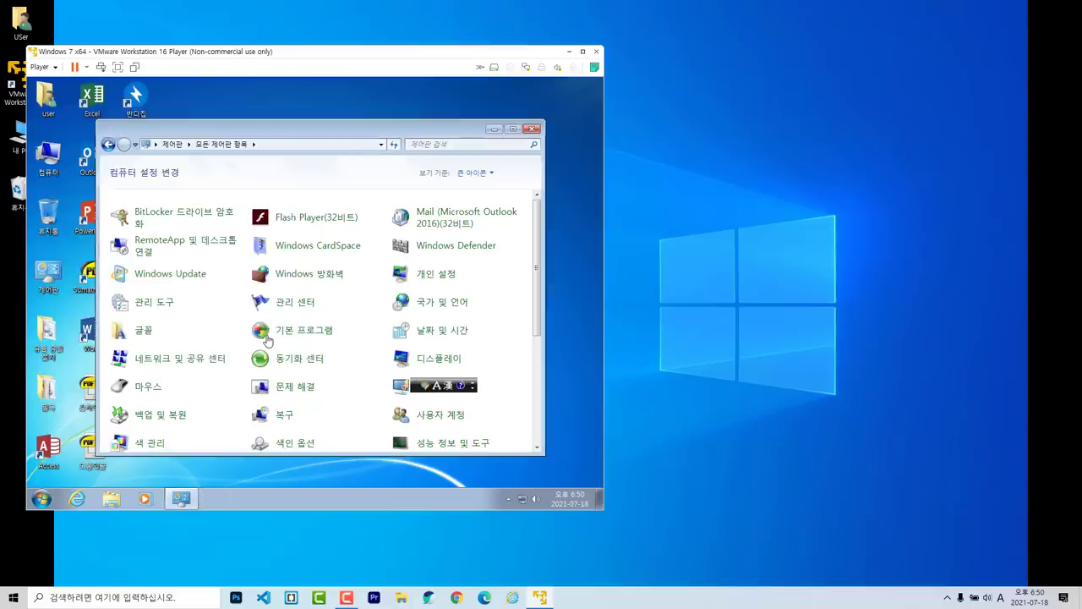
key(alt+F4)
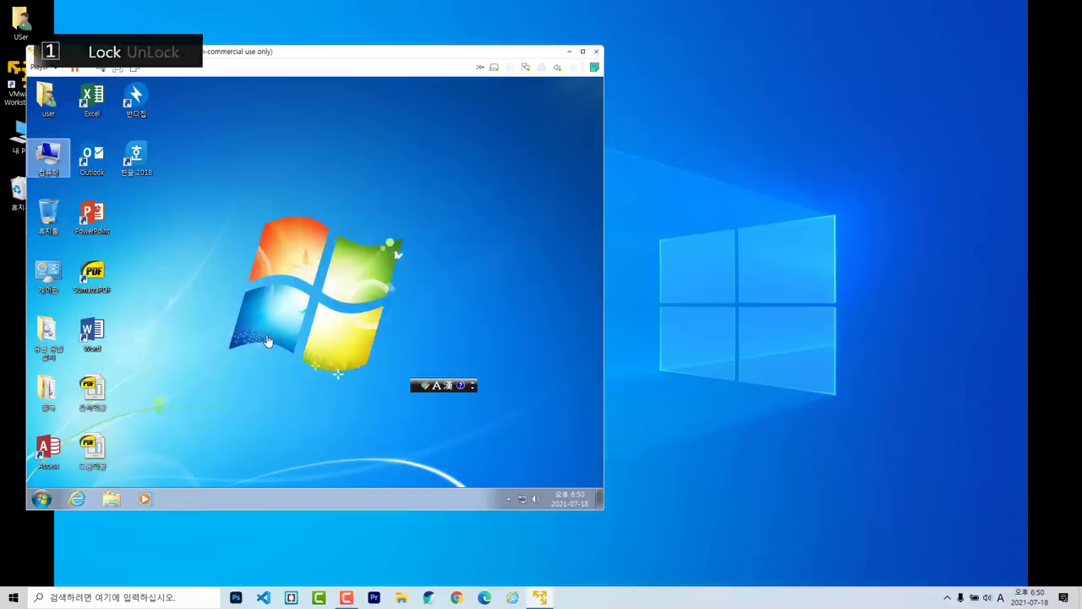
Open 컴퓨터 관리 for this computer and display the 서비스 list under 서비스 및 응용 프로그램.
key(Num_Lock)
key(shift+F10)
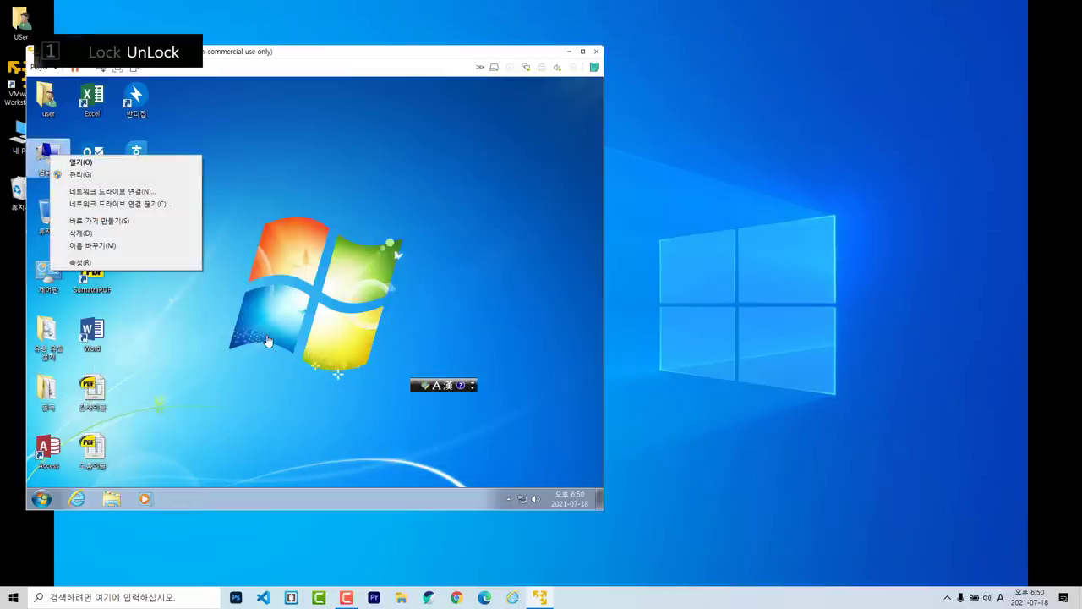
key(Escape)
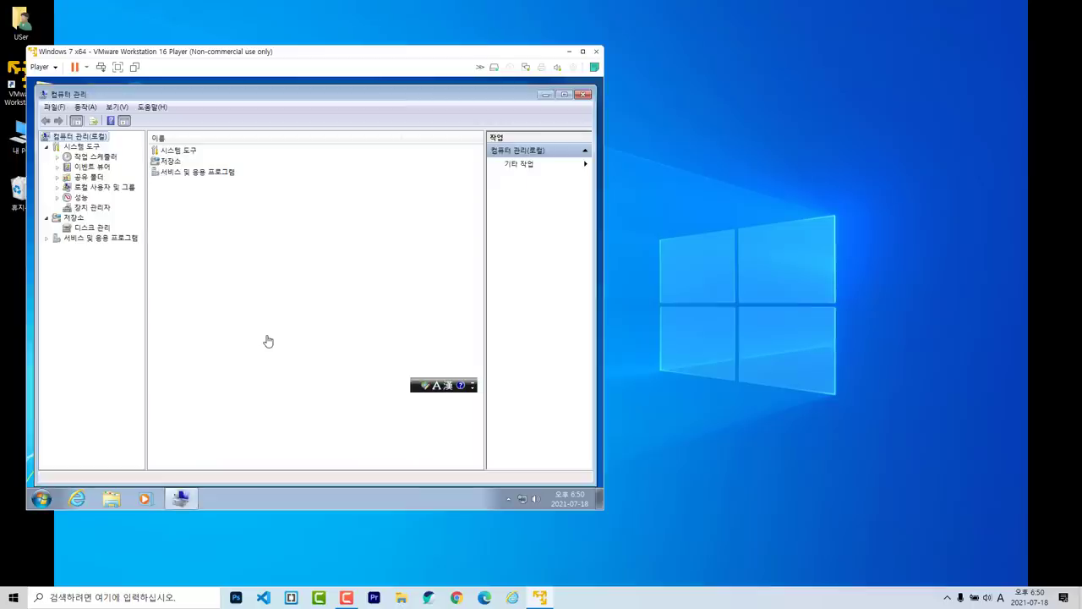
key(End)
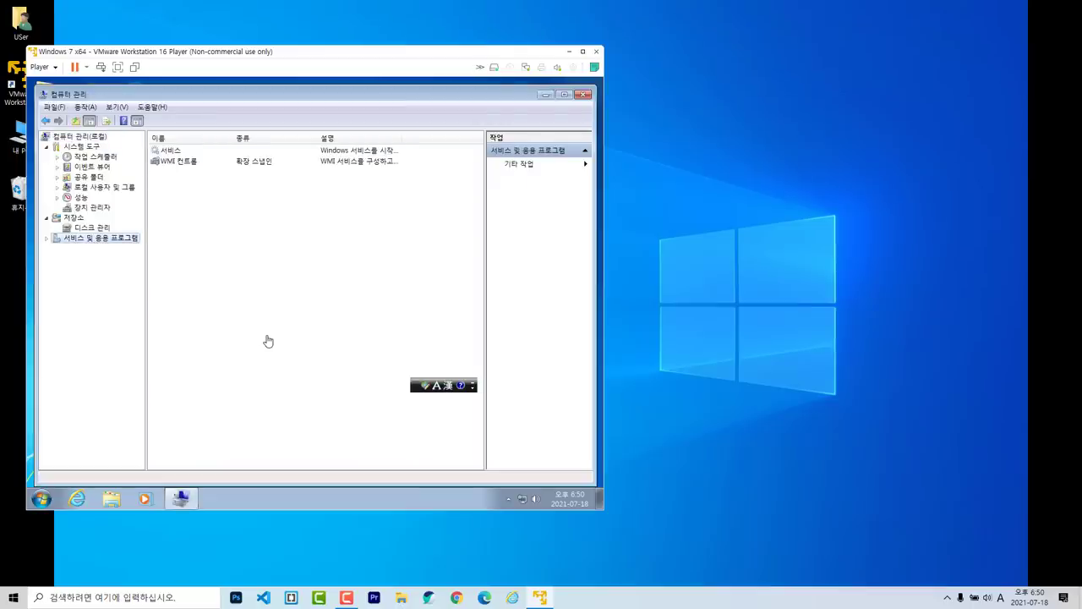
key(Tab)
key(Return)
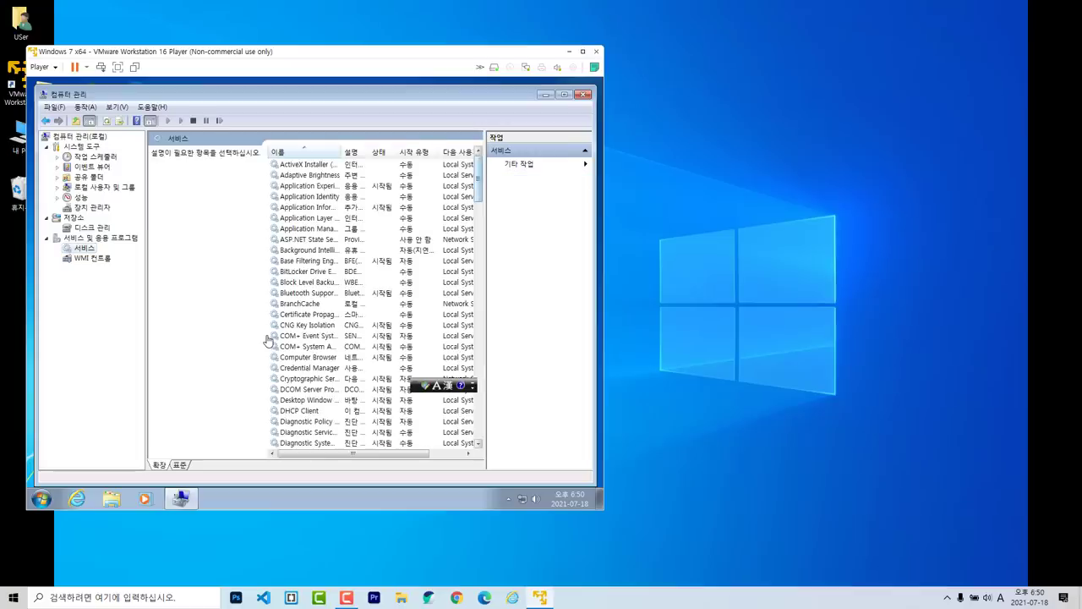
Set the Windows Update service's 시작 유형 to 사용 안 함 and close 컴퓨터 관리.
scroll(268, 340, down, 20)
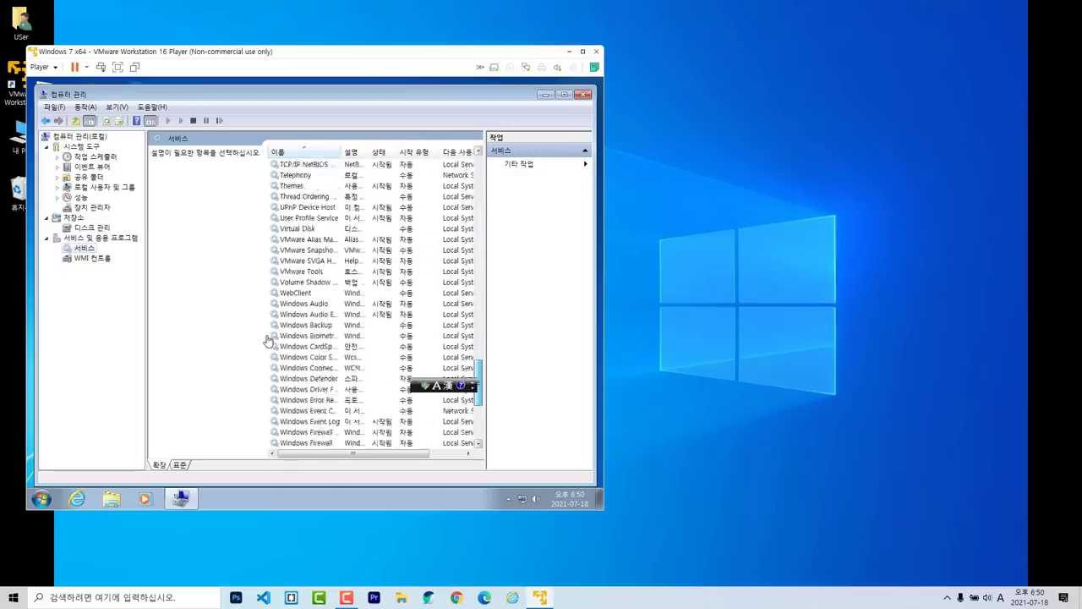
scroll(268, 339, down, 3)
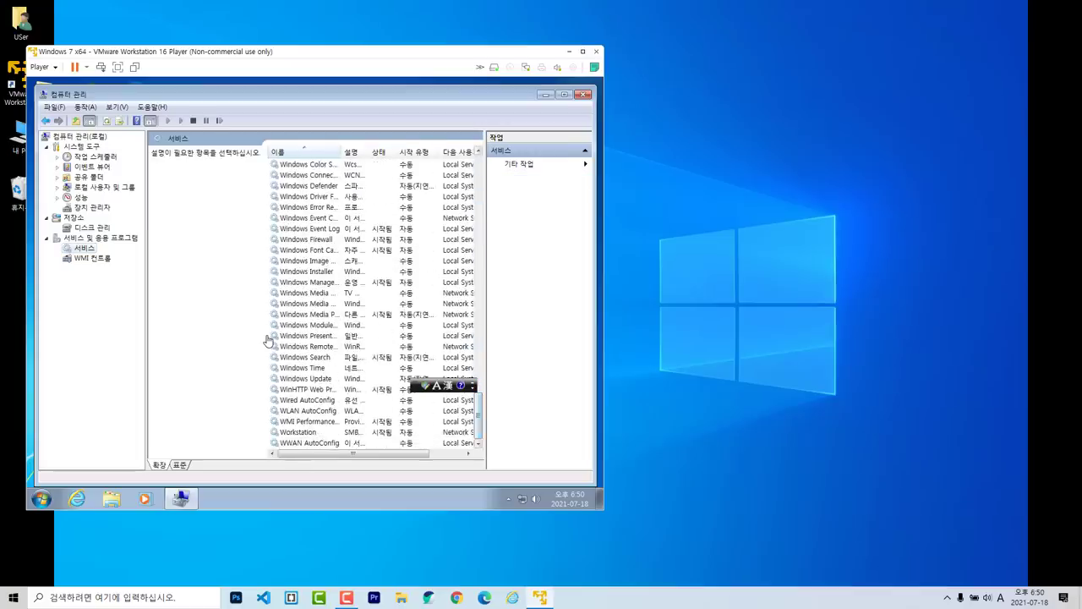
double_click(305, 378)
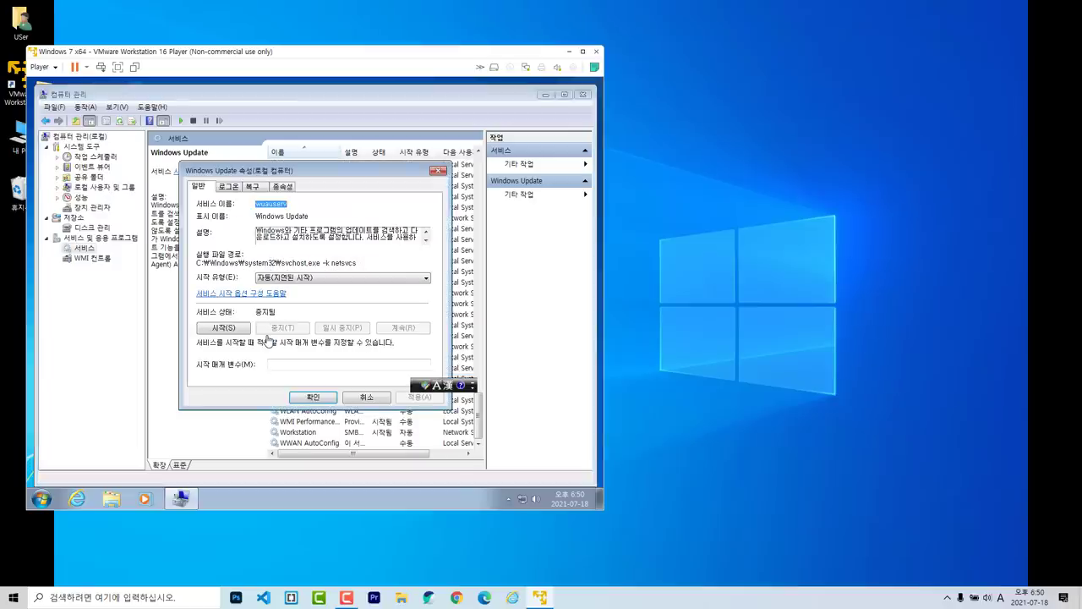
key(alt+Down)
key(Down)
key(Down)
key(Down)
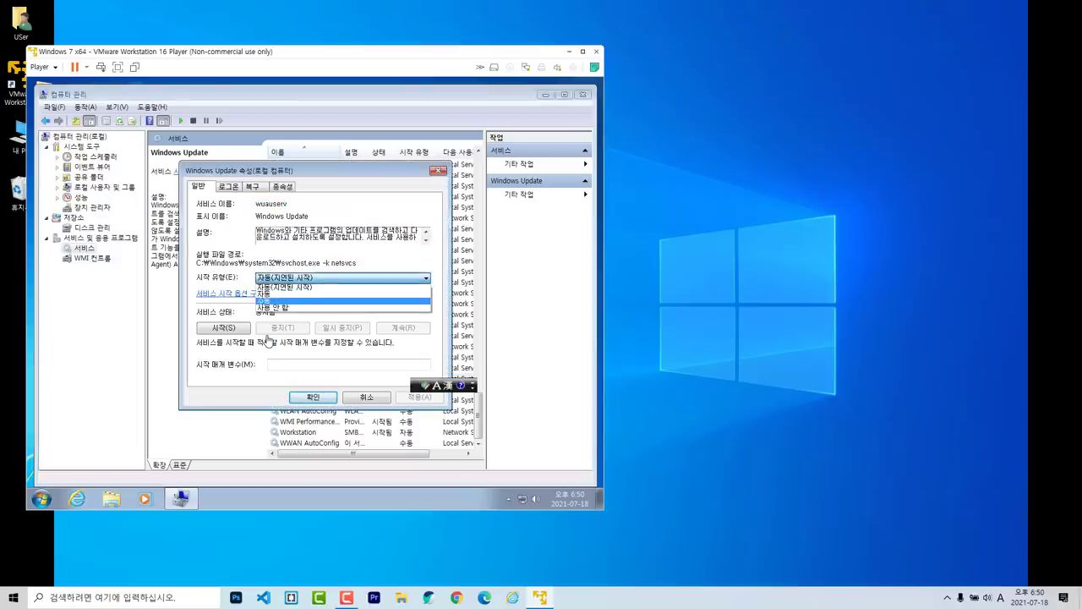
key(Return)
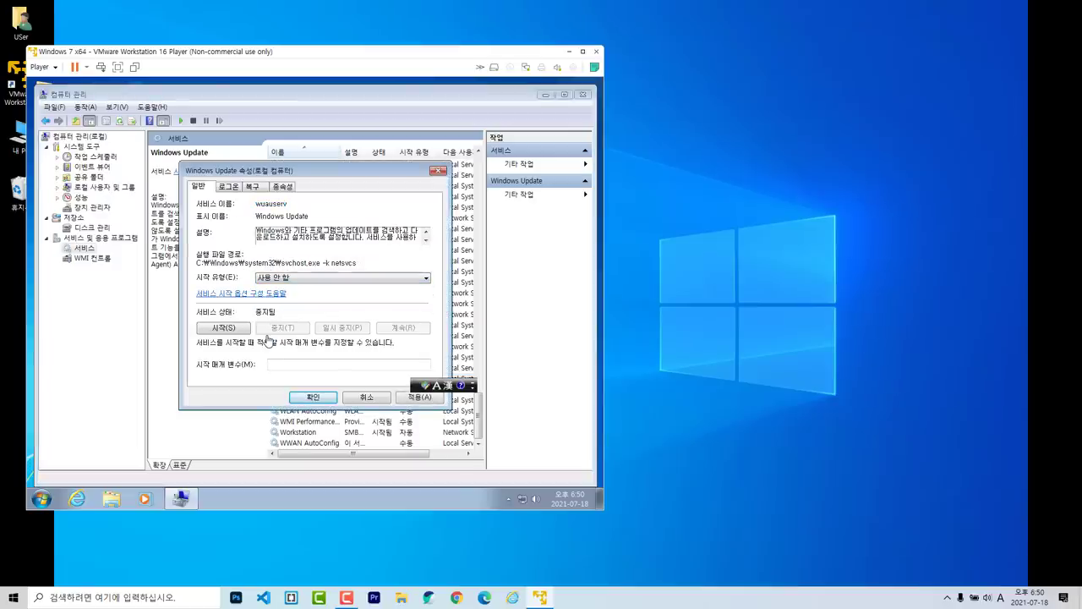
key(Return)
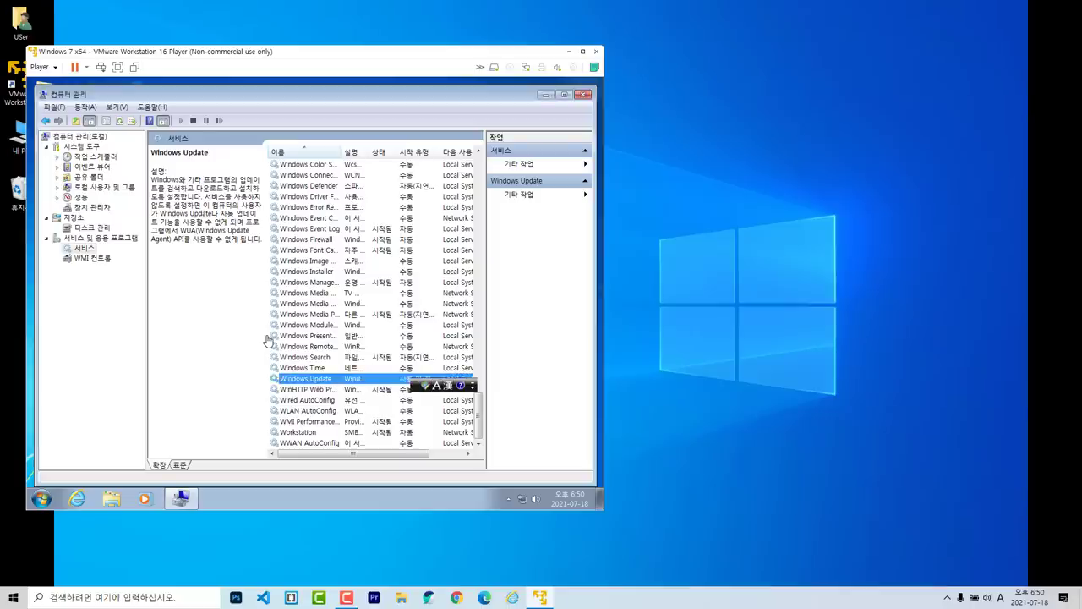
key(alt+F4)
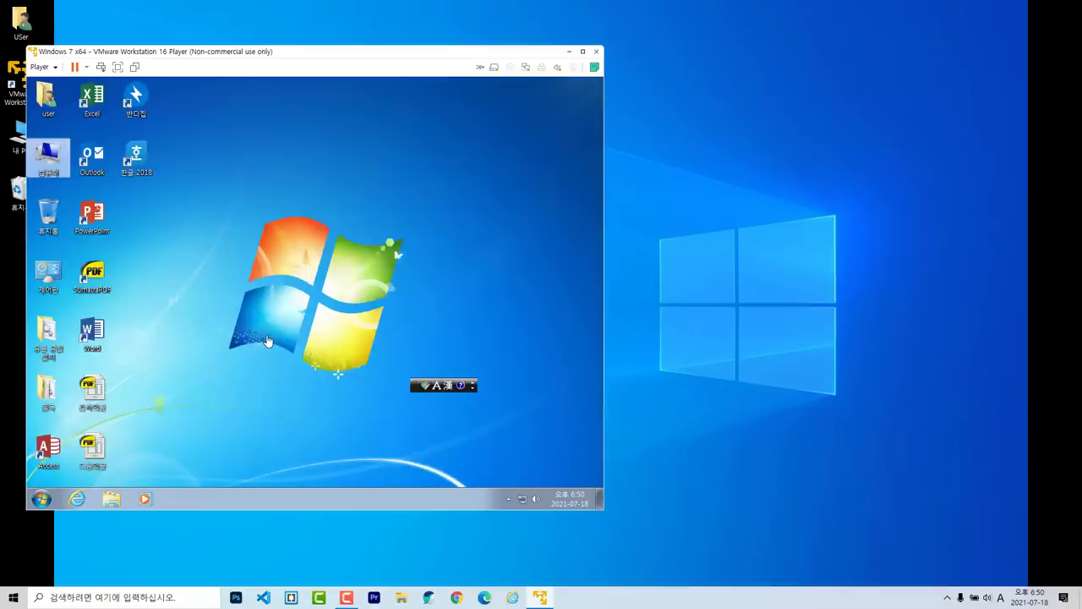
click(267, 341)
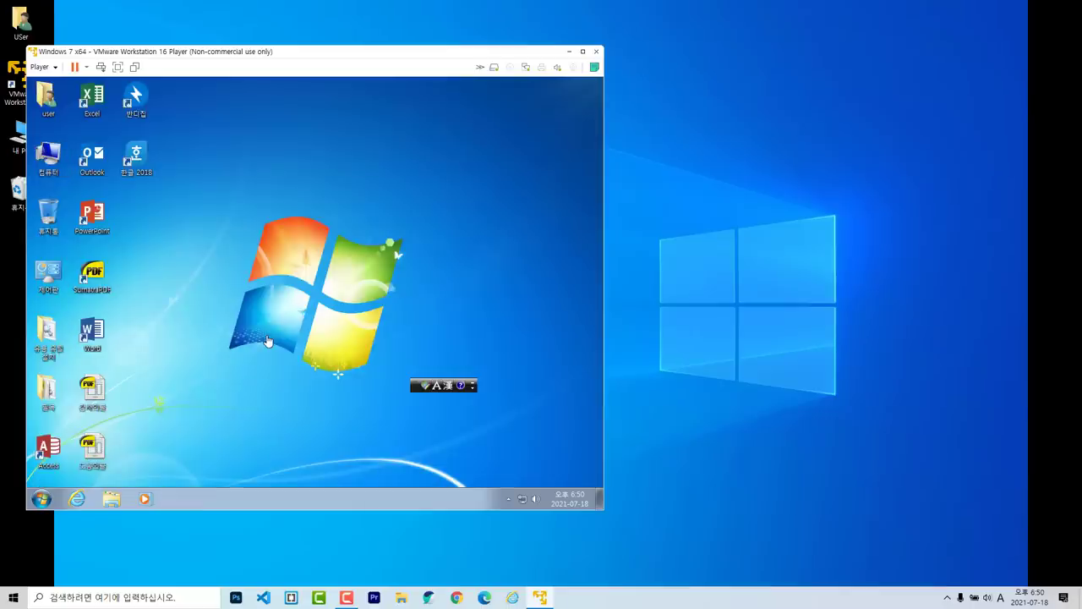